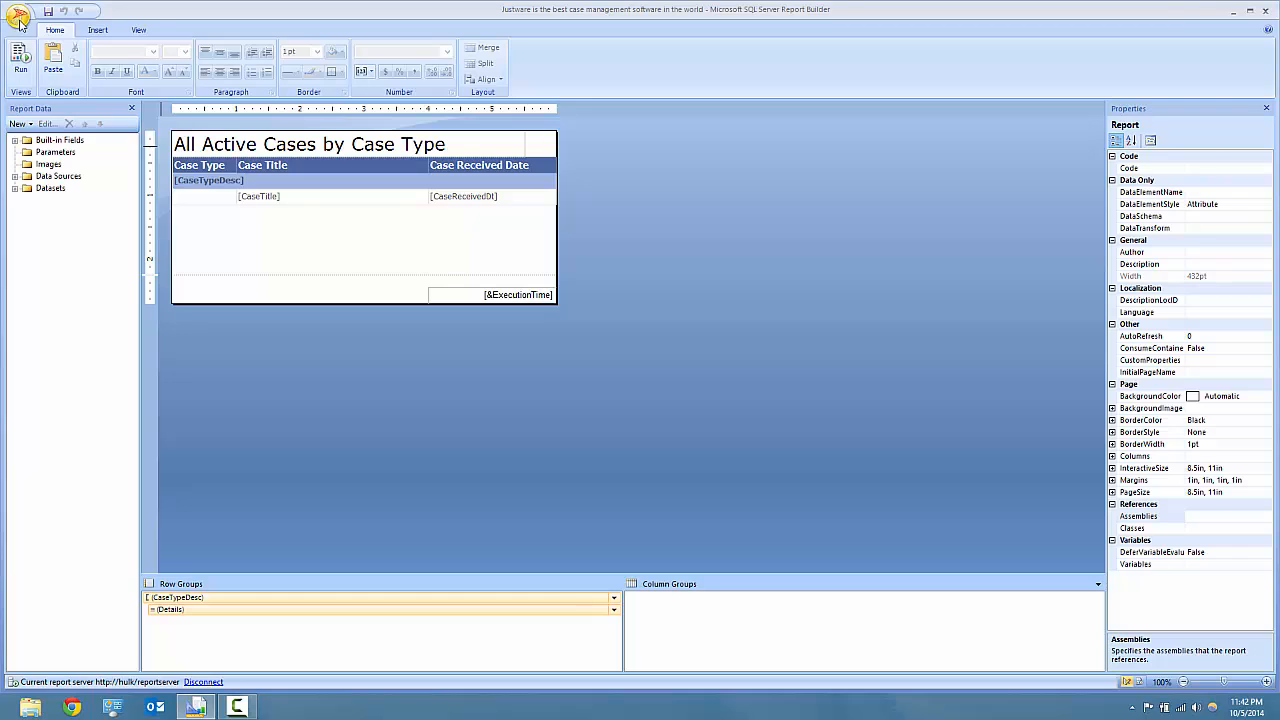
pyautogui.click(19, 22)
pyautogui.press('Escape')
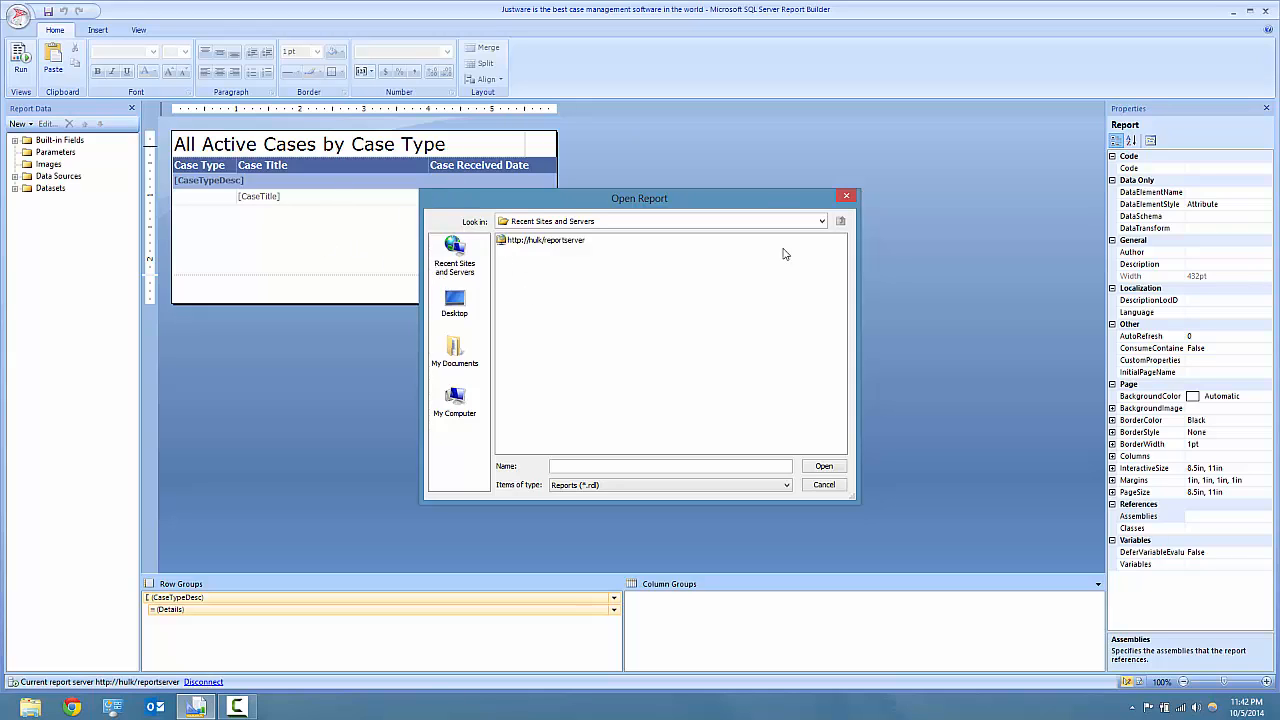
pyautogui.doubleClick(553, 243)
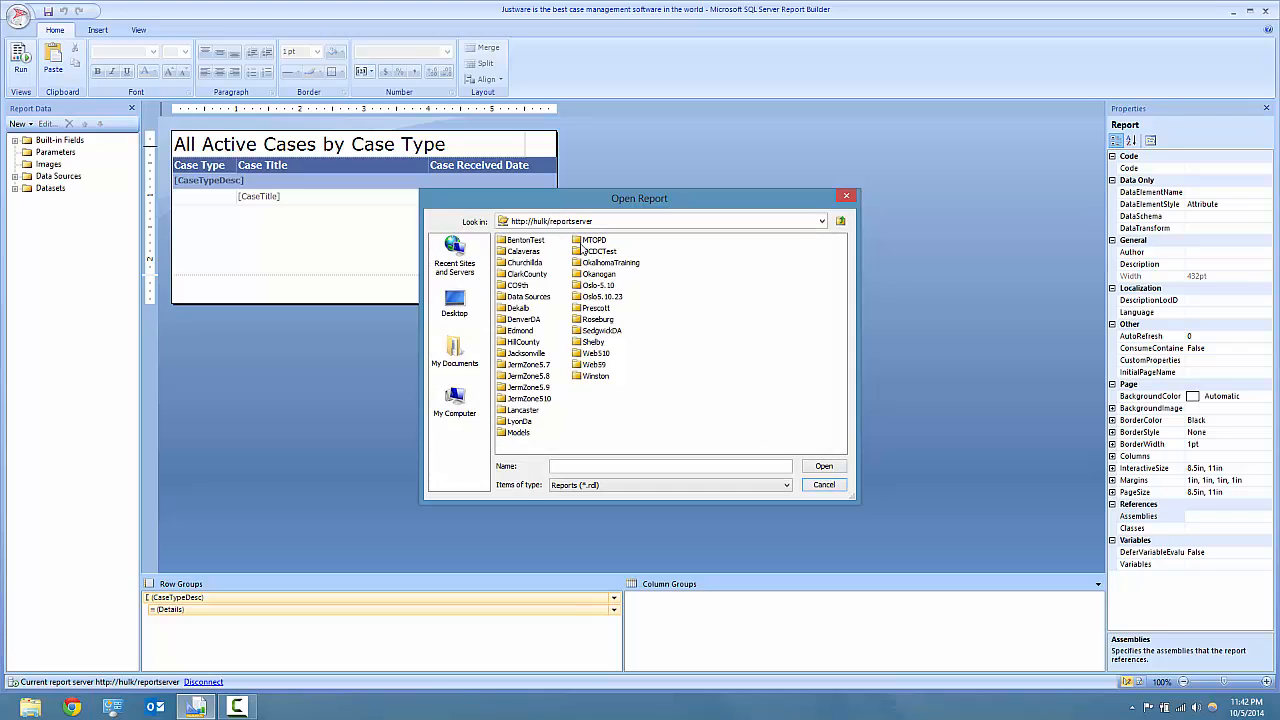
pyautogui.click(542, 401)
pyautogui.doubleClick(542, 401)
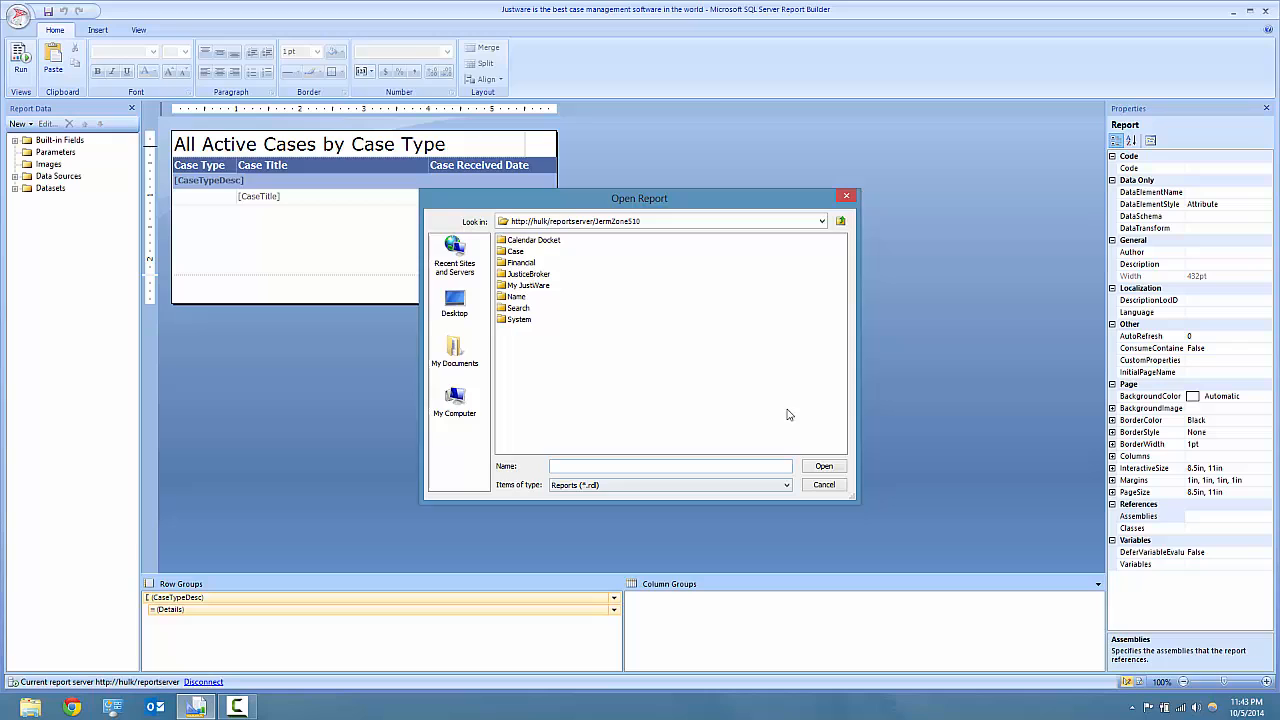
pyautogui.click(519, 322)
pyautogui.doubleClick(519, 320)
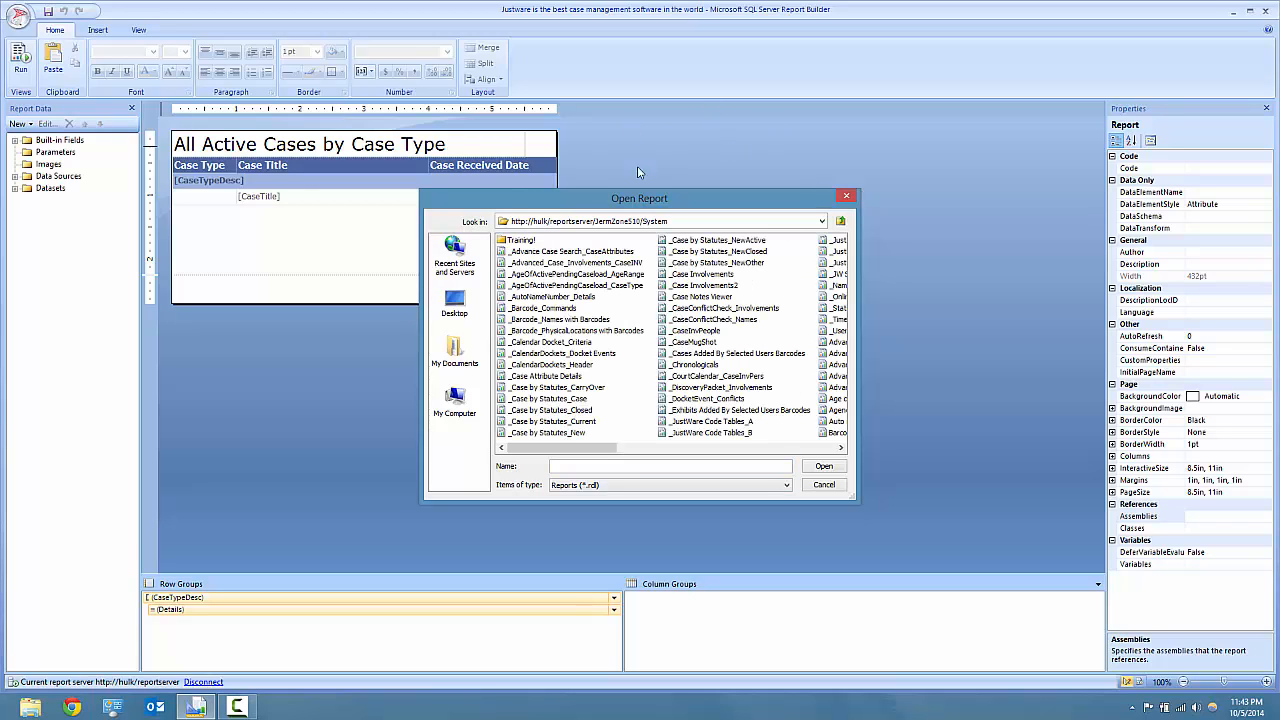
pyautogui.click(520, 240)
pyautogui.doubleClick(520, 240)
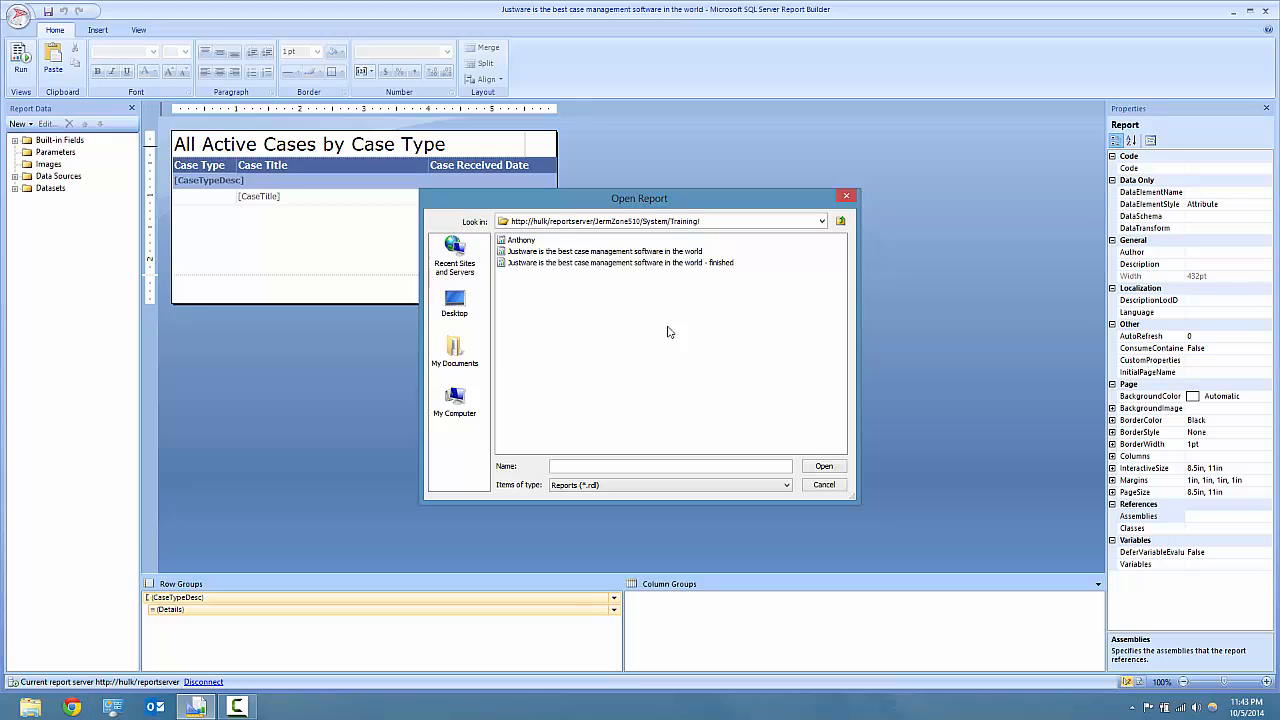
pyautogui.click(525, 252)
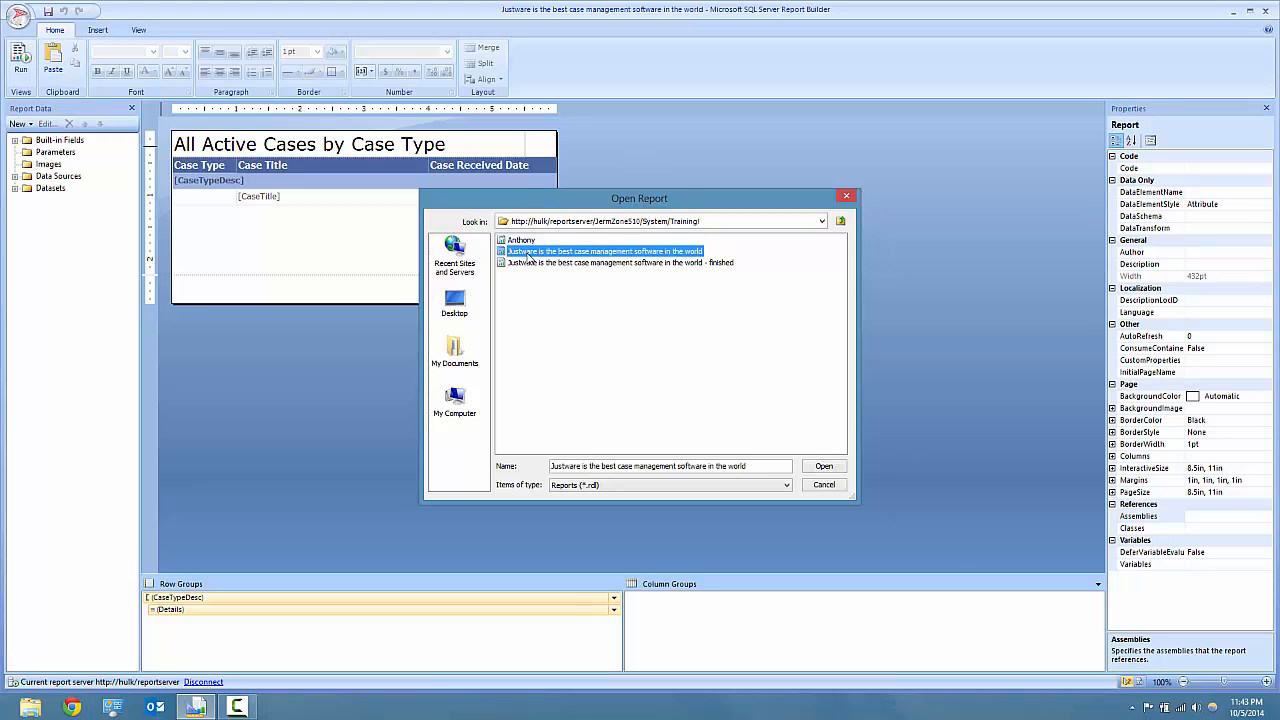
pyautogui.click(826, 467)
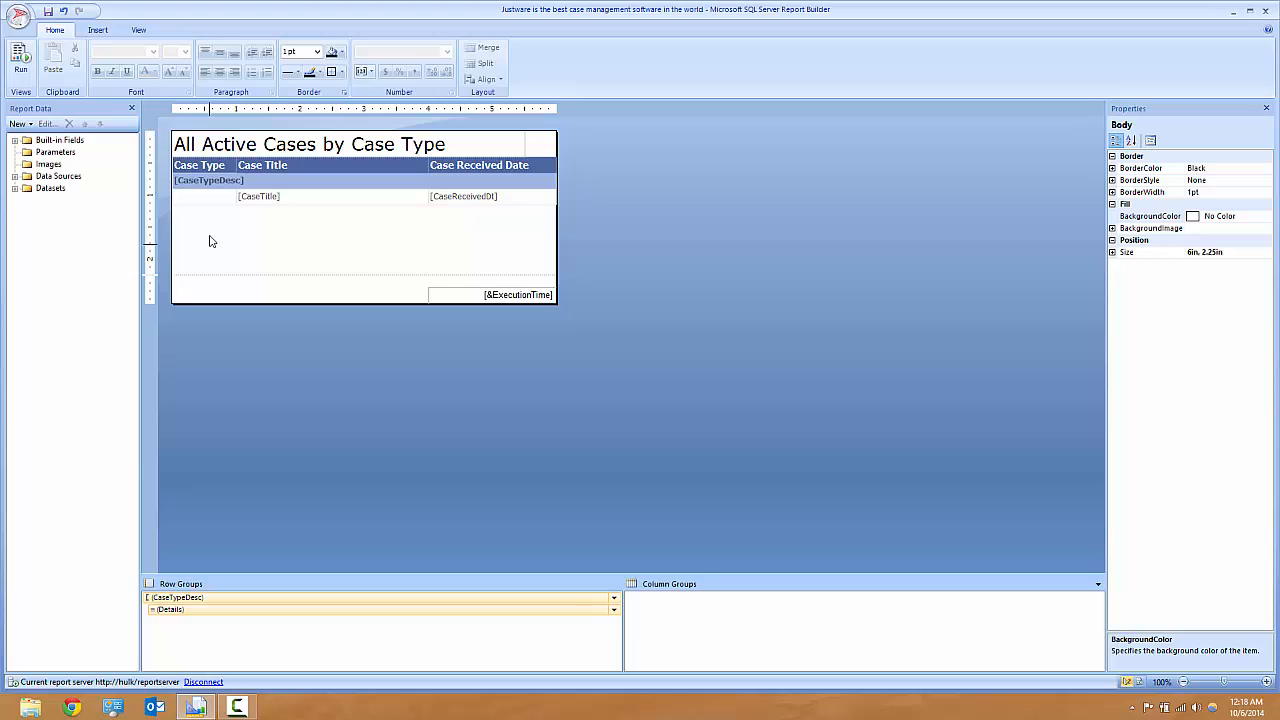
# - Insert a table row outside the details group, below the row containing the CaseTitle and CaseReceivedDt fields
pyautogui.click(208, 198)
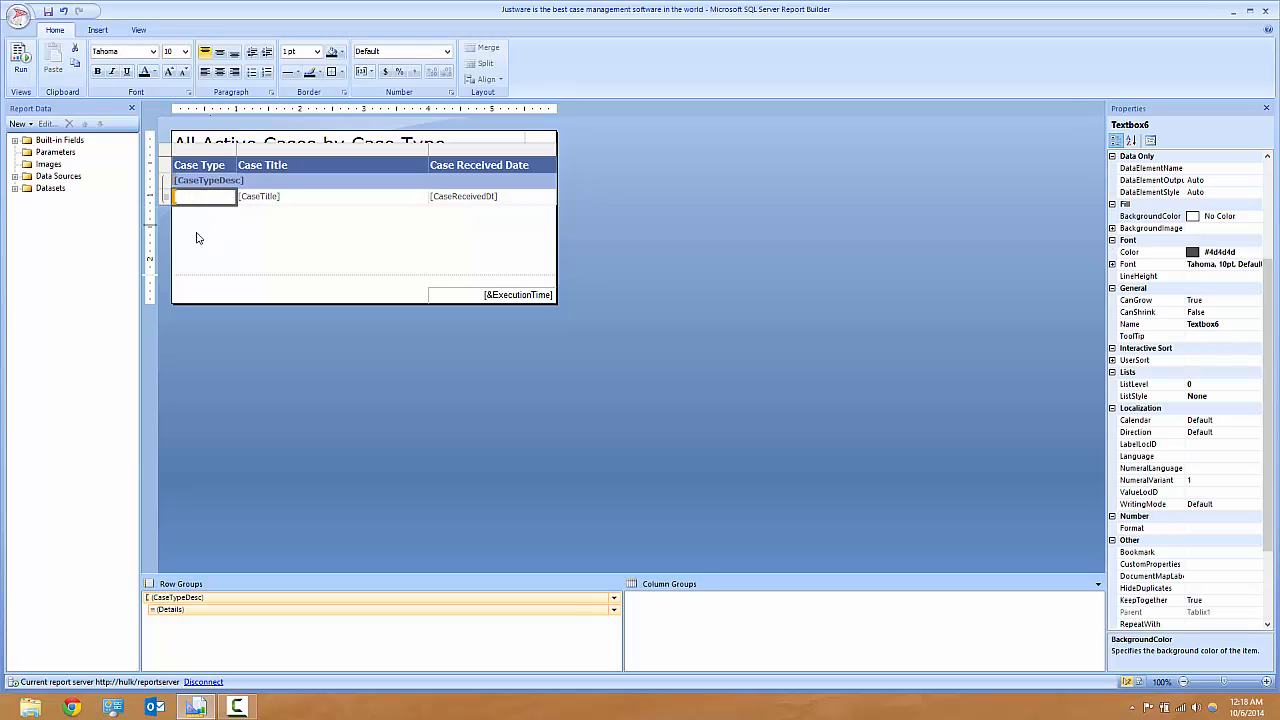
pyautogui.click(311, 200)
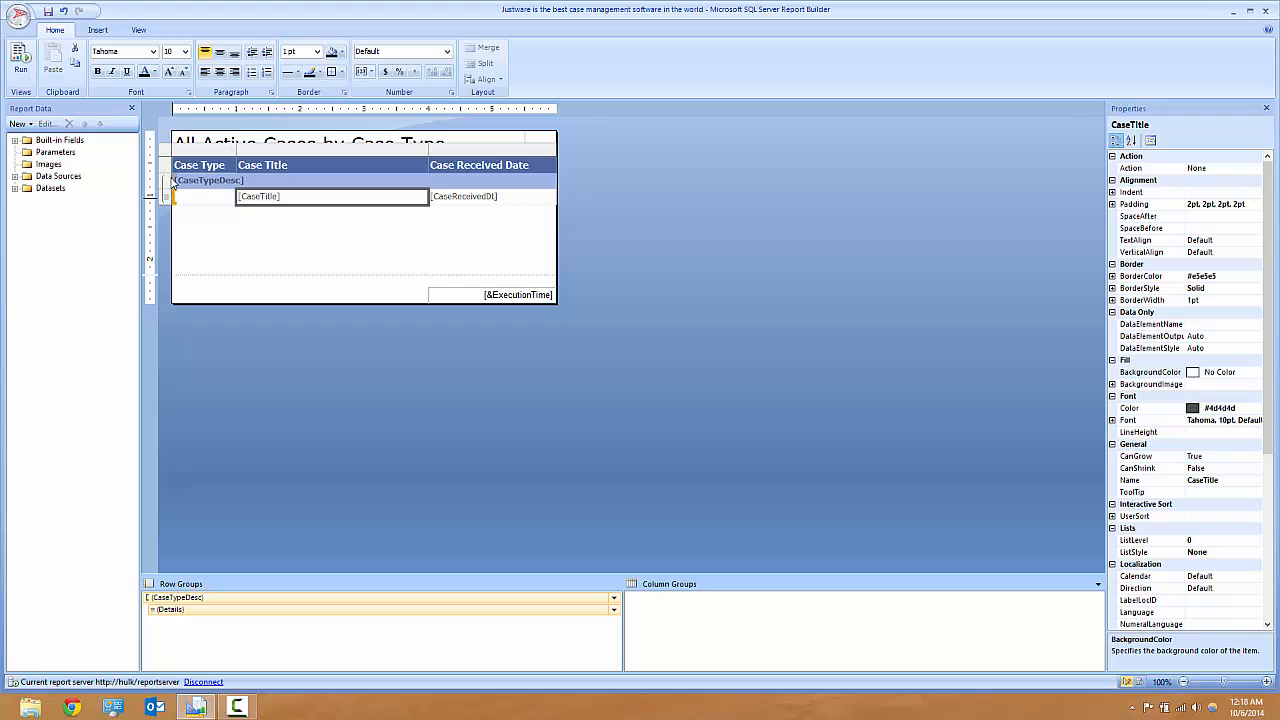
pyautogui.rightClick(168, 200)
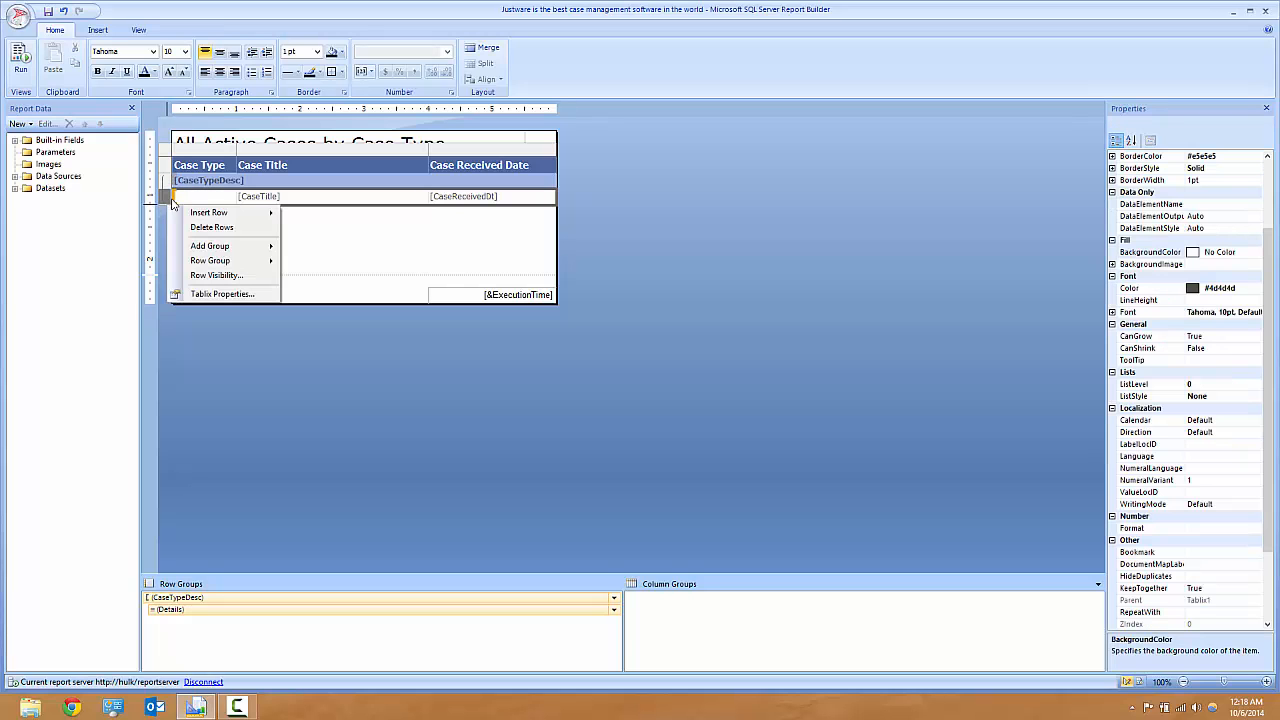
pyautogui.click(298, 202)
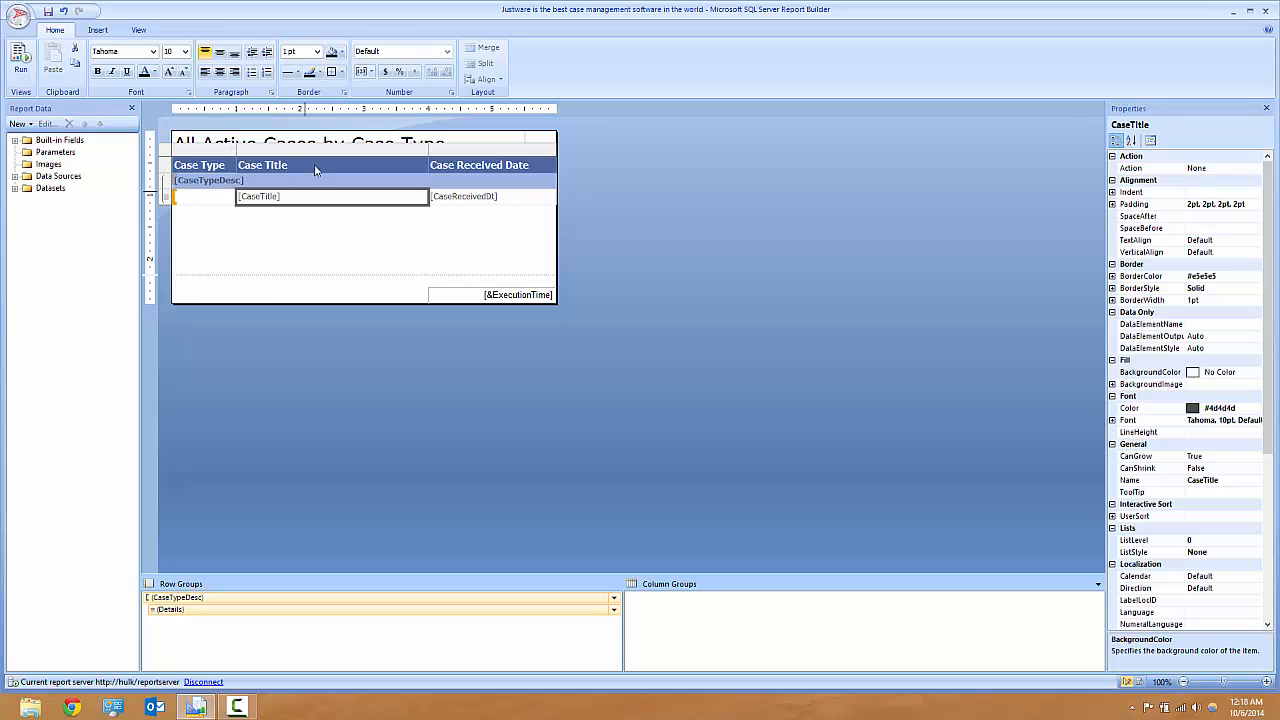
pyautogui.rightClick(168, 204)
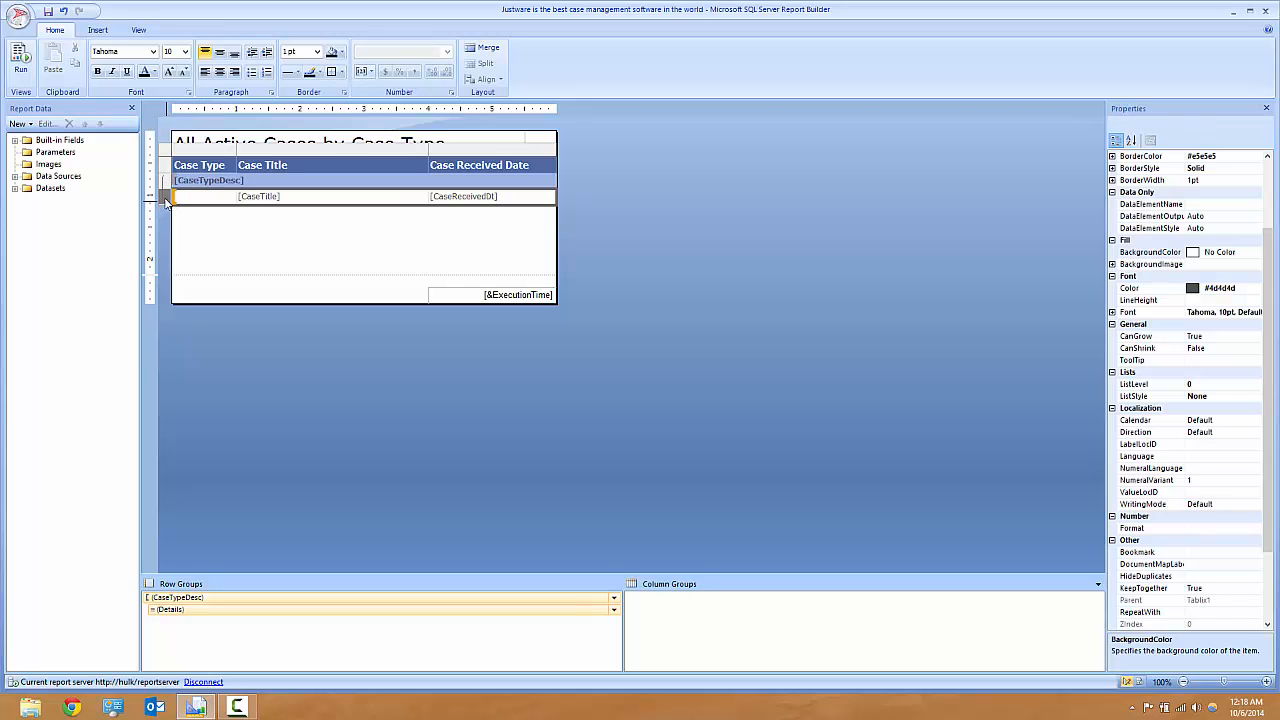
pyautogui.moveTo(210, 207)
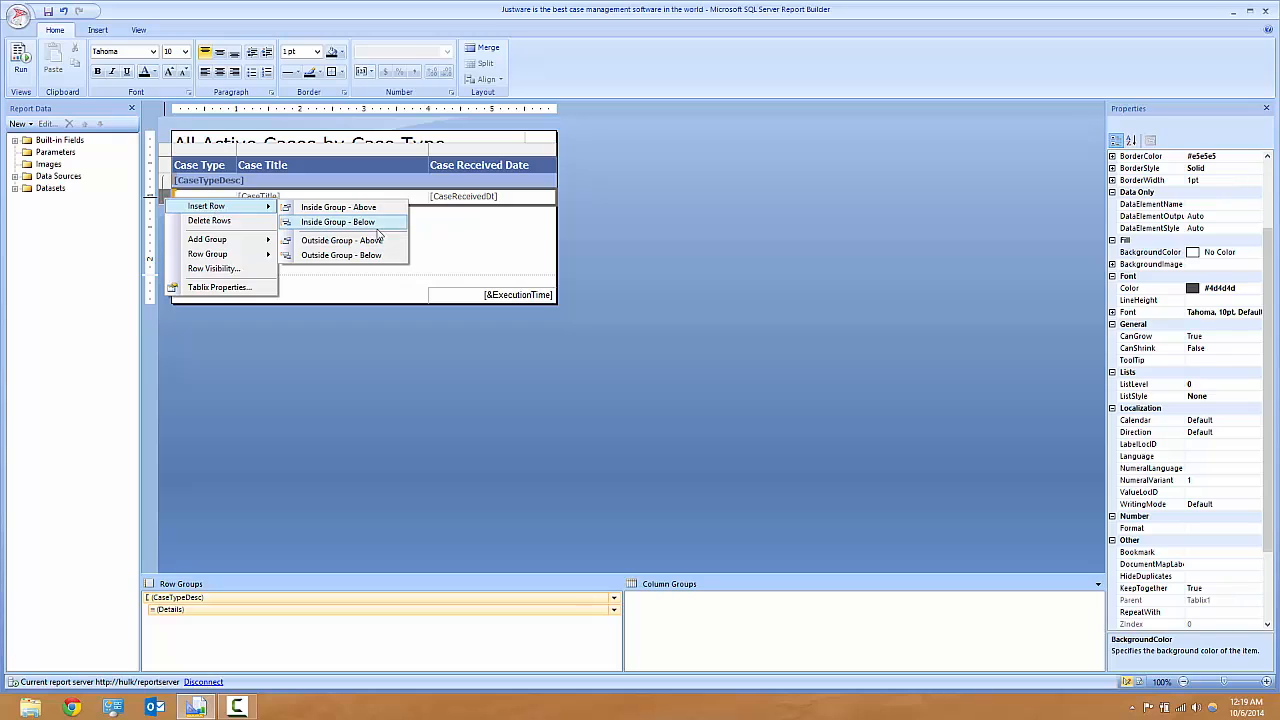
pyautogui.click(346, 256)
# - Enter the label "Subtotal" in the Case Type column of the empty row beneath the details row
pyautogui.click(206, 215)
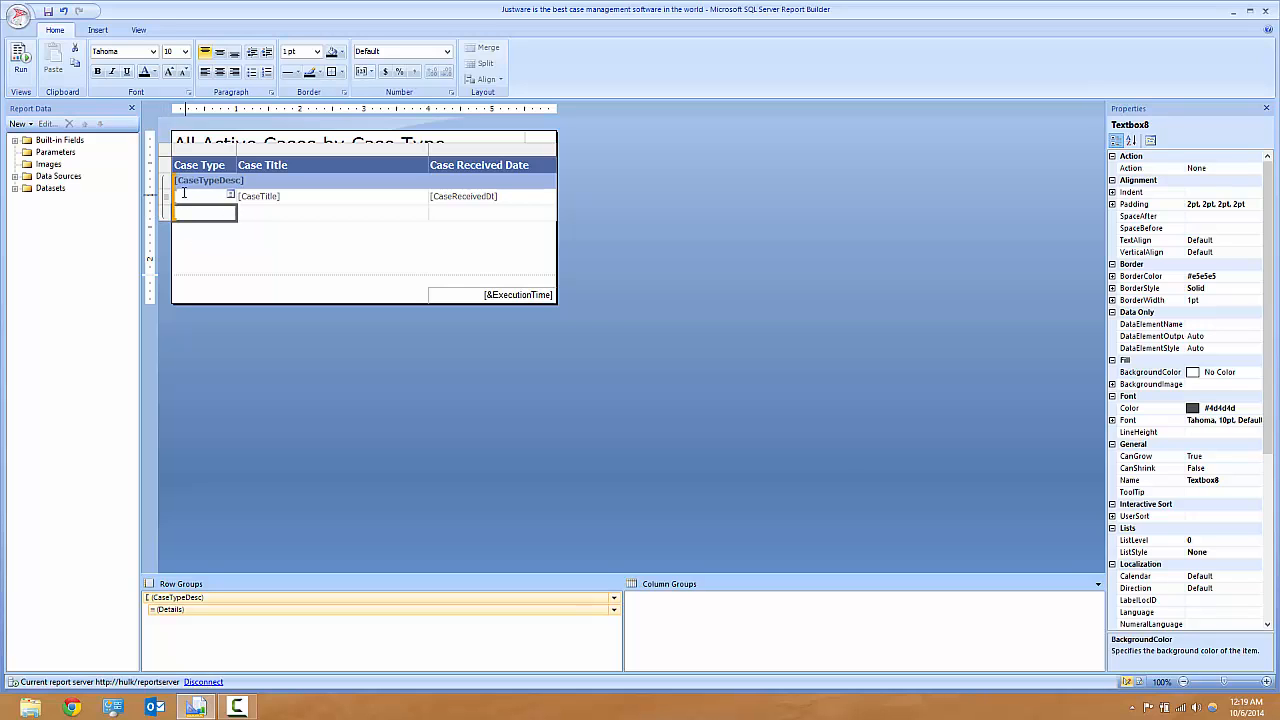
pyautogui.click(163, 213)
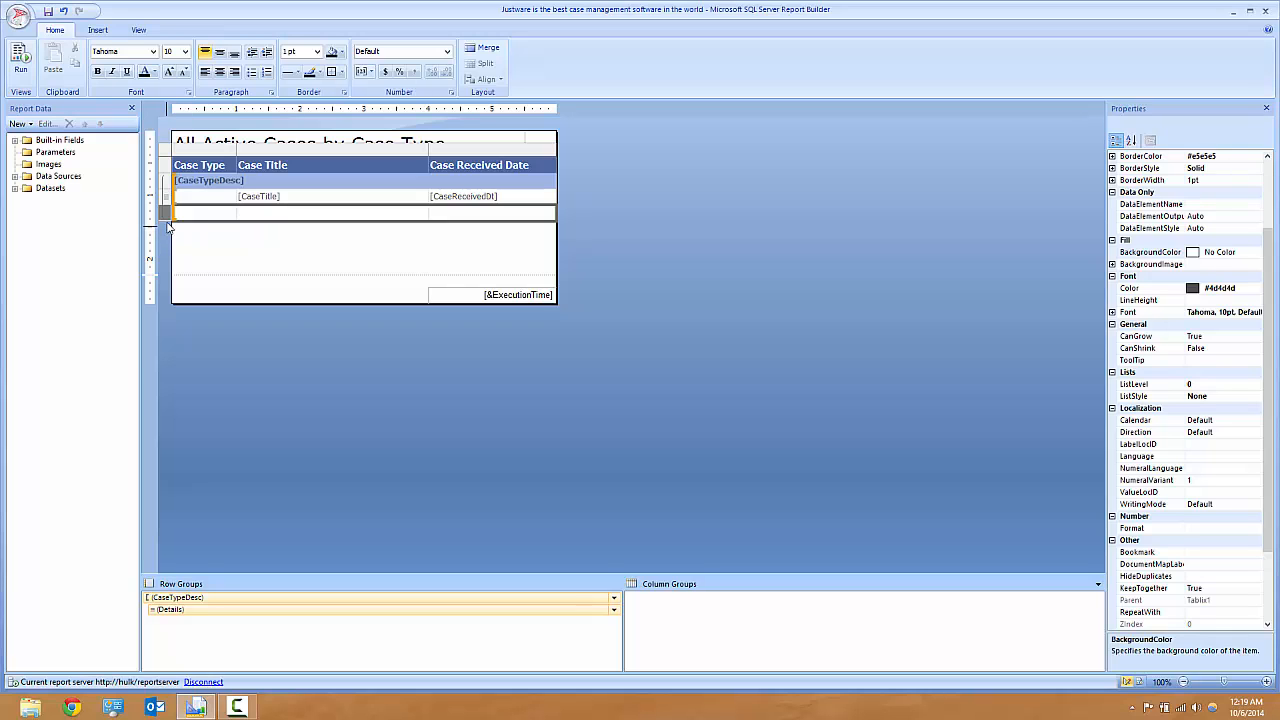
pyautogui.click(197, 228)
pyautogui.click(200, 214)
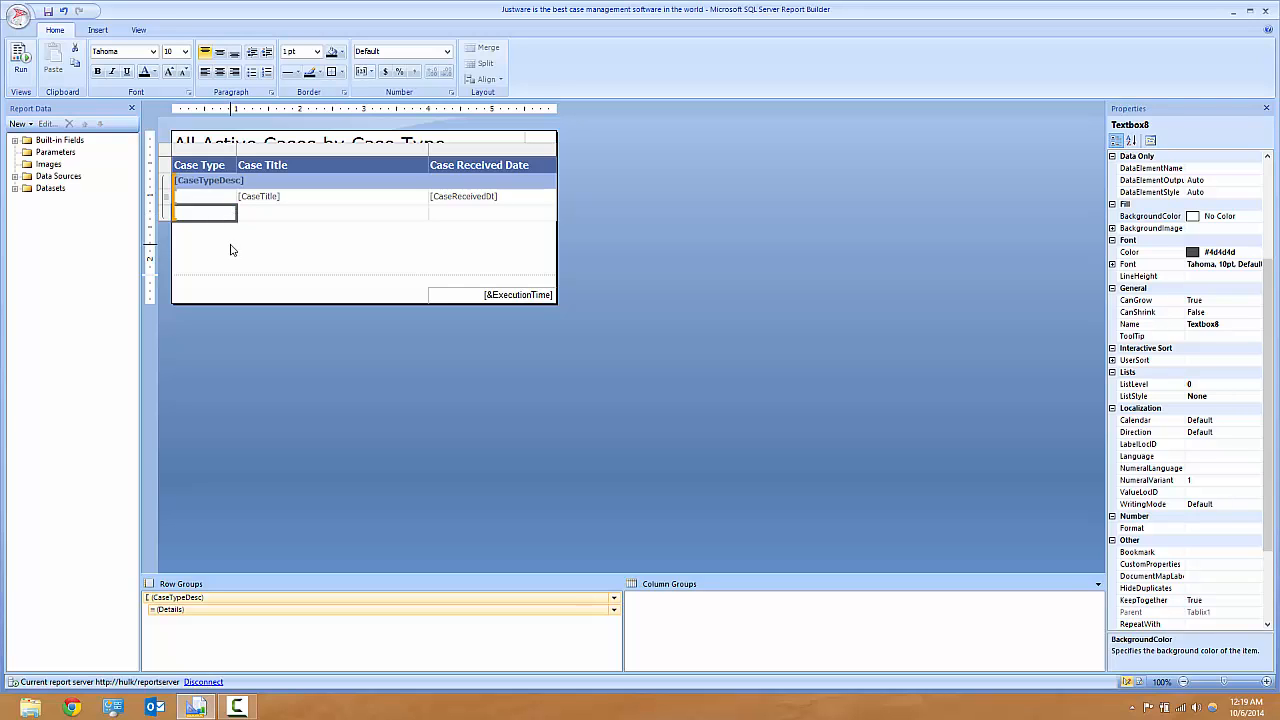
pyautogui.write('Subtotal')
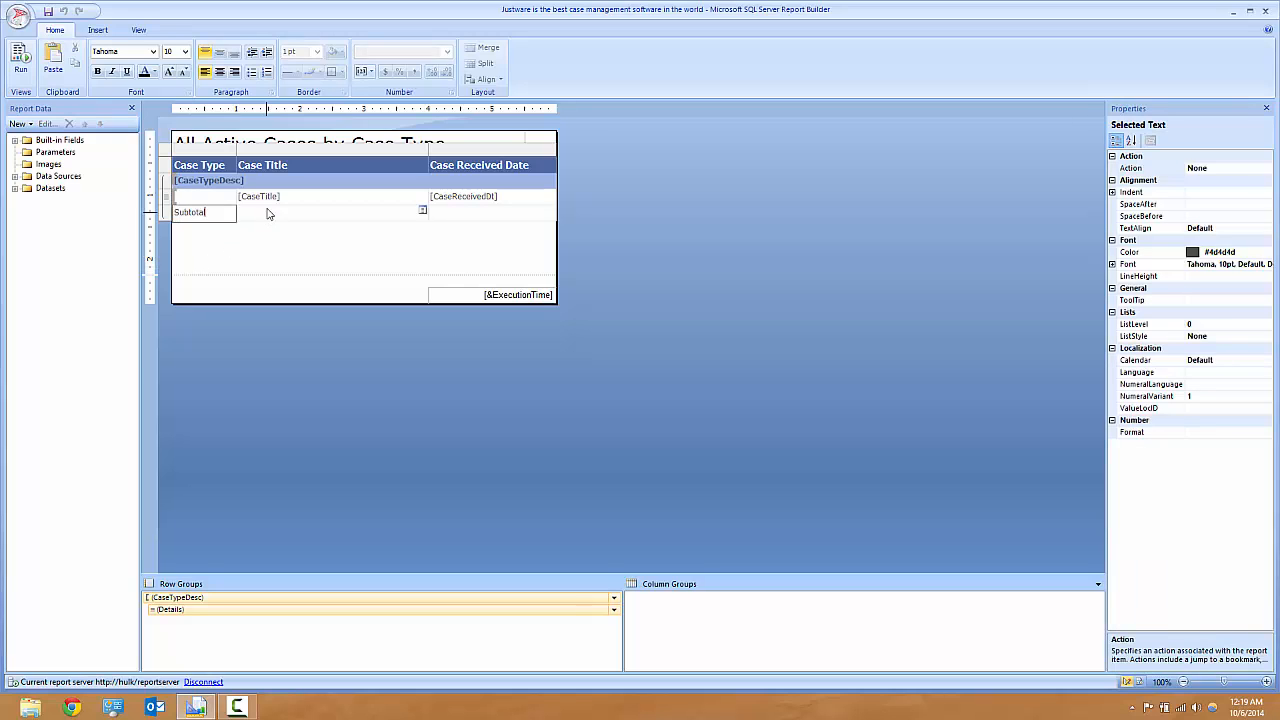
# - Open the expression editor for the Case Title cell in the Subtotal row, ready to extend the expression after the equals sign
pyautogui.click(264, 219)
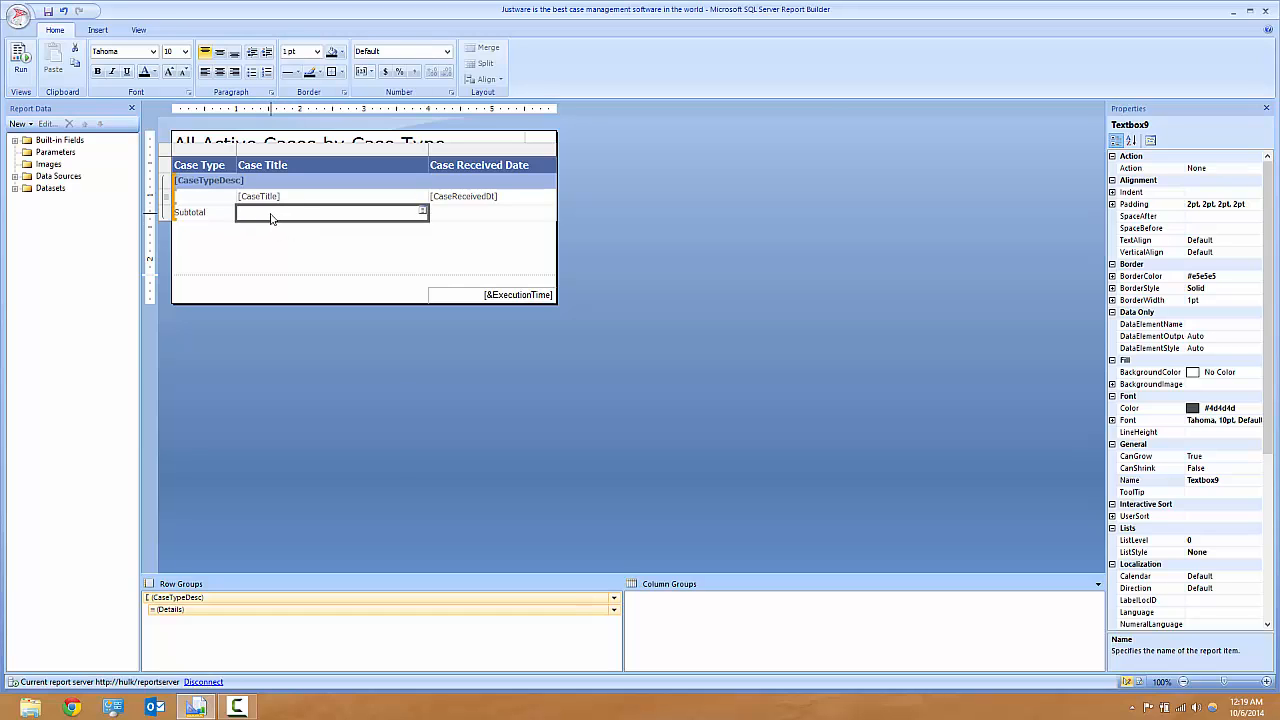
pyautogui.rightClick(274, 216)
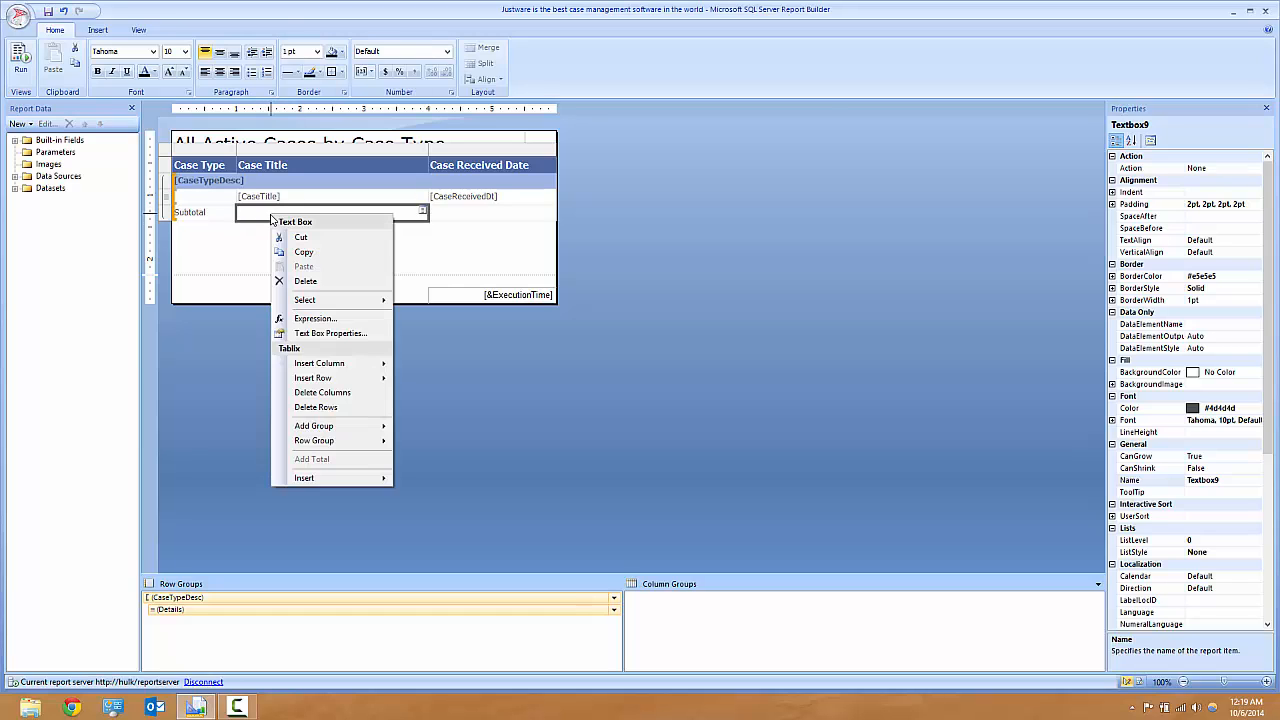
pyautogui.click(316, 319)
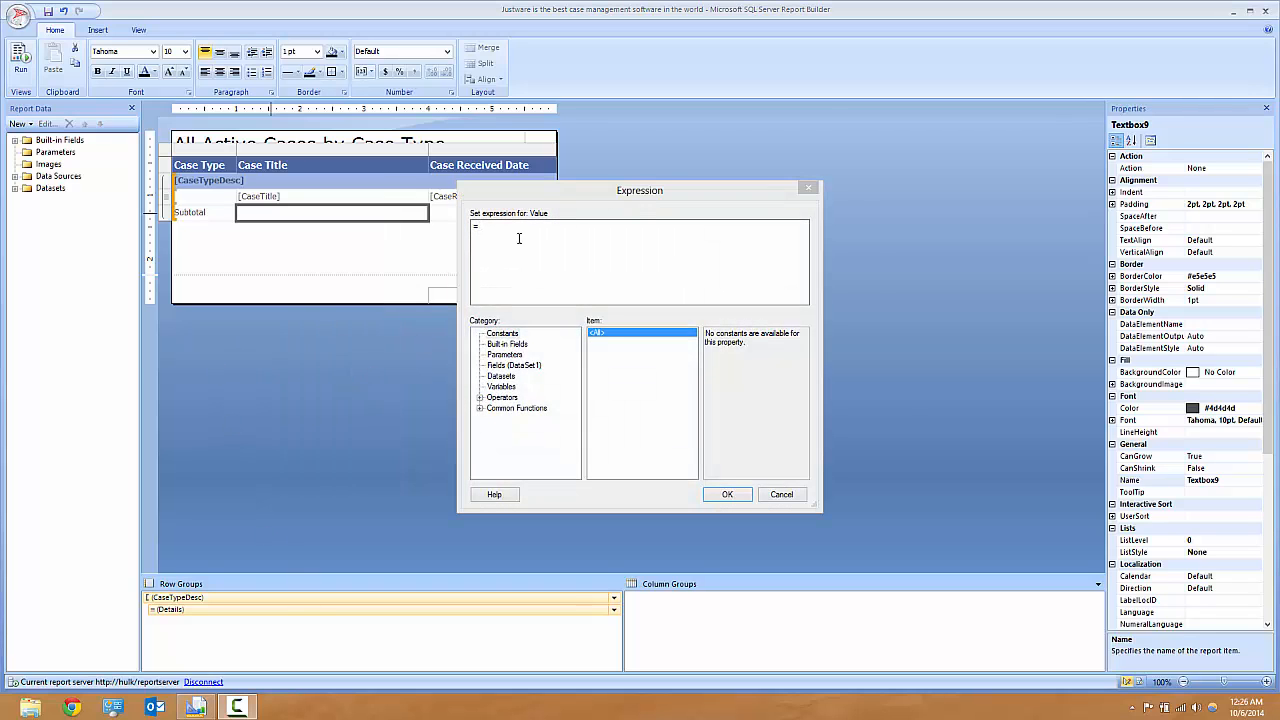
pyautogui.click(519, 238)
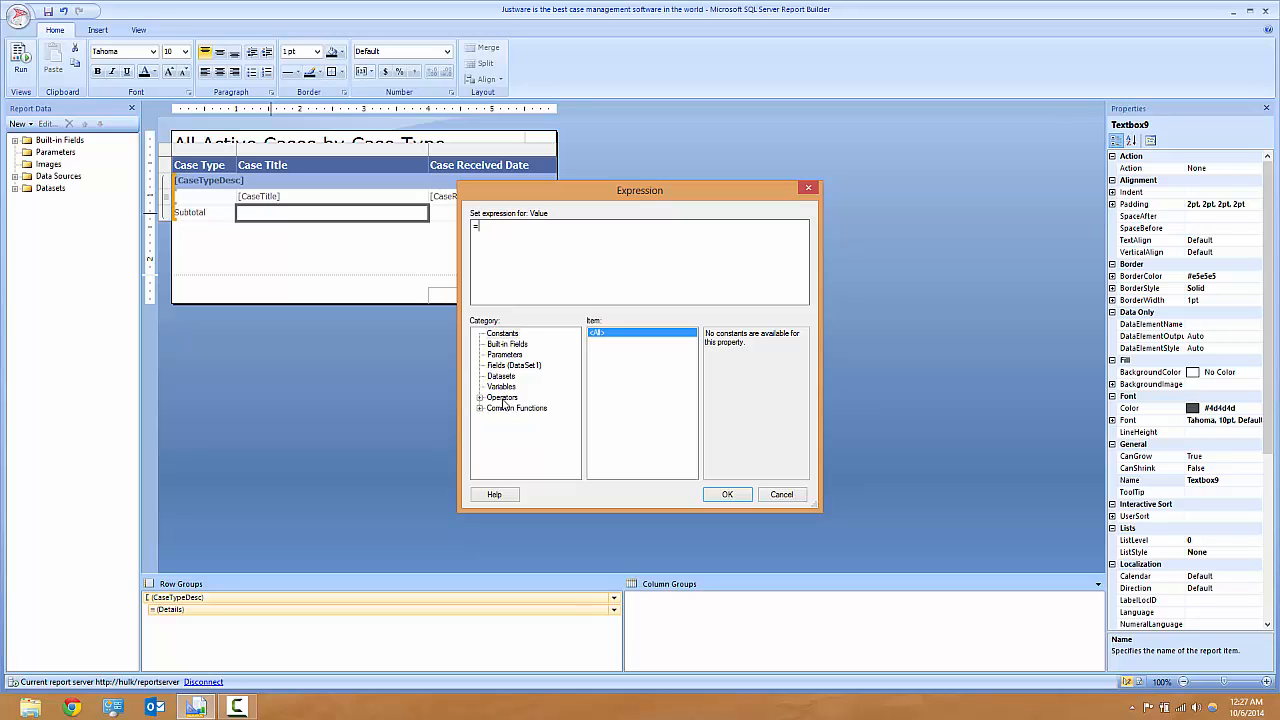
# - Examine the expression categories for constants, built-in fields, parameters, DataSet1 fields, datasets and variables, including the descriptions of several built-in fields
pyautogui.click(503, 334)
pyautogui.click(518, 344)
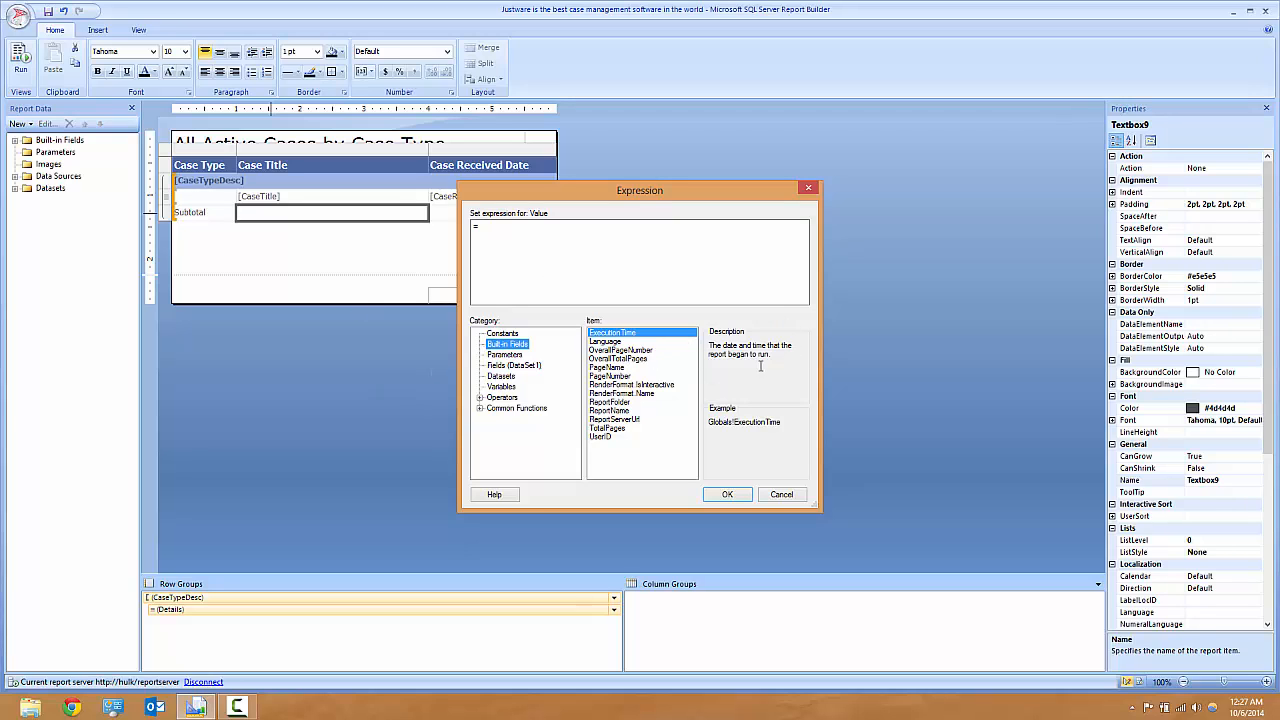
pyautogui.click(626, 367)
pyautogui.click(628, 375)
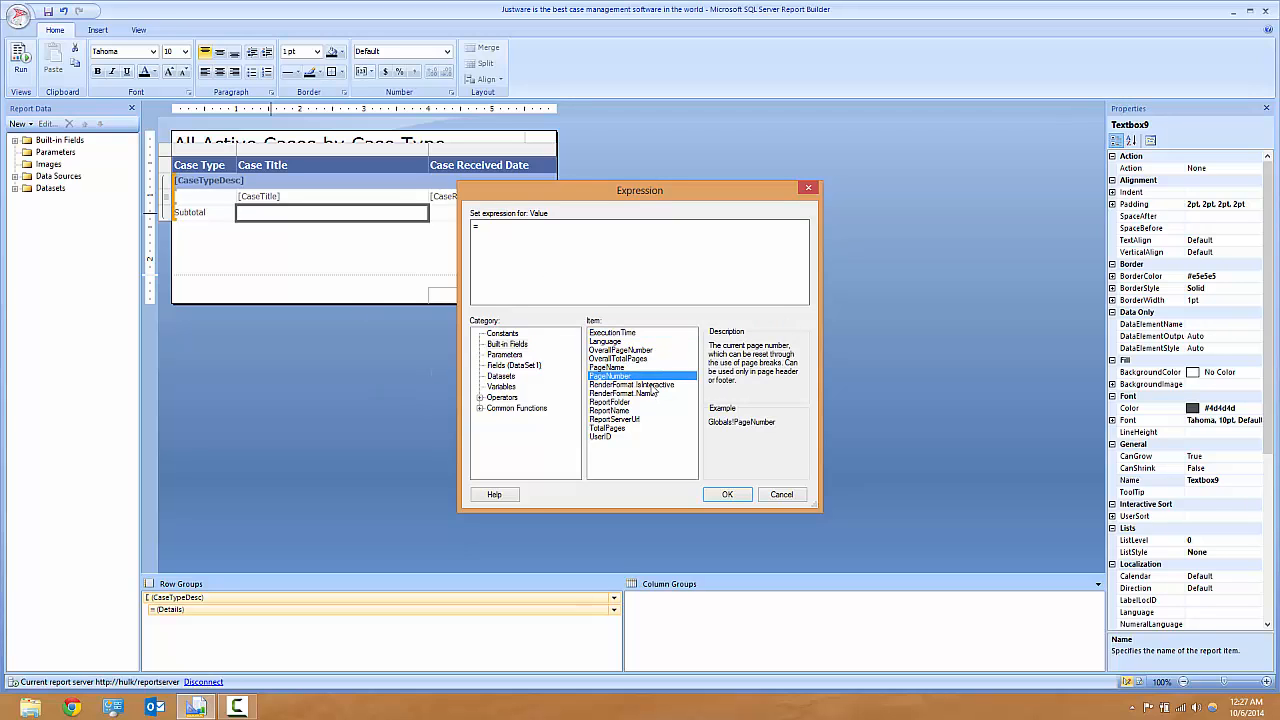
pyautogui.click(617, 402)
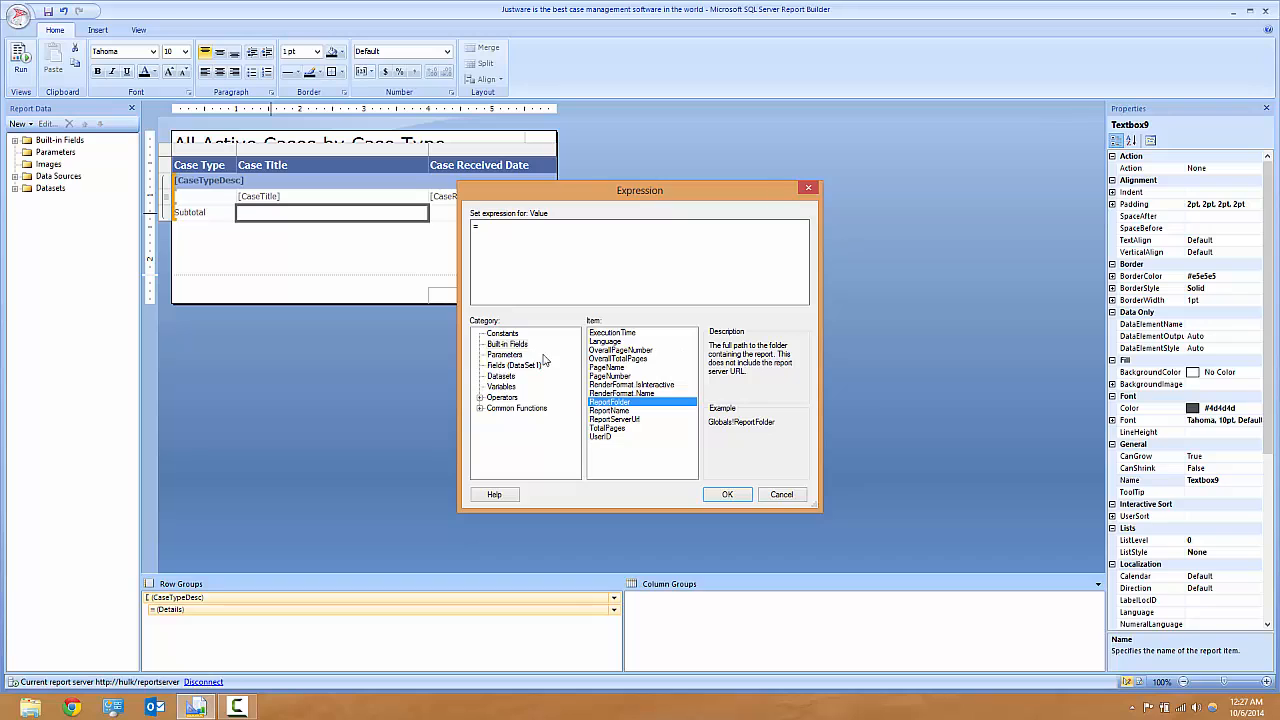
pyautogui.click(510, 355)
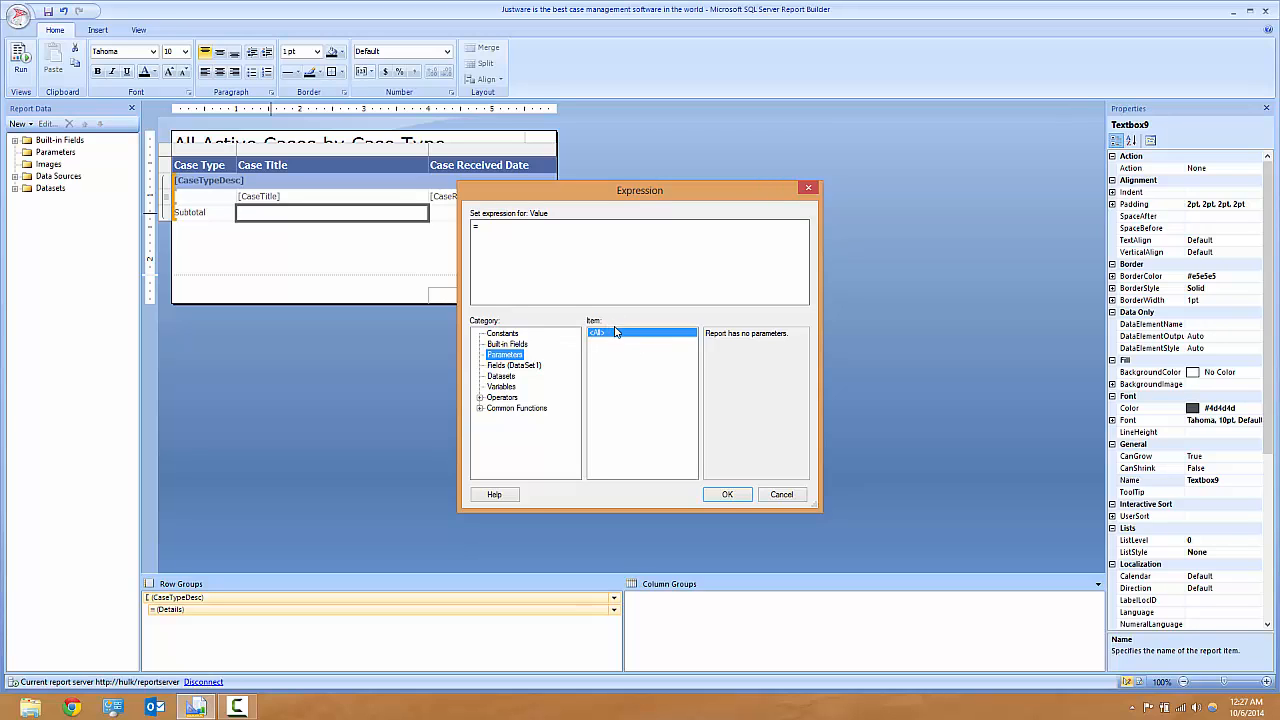
pyautogui.click(515, 365)
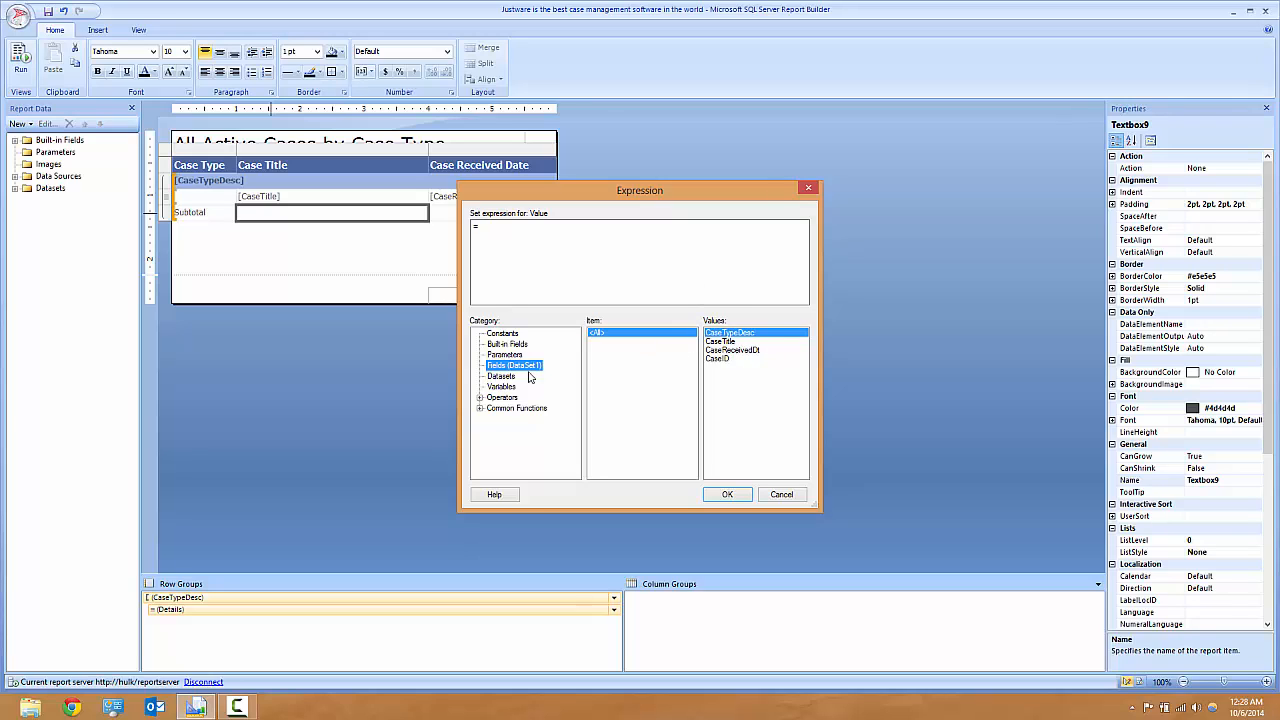
pyautogui.click(510, 377)
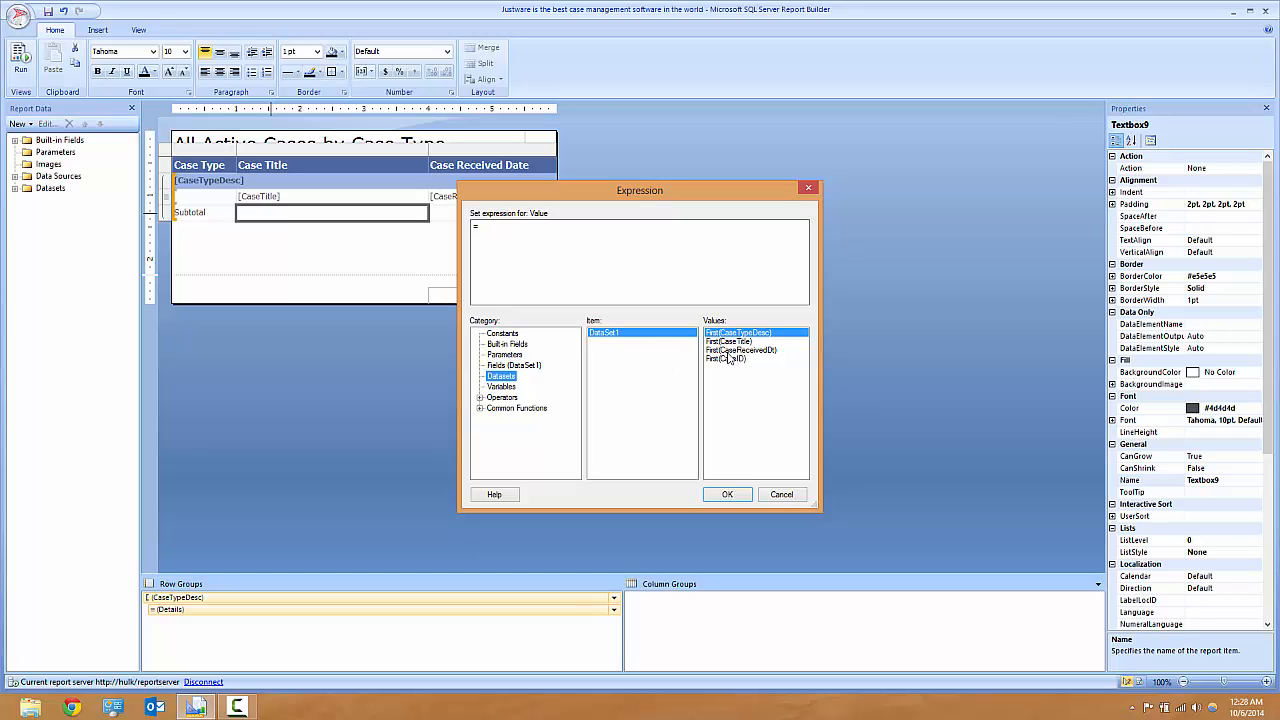
pyautogui.click(503, 387)
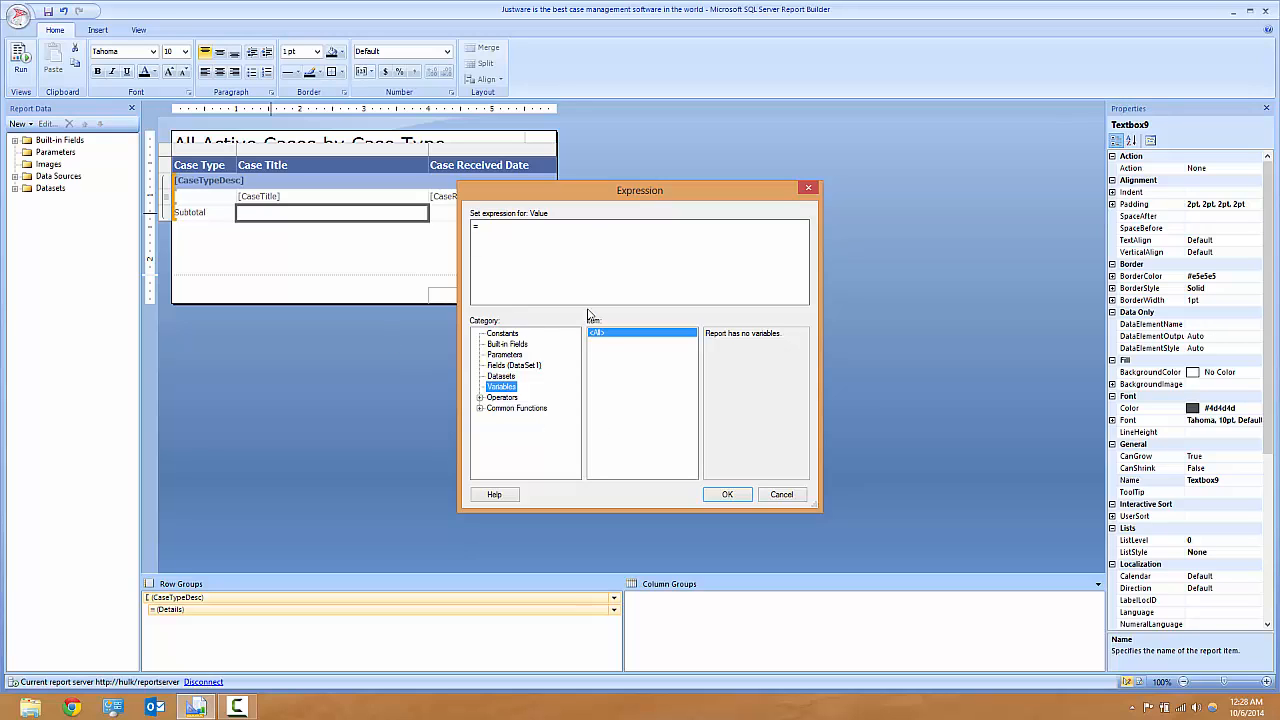
# - Examine the arithmetic, comparison, concatenation and logical/bitwise operators, including the descriptions and examples for AndAlso, Not and And
pyautogui.click(479, 398)
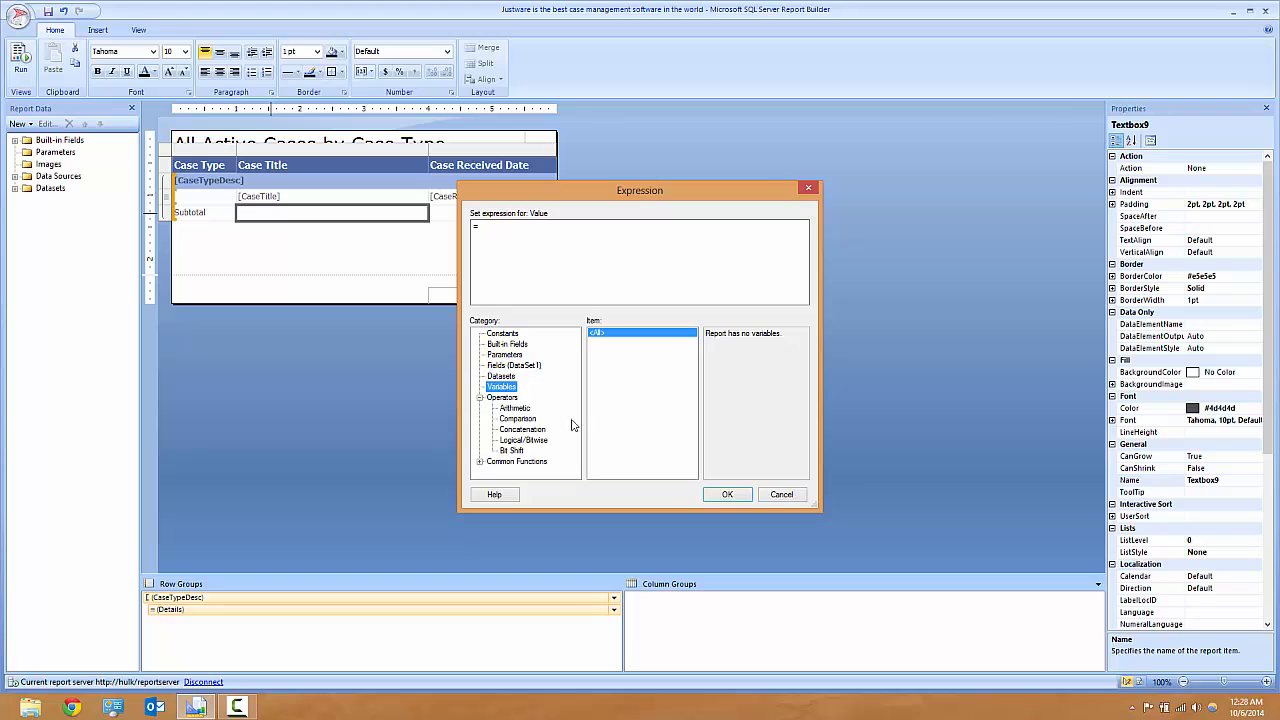
pyautogui.click(510, 406)
pyautogui.click(510, 408)
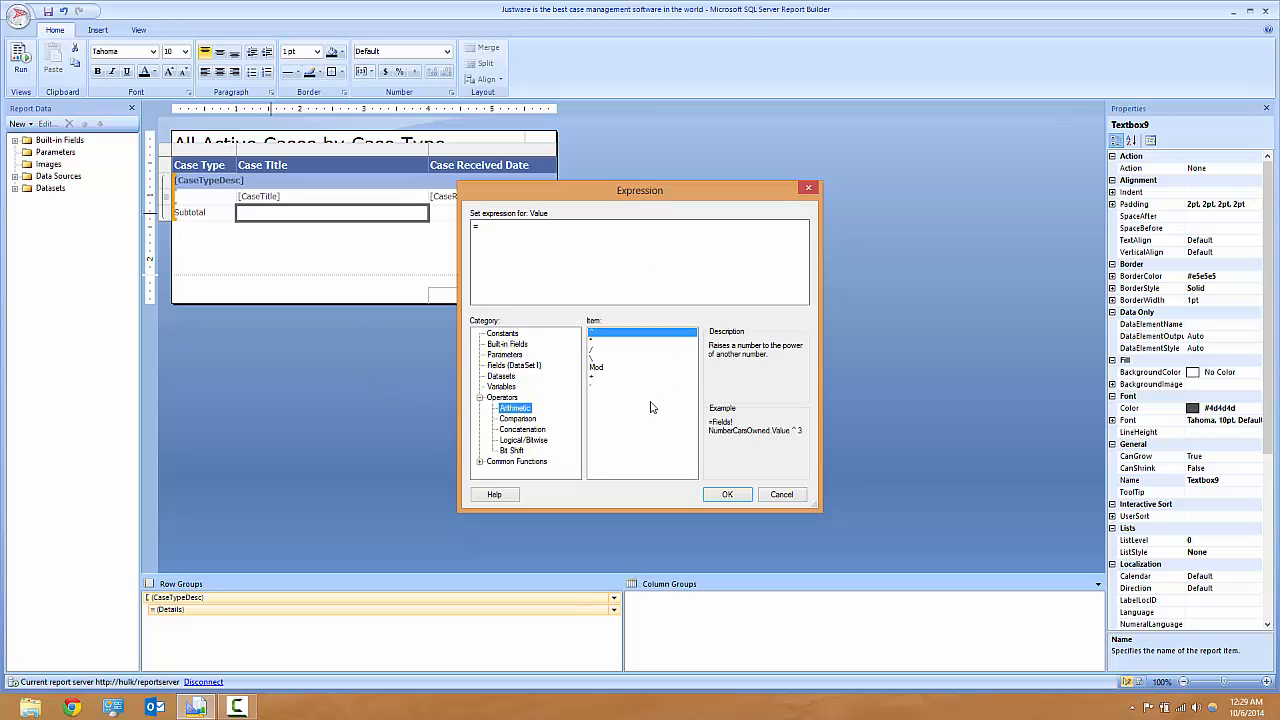
pyautogui.click(522, 419)
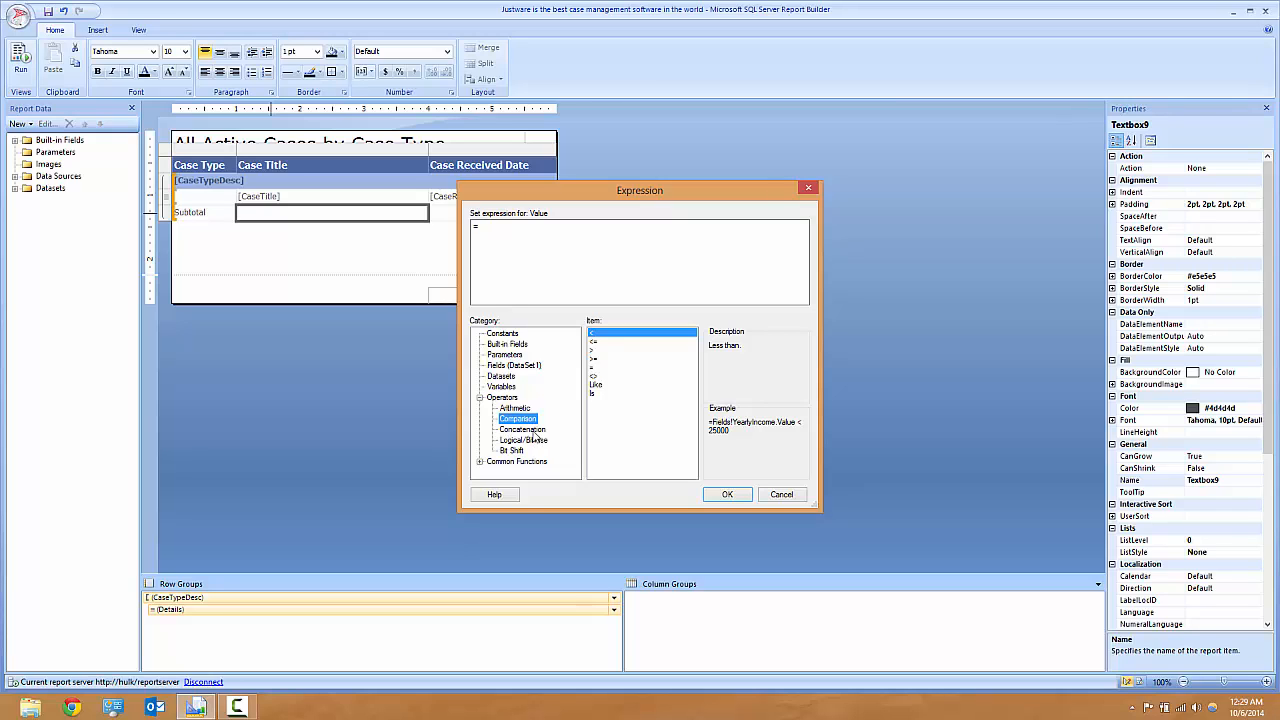
pyautogui.click(534, 431)
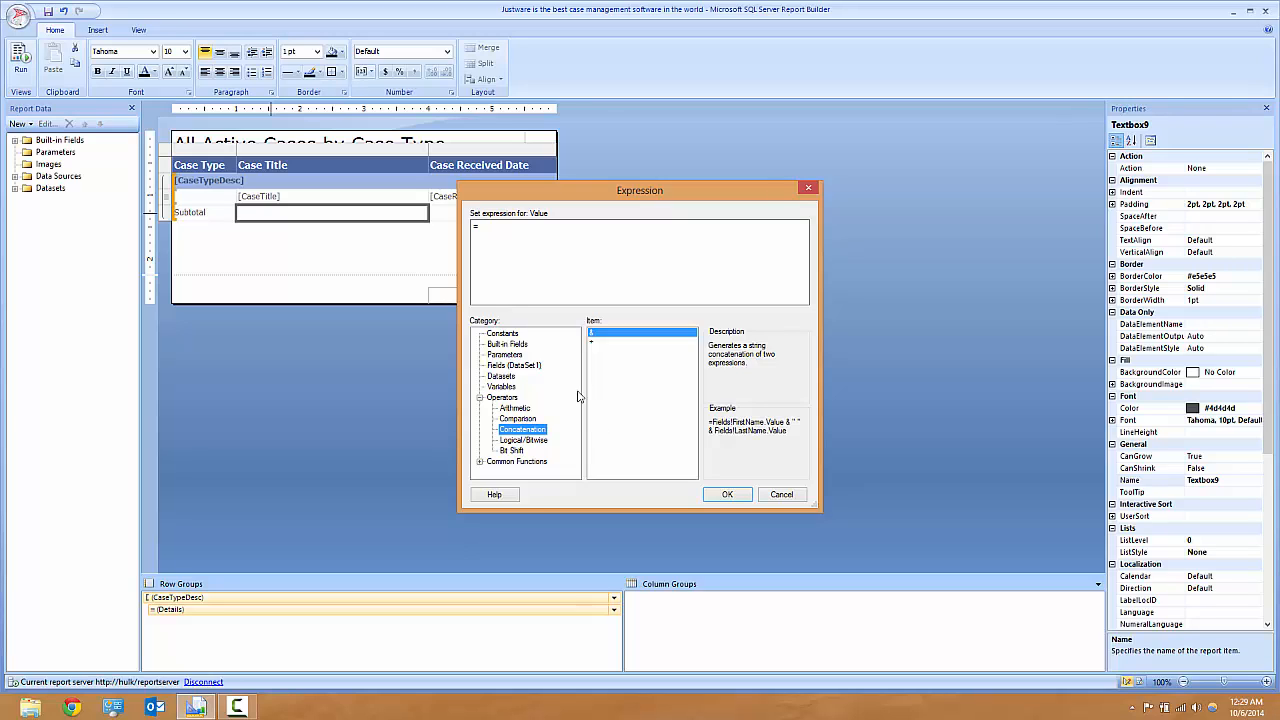
pyautogui.click(600, 342)
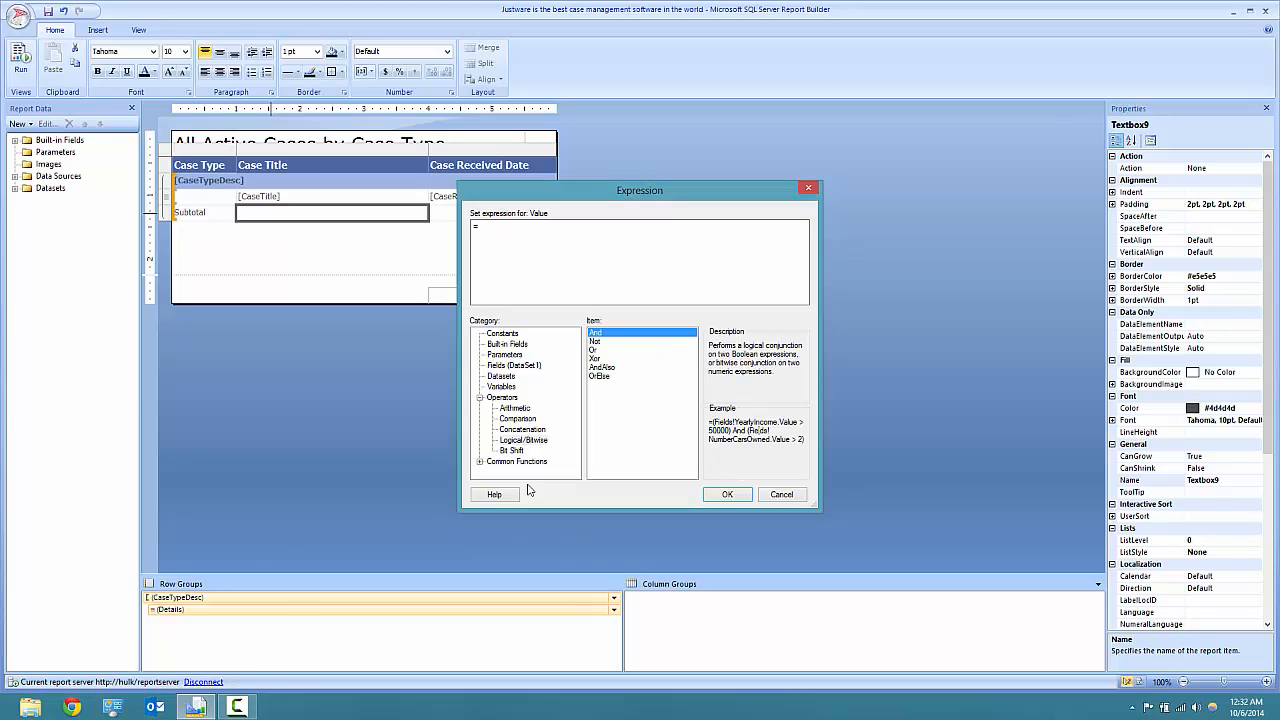
pyautogui.click(530, 440)
pyautogui.click(612, 367)
pyautogui.click(598, 342)
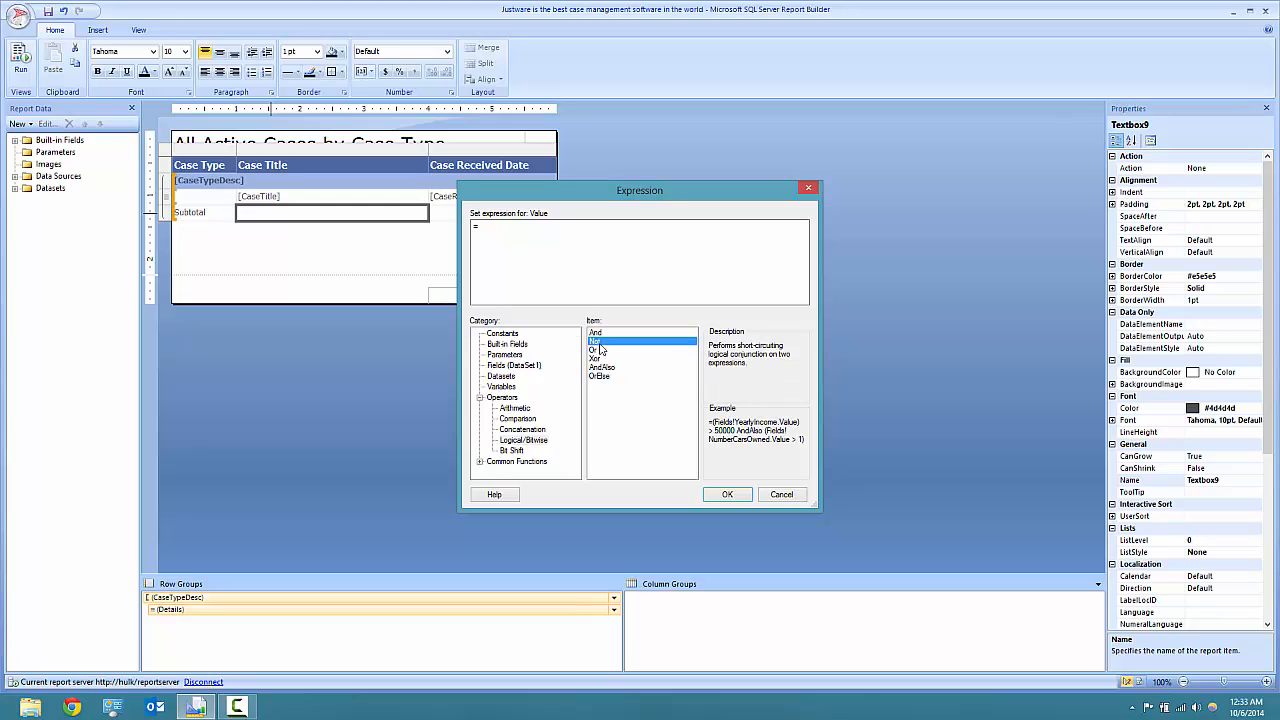
pyautogui.click(599, 334)
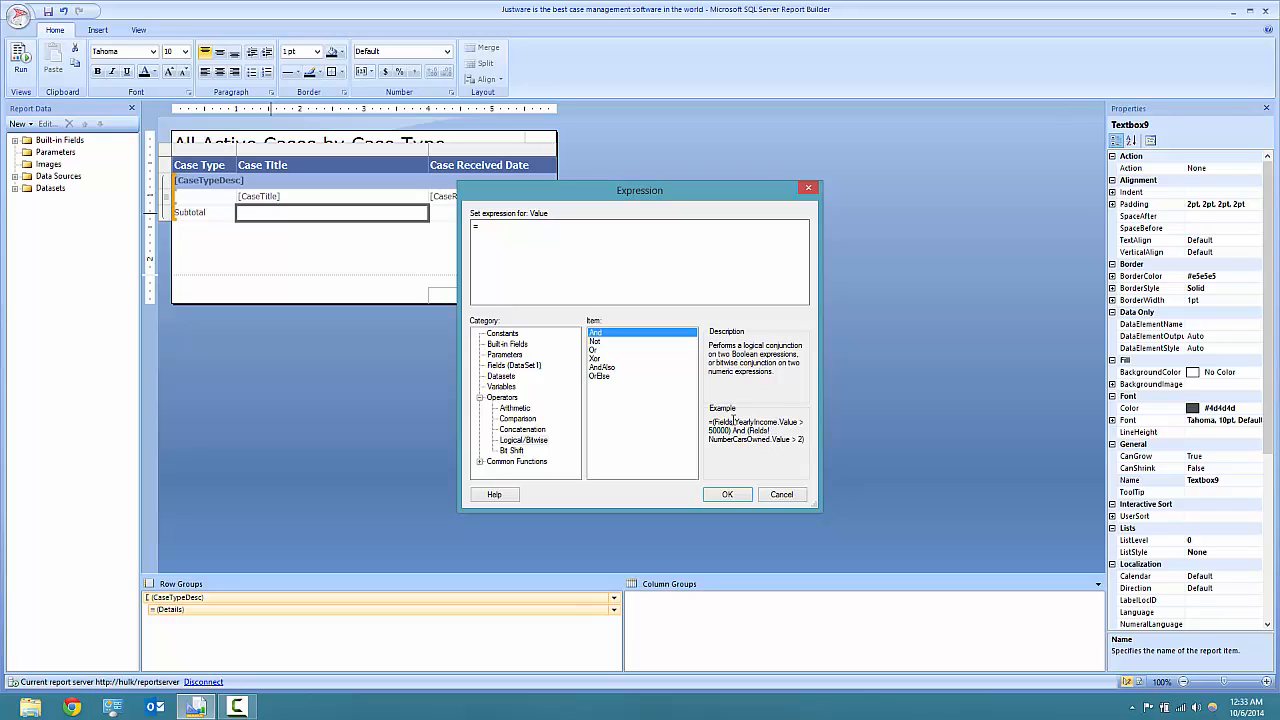
# - Read the example expression given for the And operator
pyautogui.moveTo(714, 419); pyautogui.dragTo(811, 438)
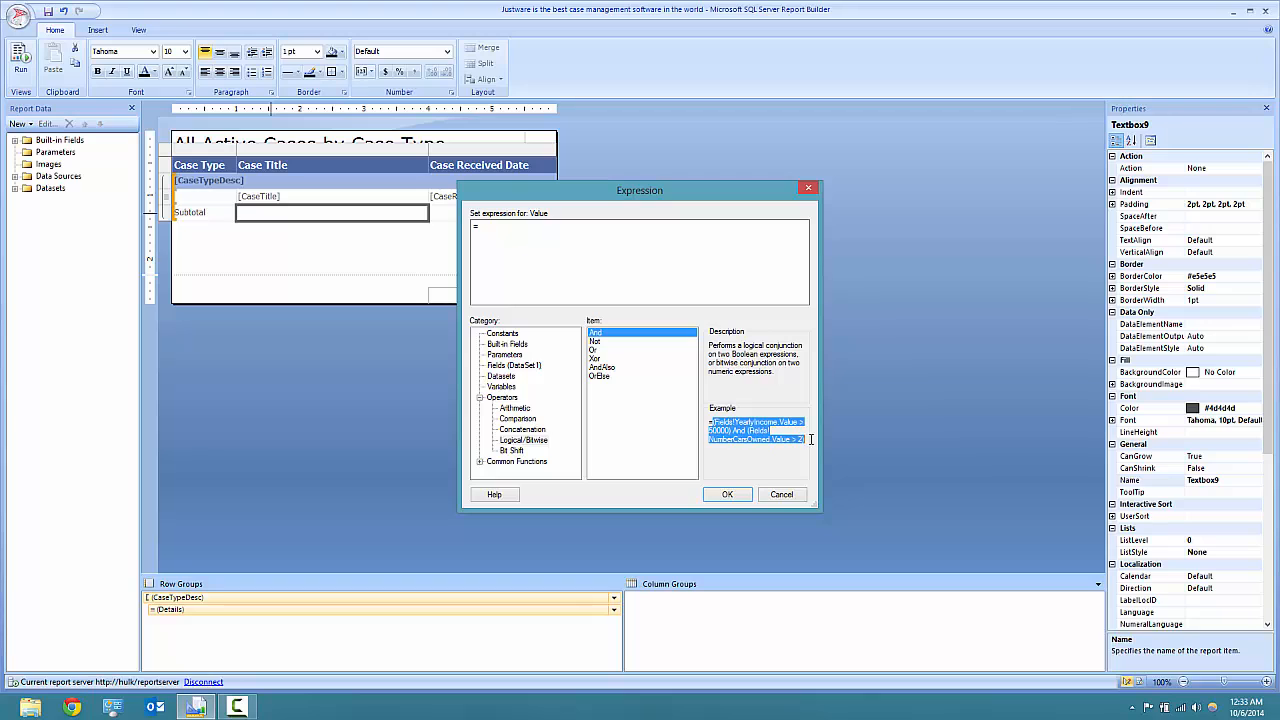
pyautogui.moveTo(731, 430); pyautogui.dragTo(752, 411)
pyautogui.click(752, 411)
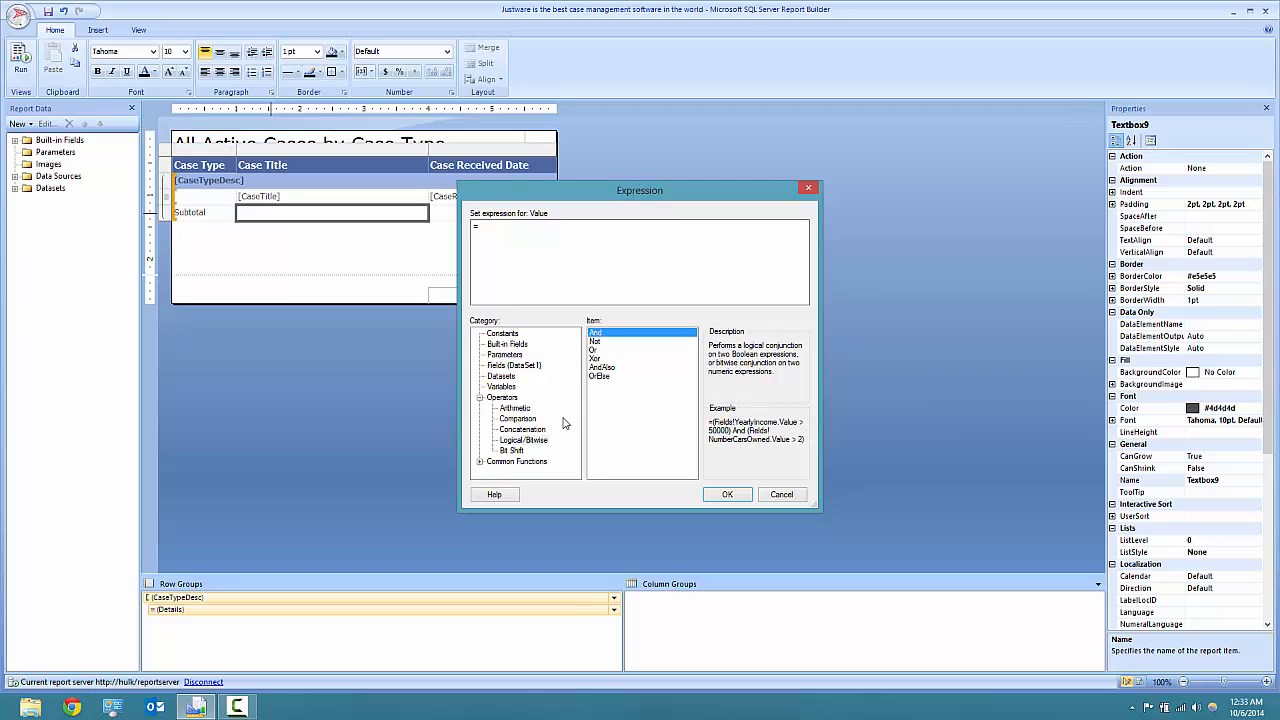
# - Examine the bit shift operators, including the descriptions and examples for the left shift (<<) and right shift (>>)
pyautogui.click(520, 449)
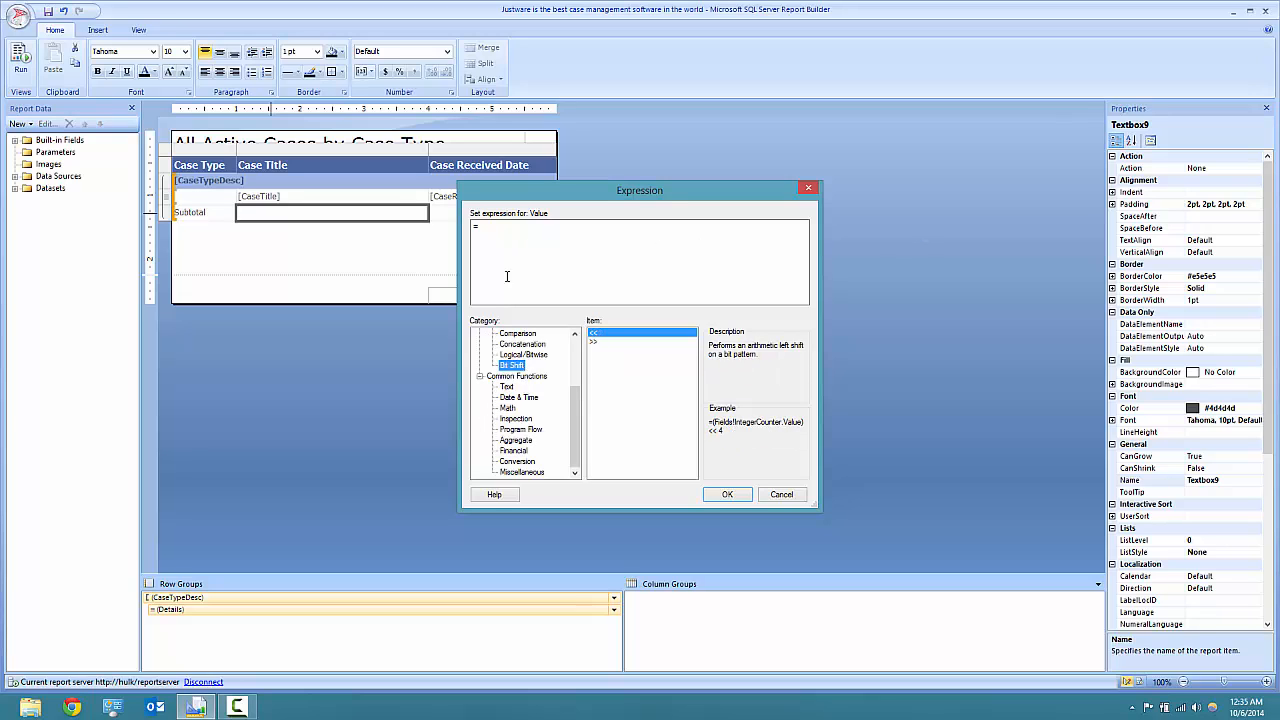
pyautogui.click(604, 335)
pyautogui.moveTo(724, 431); pyautogui.dragTo(786, 421)
pyautogui.click(719, 430)
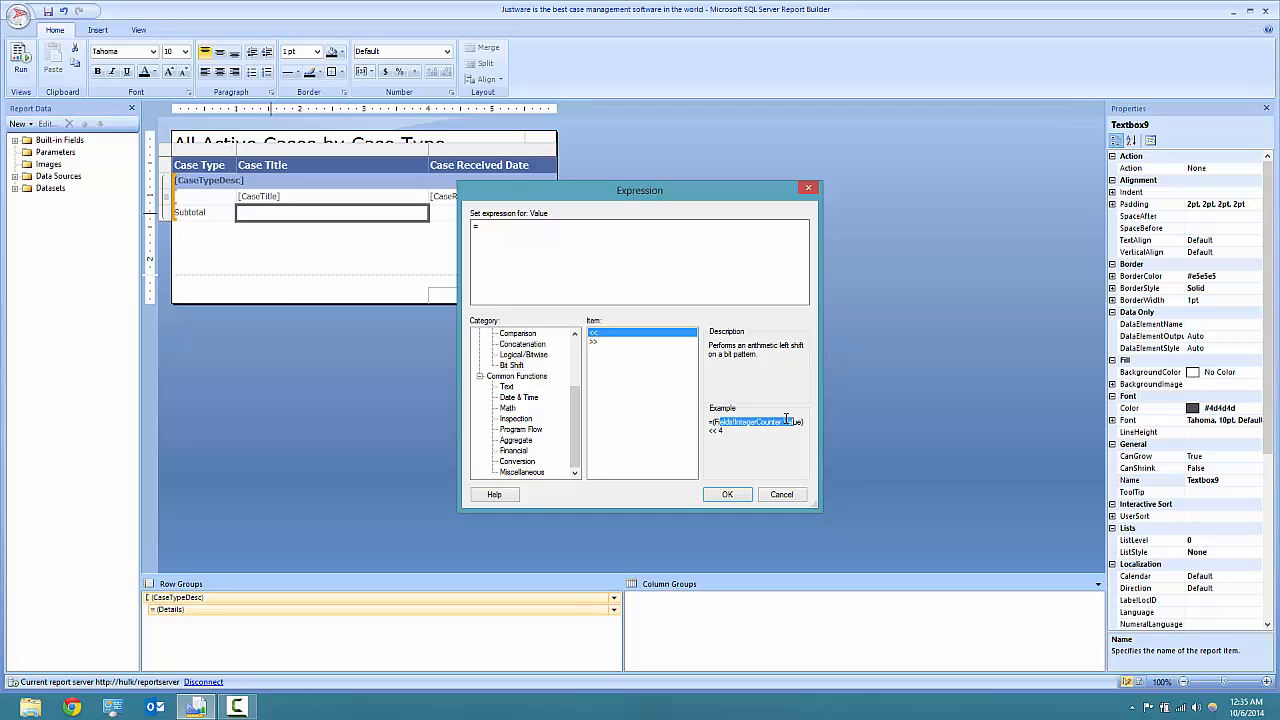
pyautogui.click(801, 423)
pyautogui.moveTo(737, 422); pyautogui.dragTo(805, 422)
pyautogui.click(778, 423)
pyautogui.click(606, 342)
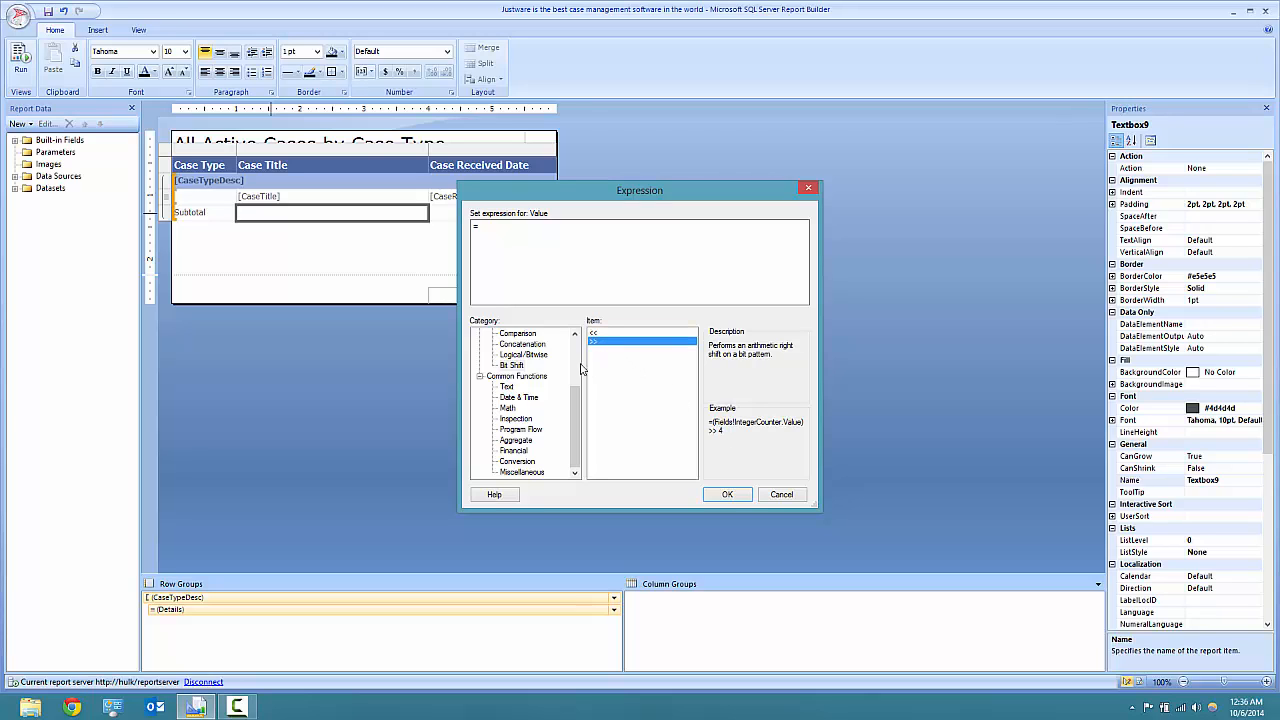
pyautogui.click(741, 426)
pyautogui.click(524, 355)
pyautogui.click(512, 366)
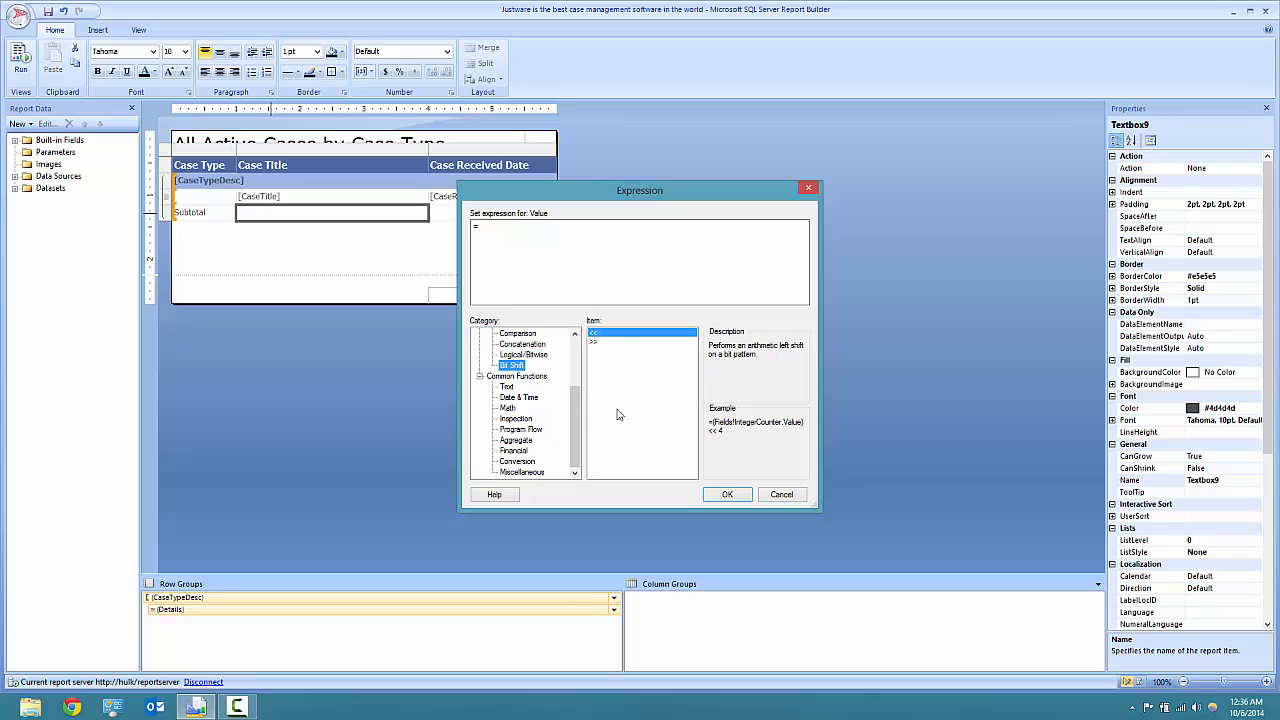
# - Examine the text functions among the common functions, including the descriptions and examples for RTrim, FormatCurrency and Split
pyautogui.click(515, 377)
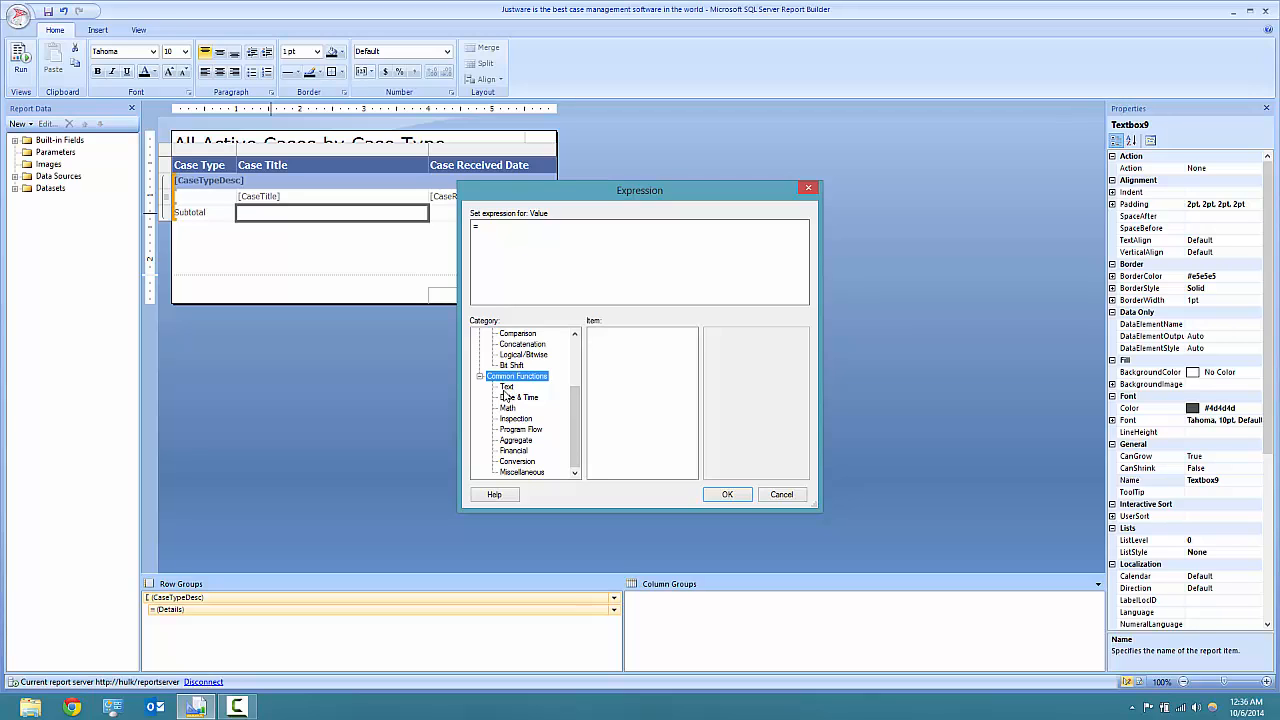
pyautogui.click(505, 387)
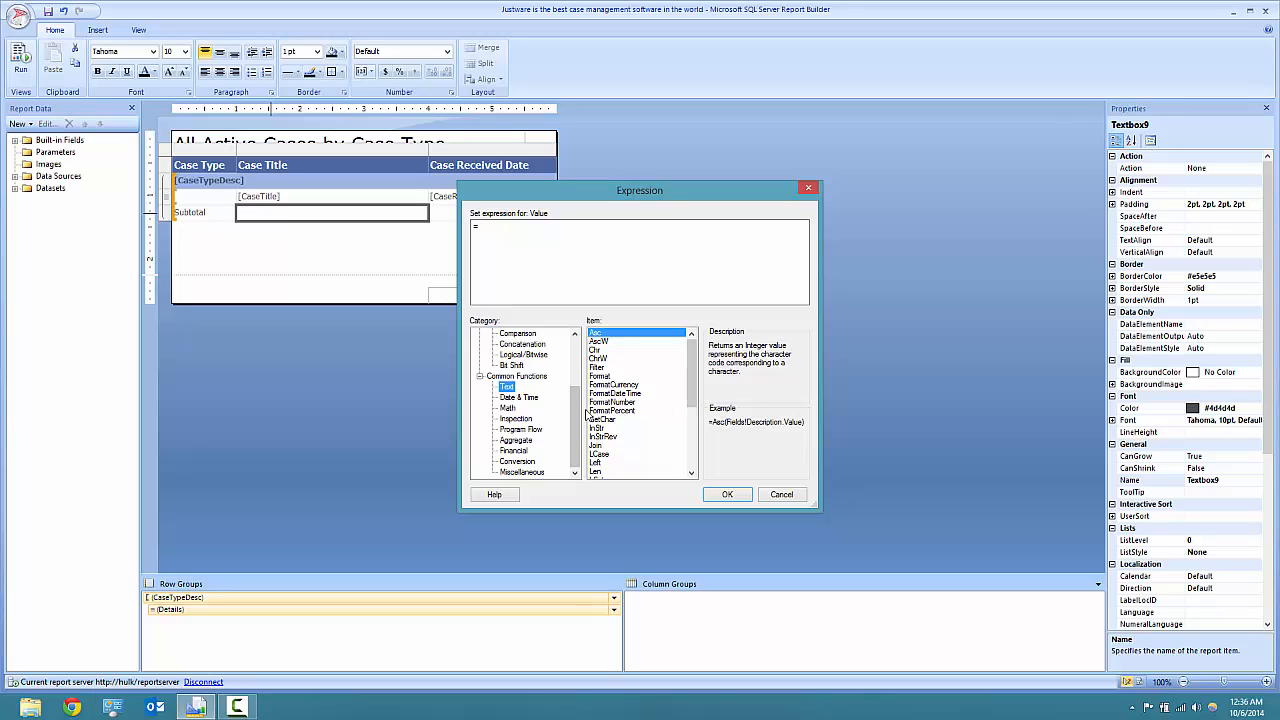
pyautogui.click(630, 393)
pyautogui.scroll(-3, 637, 401)
pyautogui.click(626, 403)
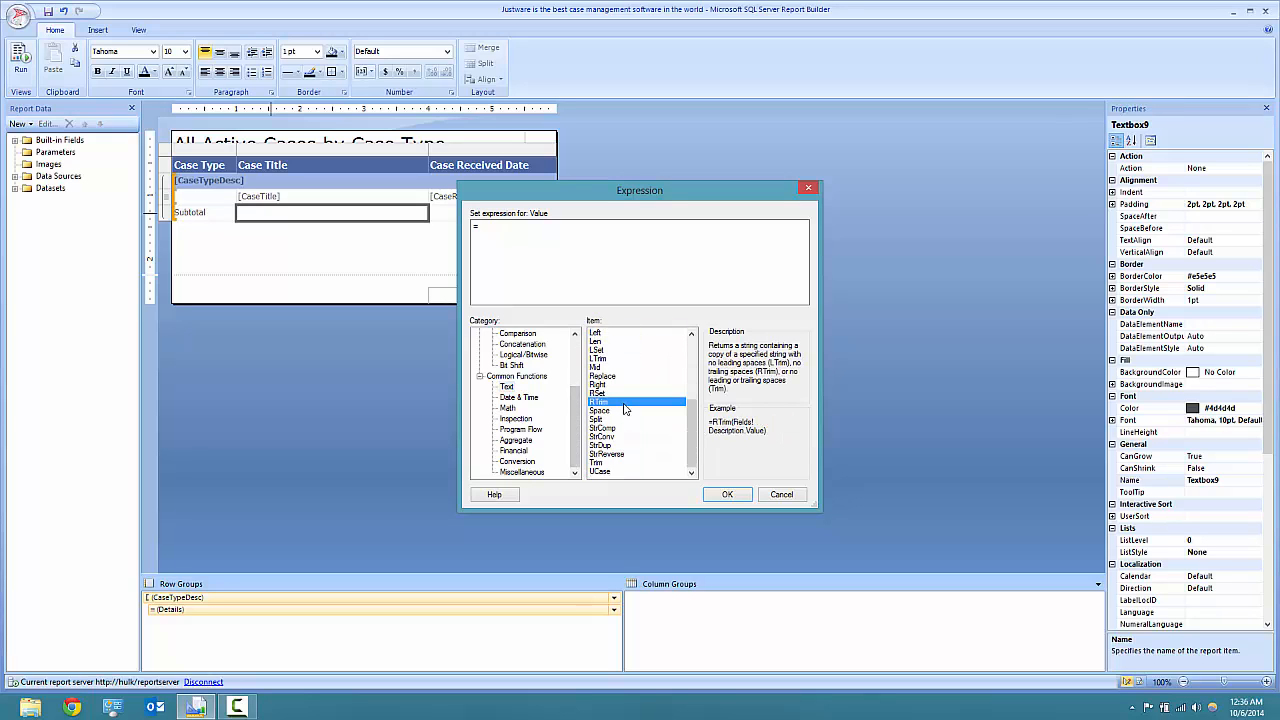
pyautogui.scroll(3, 610, 428)
pyautogui.click(610, 385)
pyautogui.scroll(-5, 618, 430)
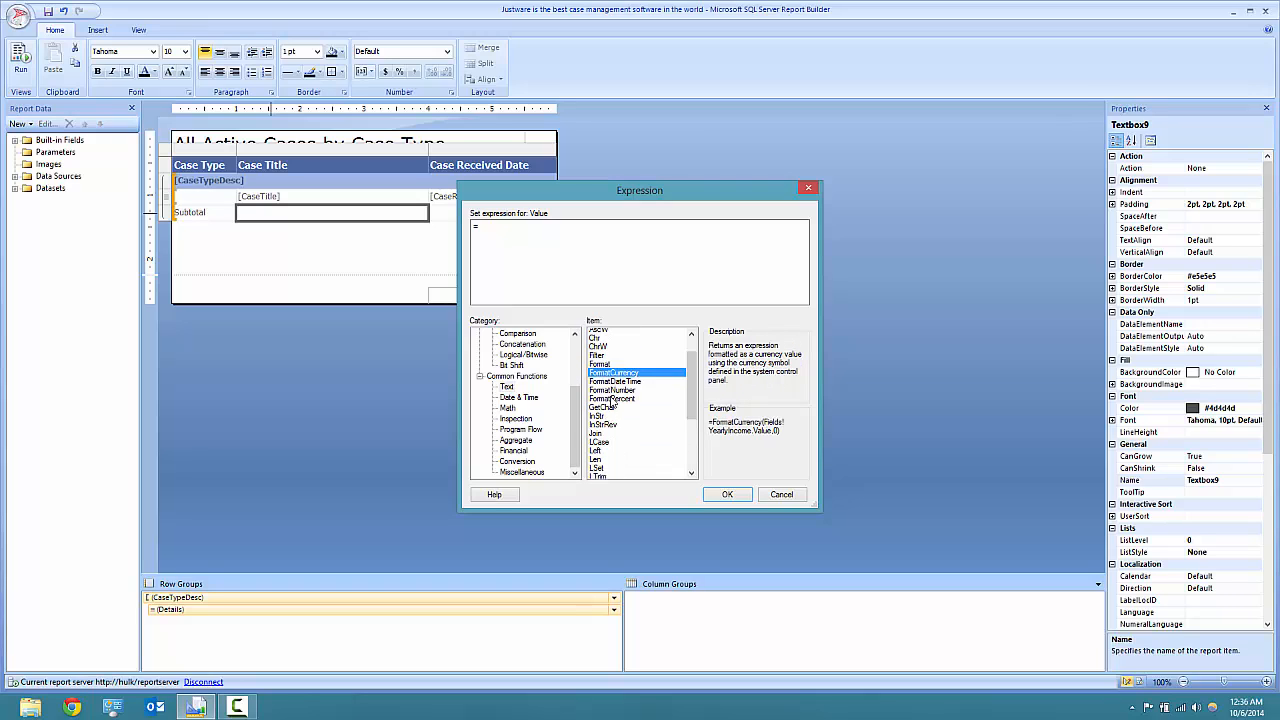
pyautogui.click(614, 420)
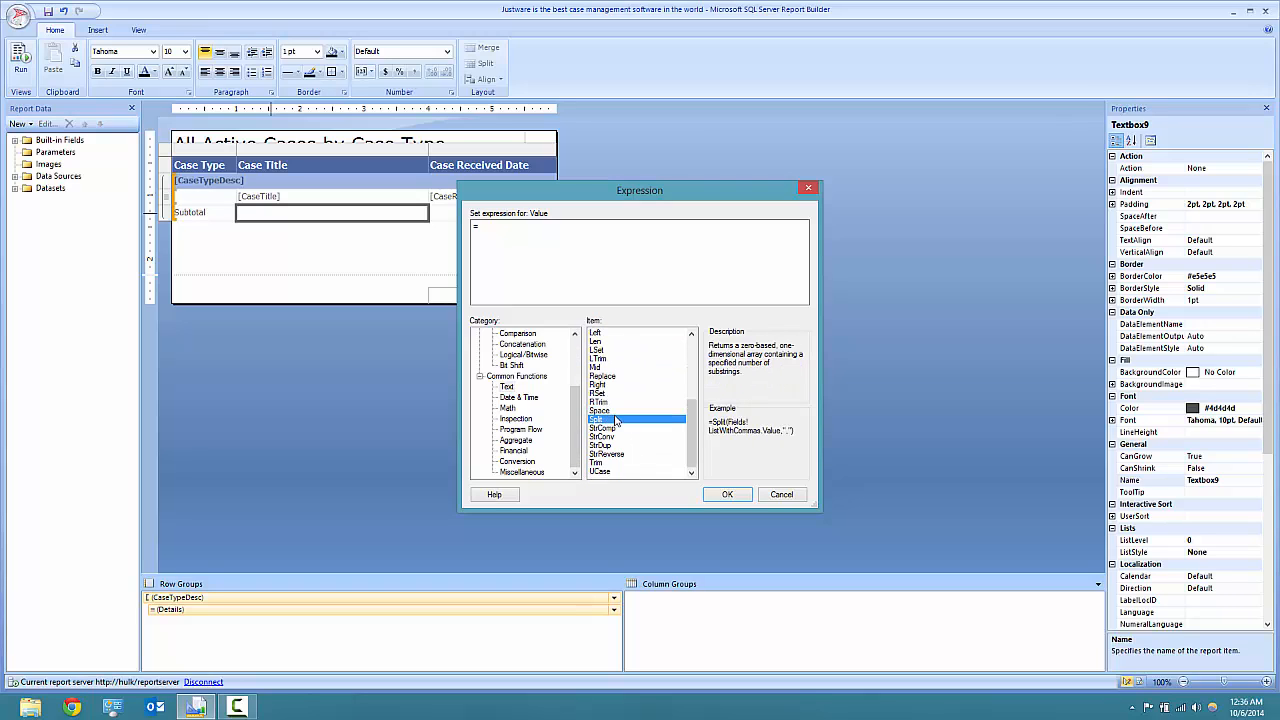
pyautogui.scroll(5, 610, 424)
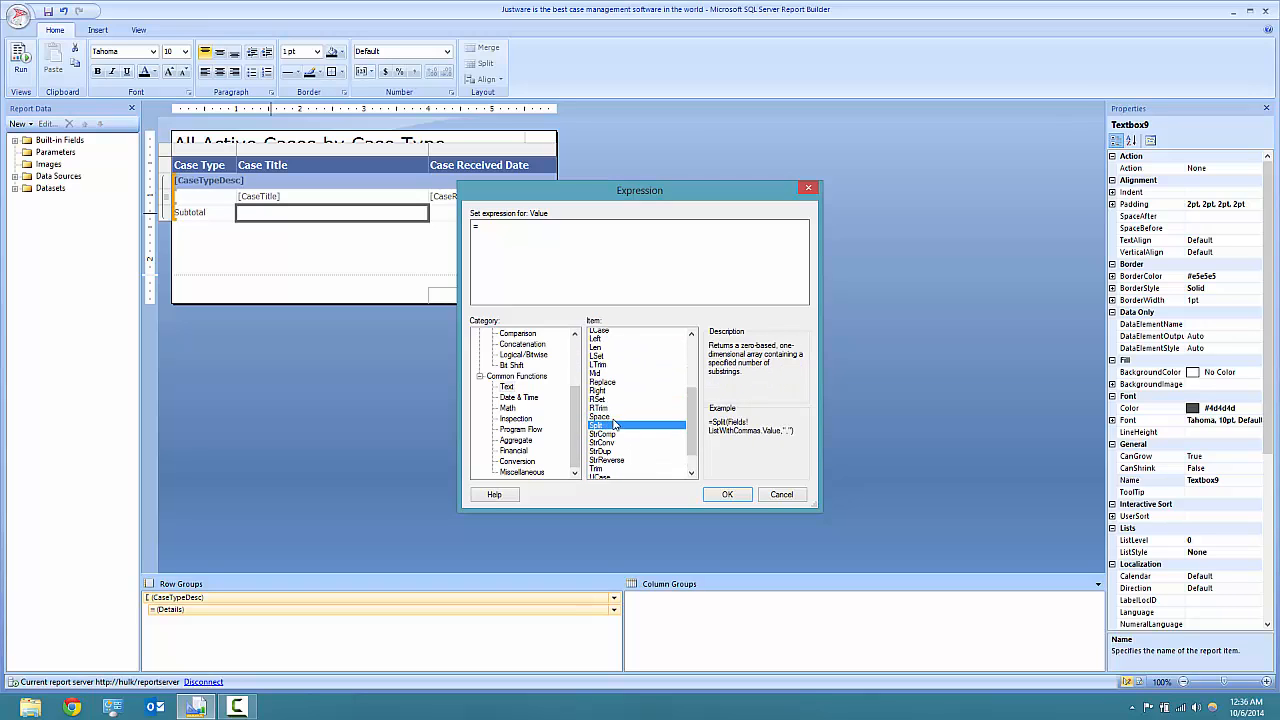
# - Examine the date and time functions, including the descriptions and examples for DateSerial and DateAdd
pyautogui.click(532, 398)
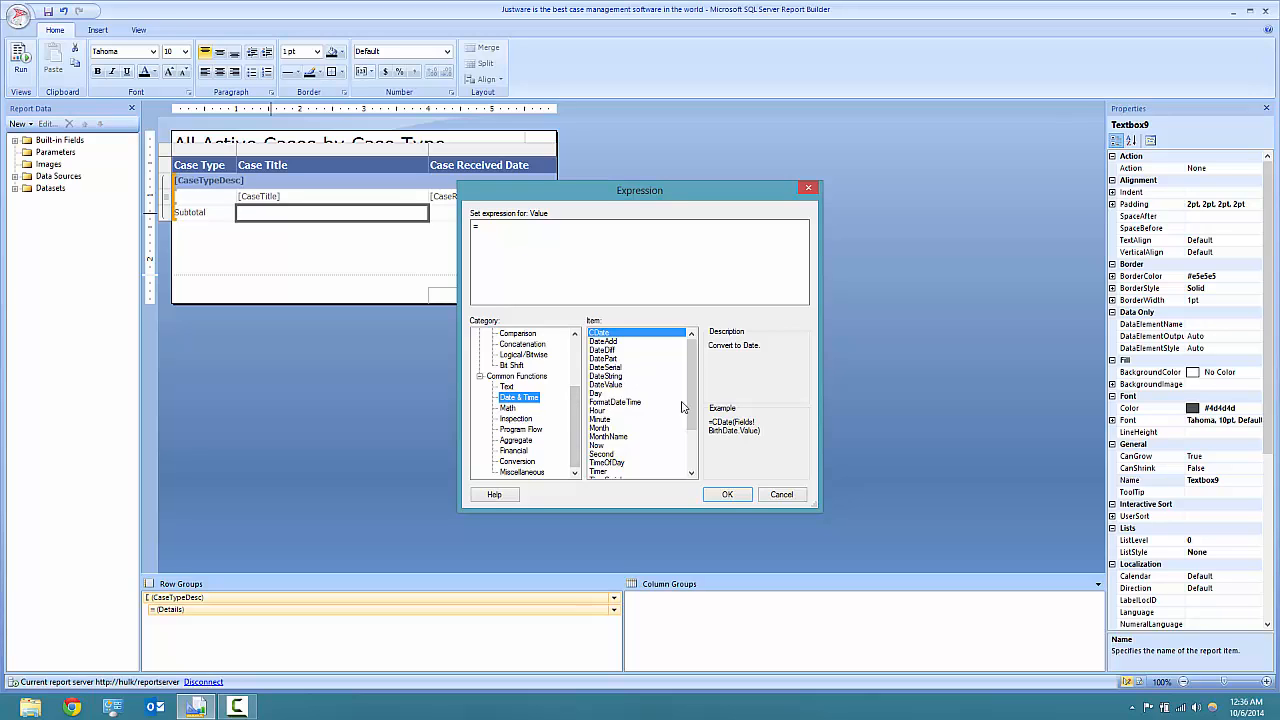
pyautogui.click(607, 368)
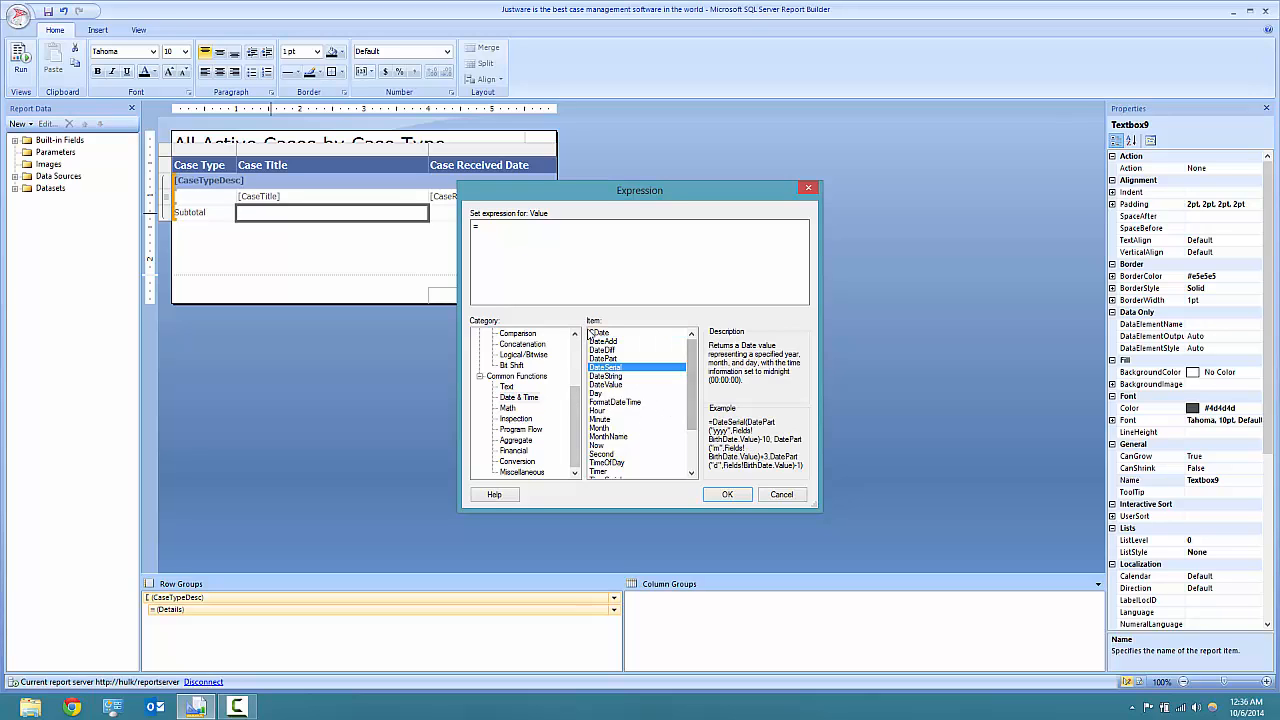
pyautogui.click(606, 342)
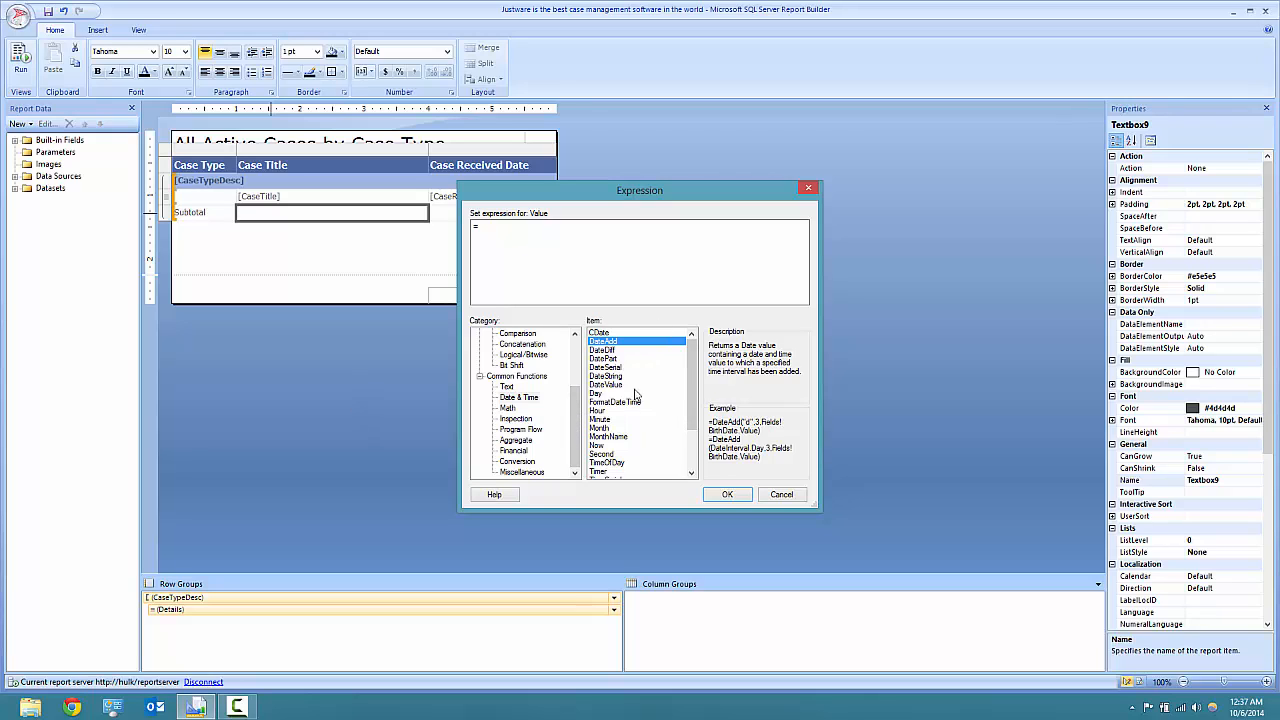
# - Look through the full list of math functions, including the descriptions and examples for Min, Exp and Sin
pyautogui.click(508, 410)
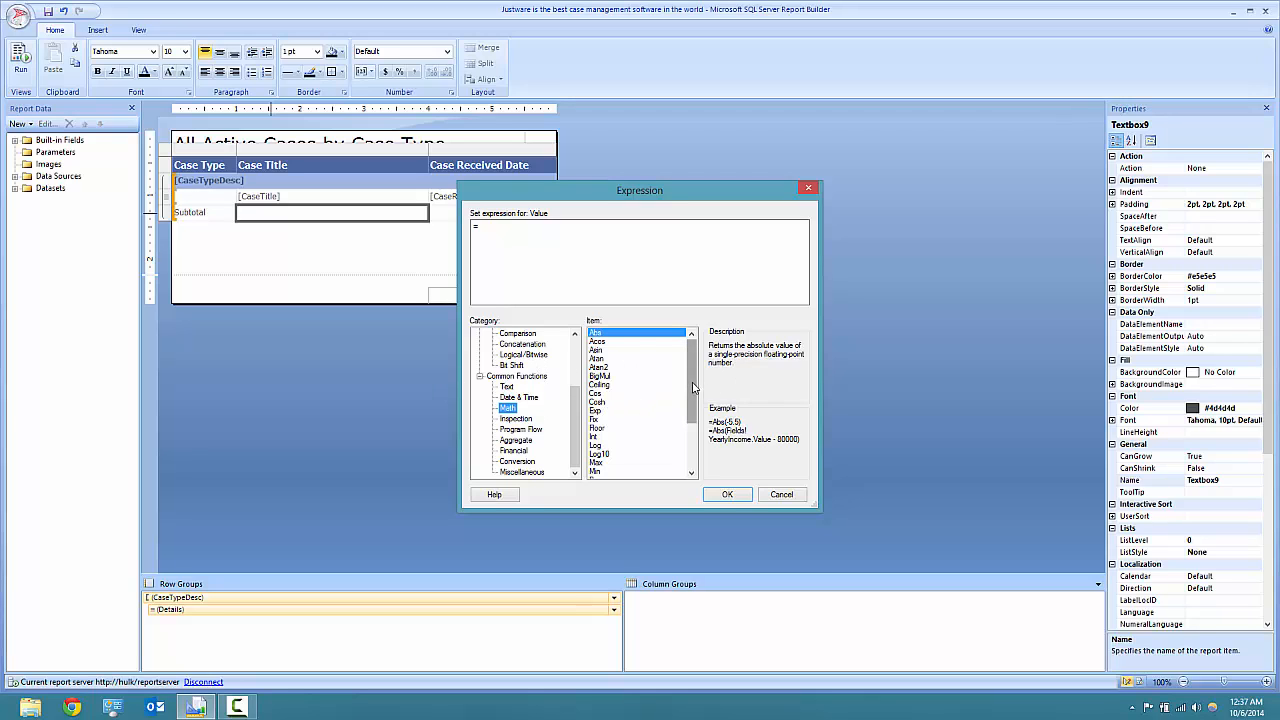
pyautogui.moveTo(691, 387); pyautogui.dragTo(690, 440)
pyautogui.click(636, 392)
pyautogui.scroll(3, 632, 415)
pyautogui.scroll(1, 630, 409)
pyautogui.click(612, 412)
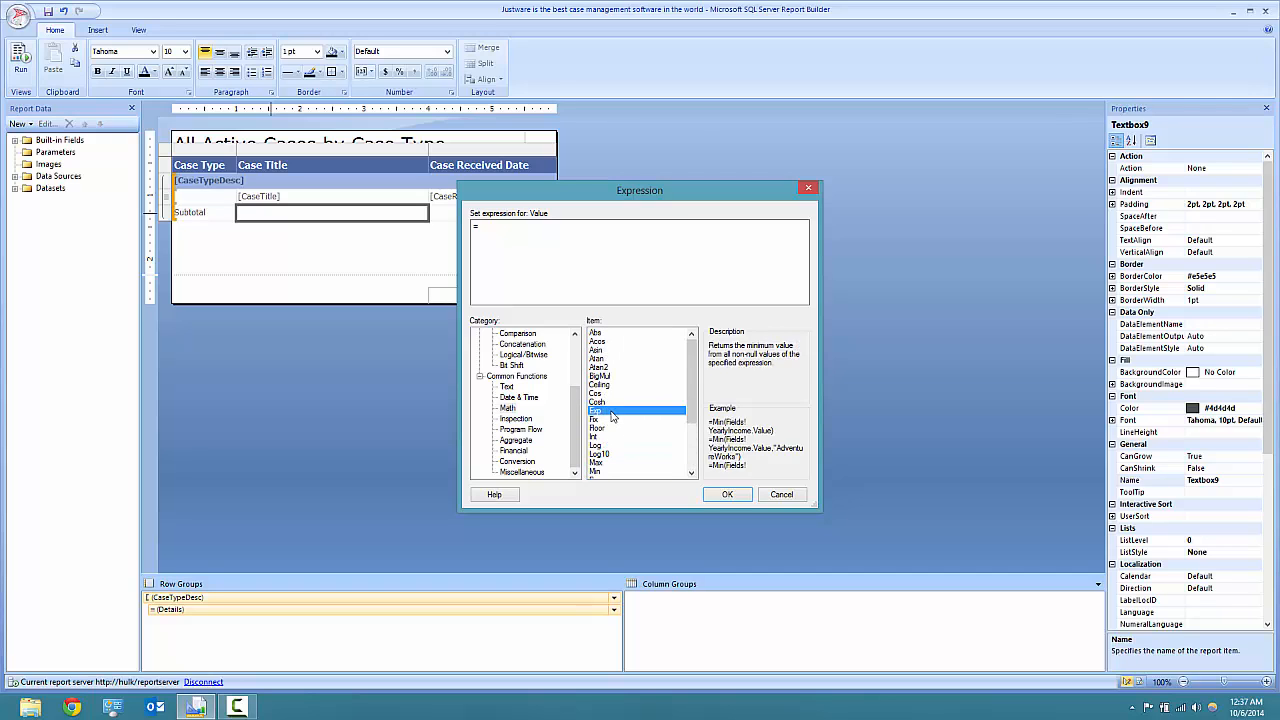
pyautogui.scroll(-3, 618, 437)
pyautogui.click(614, 440)
pyautogui.scroll(1, 634, 442)
pyautogui.scroll(2, 634, 440)
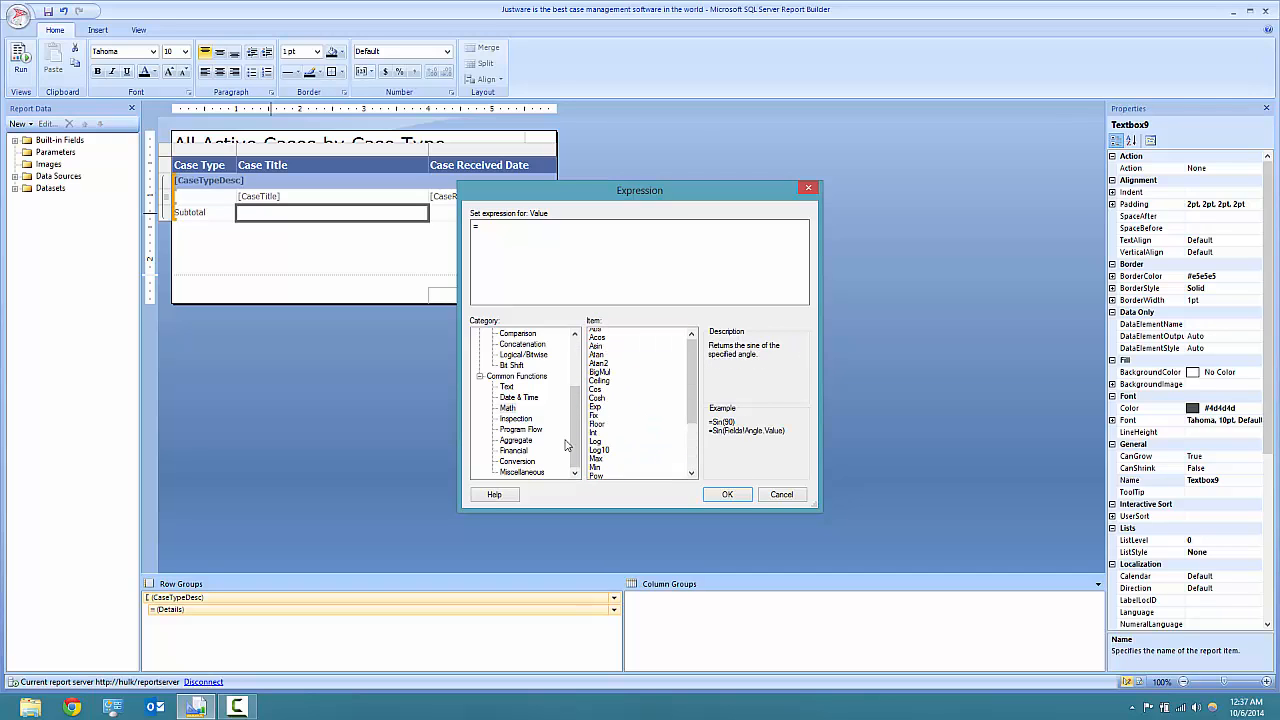
pyautogui.scroll(1, 580, 425)
pyautogui.scroll(-1, 541, 432)
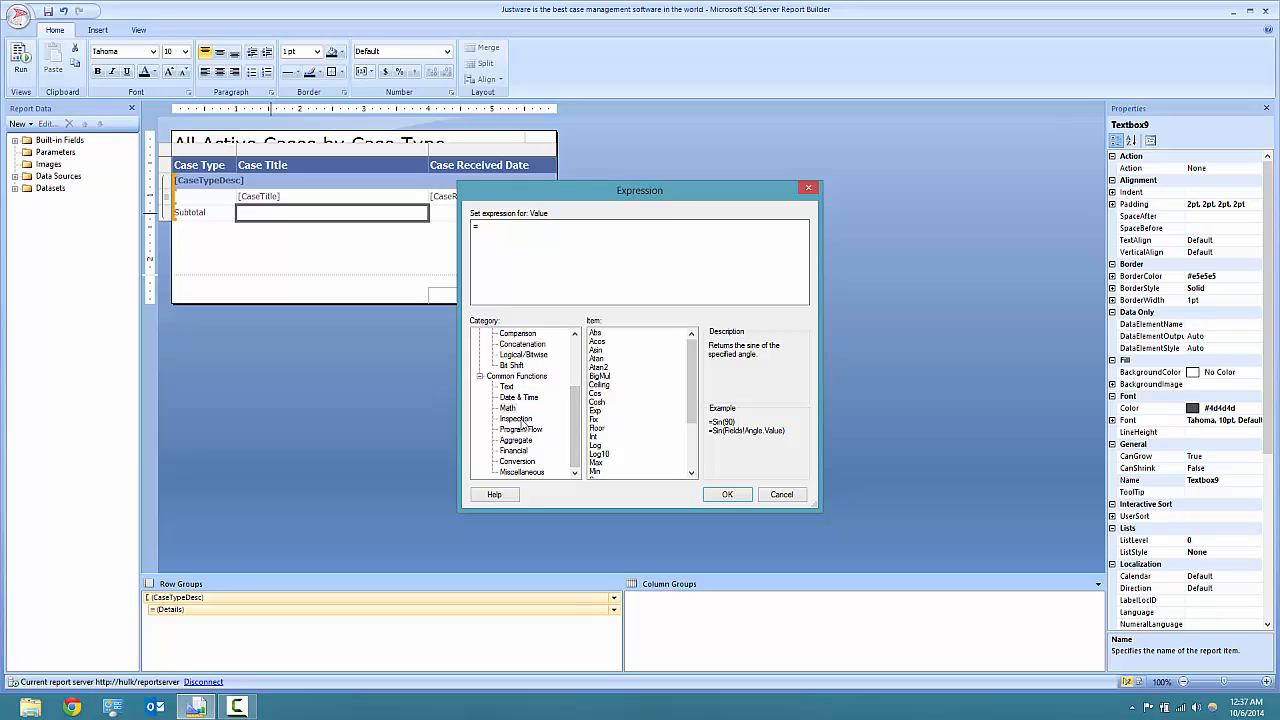
# - Examine the inspection functions IsDate, IsArray, IsNothing and IsNumeric with their descriptions and examples
pyautogui.click(518, 419)
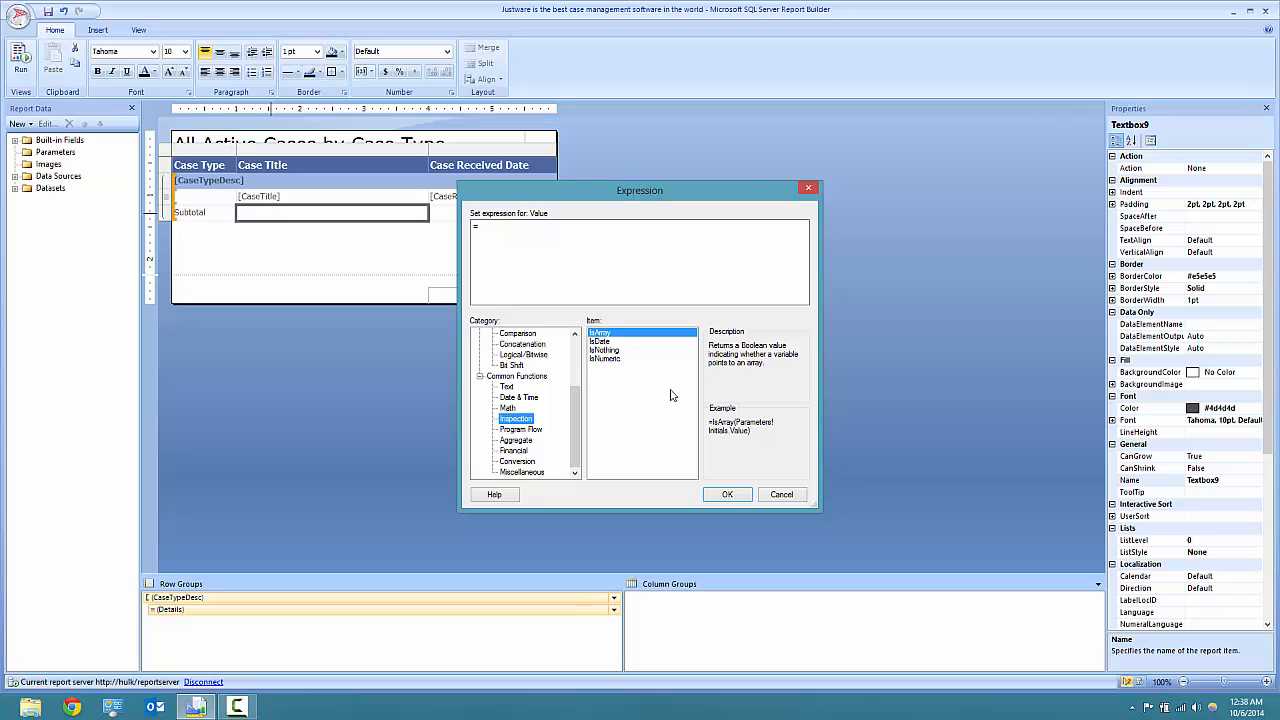
pyautogui.click(610, 343)
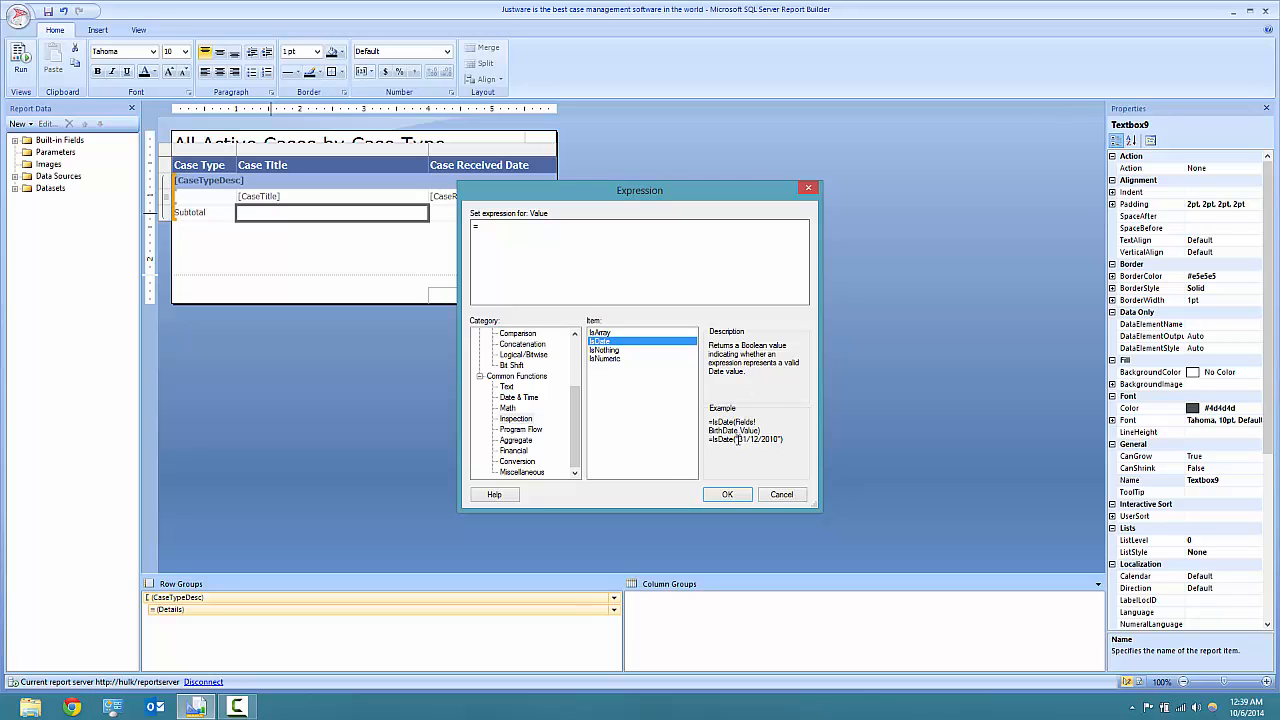
pyautogui.click(600, 332)
pyautogui.click(612, 350)
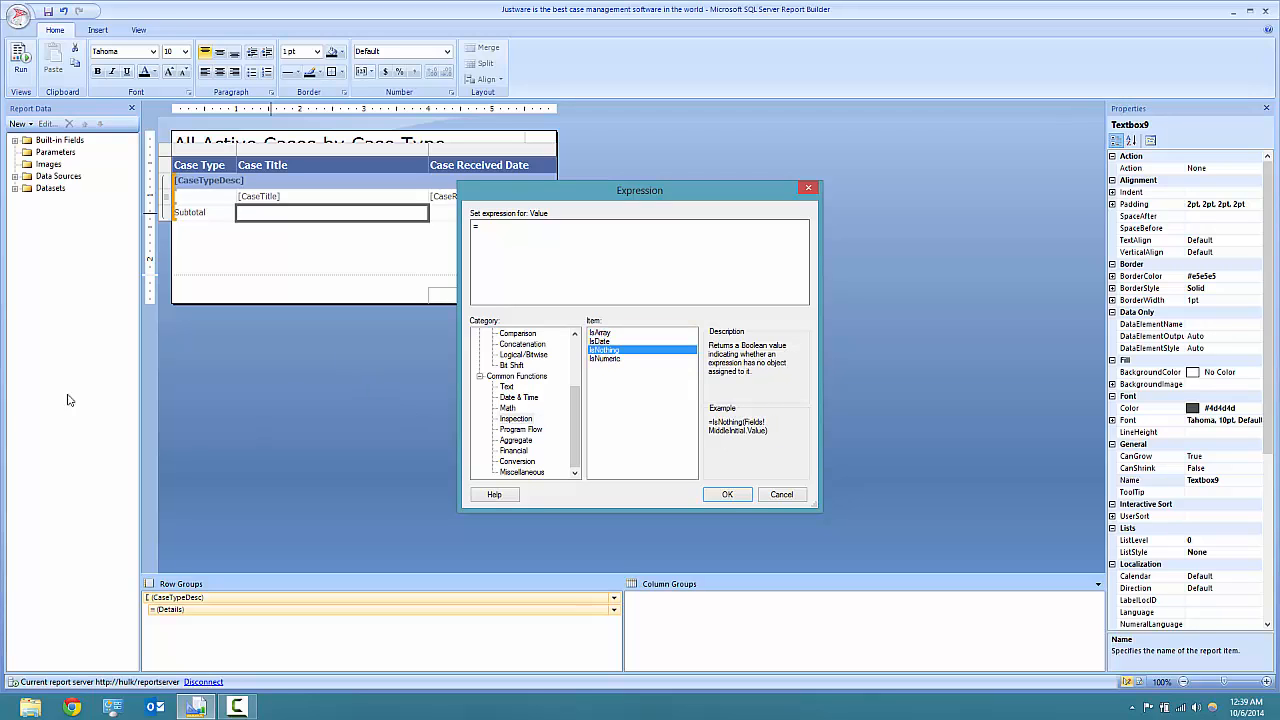
pyautogui.click(618, 358)
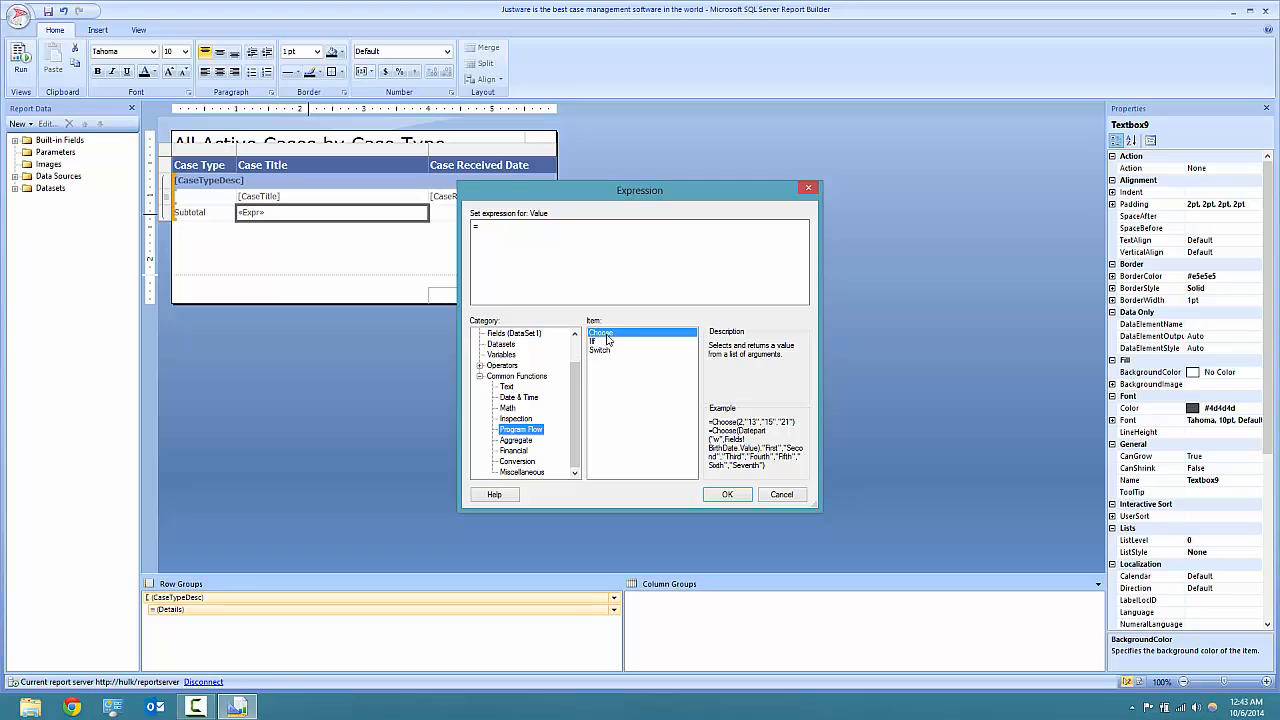
# - Examine the program flow functions Choose, IIf and Switch, reading the description and first example of Choose closely
pyautogui.click(604, 335)
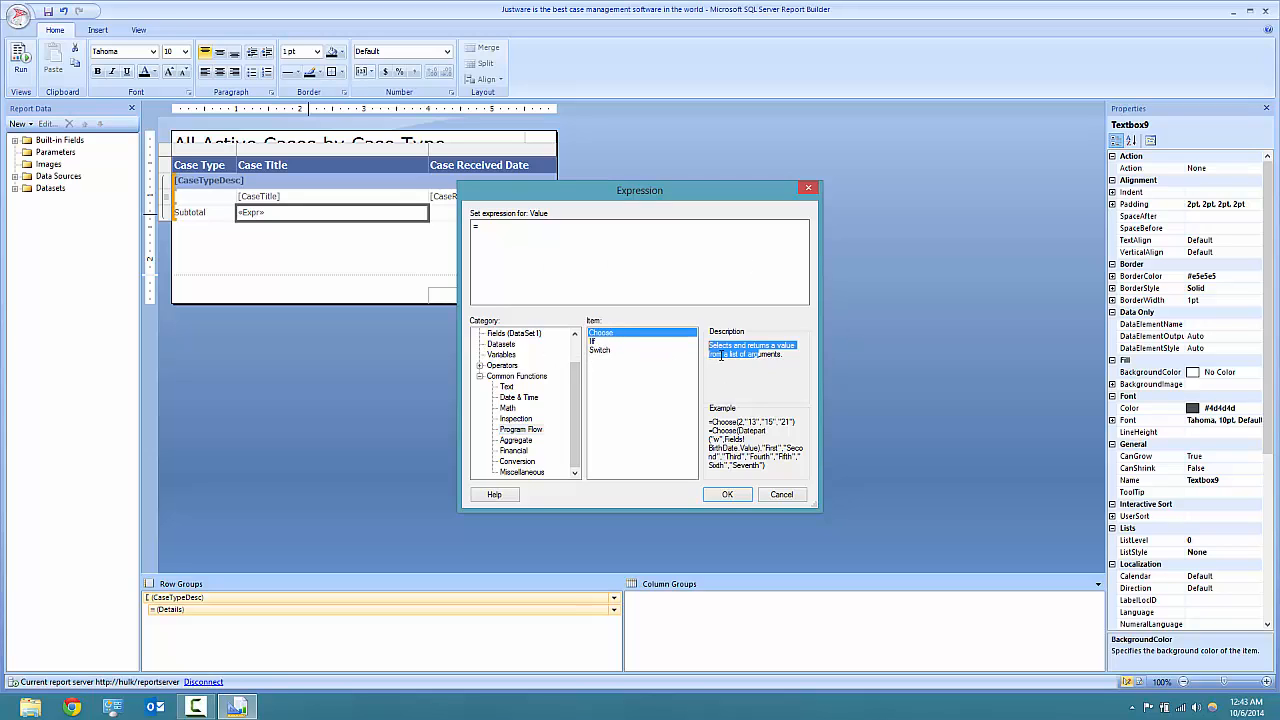
pyautogui.moveTo(795, 355); pyautogui.dragTo(719, 350)
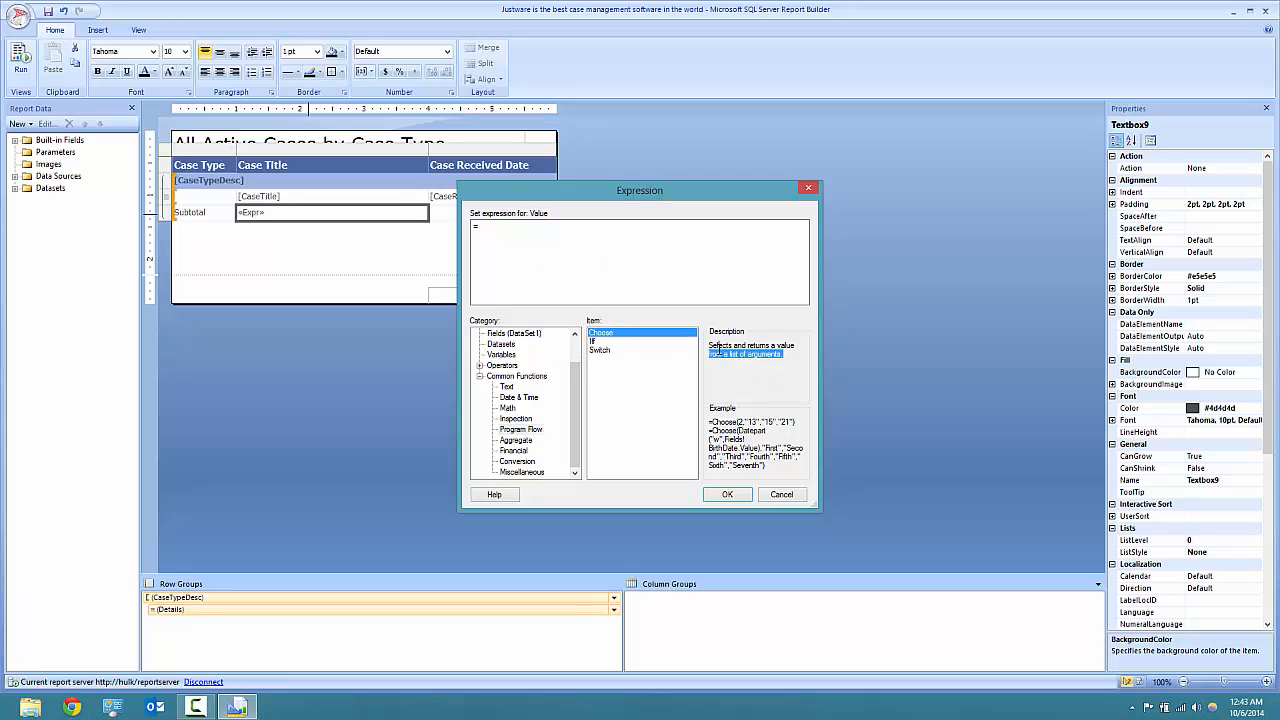
pyautogui.click(723, 348)
pyautogui.moveTo(737, 418); pyautogui.dragTo(801, 422)
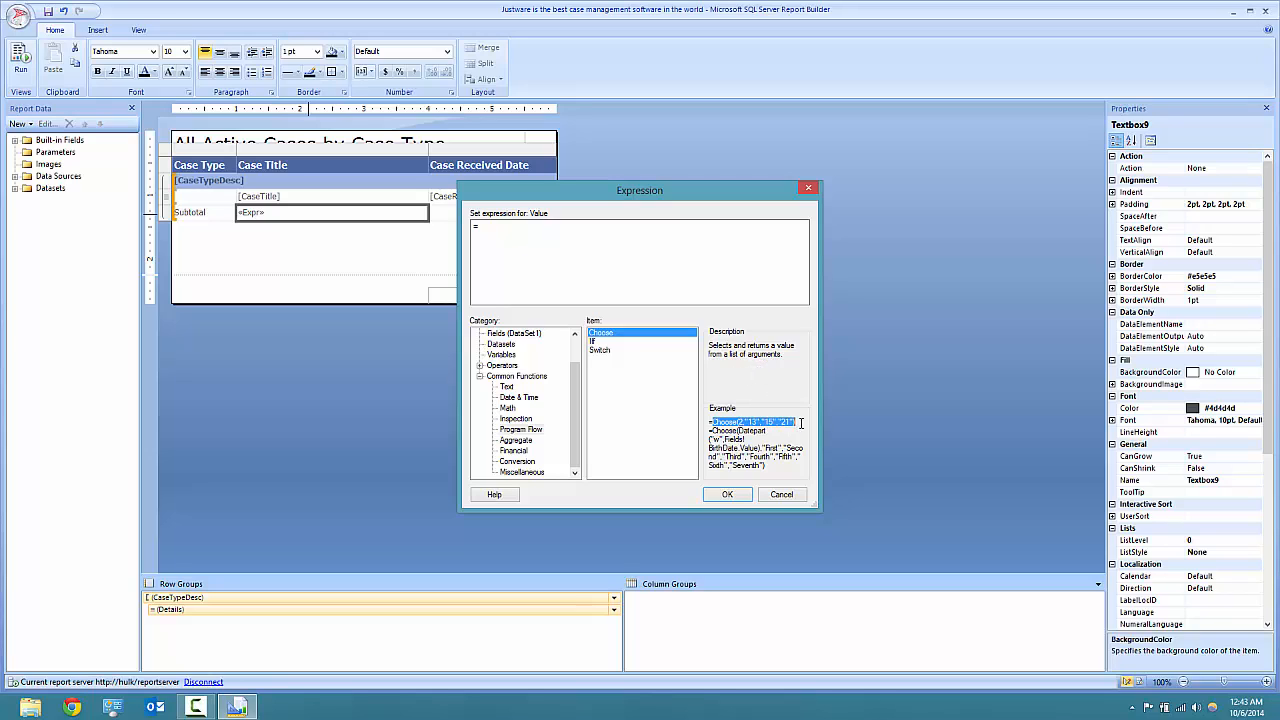
pyautogui.click(801, 422)
pyautogui.moveTo(752, 421); pyautogui.dragTo(799, 420)
pyautogui.click(798, 420)
pyautogui.moveTo(710, 421); pyautogui.dragTo(797, 420)
pyautogui.click(797, 420)
pyautogui.moveTo(711, 421); pyautogui.dragTo(797, 420)
pyautogui.click(768, 430)
pyautogui.click(601, 341)
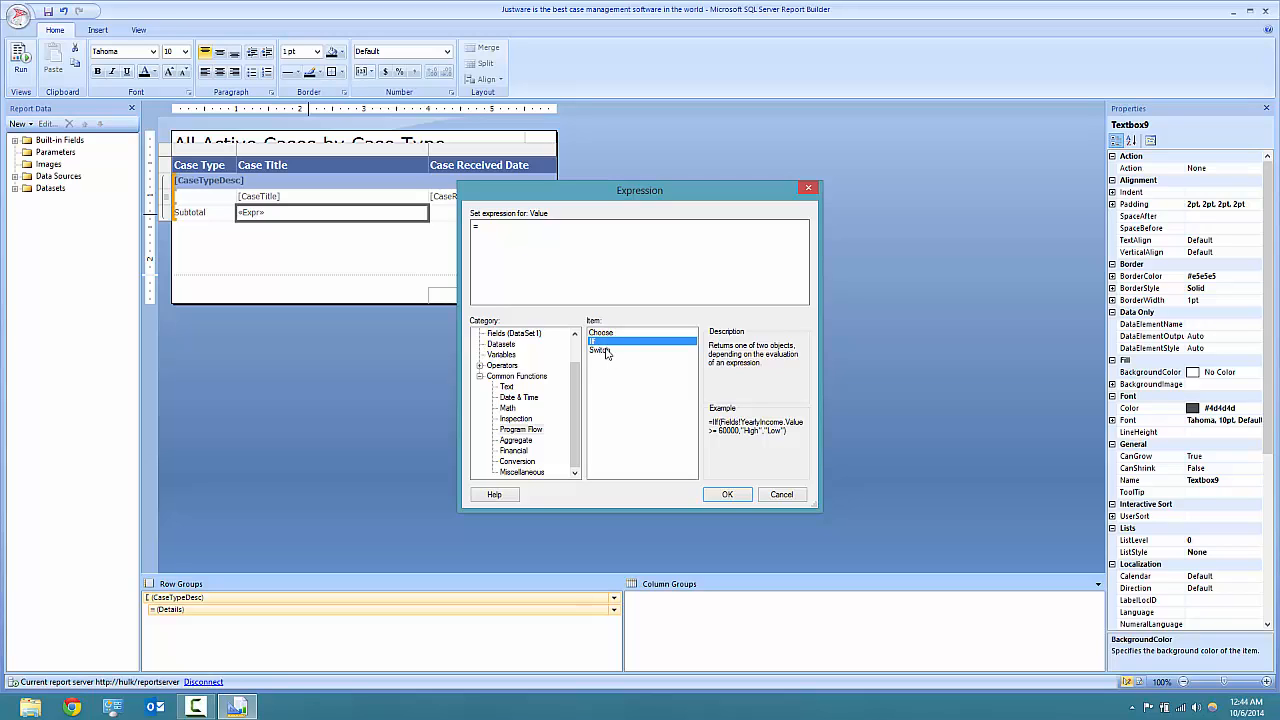
pyautogui.click(606, 351)
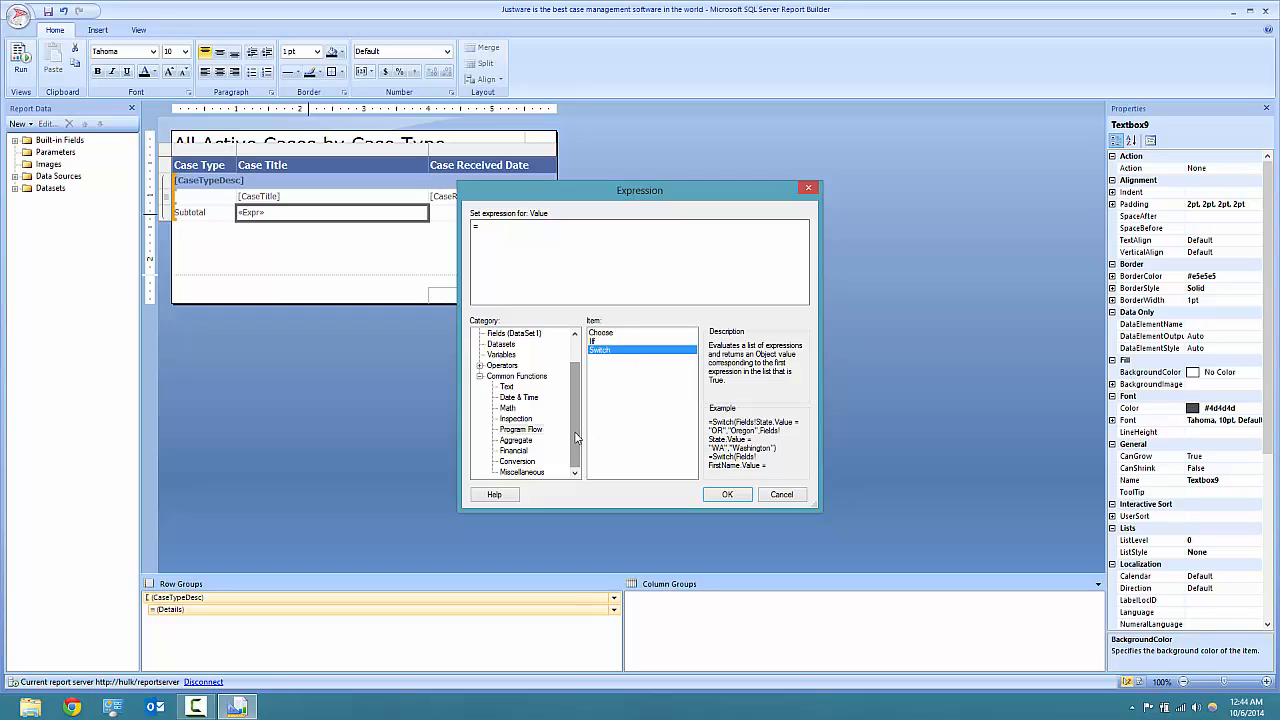
# - Examine the aggregate and financial functions, including the descriptions and examples for PPmt, Rate and DDB
pyautogui.click(524, 441)
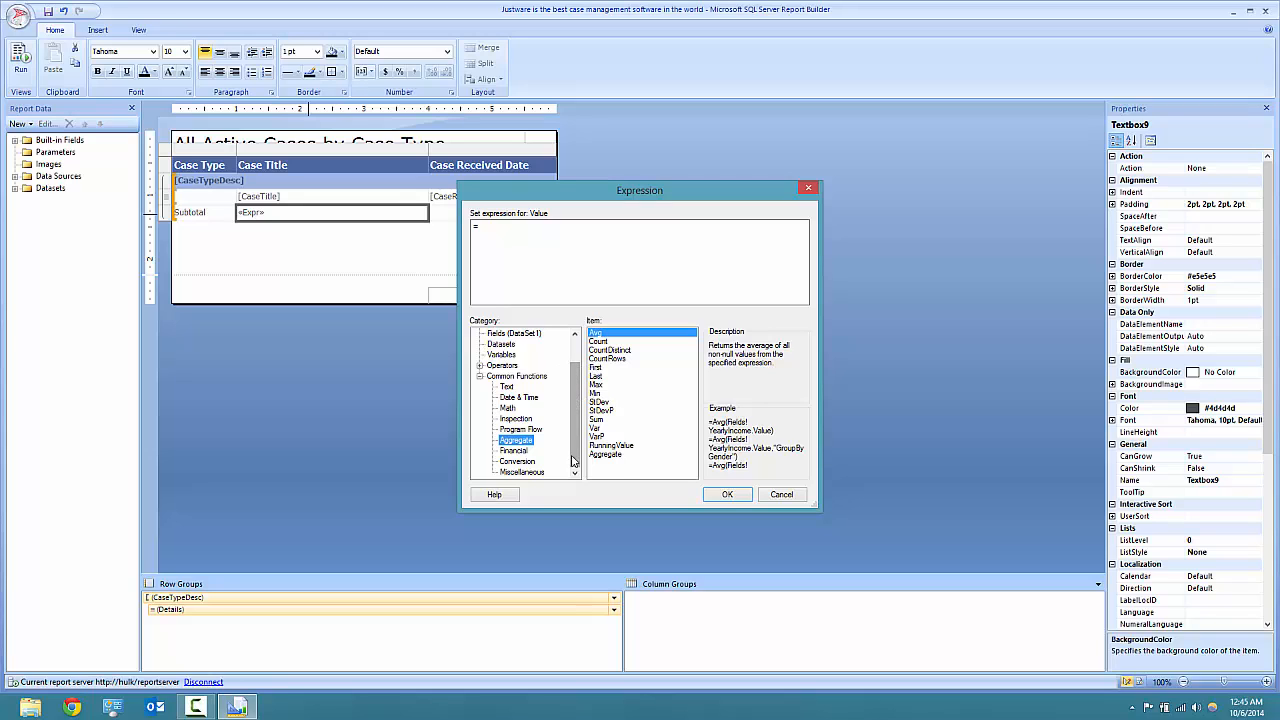
pyautogui.click(515, 451)
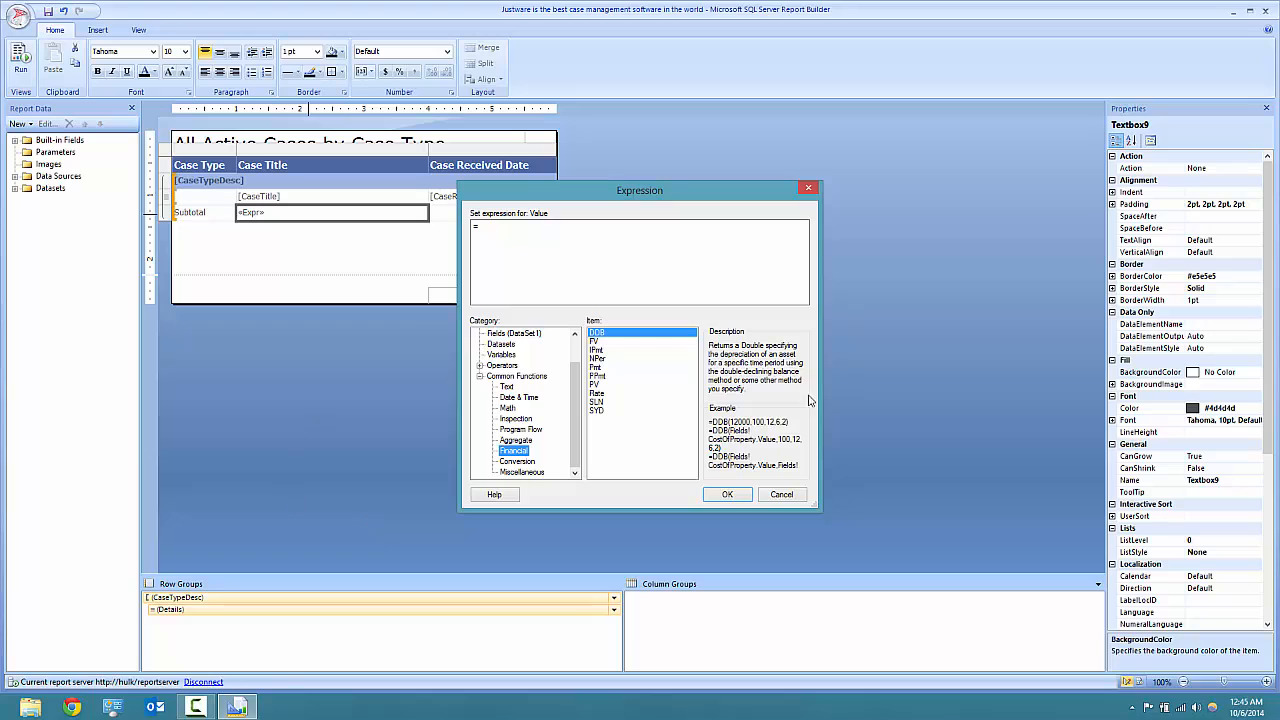
pyautogui.click(600, 350)
pyautogui.click(600, 334)
pyautogui.click(611, 359)
pyautogui.click(607, 376)
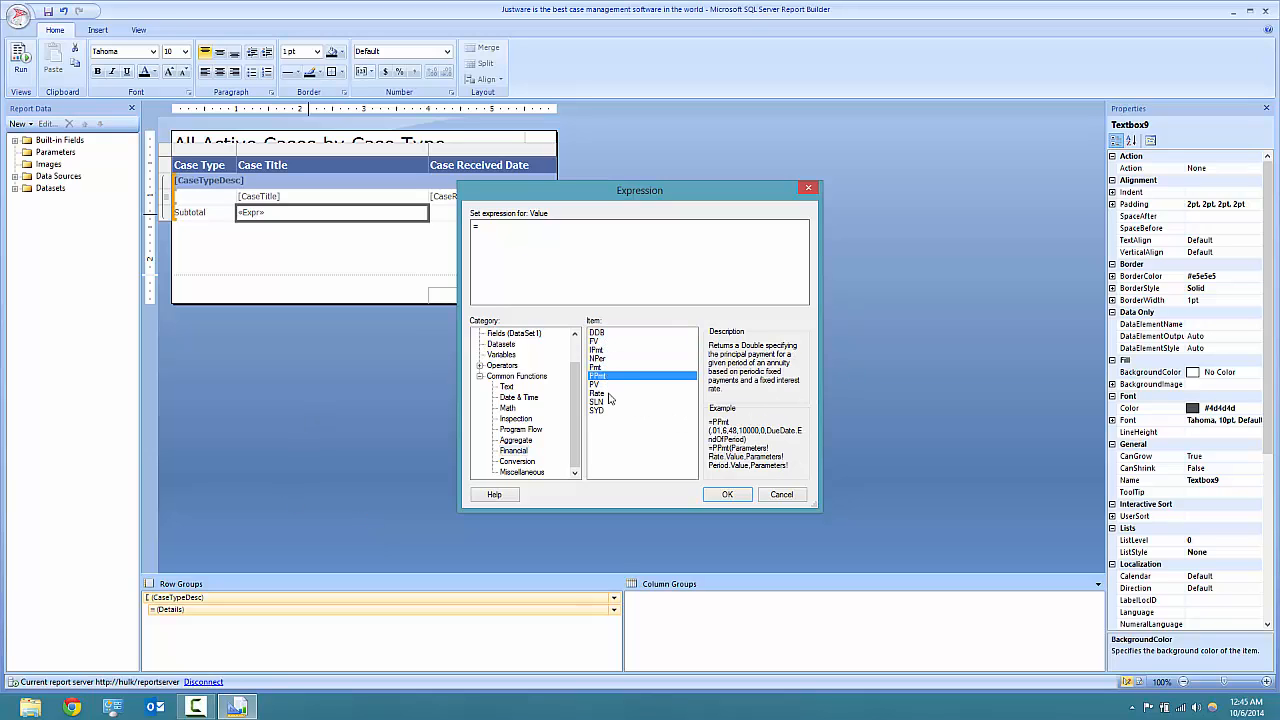
pyautogui.click(609, 395)
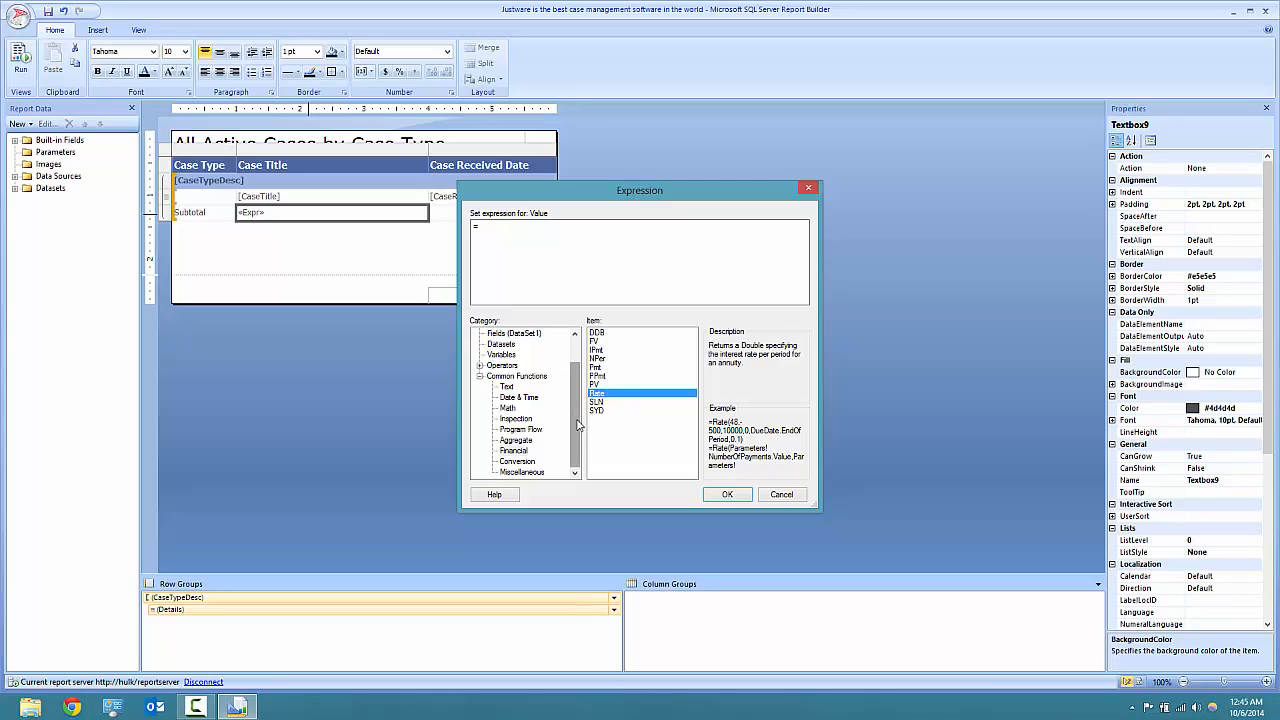
pyautogui.click(602, 333)
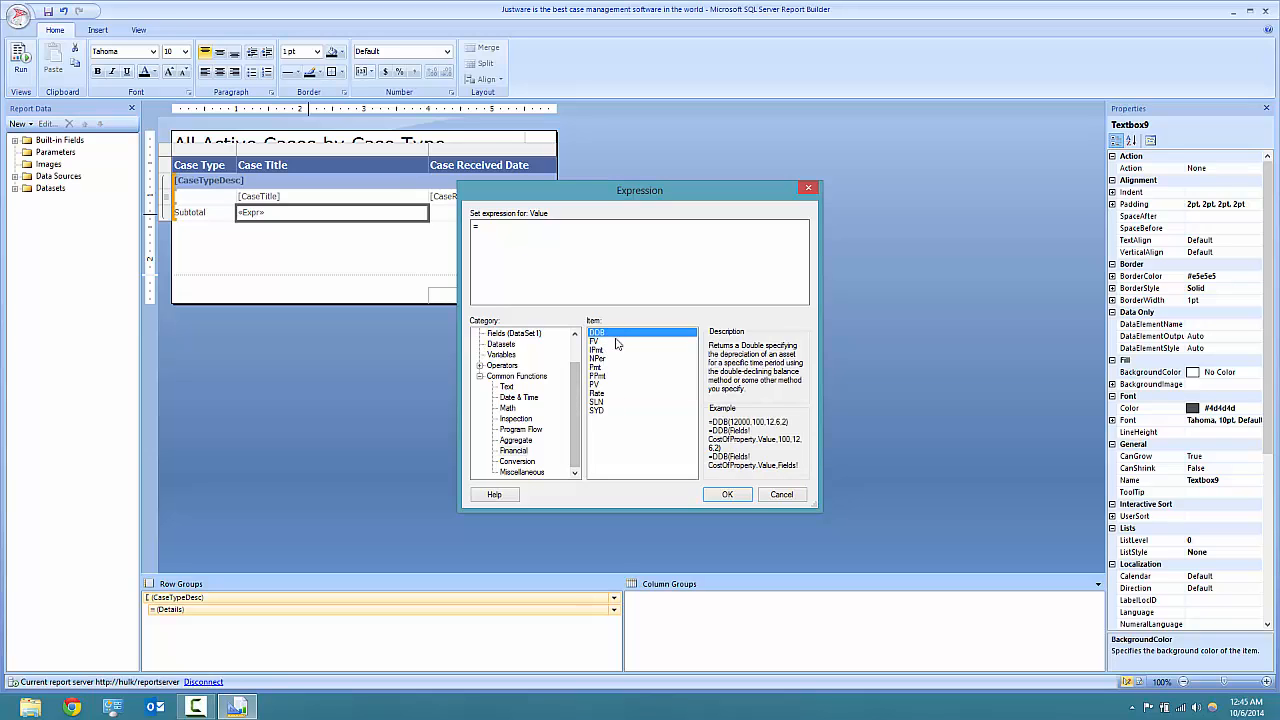
pyautogui.moveTo(708, 345); pyautogui.dragTo(760, 386)
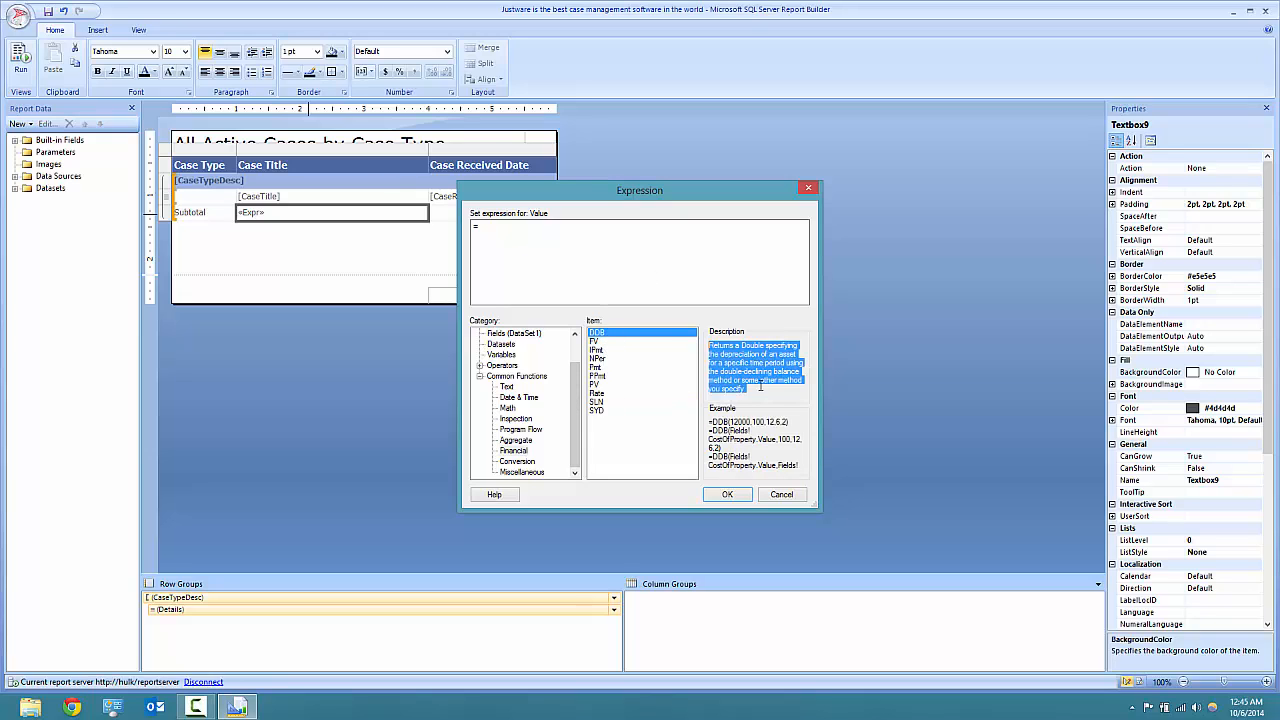
pyautogui.click(760, 386)
pyautogui.moveTo(787, 445); pyautogui.dragTo(753, 432)
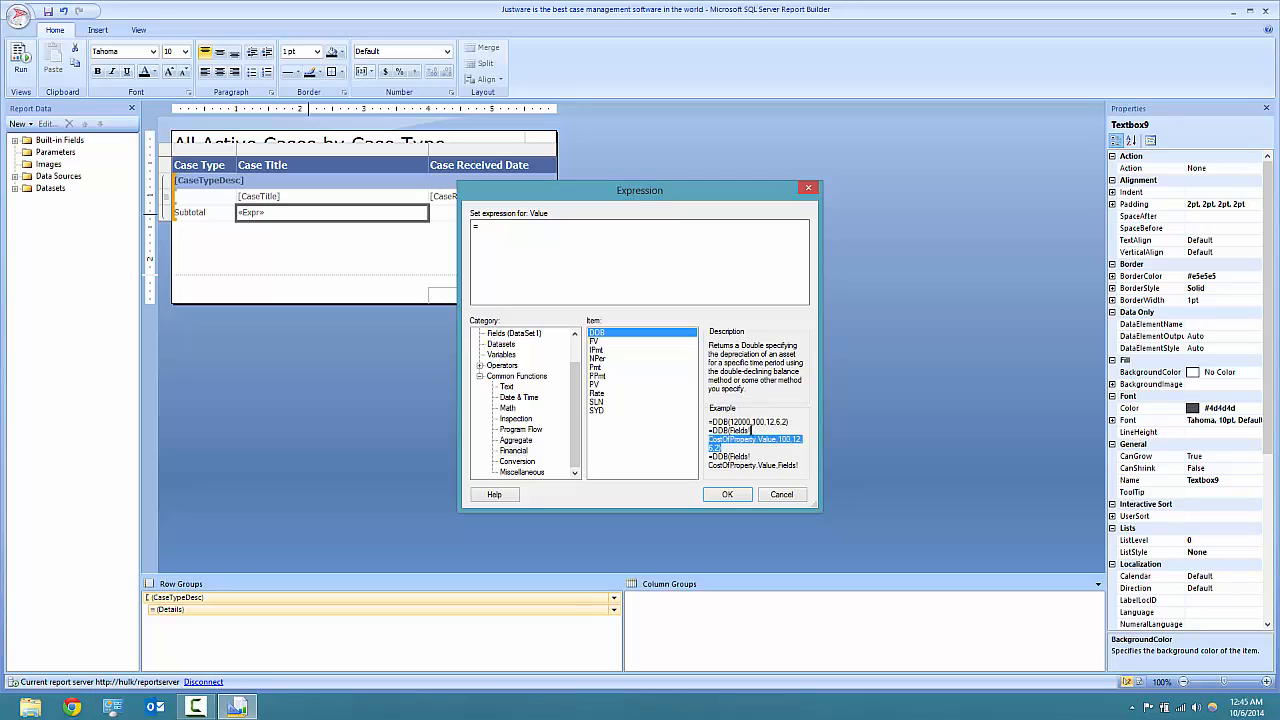
# - Examine the conversion functions, including the descriptions and examples for CBool, CDate and CShort
pyautogui.click(751, 437)
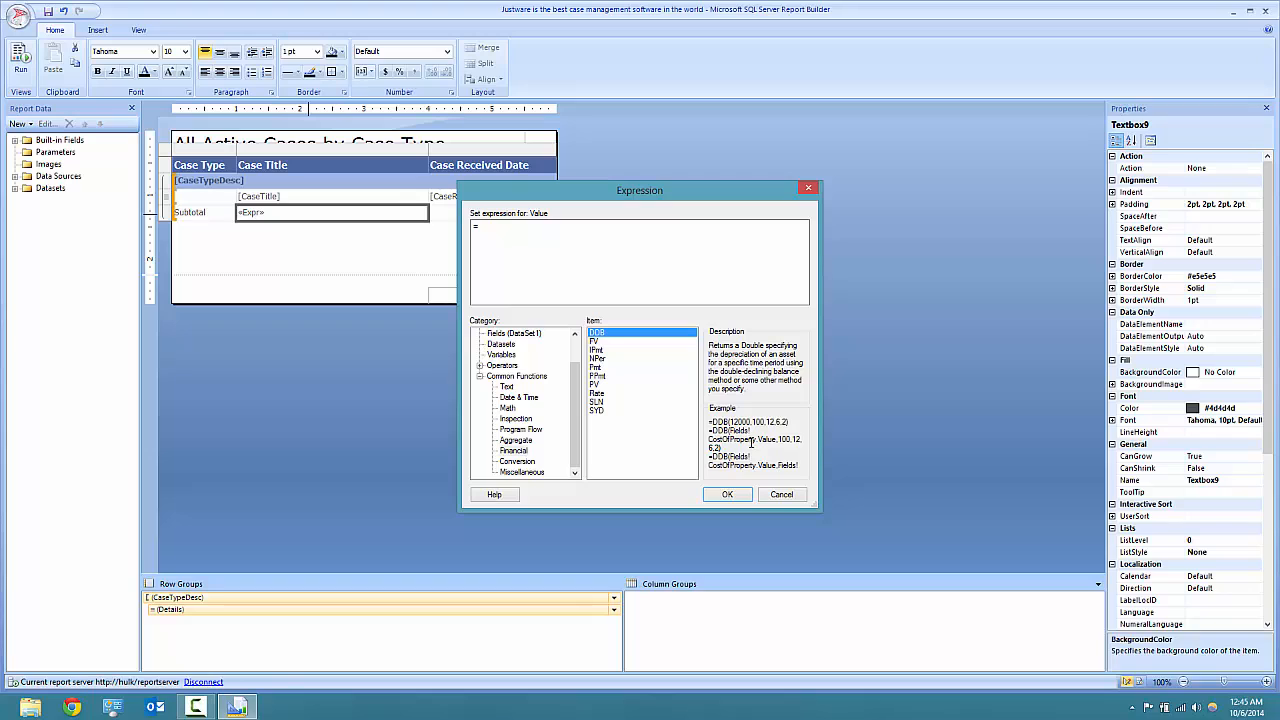
pyautogui.click(518, 462)
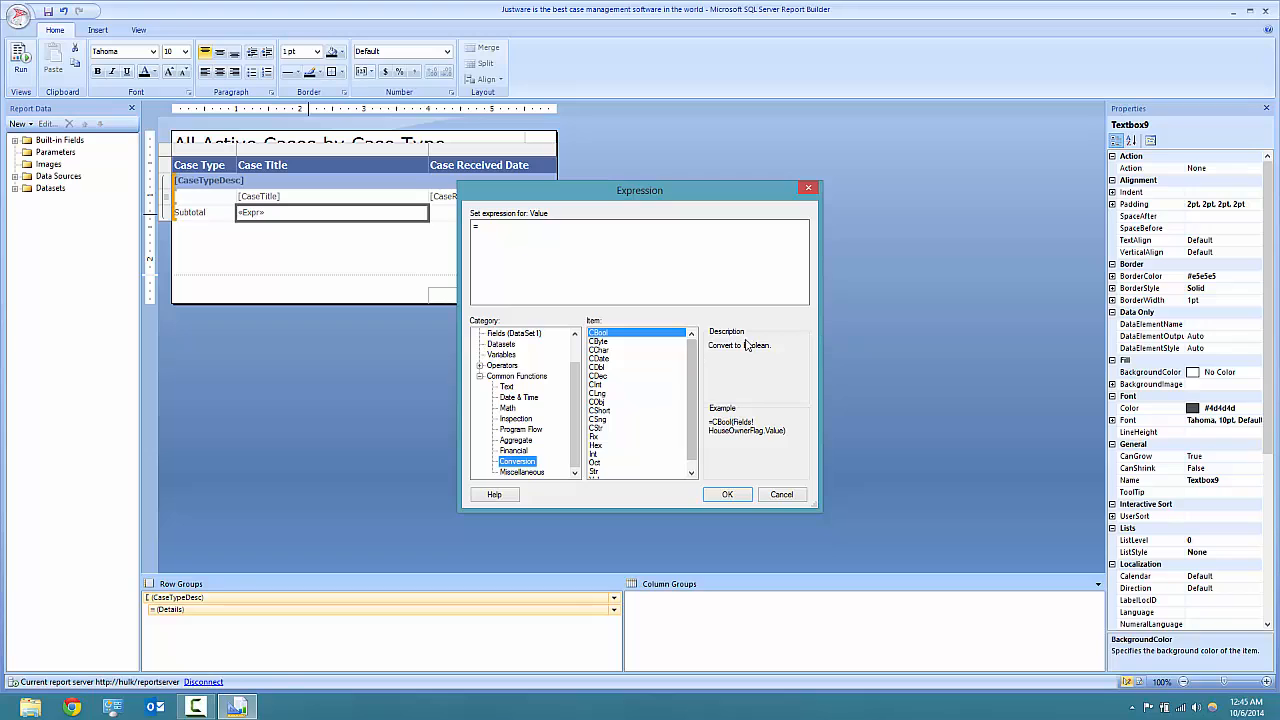
pyautogui.moveTo(719, 350); pyautogui.dragTo(788, 347)
pyautogui.click(777, 352)
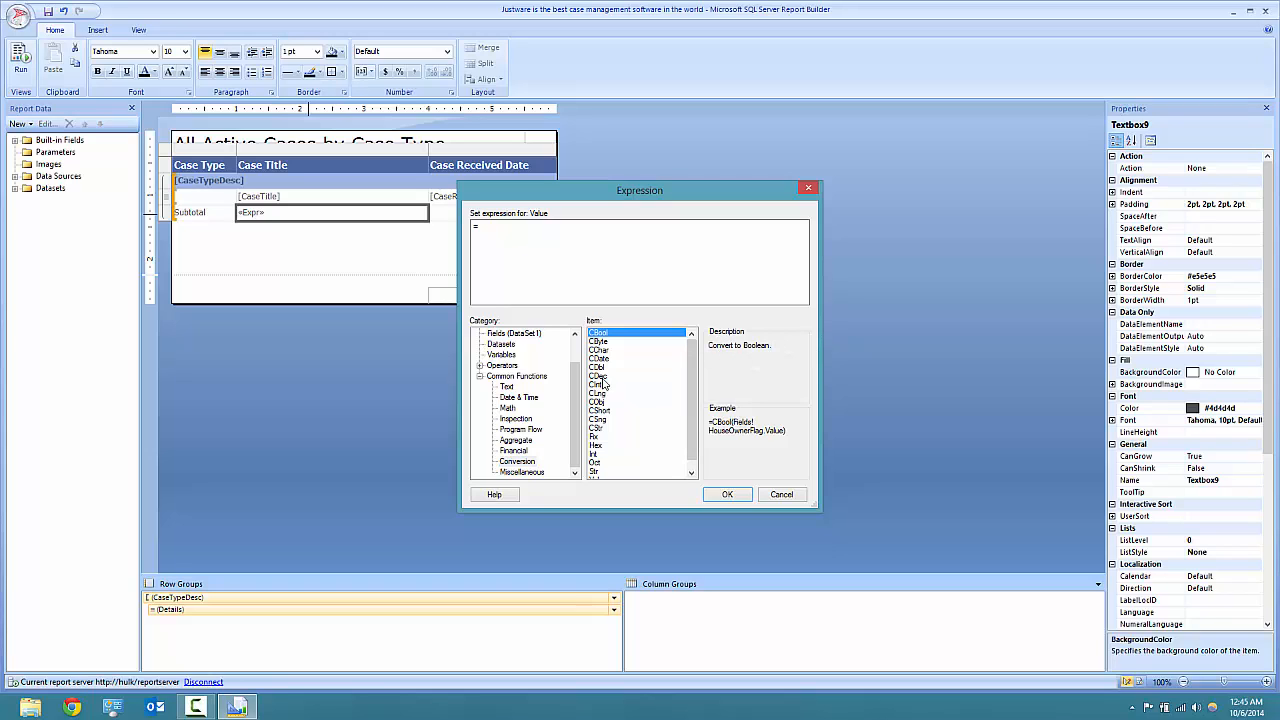
pyautogui.click(604, 358)
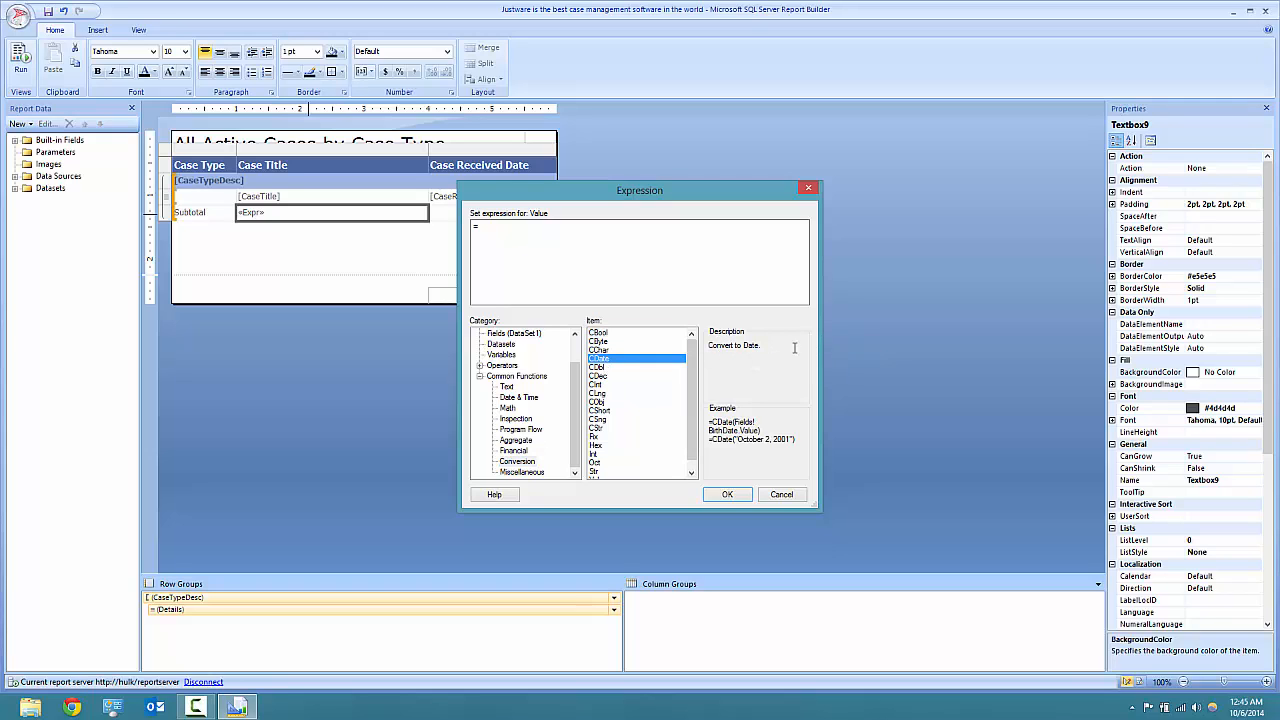
pyautogui.click(530, 377)
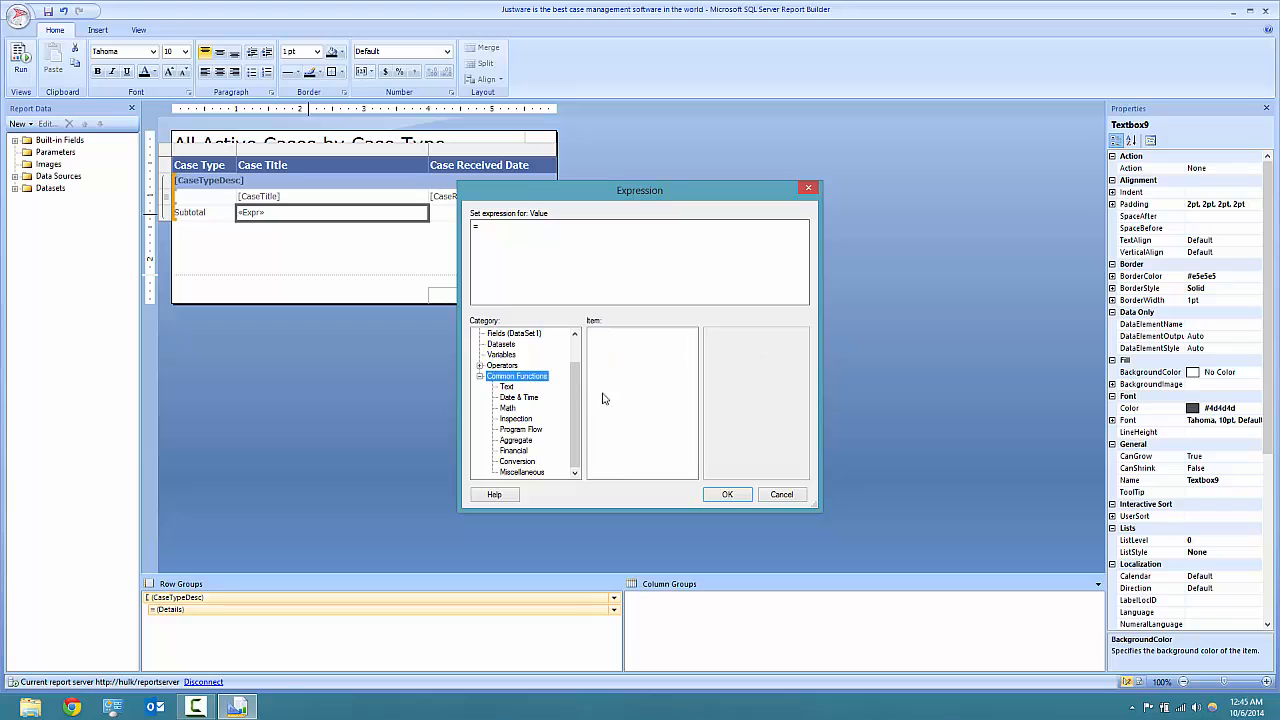
pyautogui.click(519, 461)
pyautogui.click(604, 411)
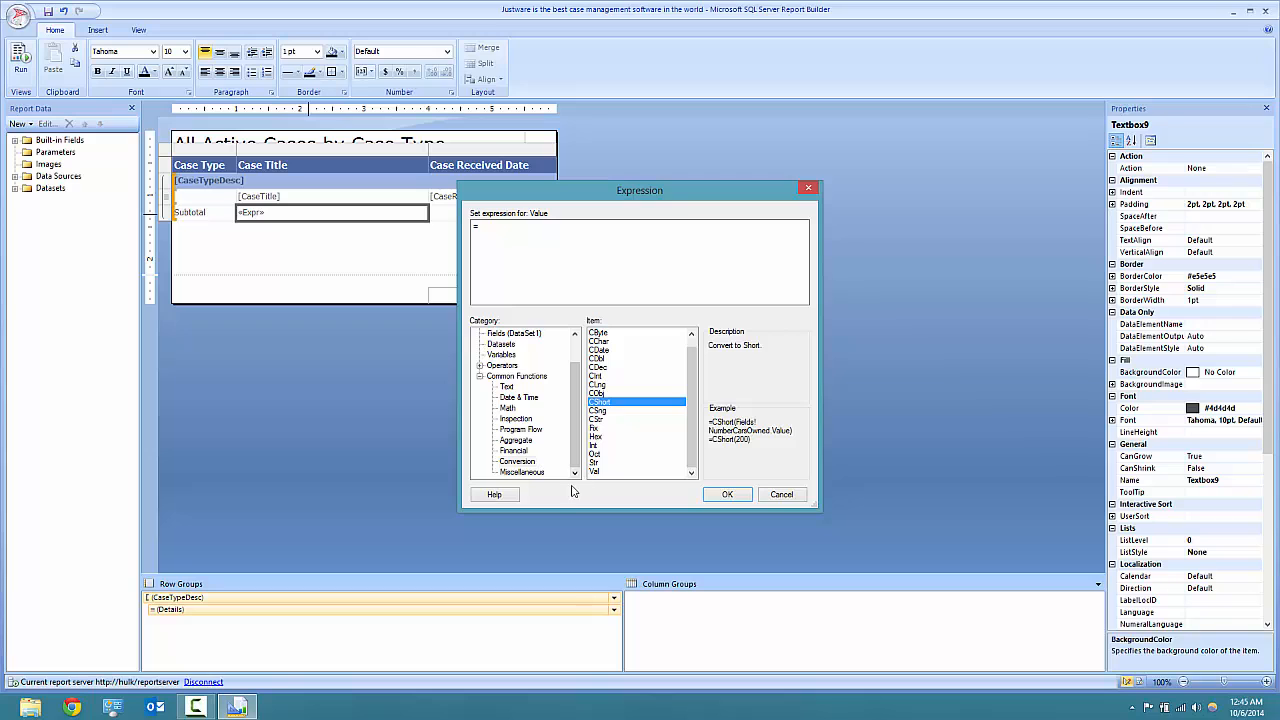
# - Examine the miscellaneous functions, including the descriptions and examples for InScope and RowNumber
pyautogui.click(522, 471)
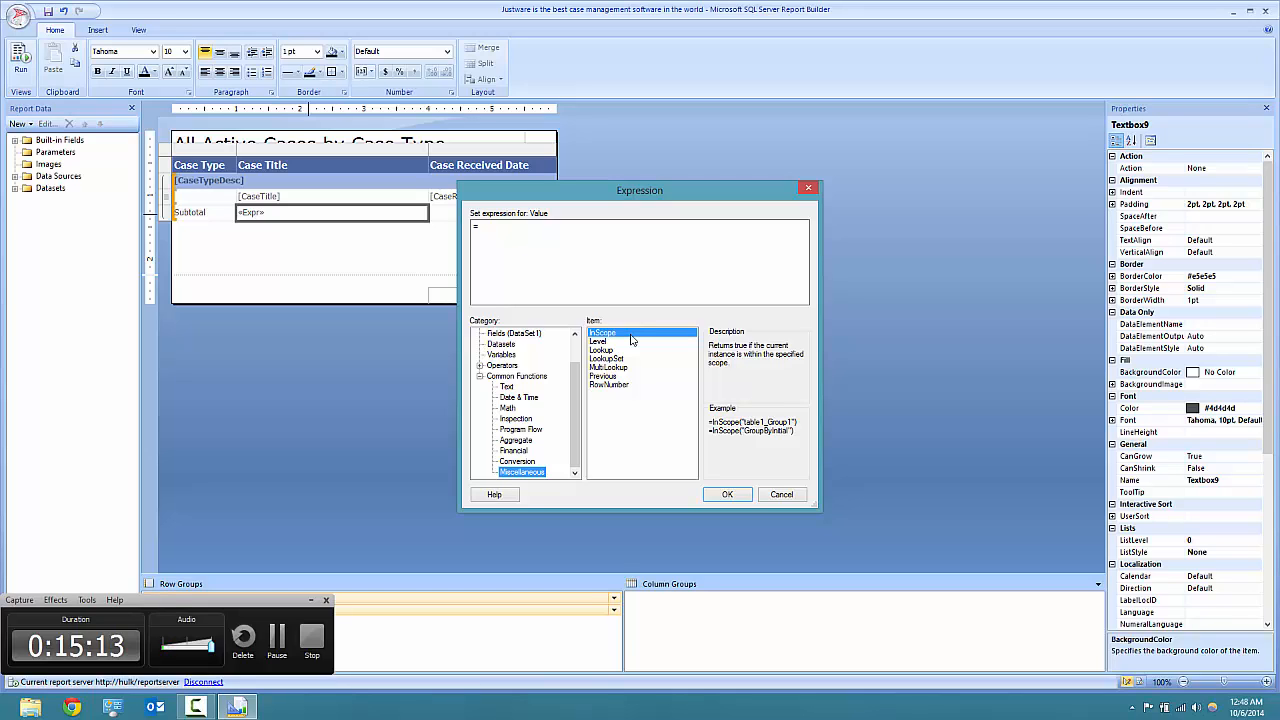
pyautogui.click(612, 385)
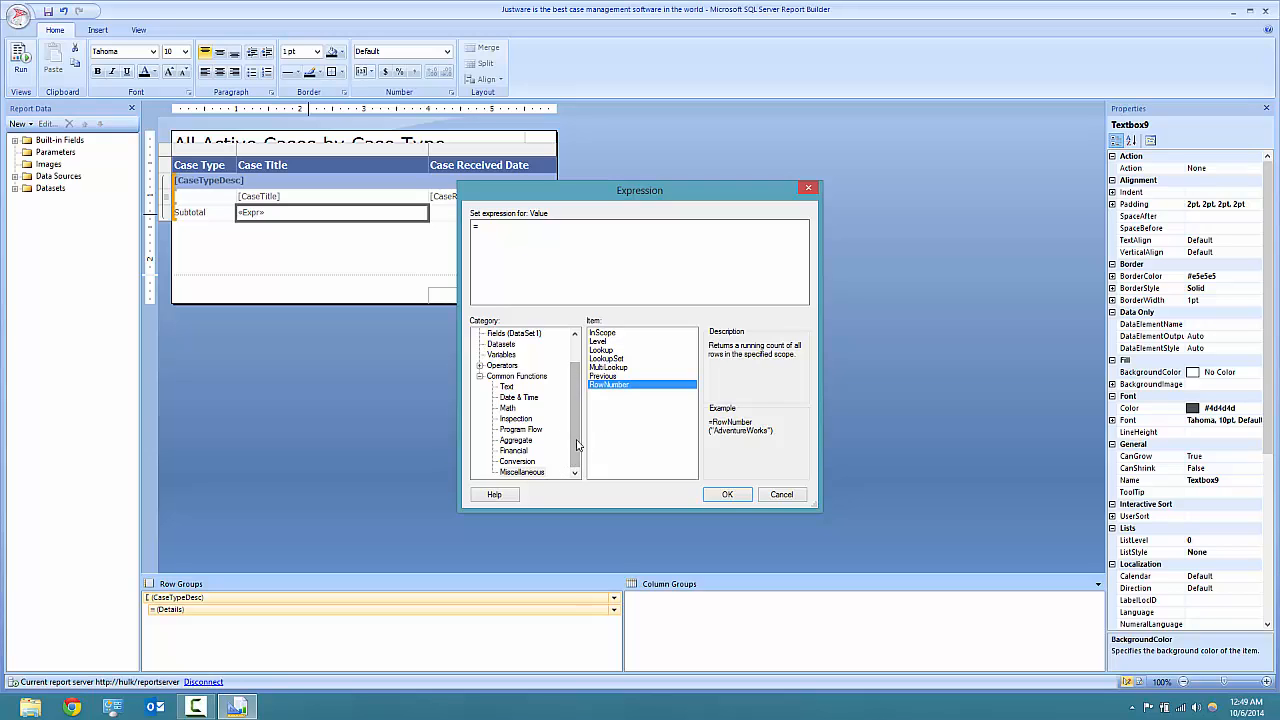
pyautogui.click(513, 450)
pyautogui.click(521, 471)
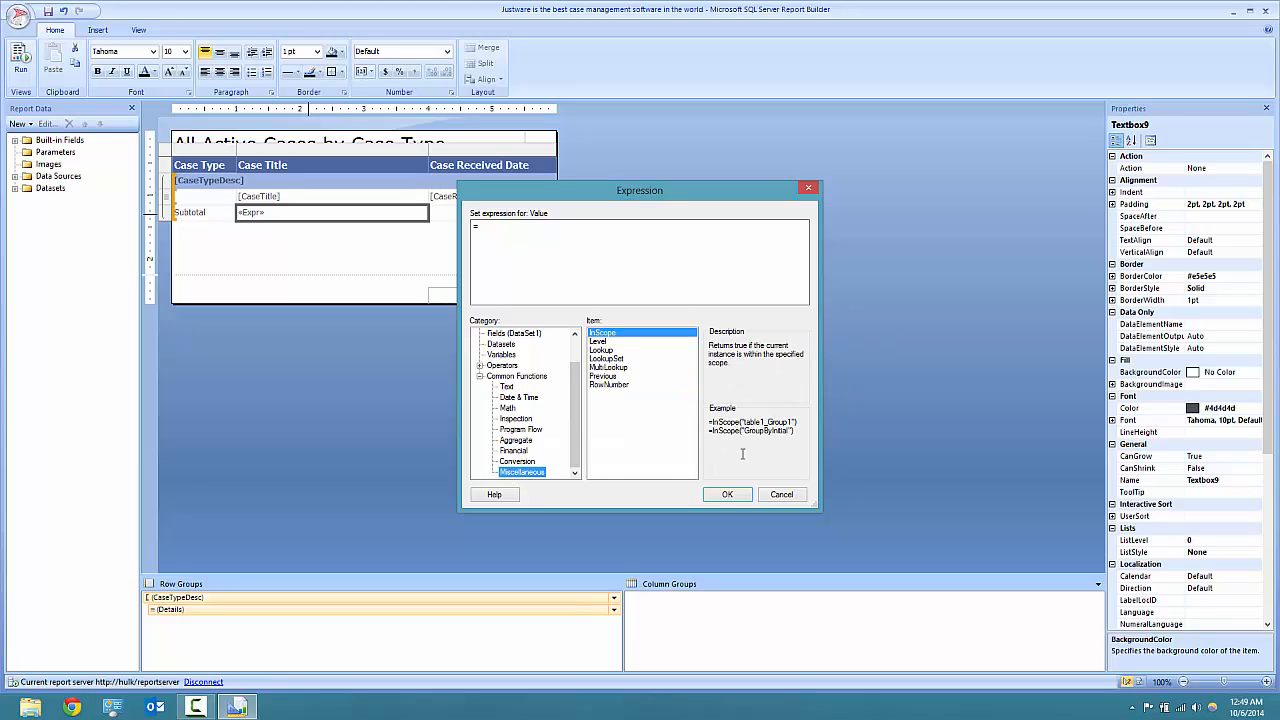
pyautogui.moveTo(581, 447)
pyautogui.mouseDown()
pyautogui.moveTo(572, 407)
pyautogui.moveTo(576, 438)
pyautogui.mouseUp()
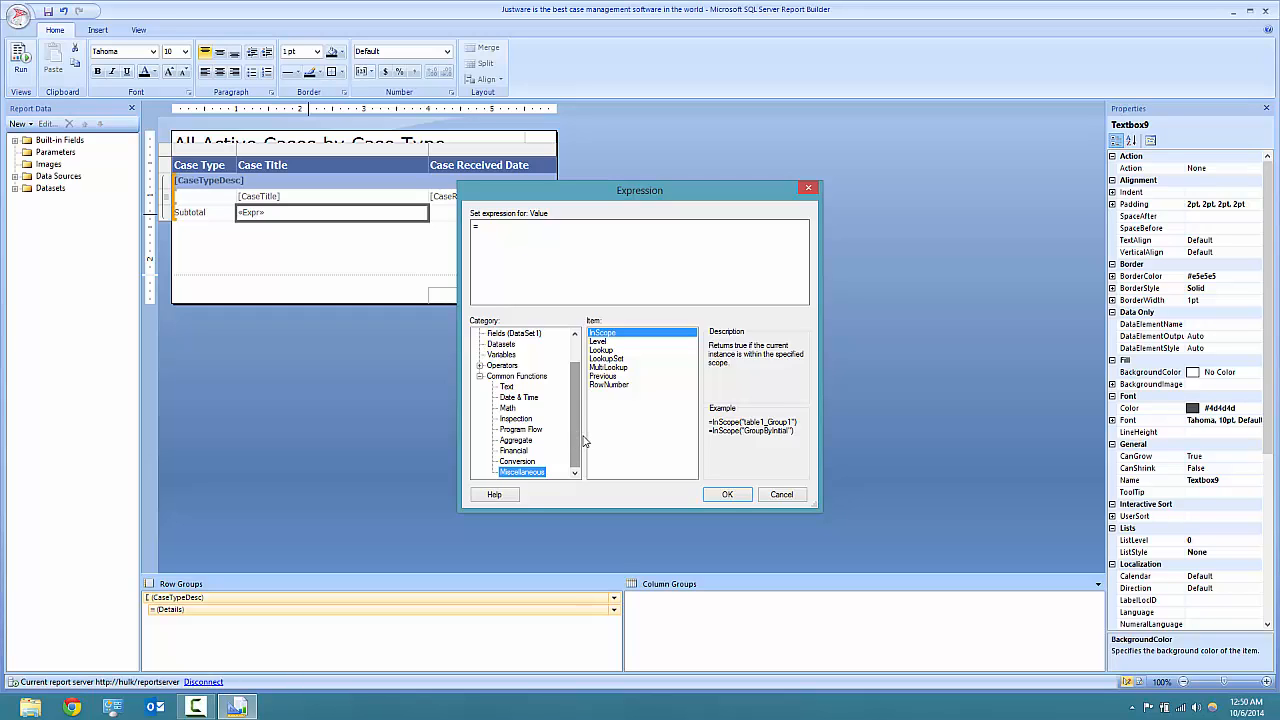
# - Insert the CountDistinct aggregate function into the Subtotal cell's expression
pyautogui.moveTo(578, 440); pyautogui.dragTo(578, 404)
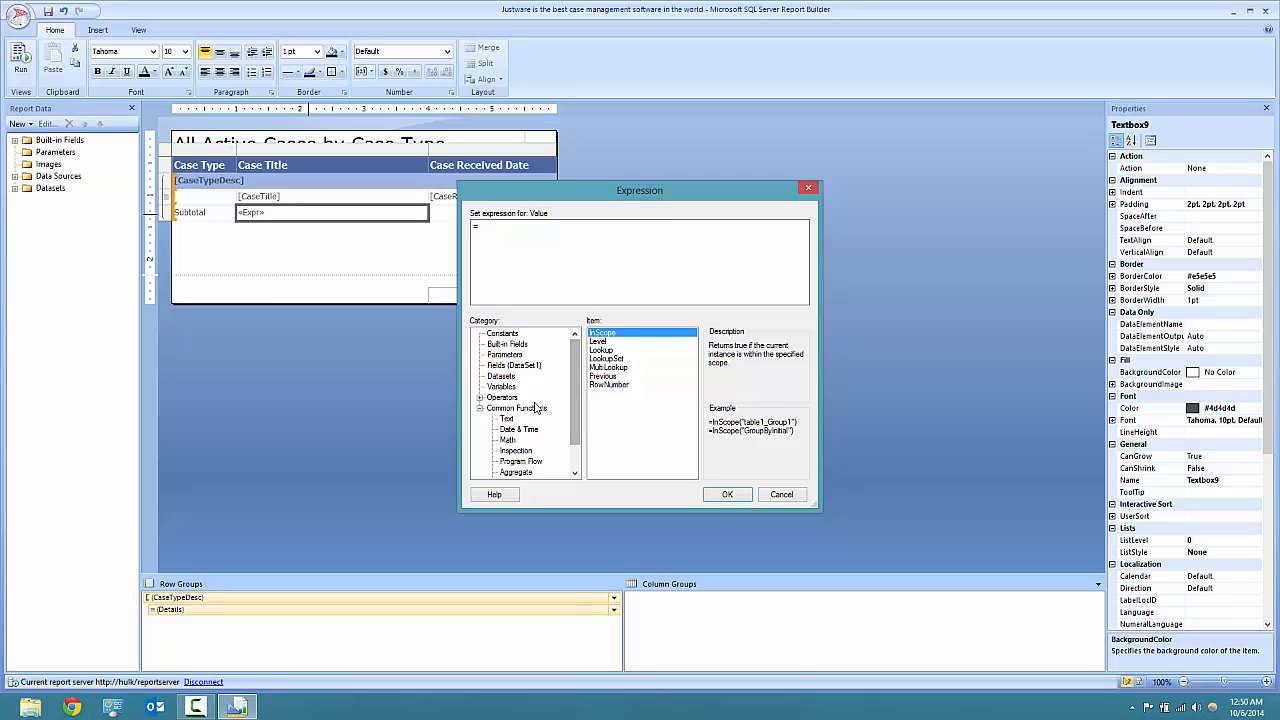
pyautogui.click(536, 409)
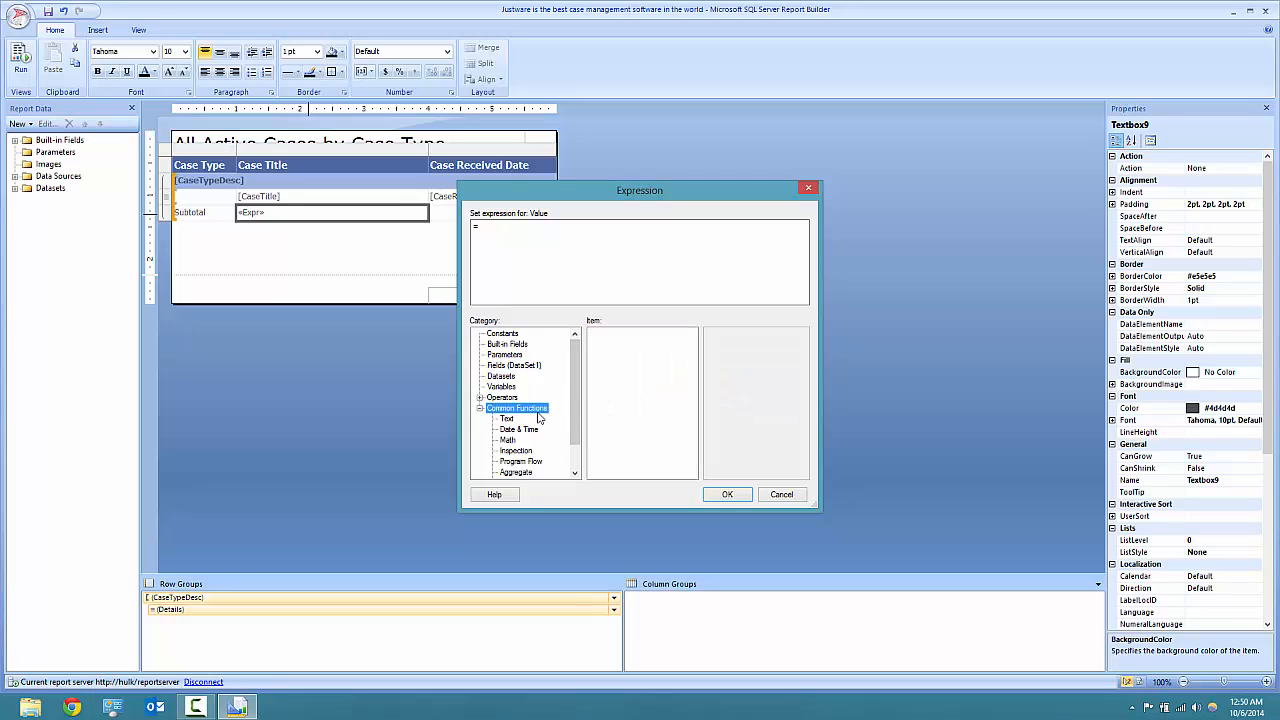
pyautogui.scroll(-1, 576, 420)
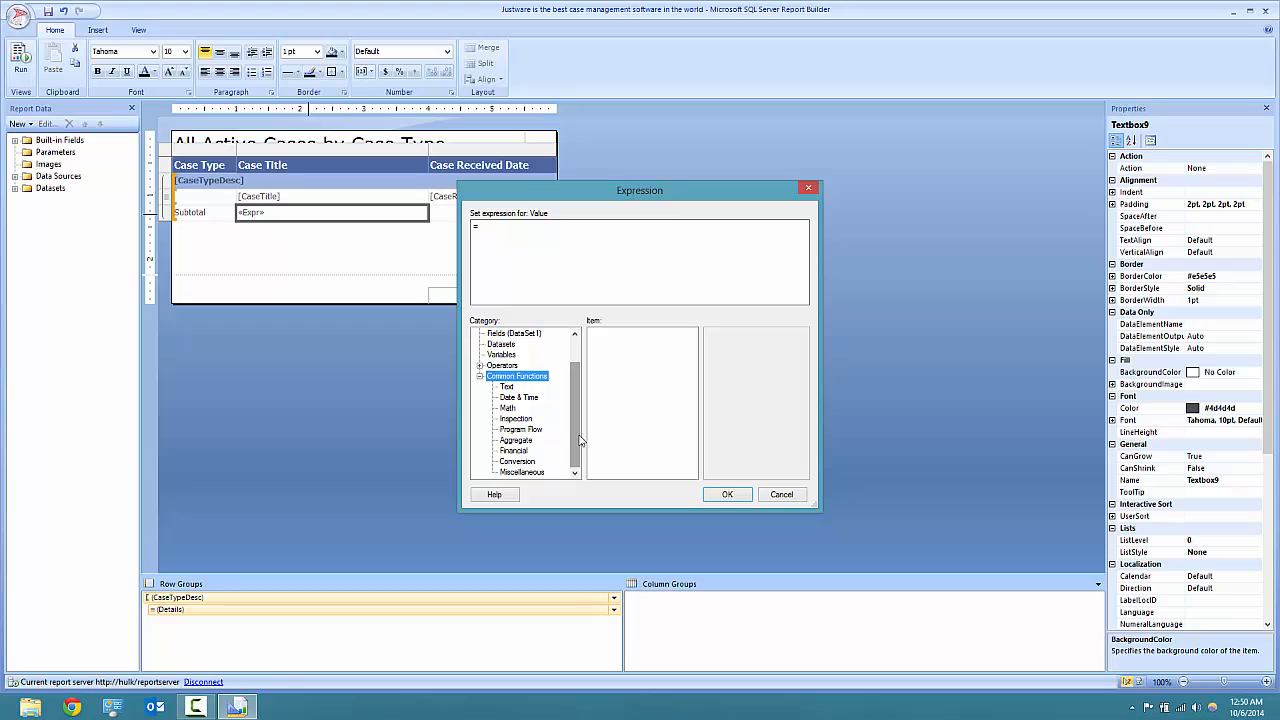
pyautogui.click(517, 441)
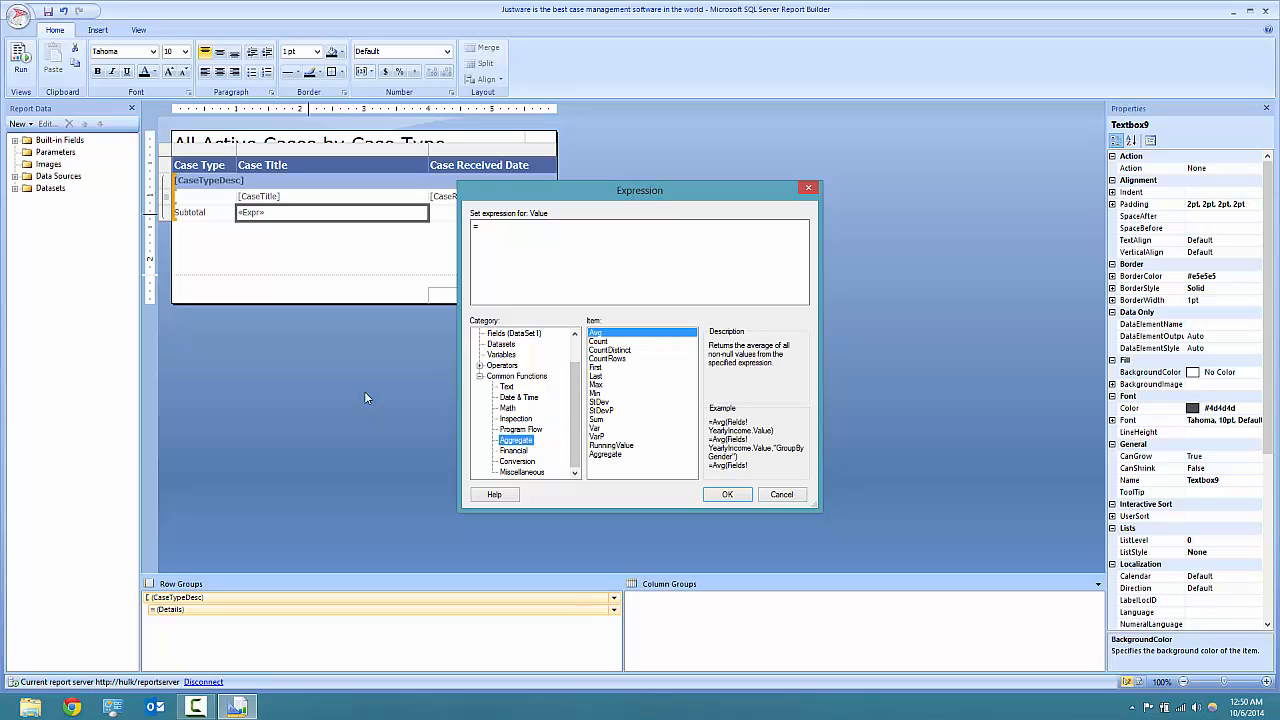
pyautogui.click(608, 350)
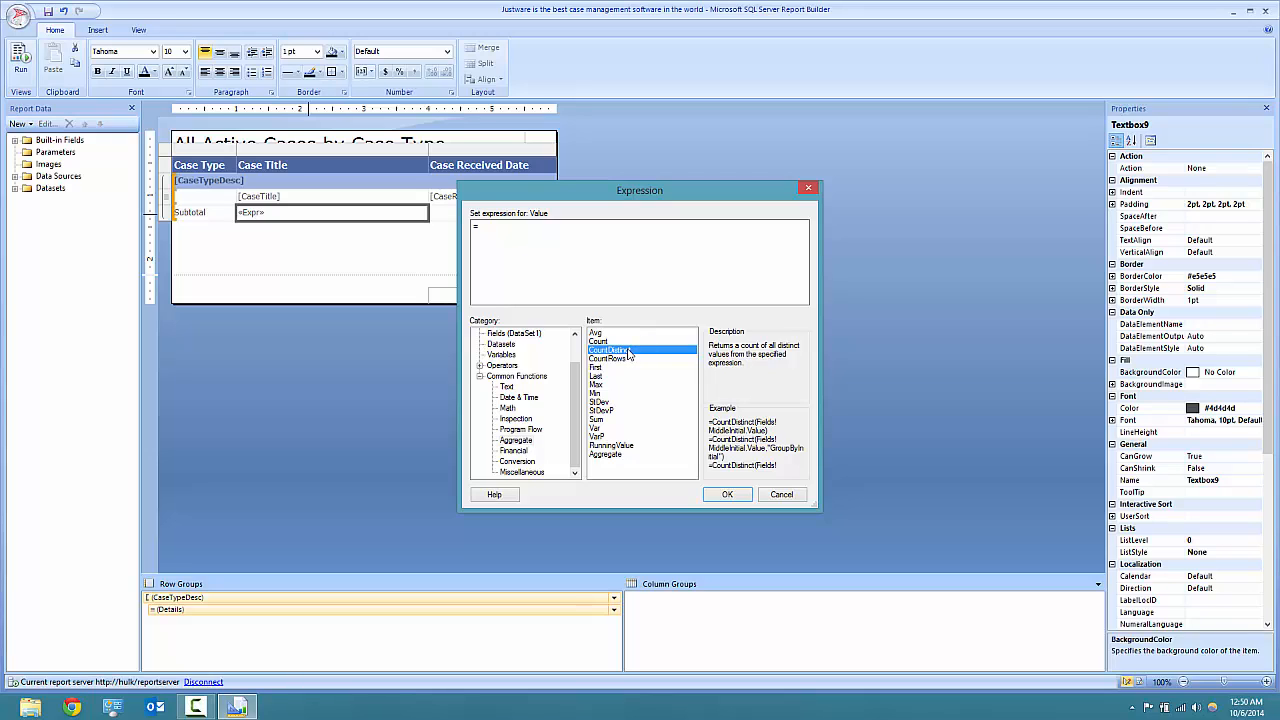
pyautogui.doubleClick(628, 352)
pyautogui.moveTo(534, 228); pyautogui.dragTo(477, 229)
pyautogui.click(569, 232)
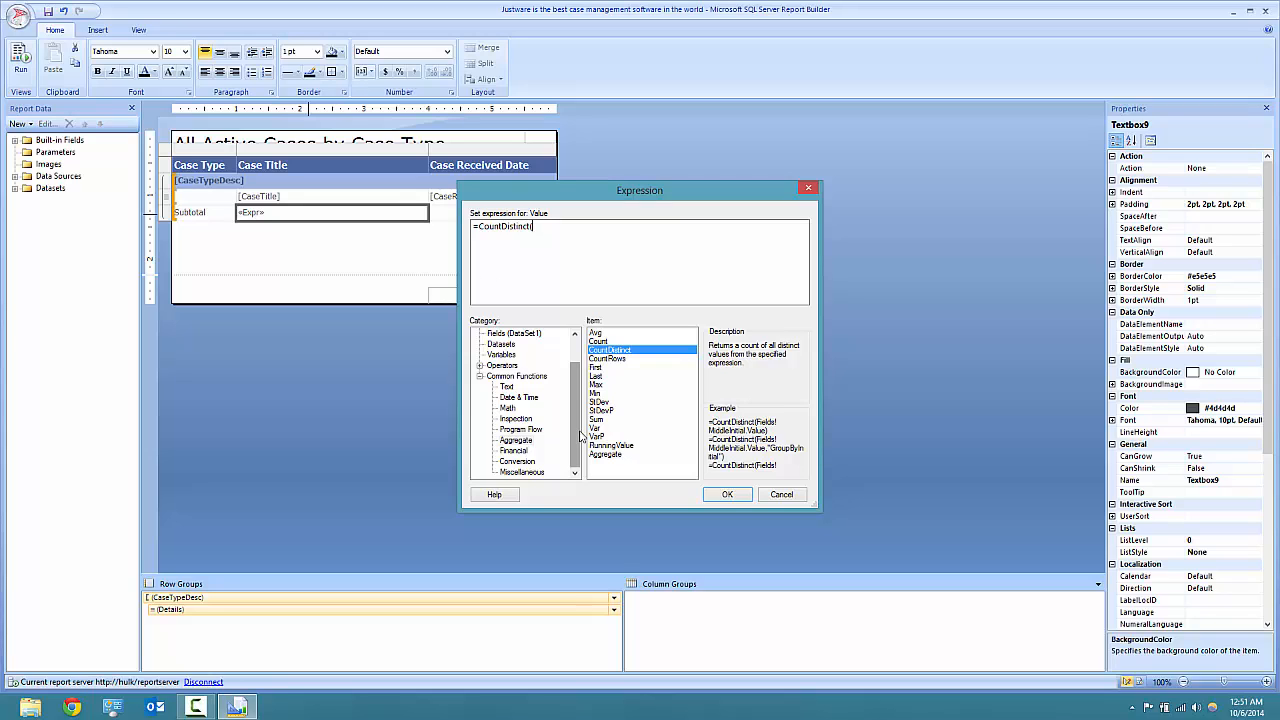
# - Complete the Subtotal expression as =CountDistinct(Fields!CaseID.Value) using the CaseID field from DataSet1, and apply it
pyautogui.moveTo(575, 410); pyautogui.dragTo(576, 382)
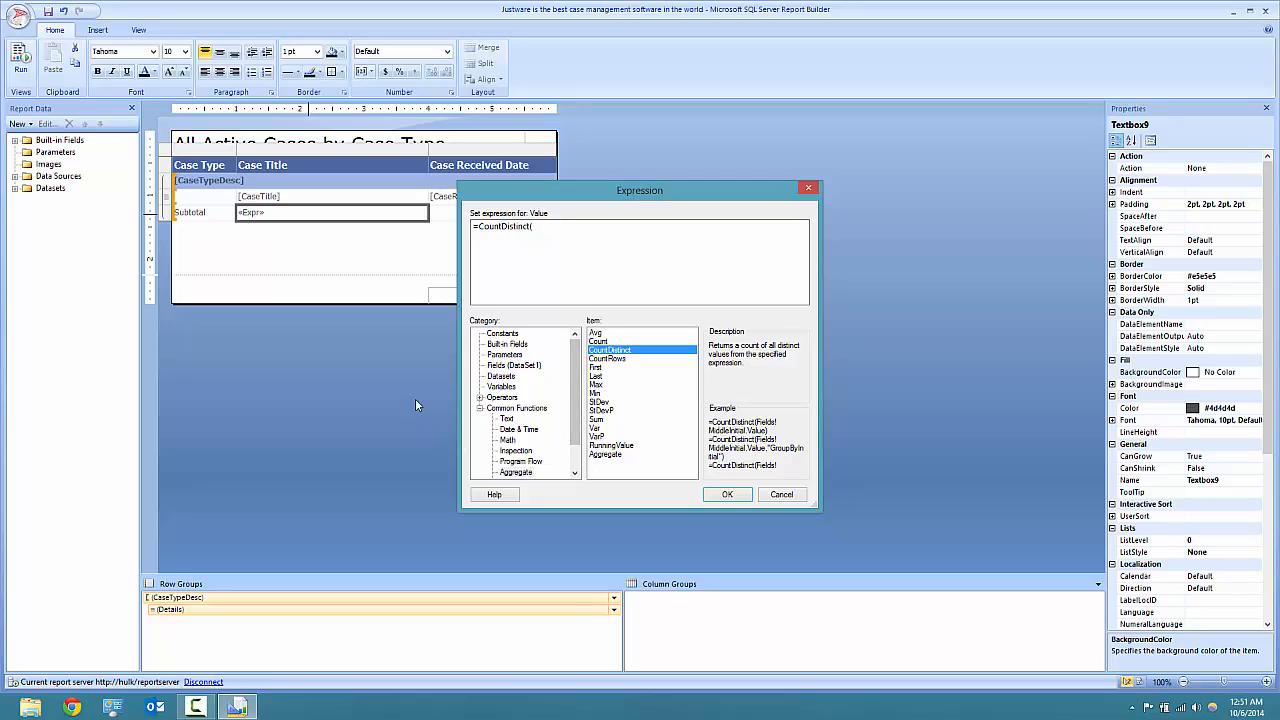
pyautogui.click(517, 366)
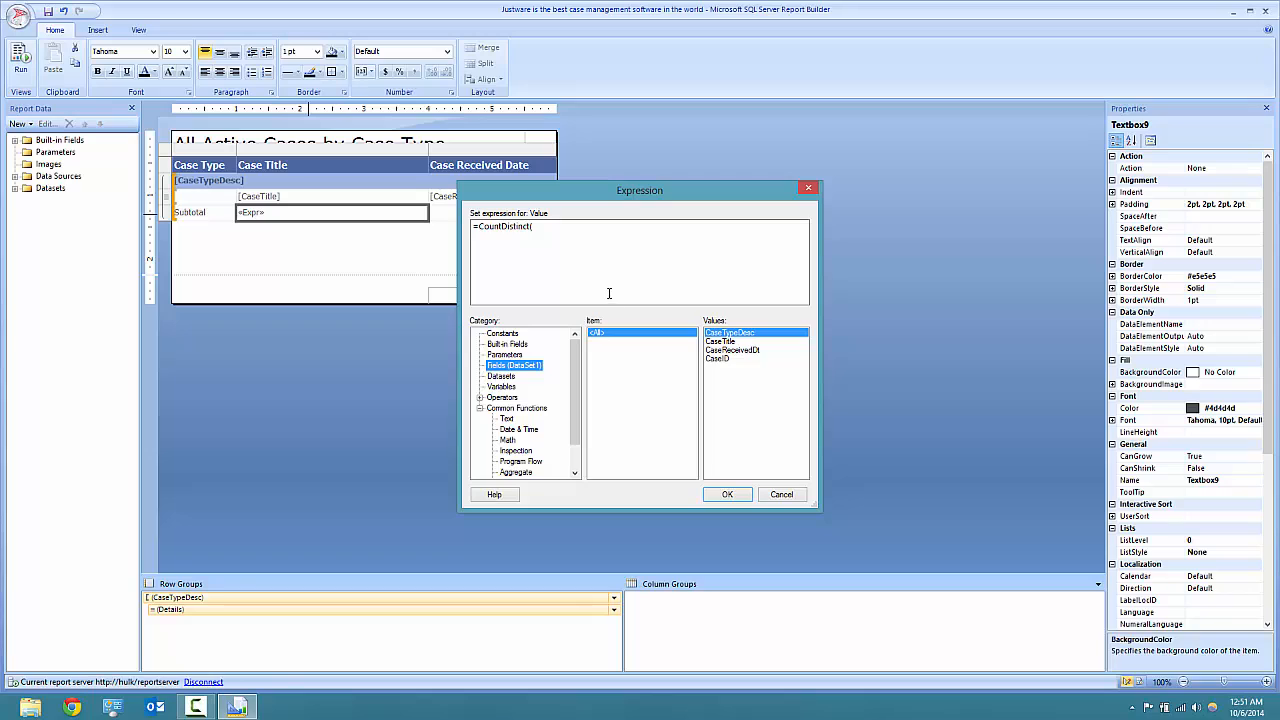
pyautogui.doubleClick(718, 360)
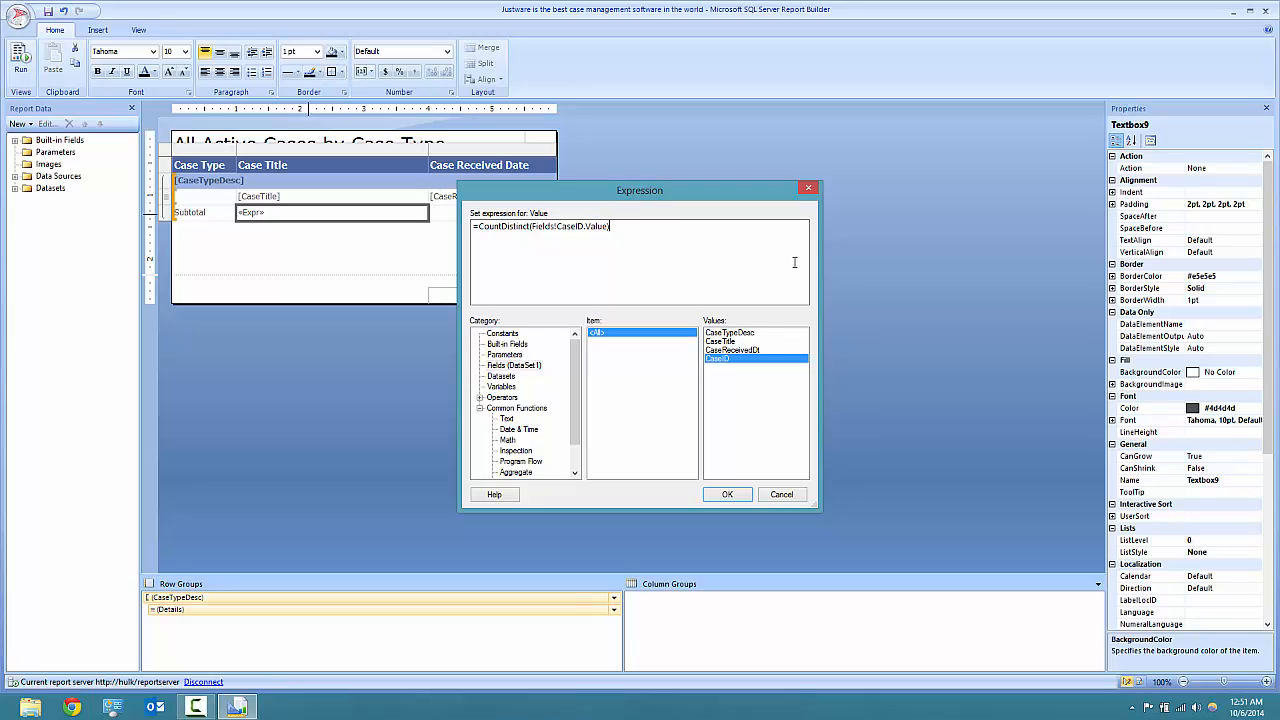
pyautogui.click(727, 494)
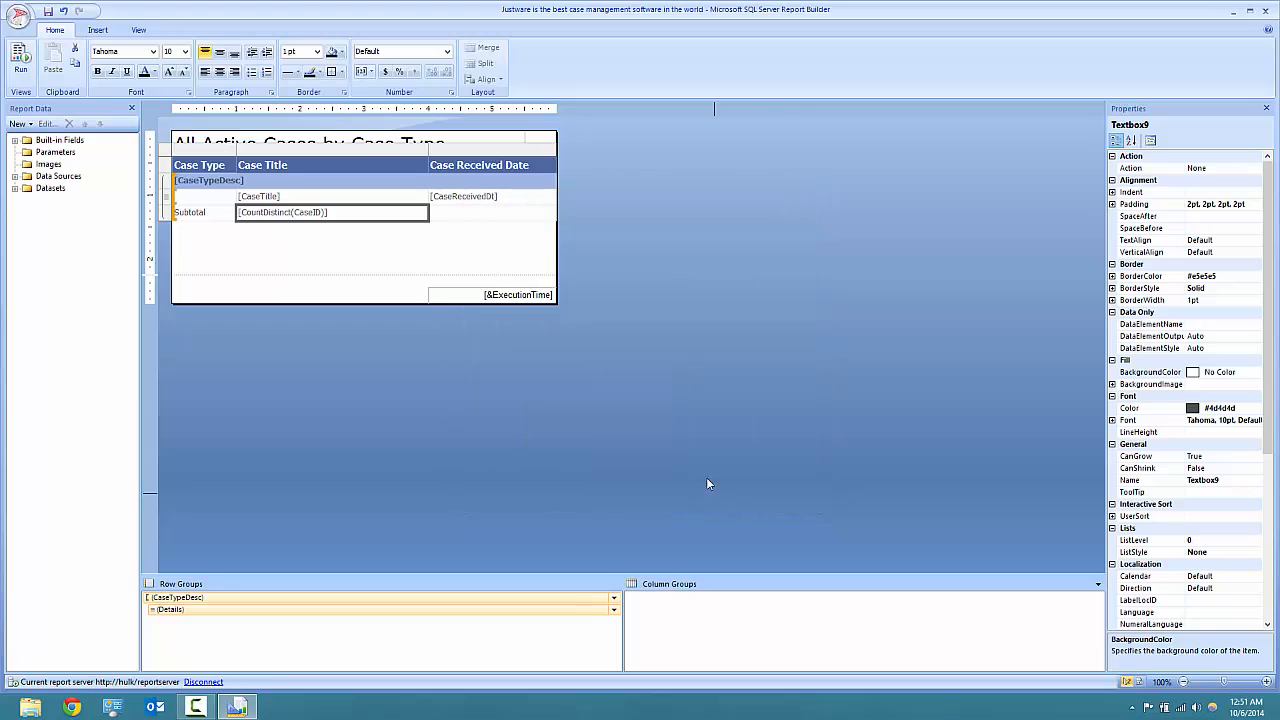
pyautogui.click(365, 248)
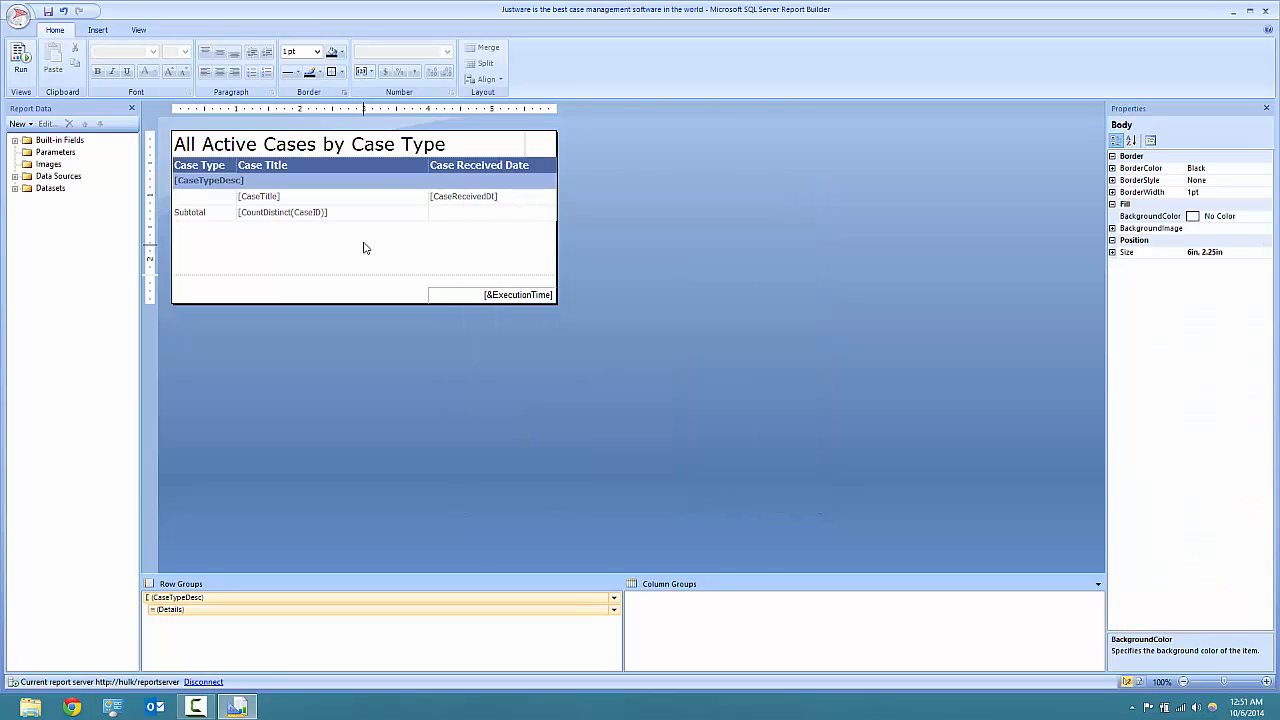
# - Run the report to check the subtotal for each case type, and return to the design view
pyautogui.click(28, 66)
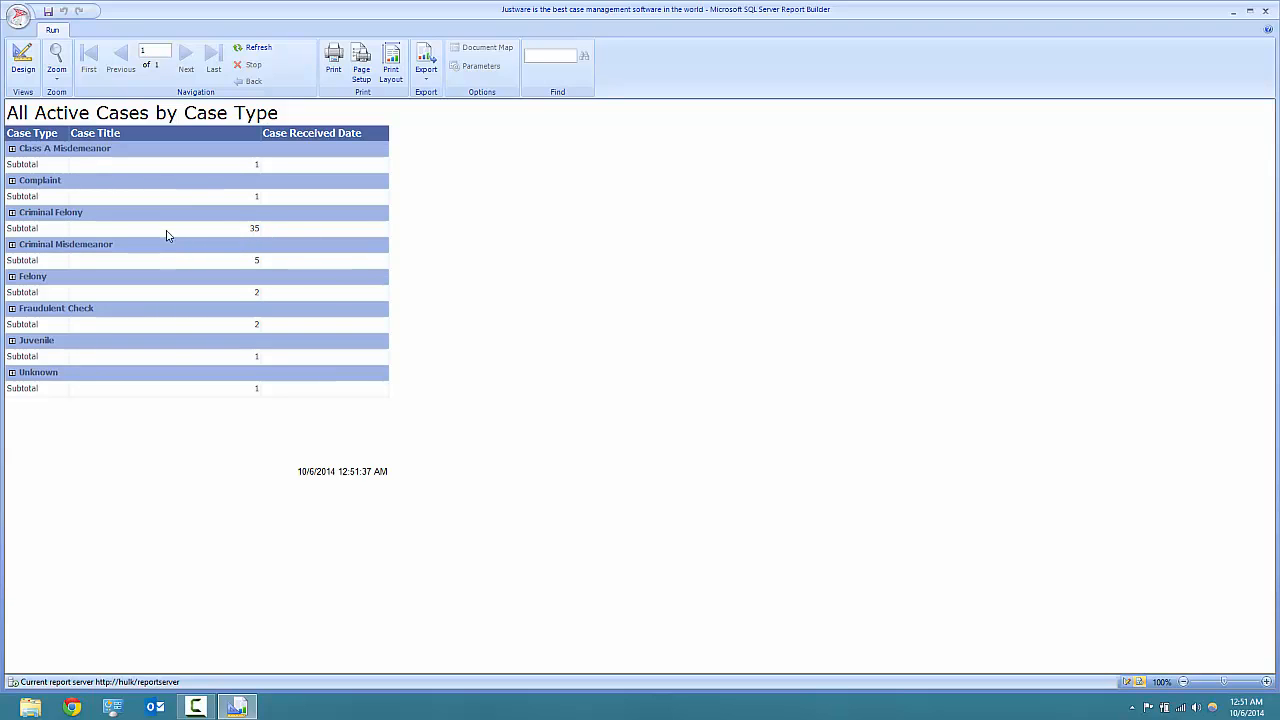
pyautogui.click(22, 66)
pyautogui.click(196, 707)
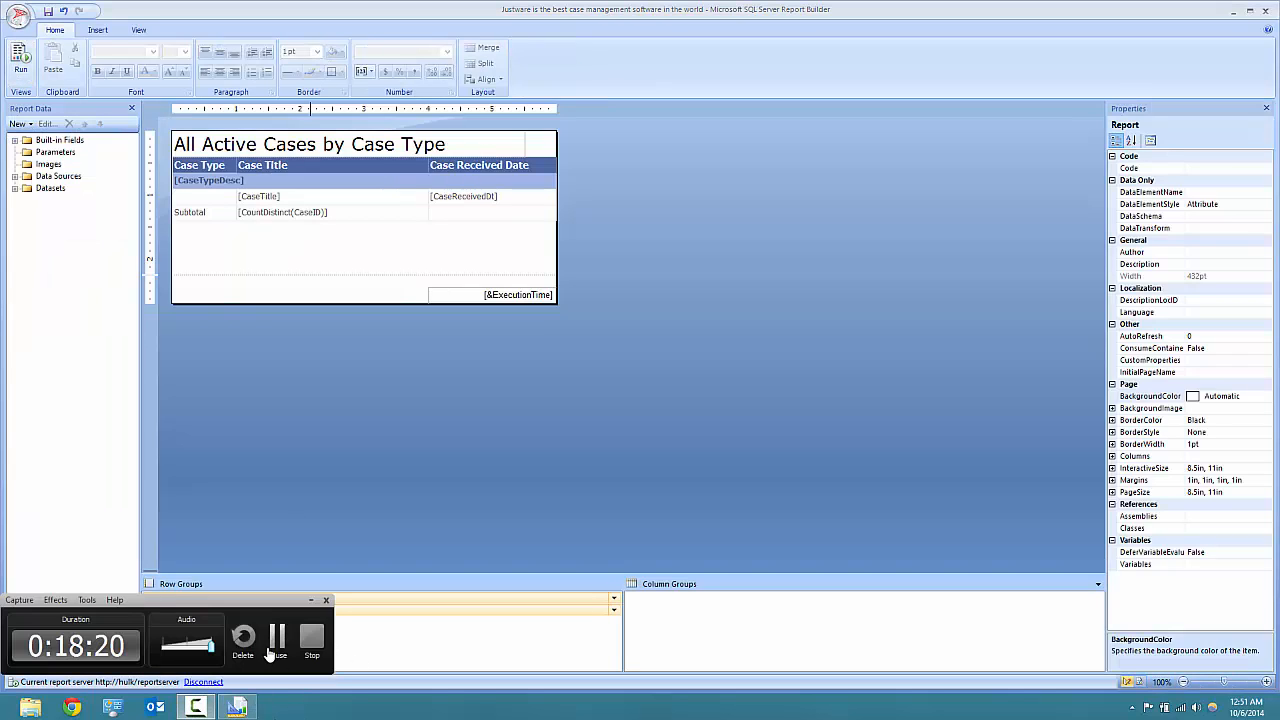
pyautogui.click(272, 645)
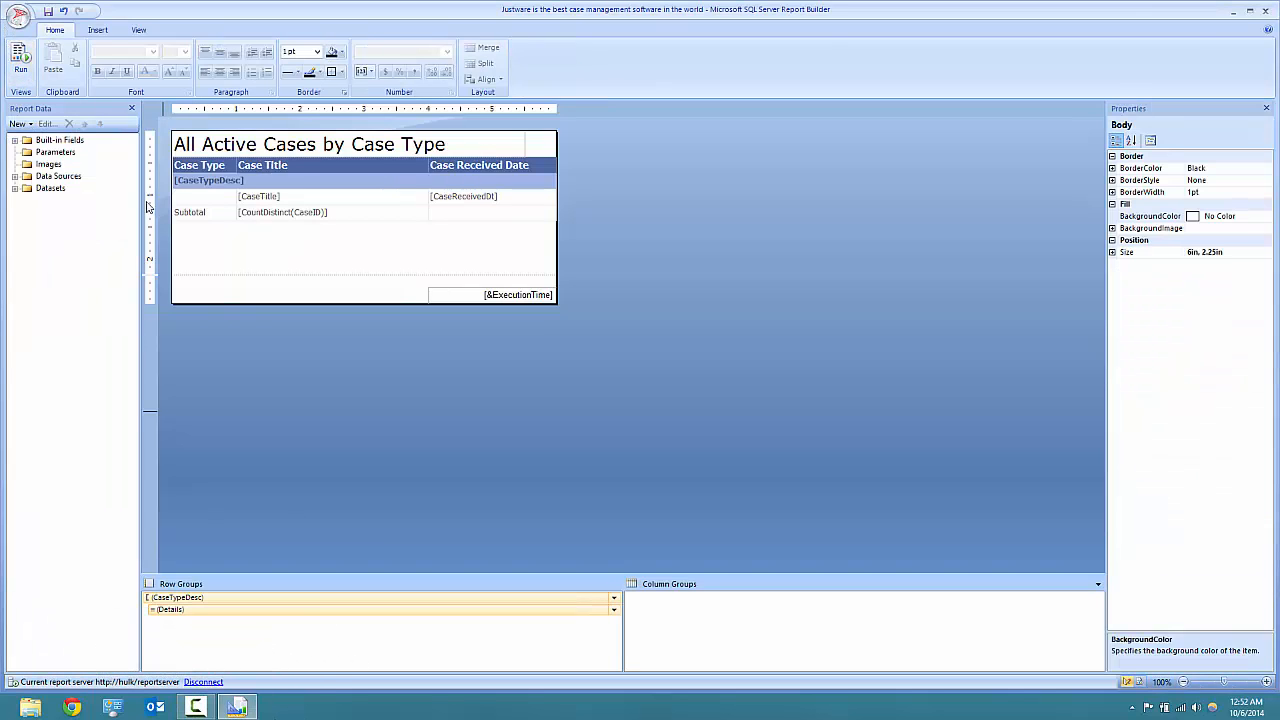
# - Insert a new row below the Subtotal row, outside the case type group
pyautogui.click(229, 214)
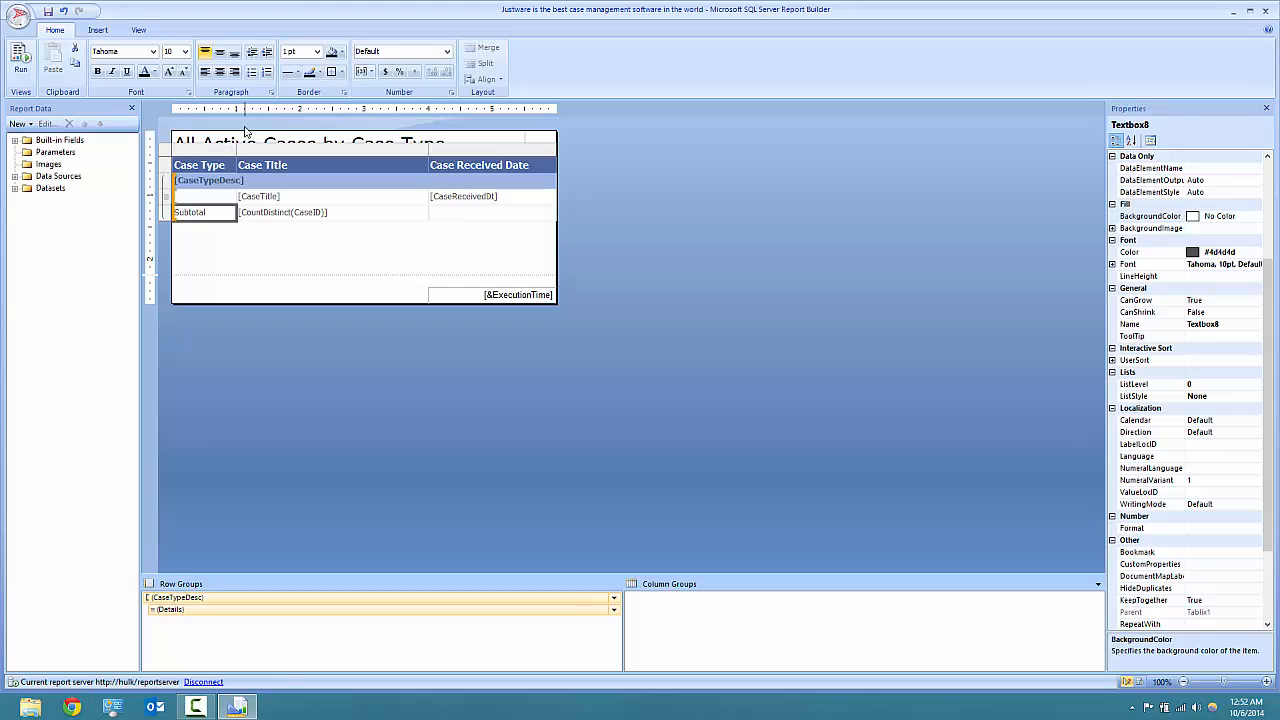
pyautogui.rightClick(166, 216)
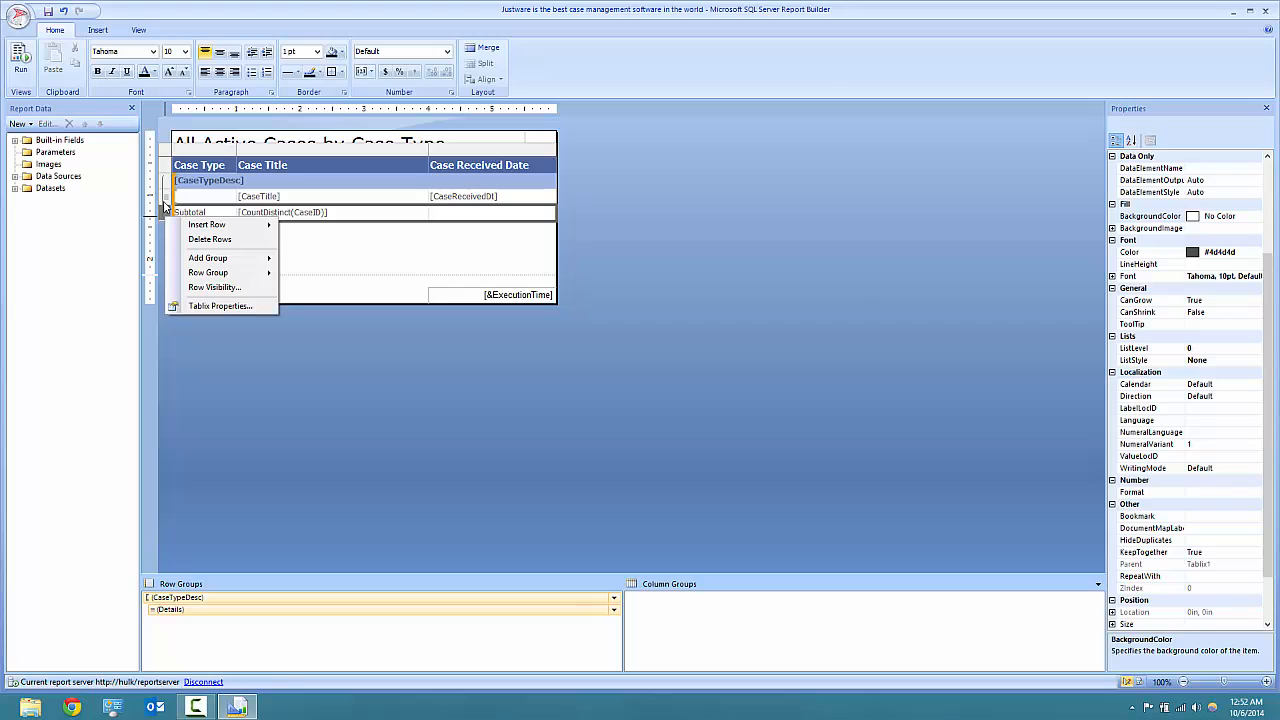
pyautogui.moveTo(198, 232)
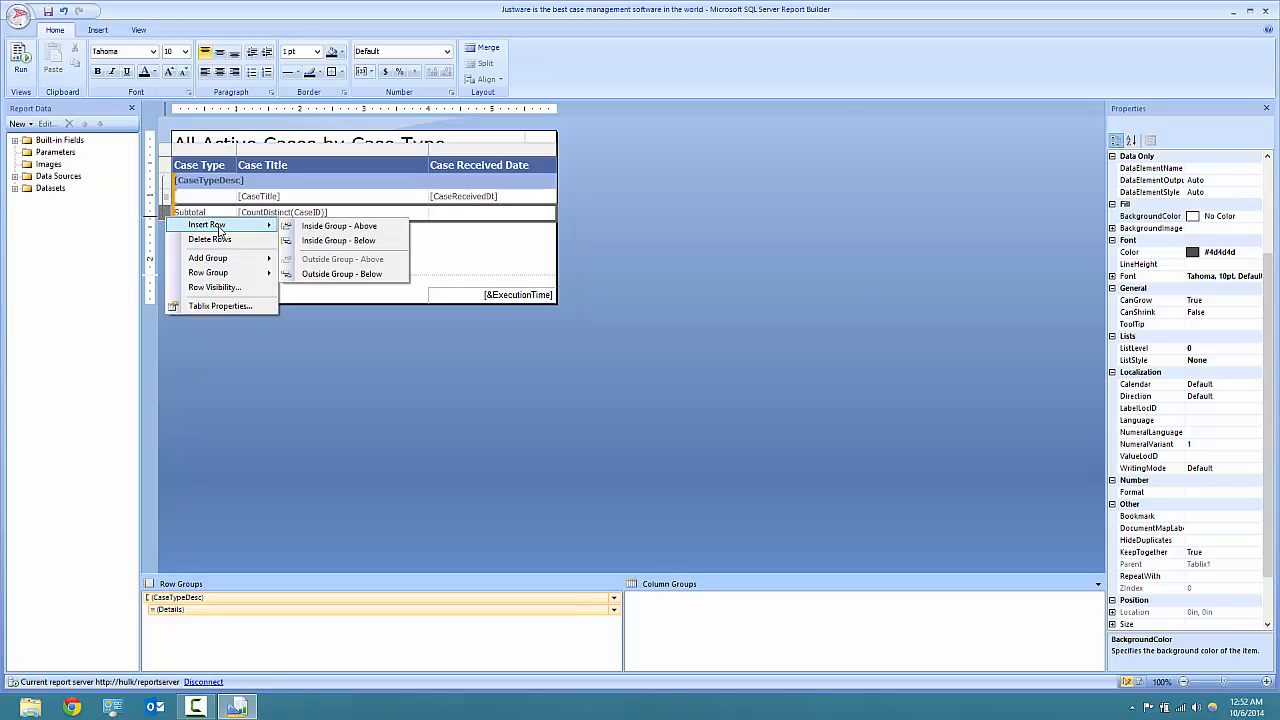
pyautogui.click(340, 273)
pyautogui.click(228, 226)
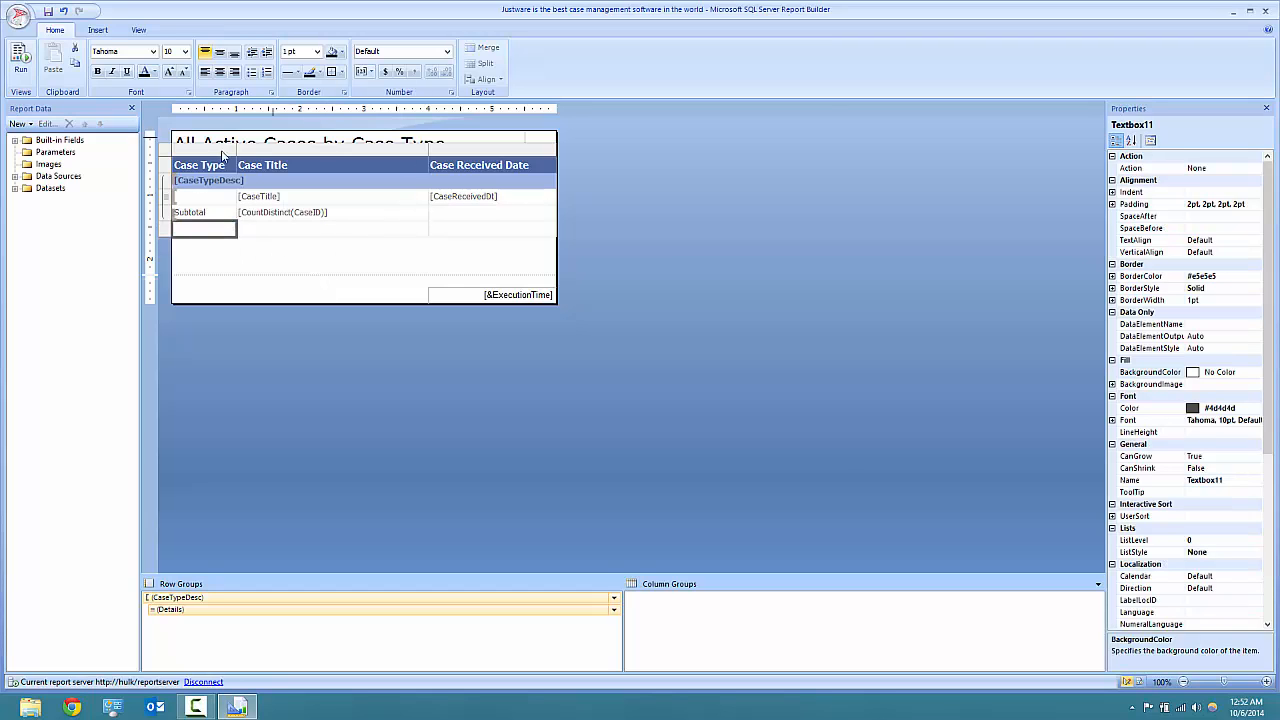
pyautogui.click(166, 228)
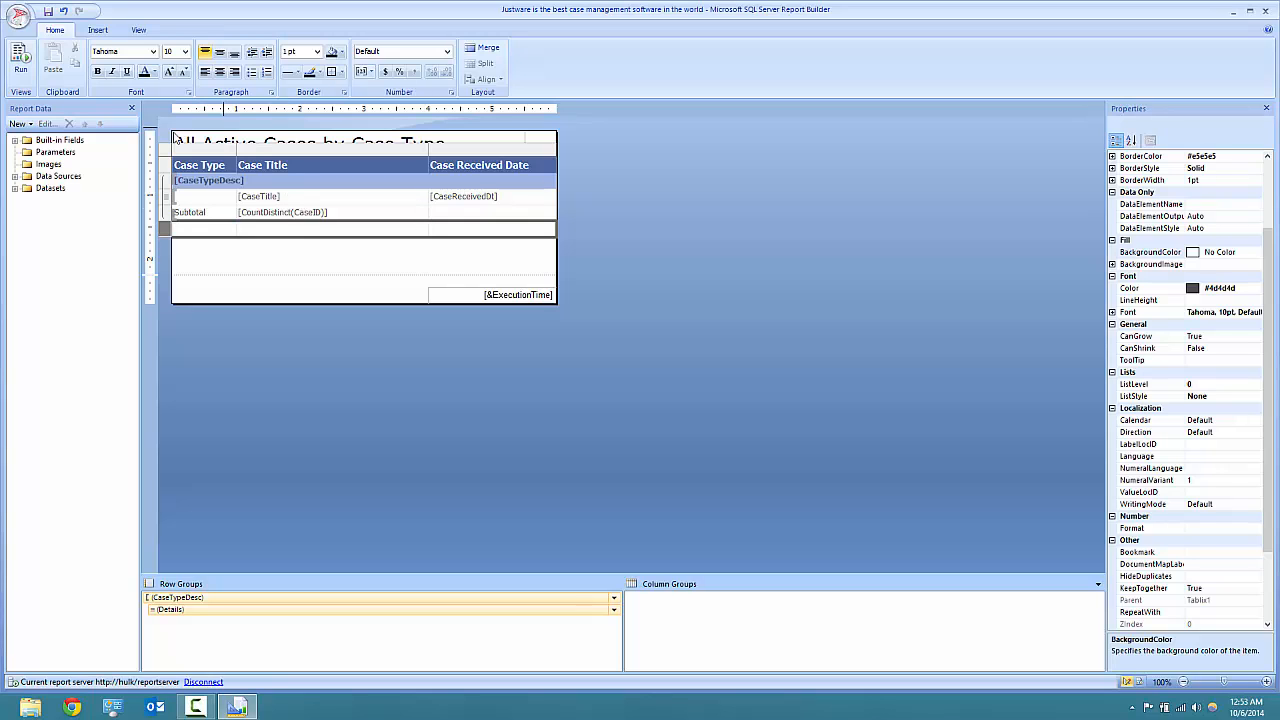
pyautogui.click(215, 250)
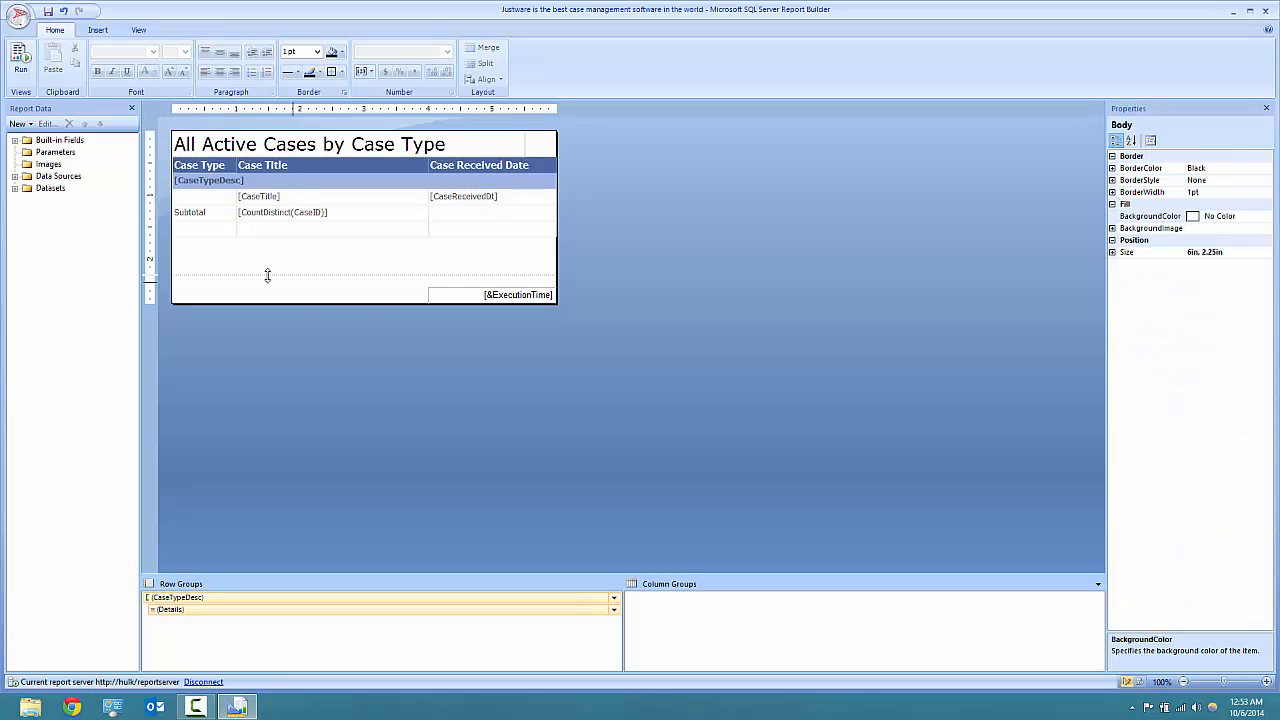
# - Enter the label Total in the first cell of the new row and select the empty cell beside it
pyautogui.click(205, 229)
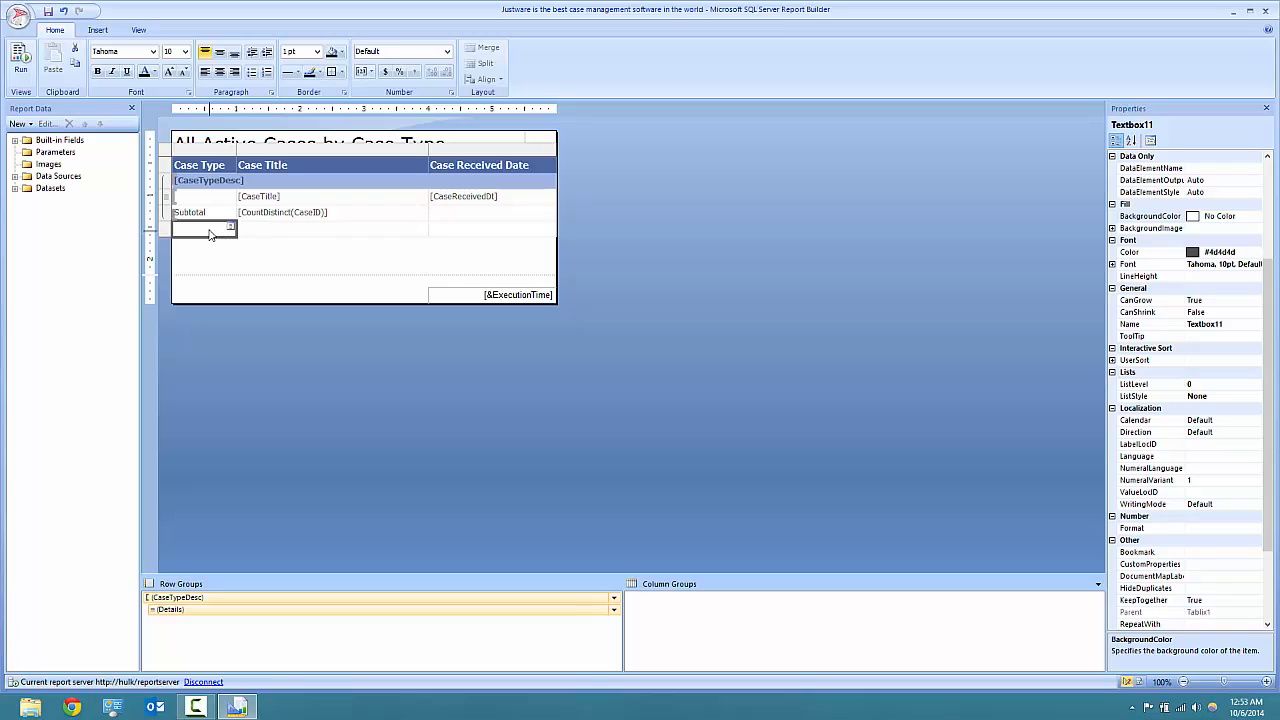
pyautogui.click(210, 230)
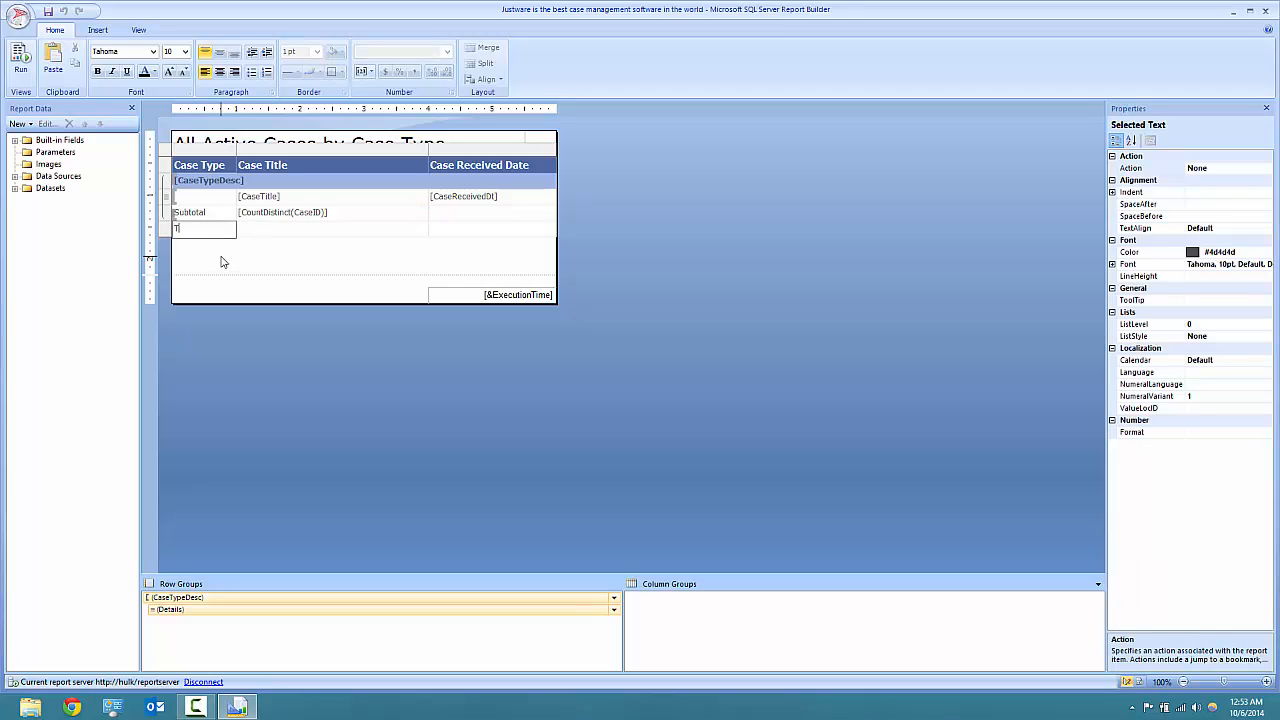
pyautogui.press('Tab')
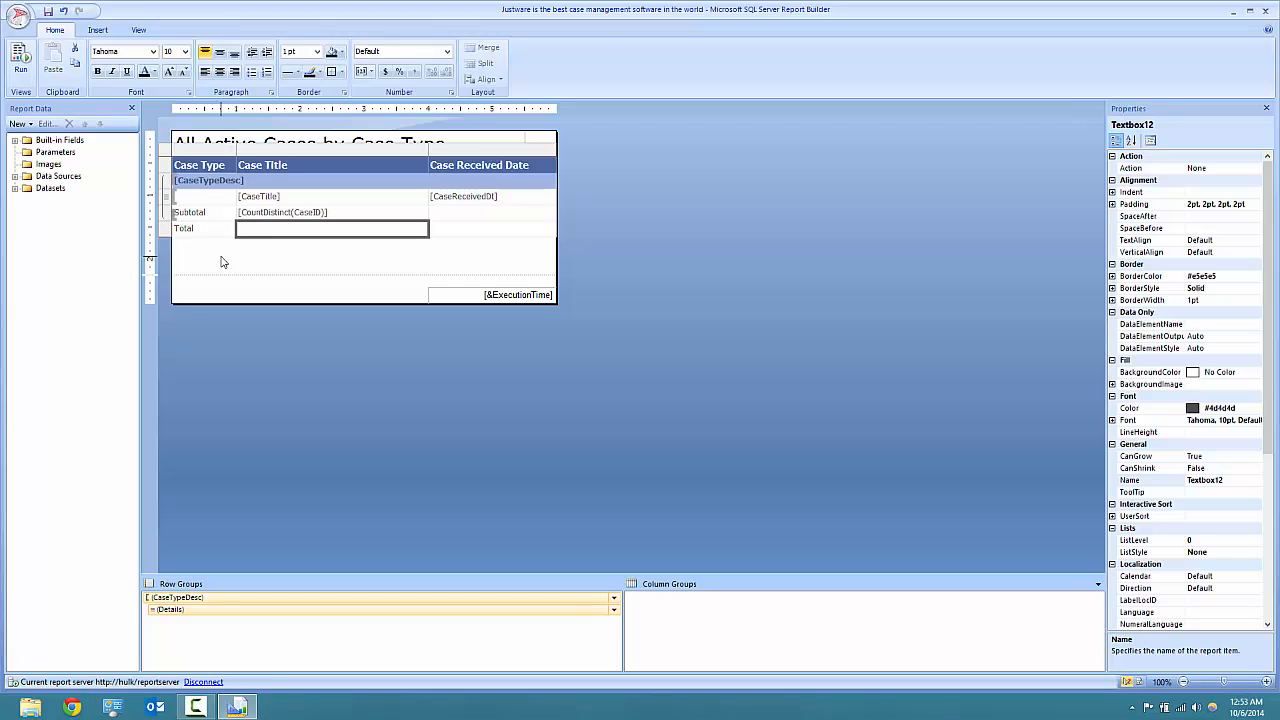
pyautogui.click(286, 243)
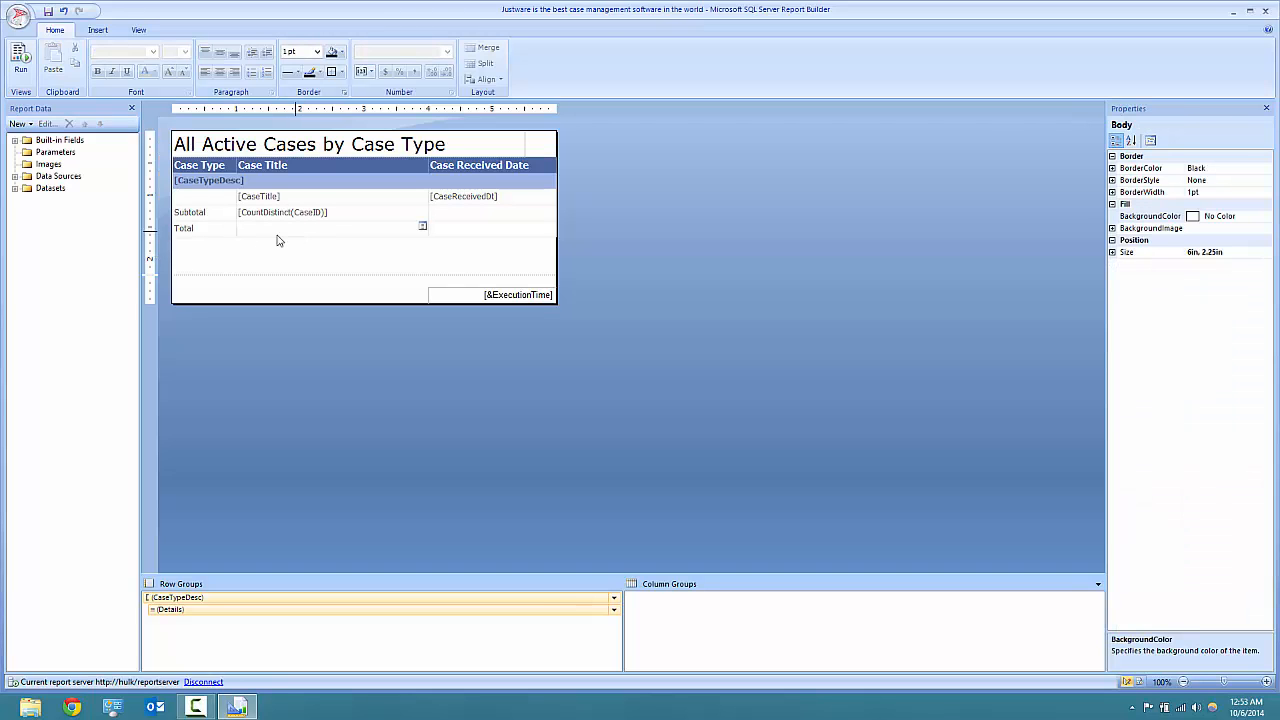
pyautogui.click(280, 236)
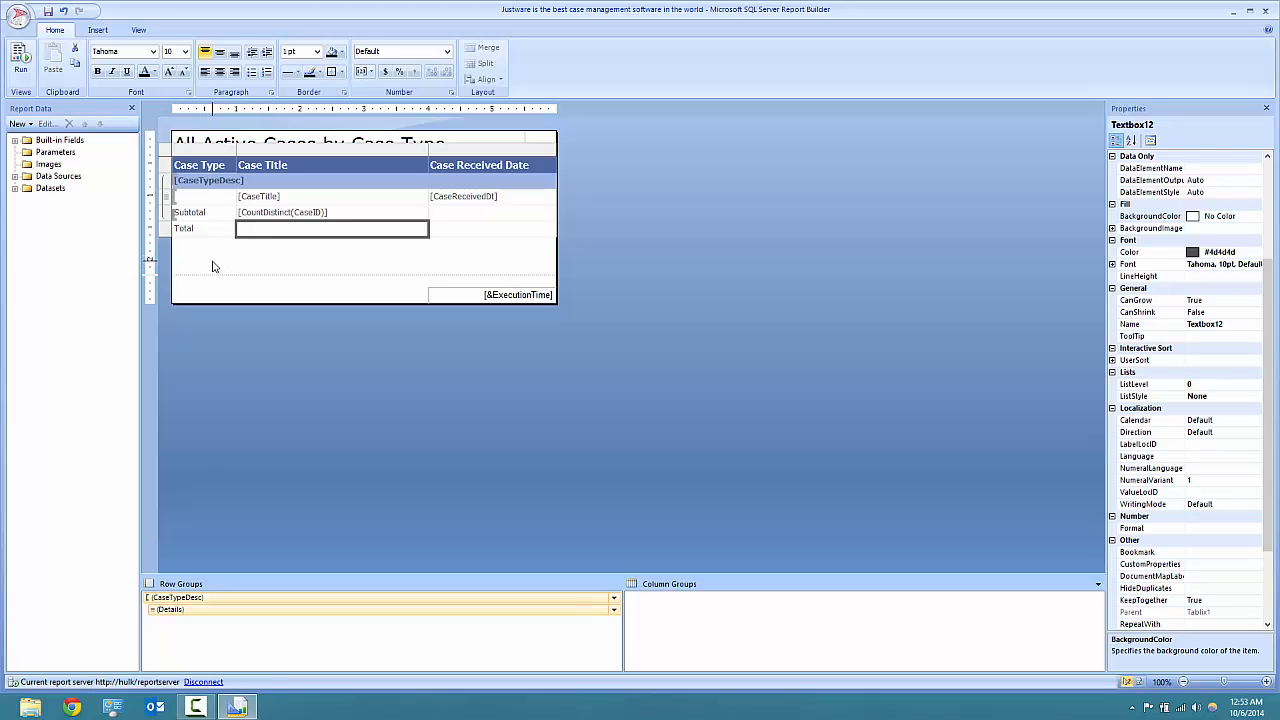
# - Copy the Subtotal row's CountDistinct(CaseID) cell into the empty cell beside Total, and check the overall total in a report run
pyautogui.rightClick(336, 212)
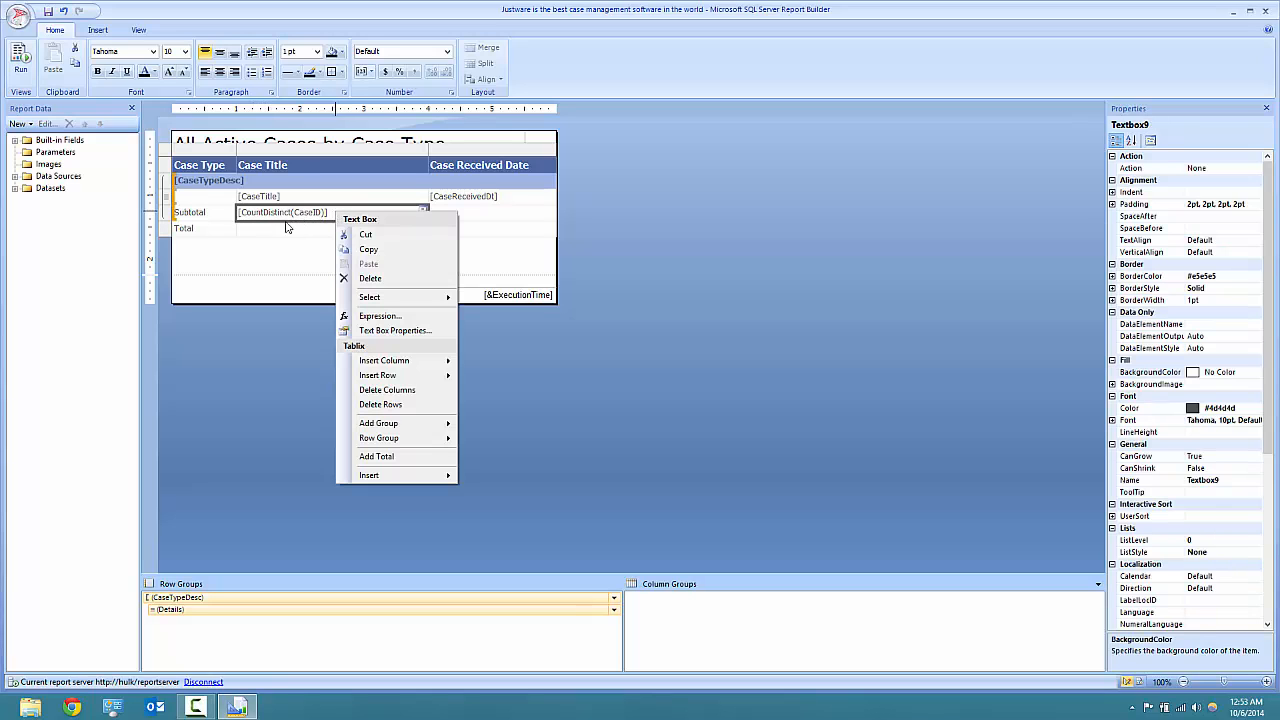
pyautogui.click(377, 250)
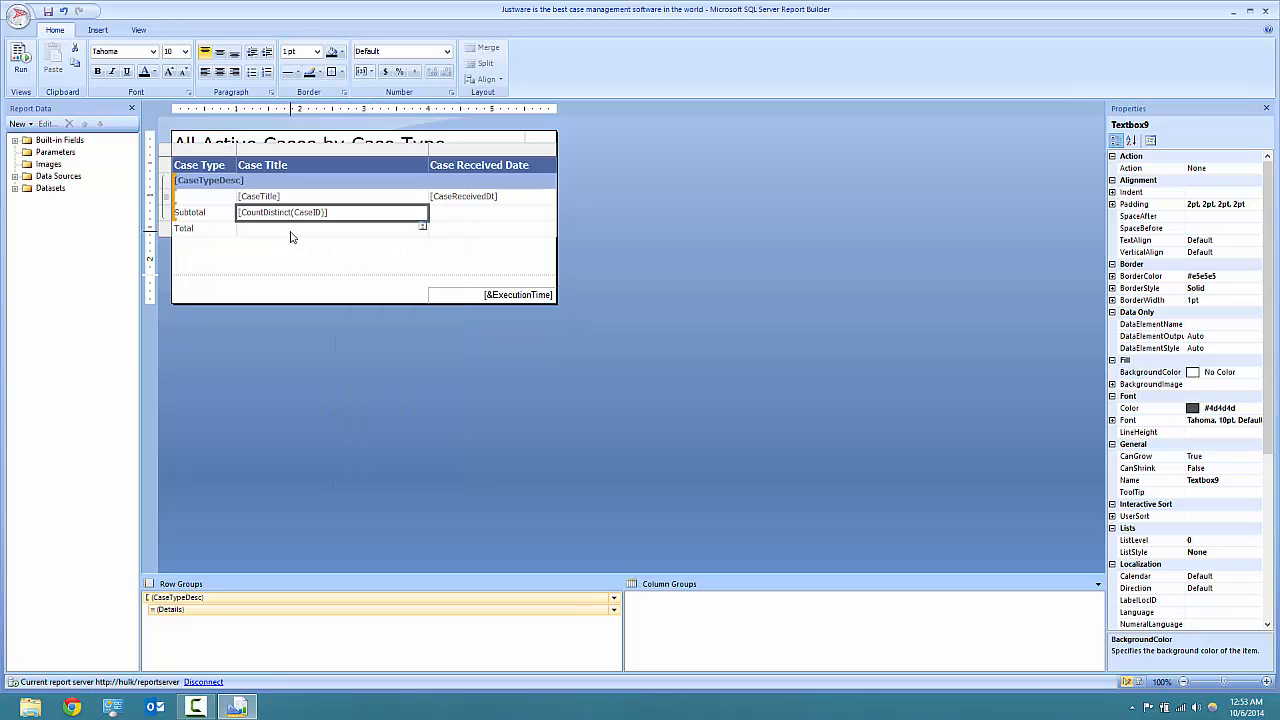
pyautogui.rightClick(285, 232)
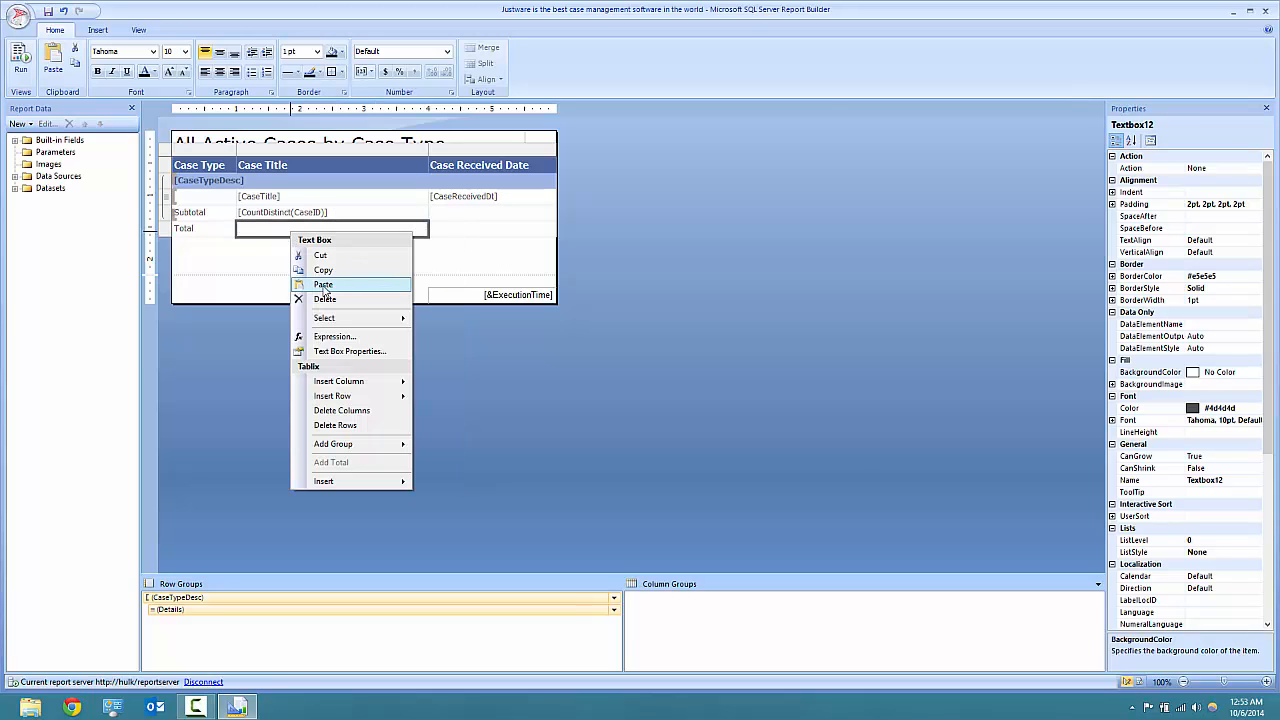
pyautogui.click(323, 286)
pyautogui.click(290, 260)
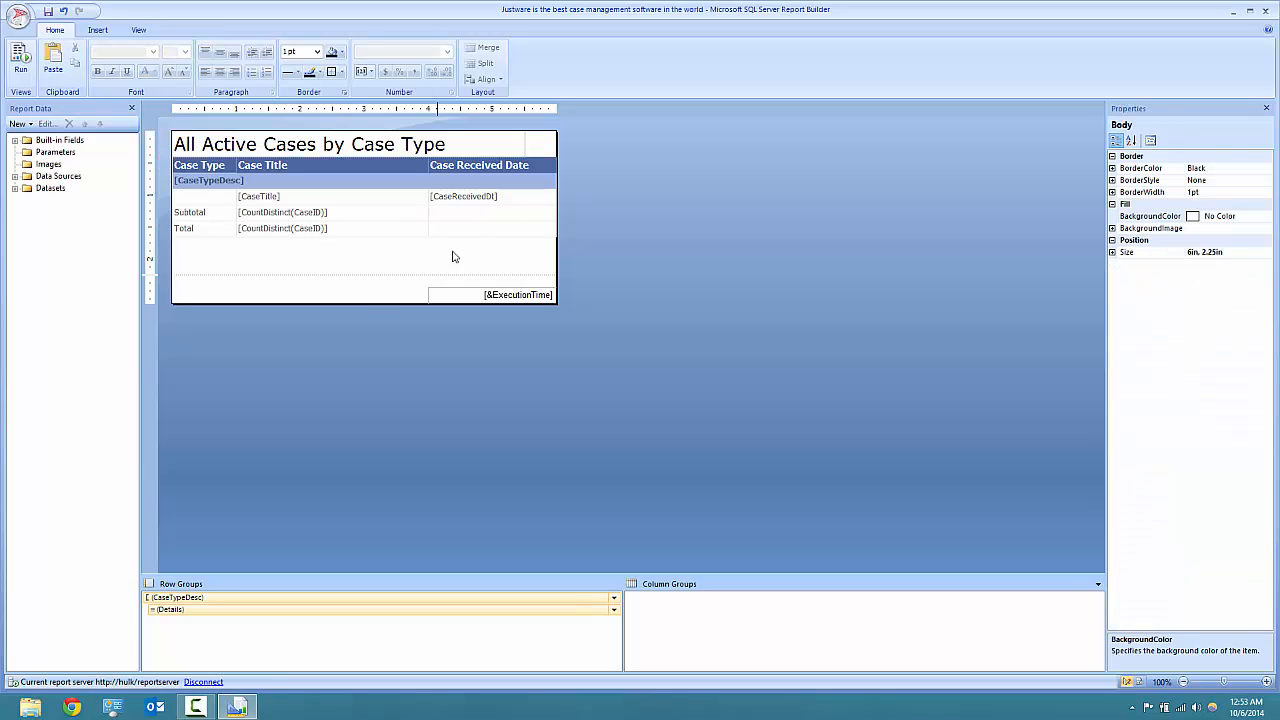
pyautogui.click(21, 62)
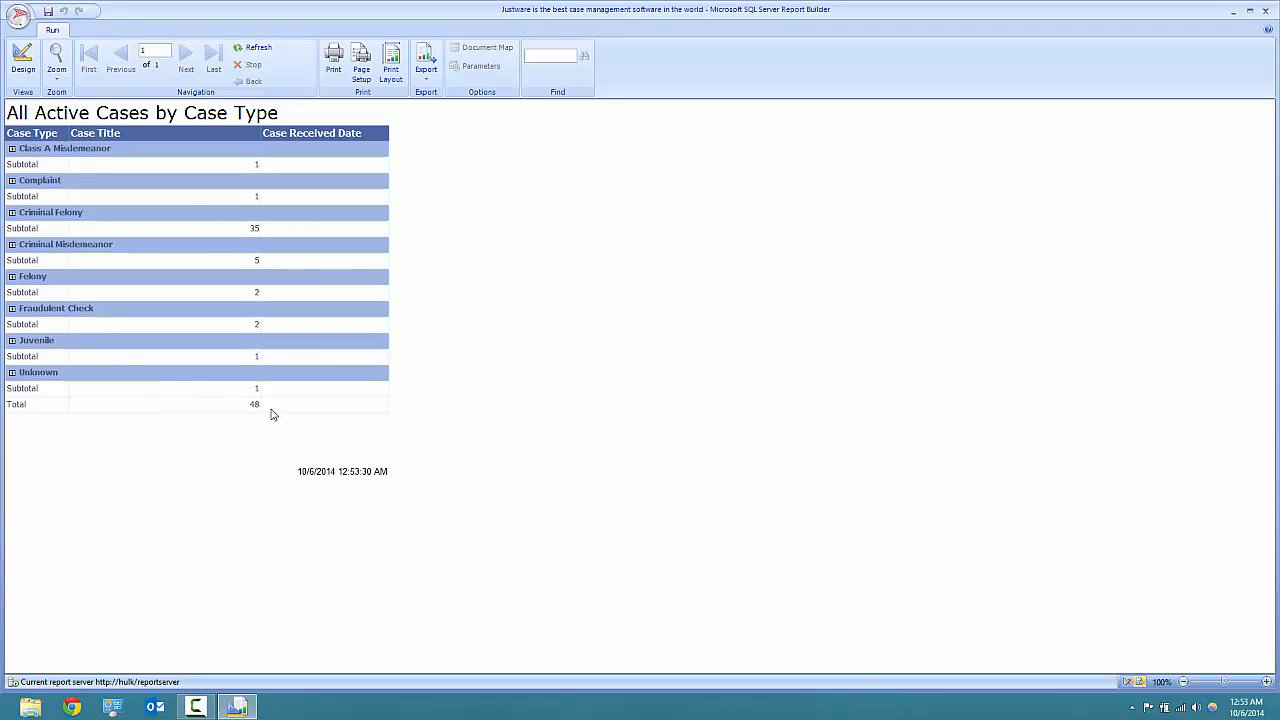
pyautogui.click(23, 70)
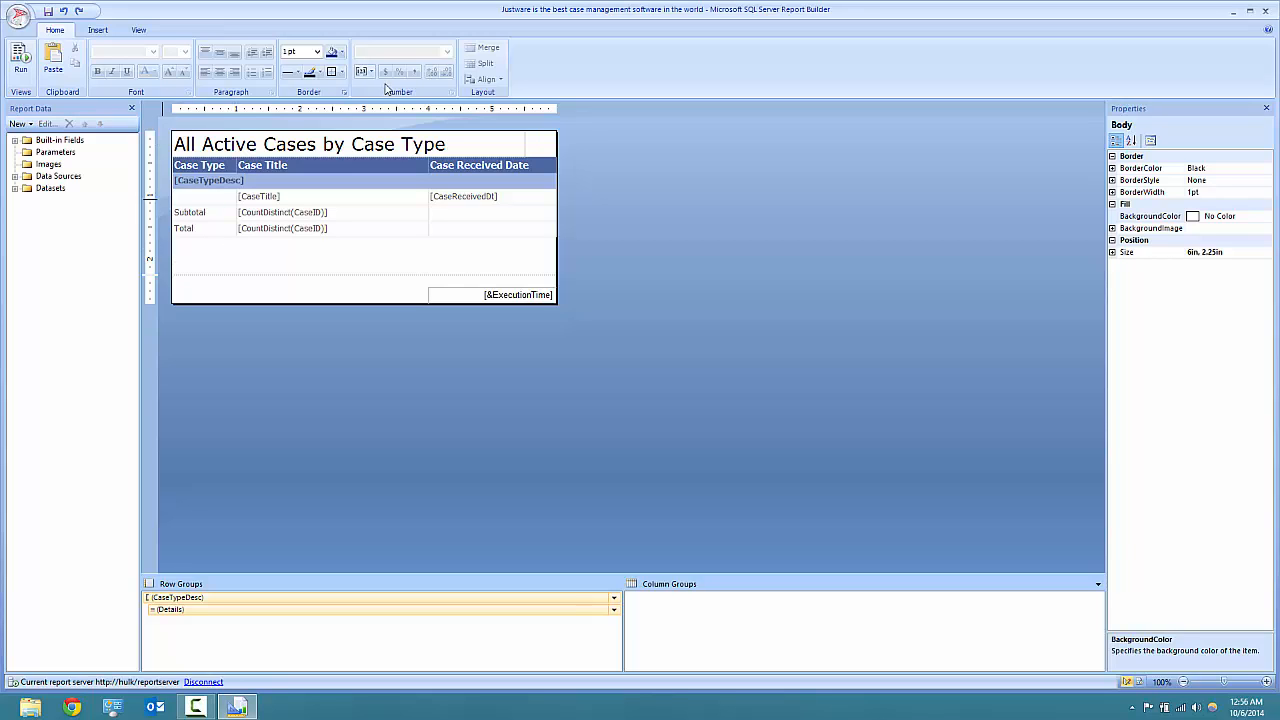
# - Fill the entire Total row with the DarkBlue background color
pyautogui.click(212, 237)
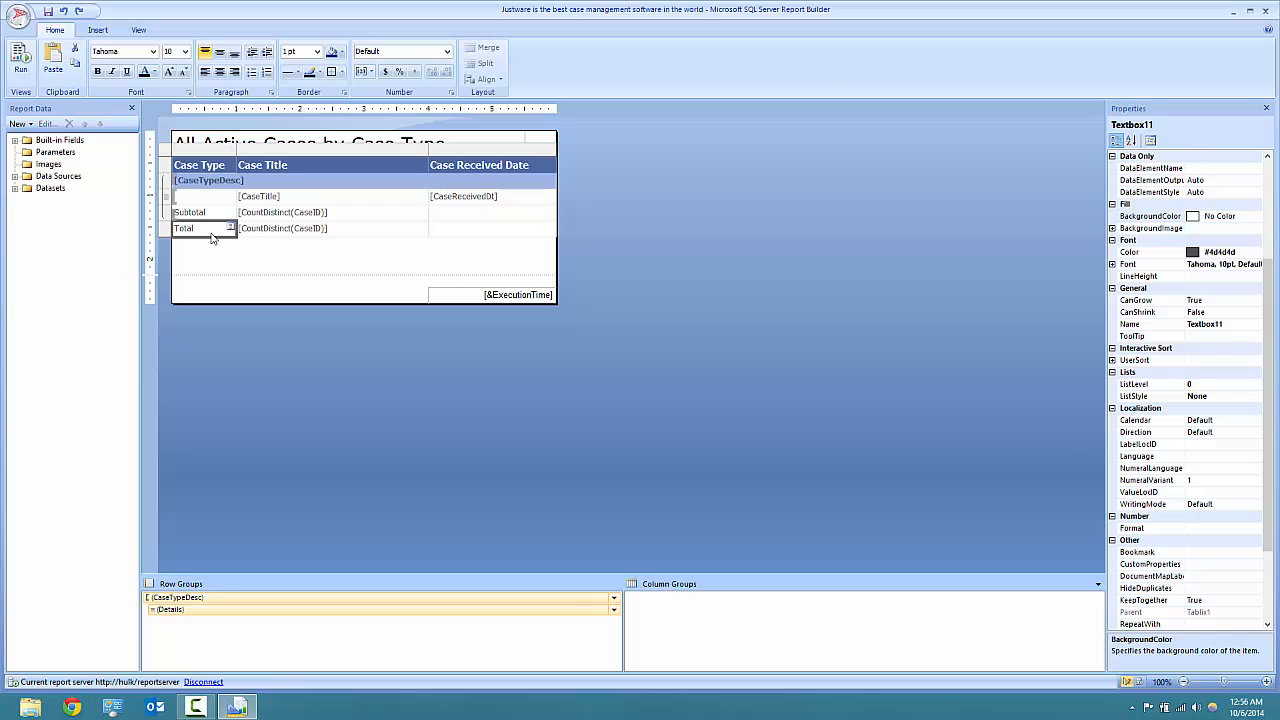
pyautogui.moveTo(212, 237); pyautogui.dragTo(480, 231)
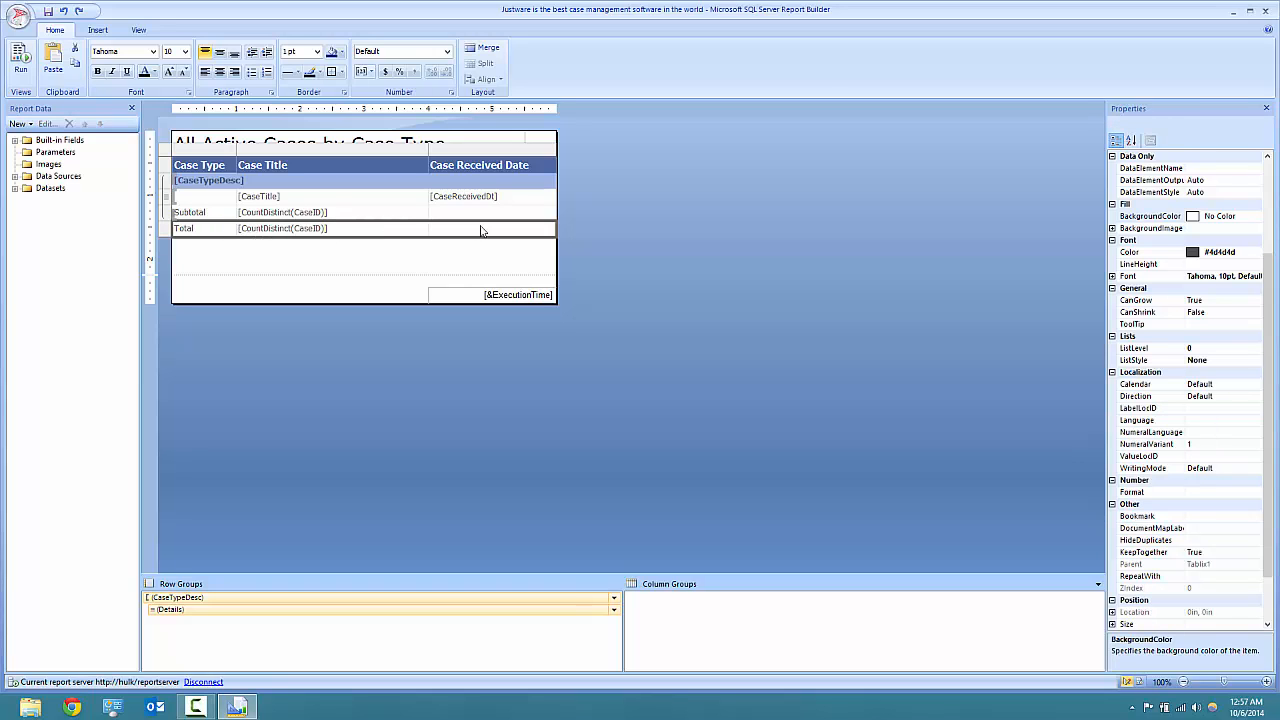
pyautogui.click(212, 258)
pyautogui.click(205, 230)
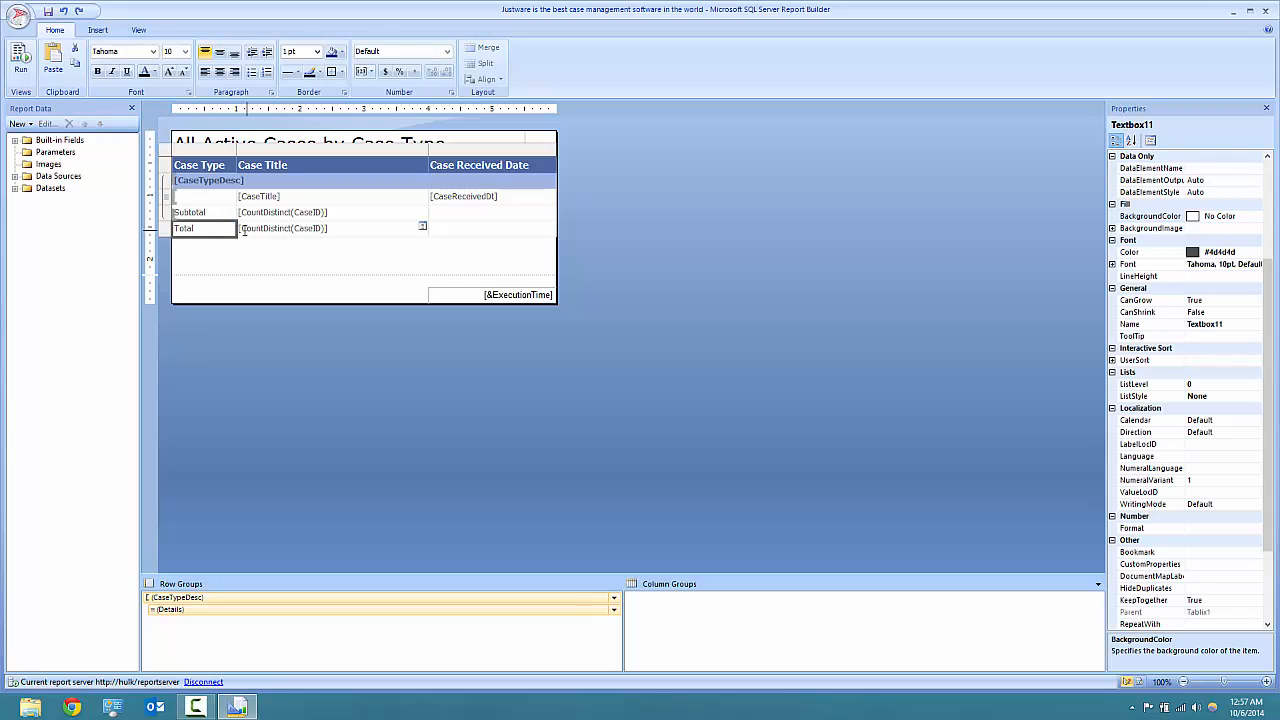
pyautogui.click(165, 233)
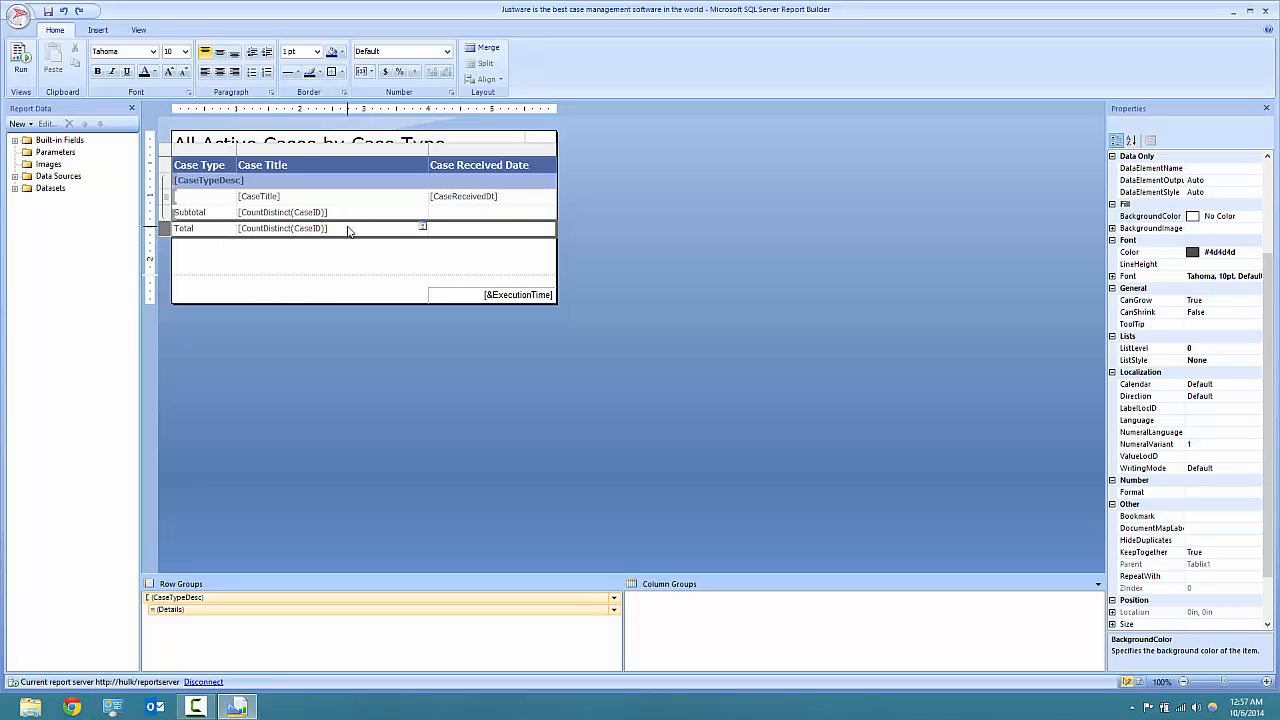
pyautogui.click(342, 53)
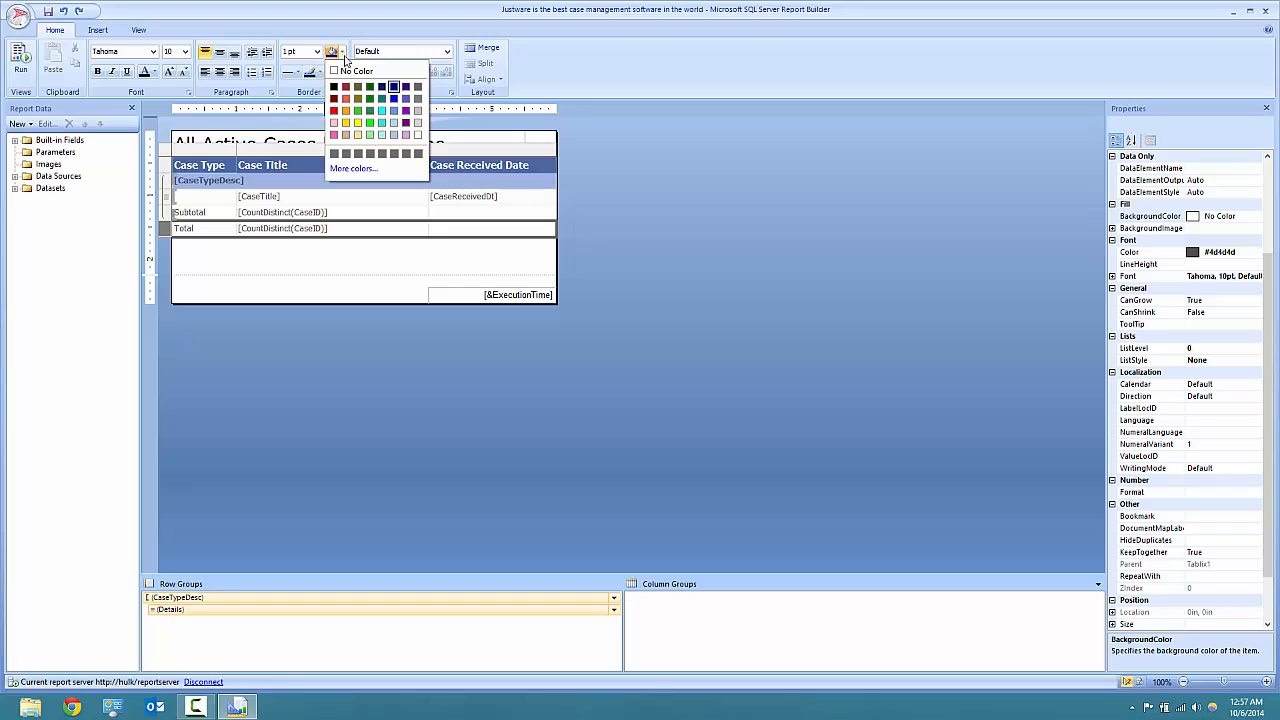
pyautogui.click(394, 88)
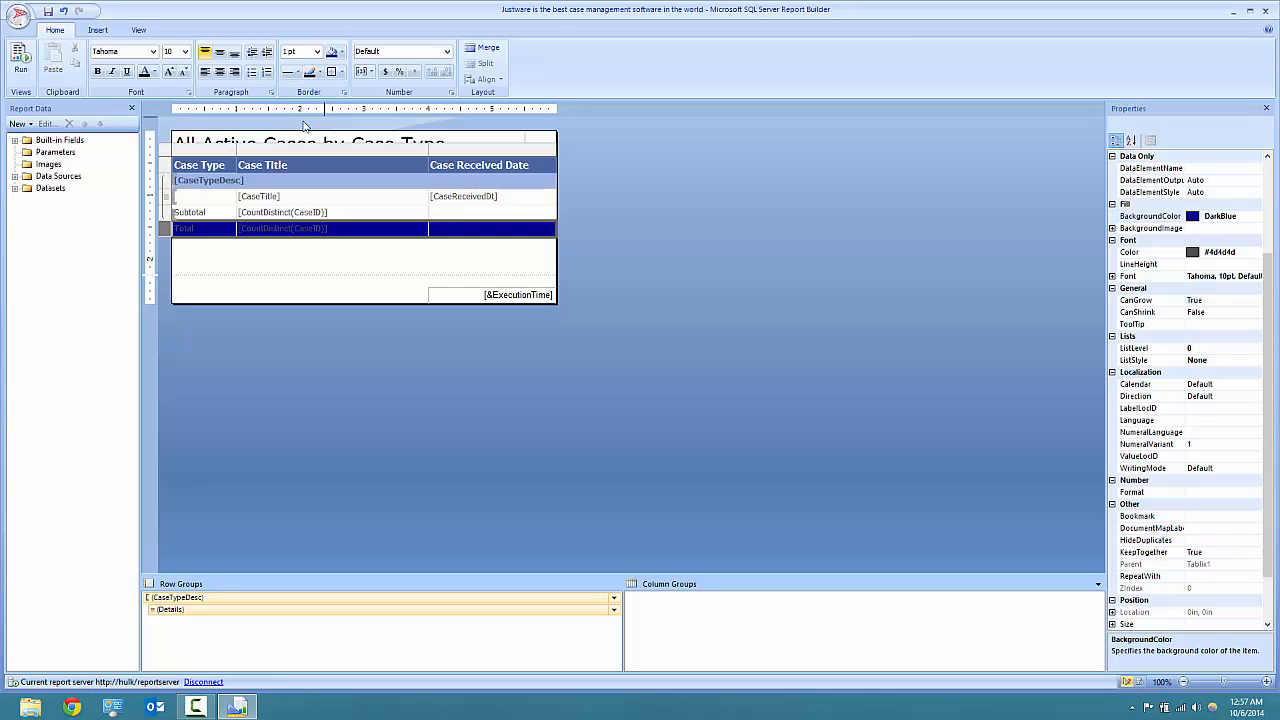
pyautogui.click(230, 256)
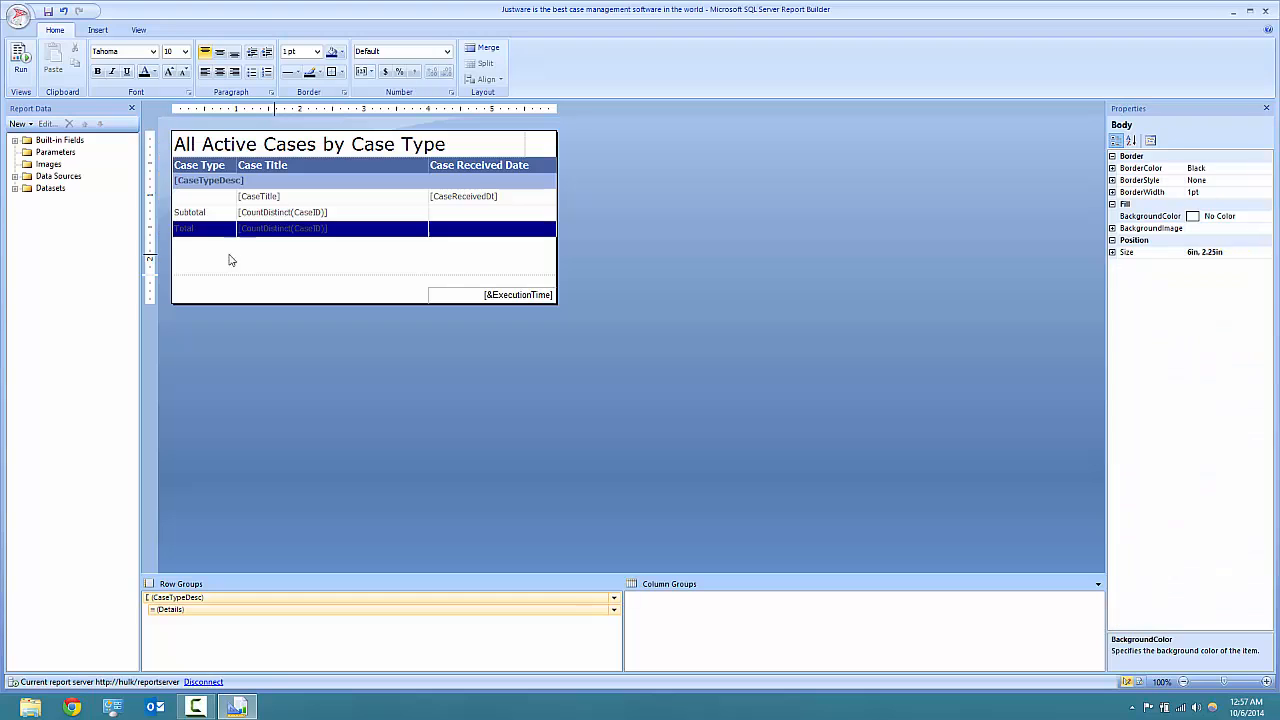
# - Format the Total row's text as white and bold, and check its appearance in a report run
pyautogui.click(211, 235)
pyautogui.click(214, 250)
pyautogui.click(213, 238)
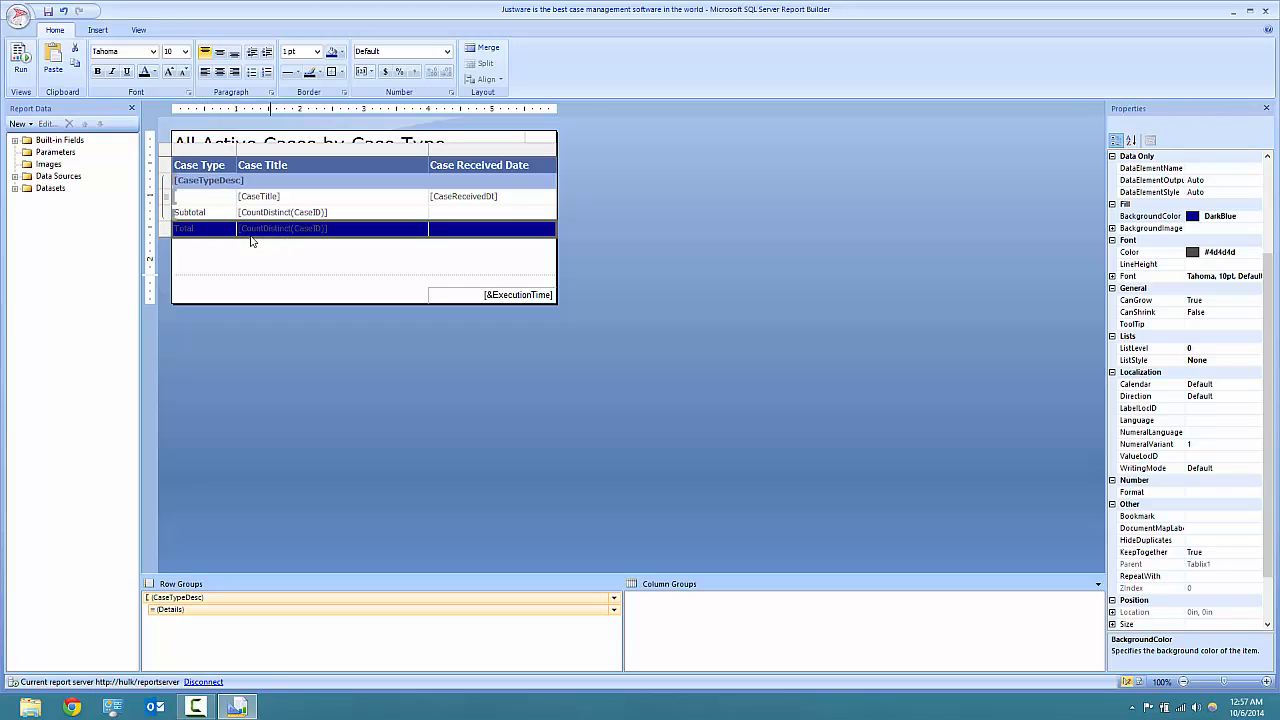
pyautogui.click(154, 72)
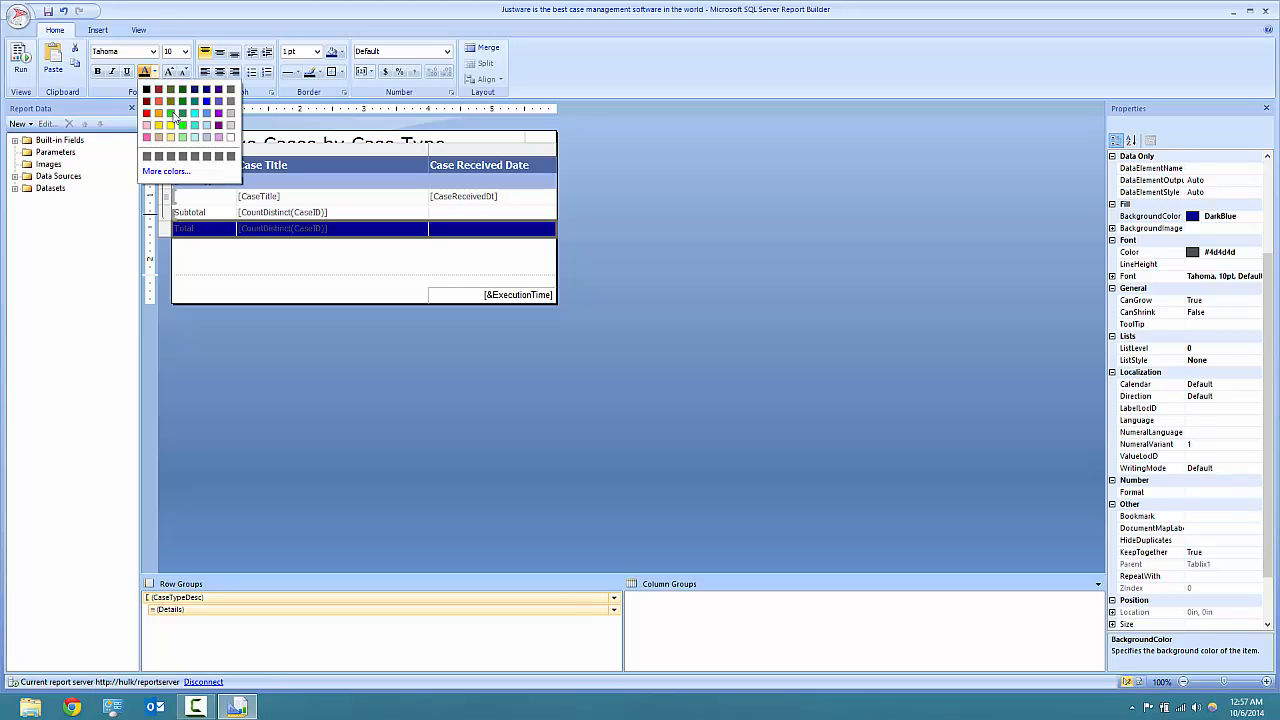
pyautogui.click(231, 137)
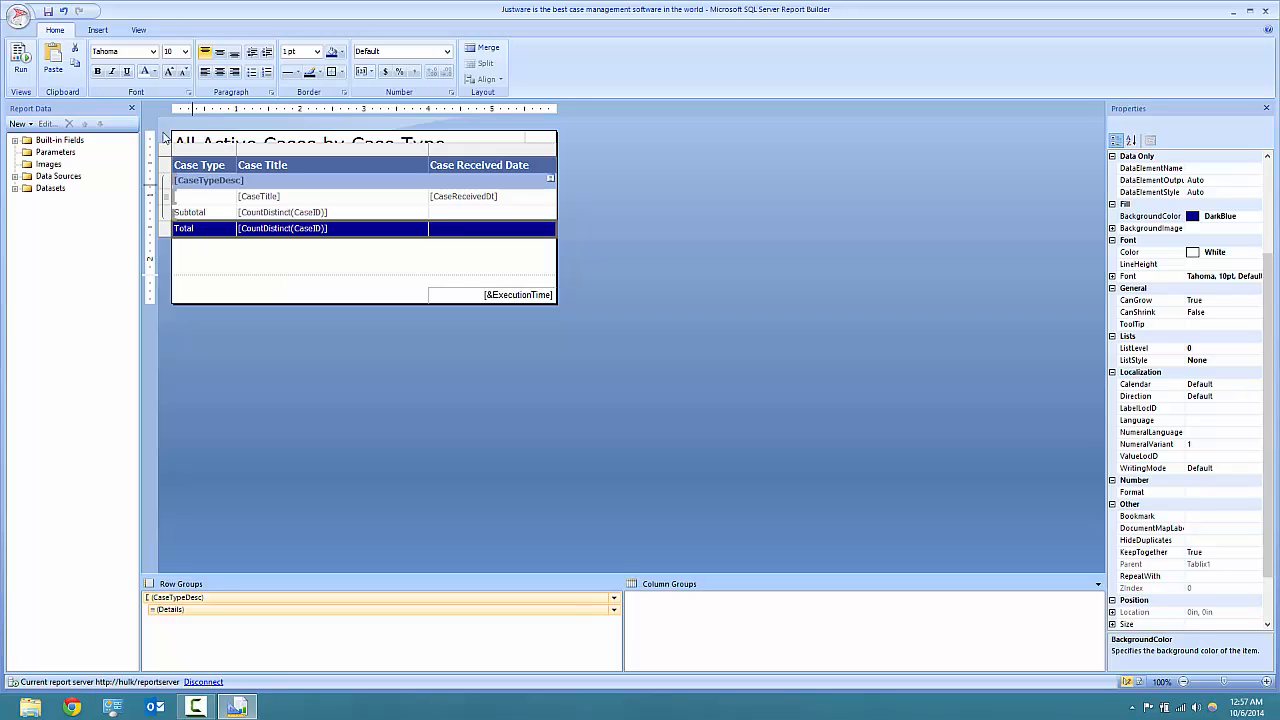
pyautogui.click(97, 72)
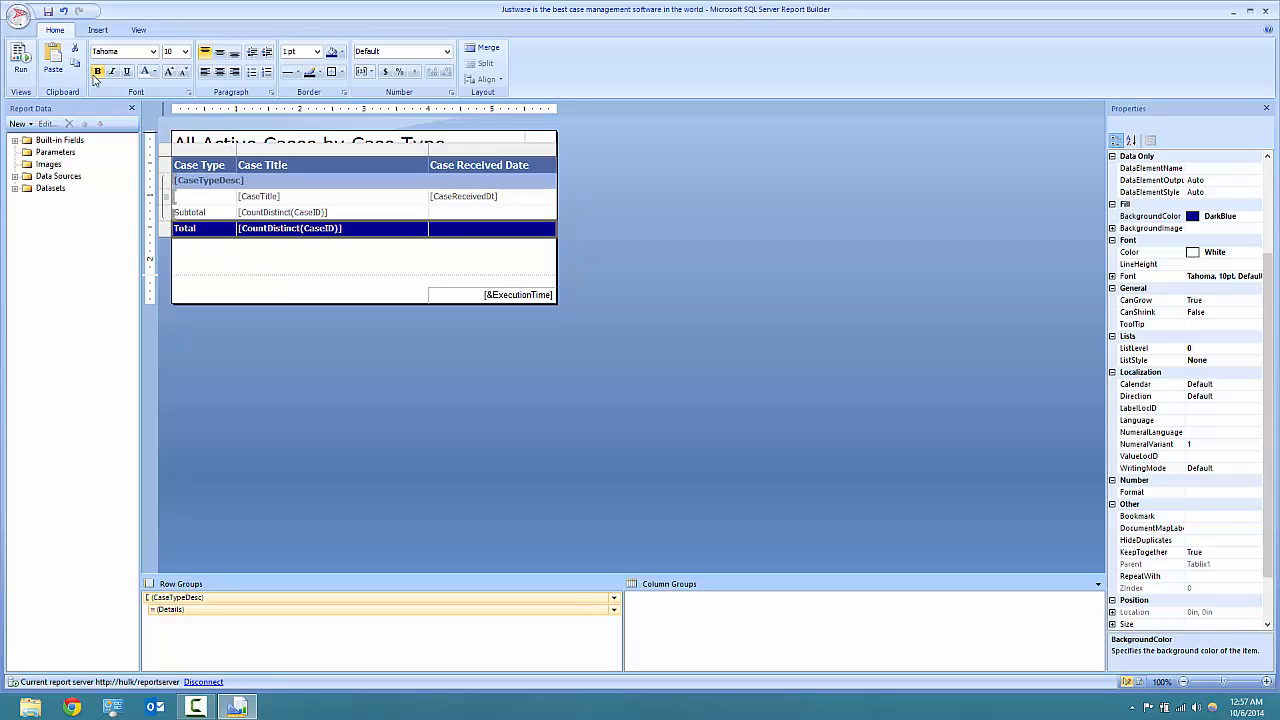
pyautogui.click(262, 257)
pyautogui.click(30, 78)
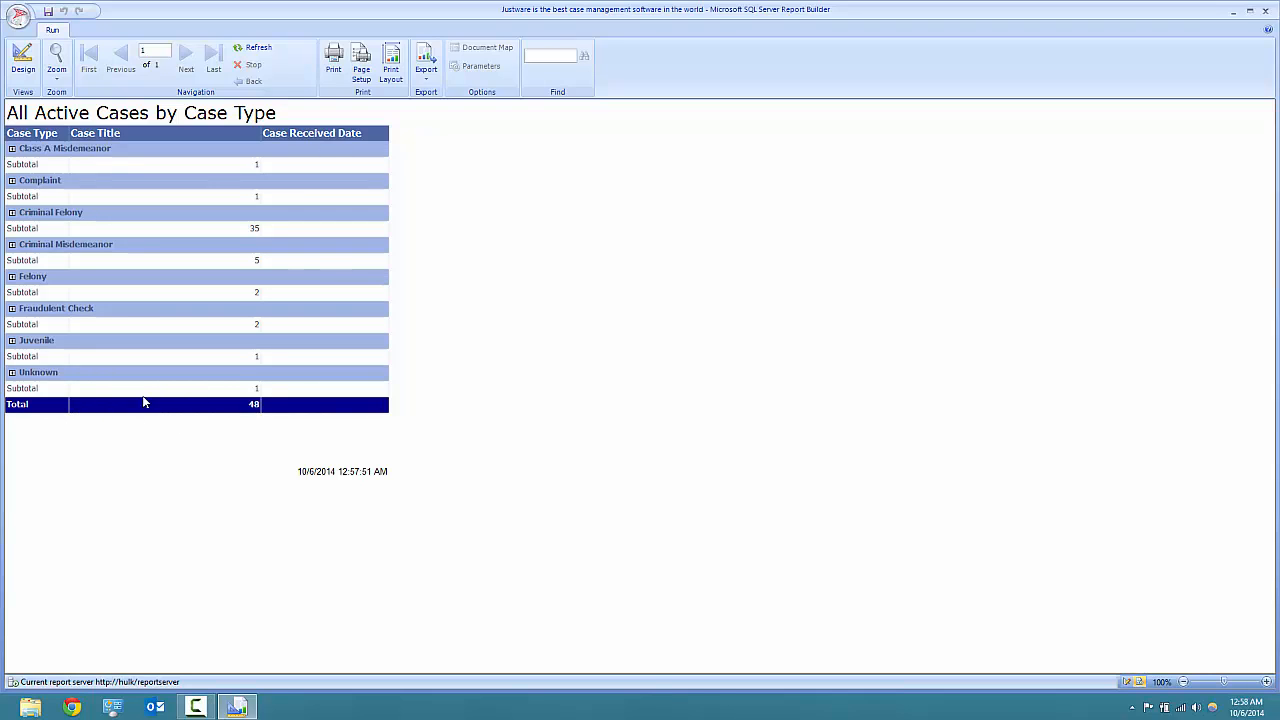
pyautogui.click(24, 62)
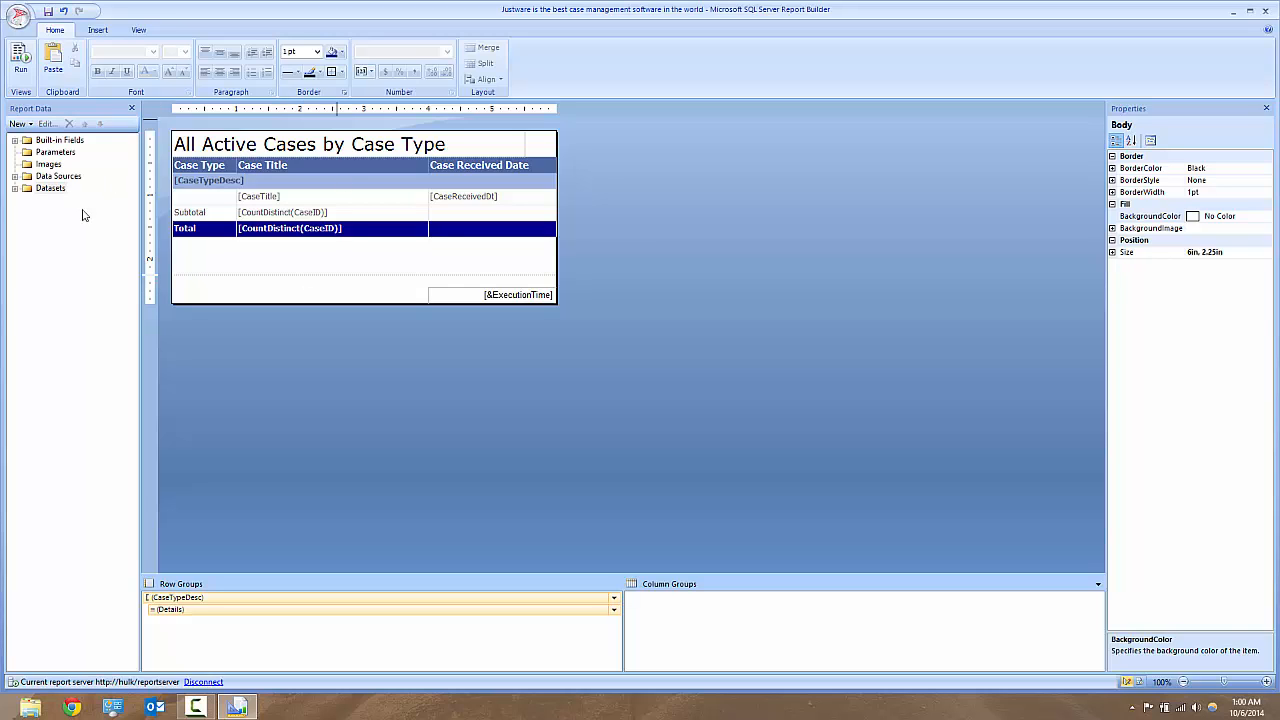
# - Open the DataSet1 query for editing and add two filters on the CaseReceivedDt field
pyautogui.click(15, 188)
pyautogui.rightClick(56, 203)
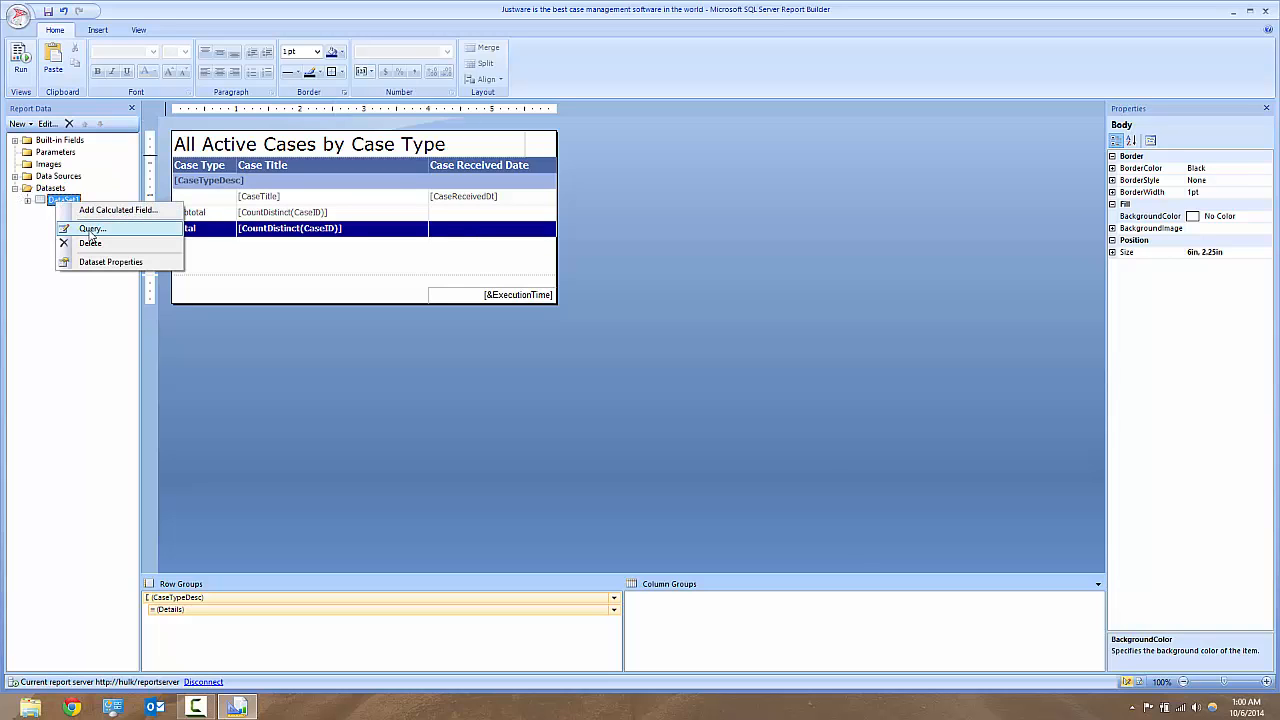
pyautogui.click(92, 228)
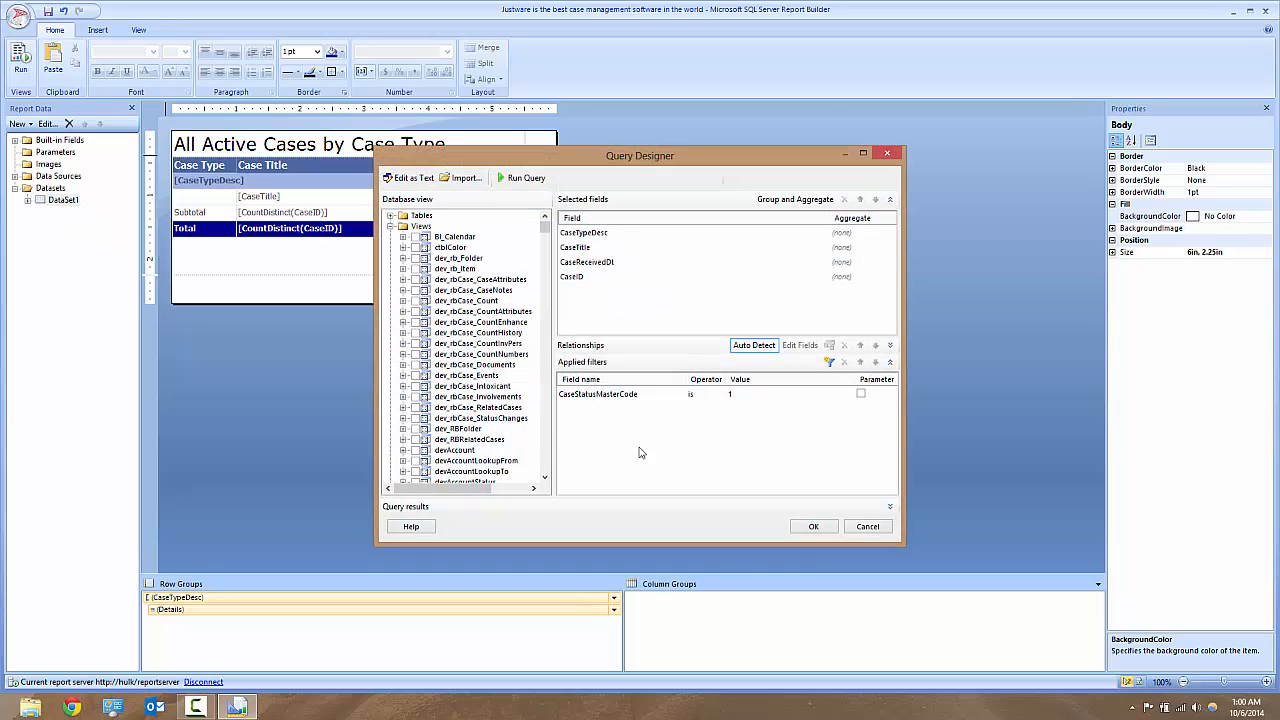
pyautogui.click(830, 366)
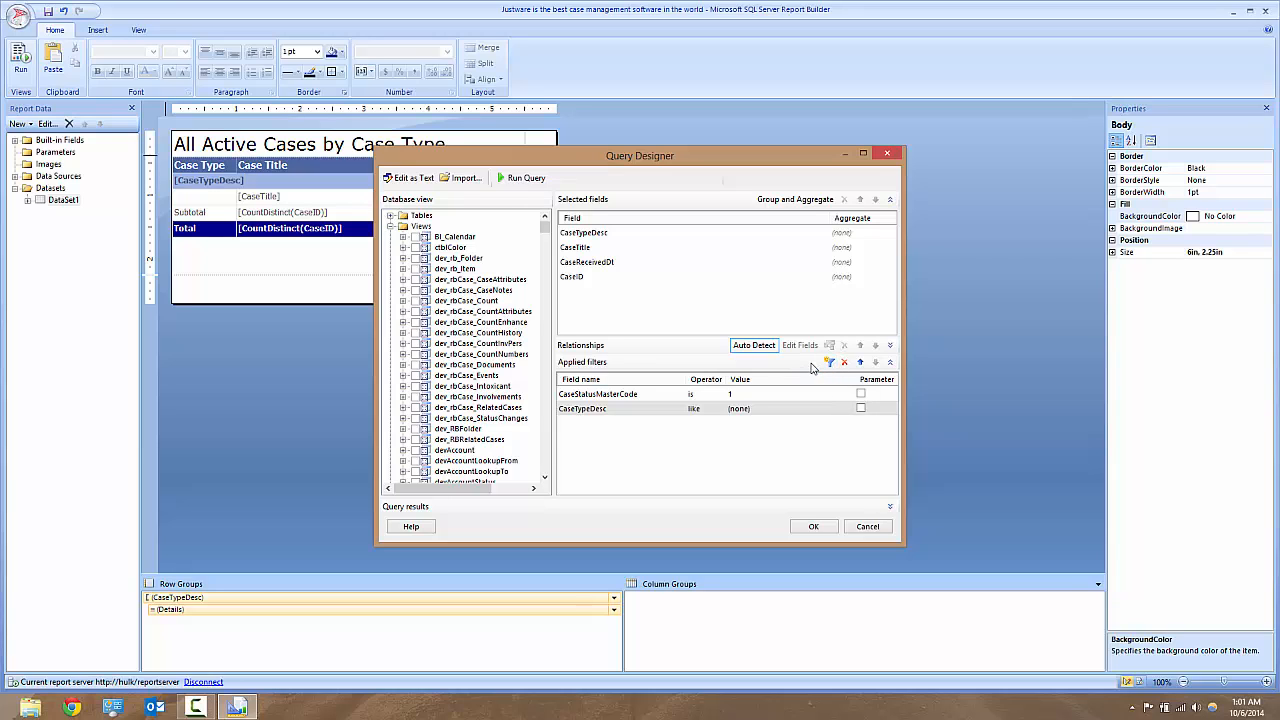
pyautogui.click(830, 364)
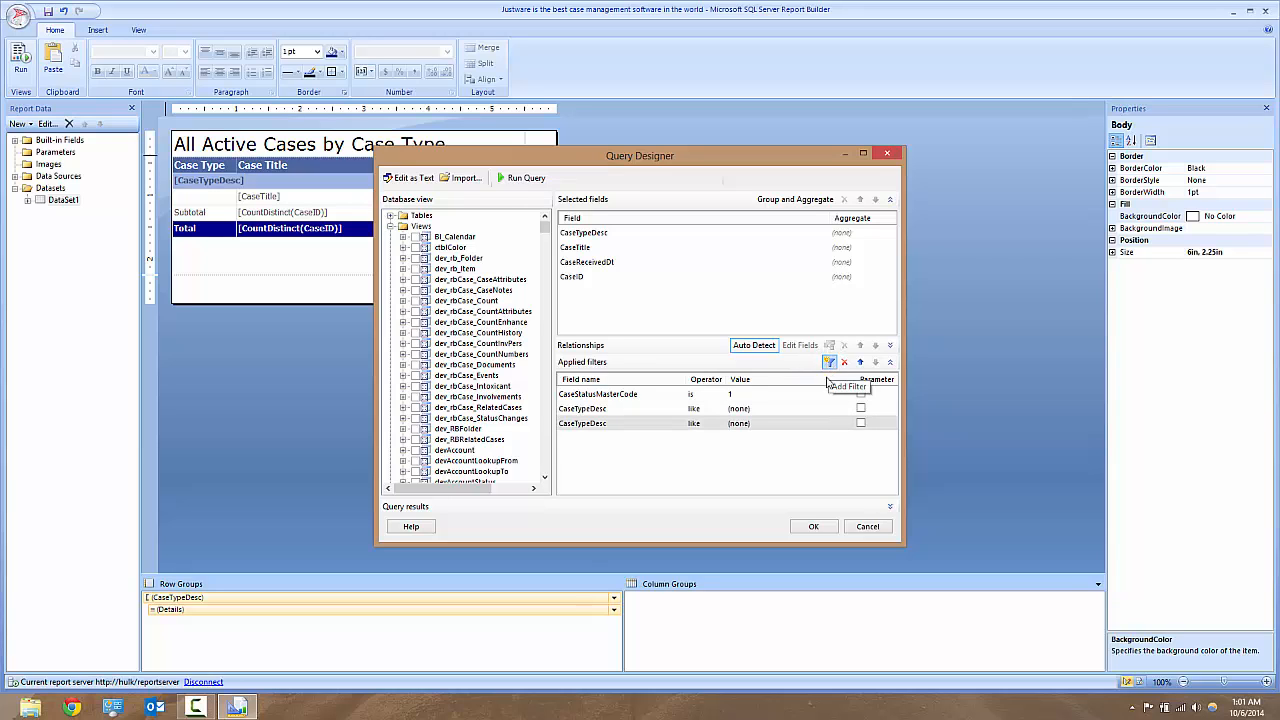
pyautogui.click(588, 409)
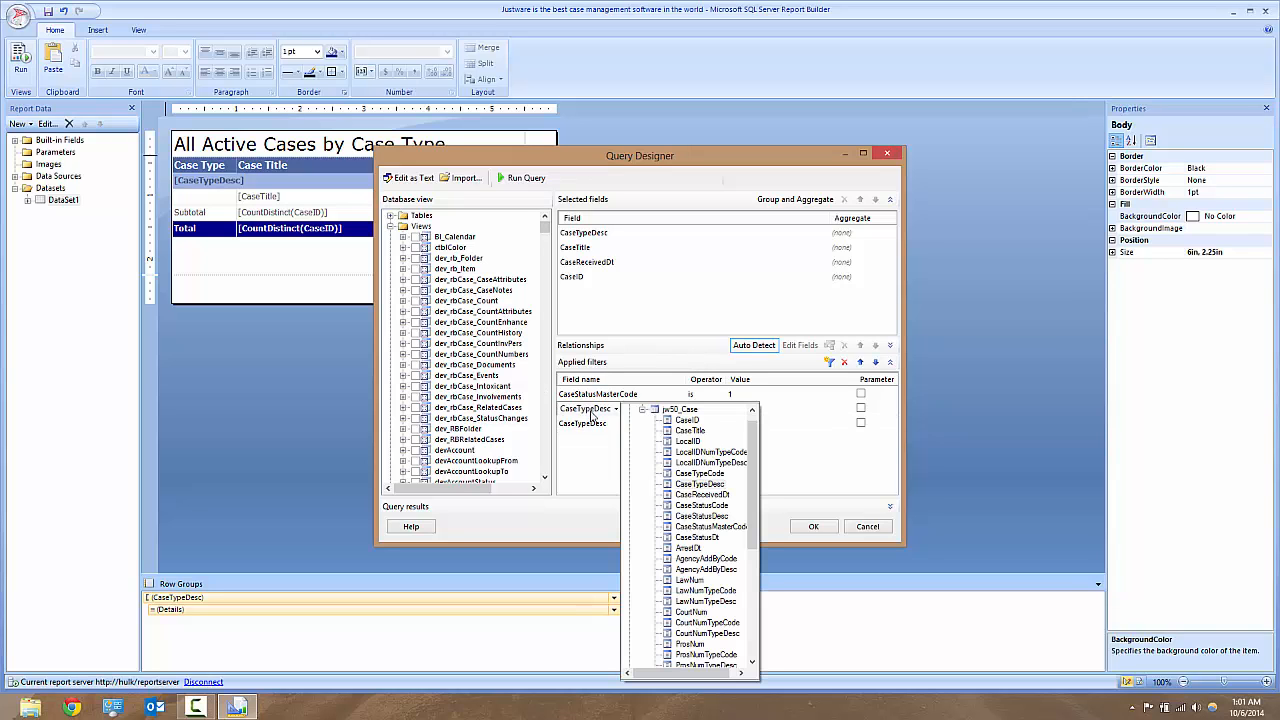
pyautogui.click(716, 495)
pyautogui.click(603, 423)
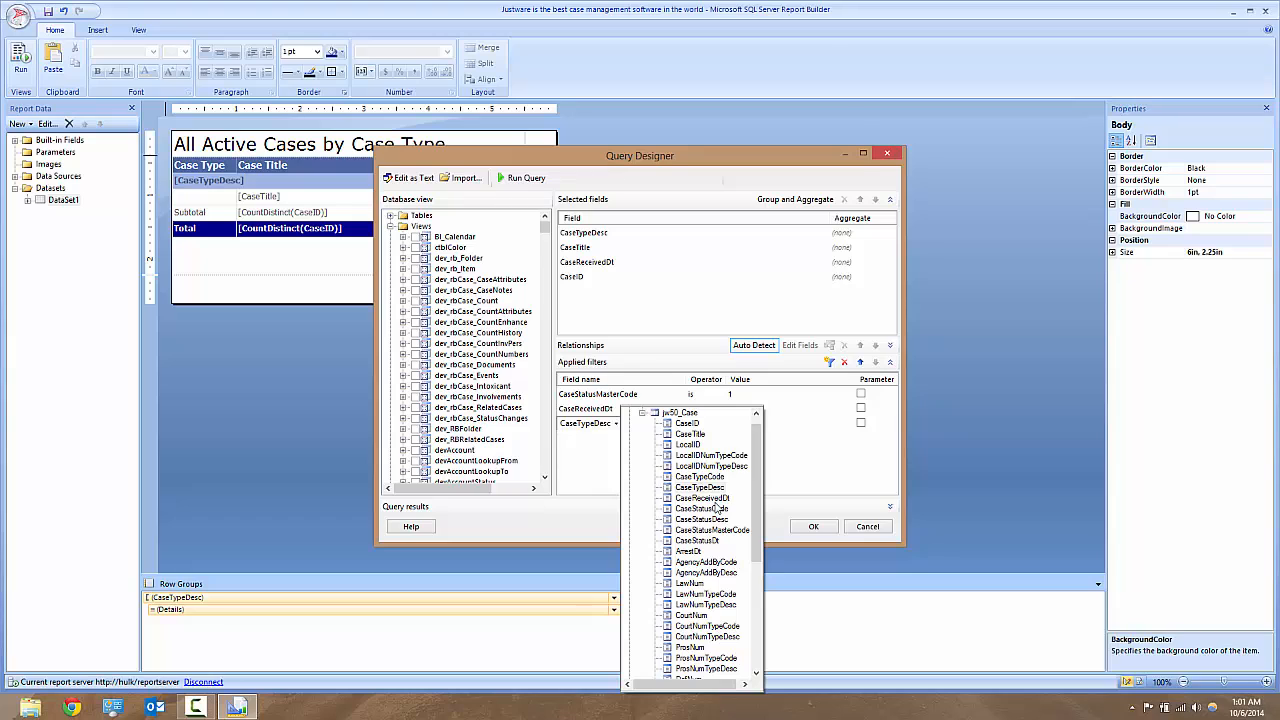
pyautogui.click(712, 497)
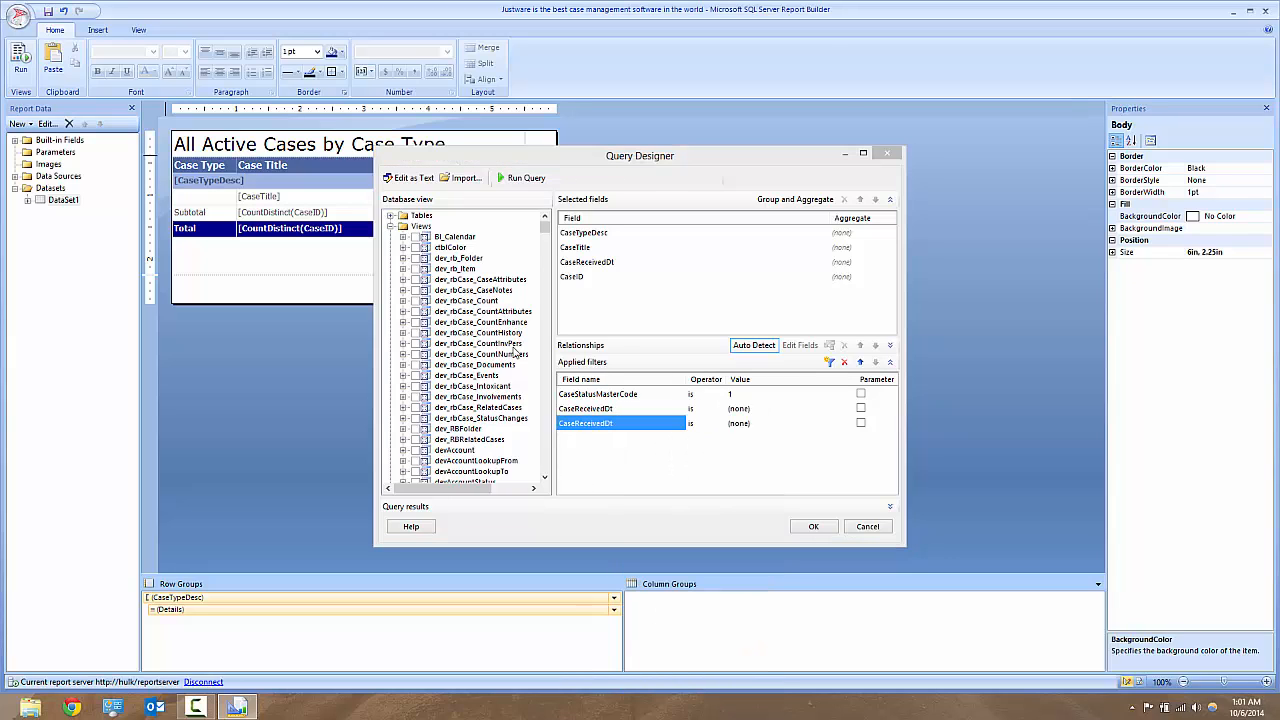
# - Set the first CaseReceivedDt filter's operator to is more than or equal to and make it a parameter
pyautogui.click(702, 414)
pyautogui.click(703, 438)
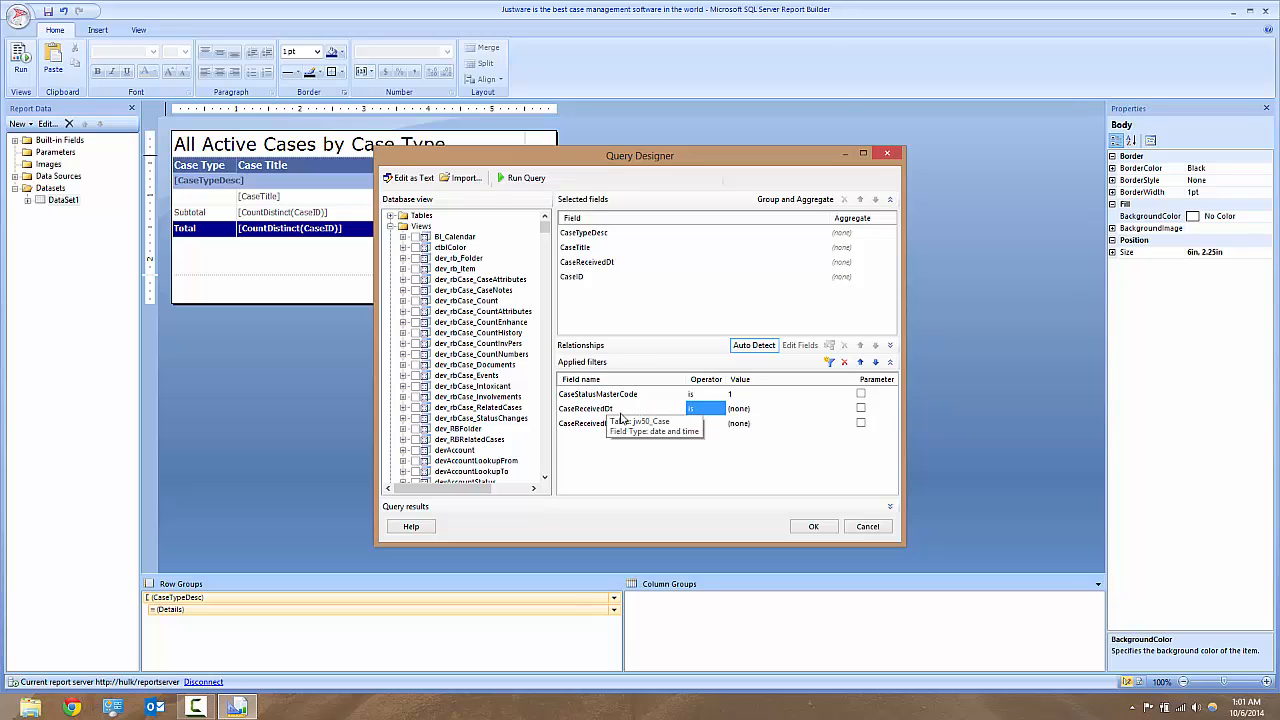
pyautogui.click(704, 412)
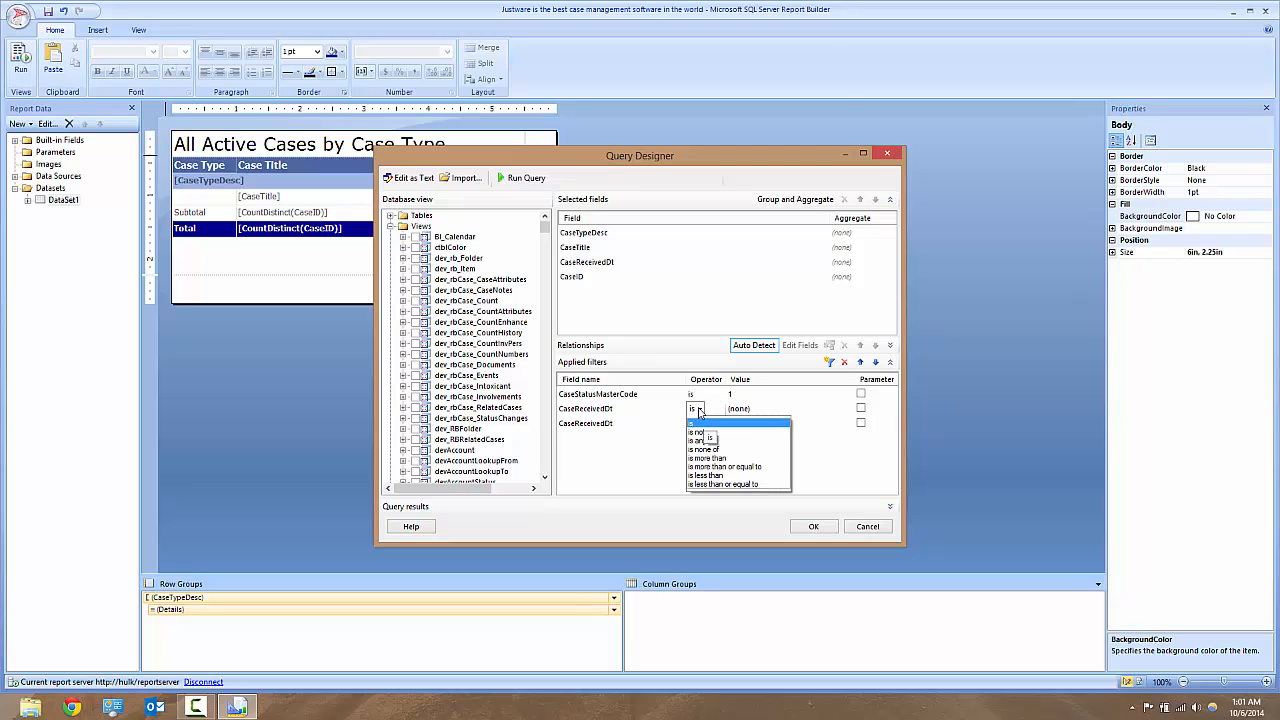
pyautogui.click(737, 467)
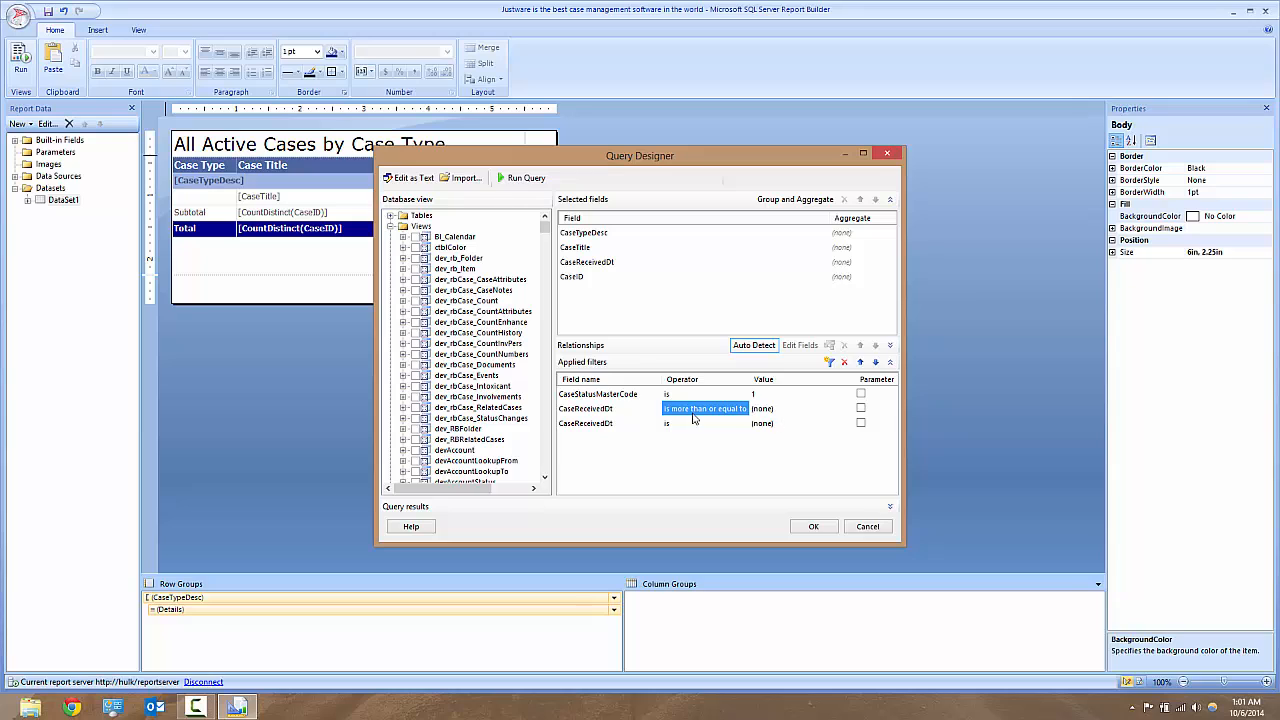
pyautogui.click(861, 409)
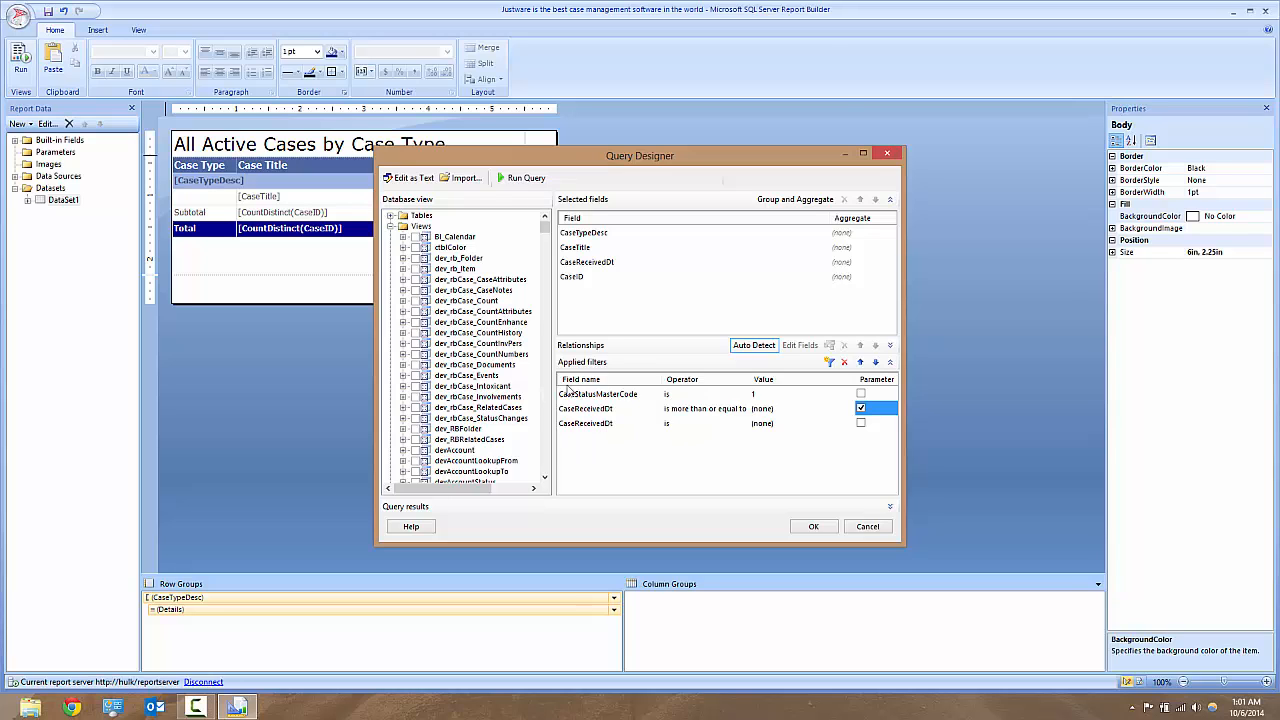
# - Make the second CaseReceivedDt filter an is less than or equal to parameter, and apply the query, showing the report's parameters
pyautogui.click(680, 424)
pyautogui.click(680, 425)
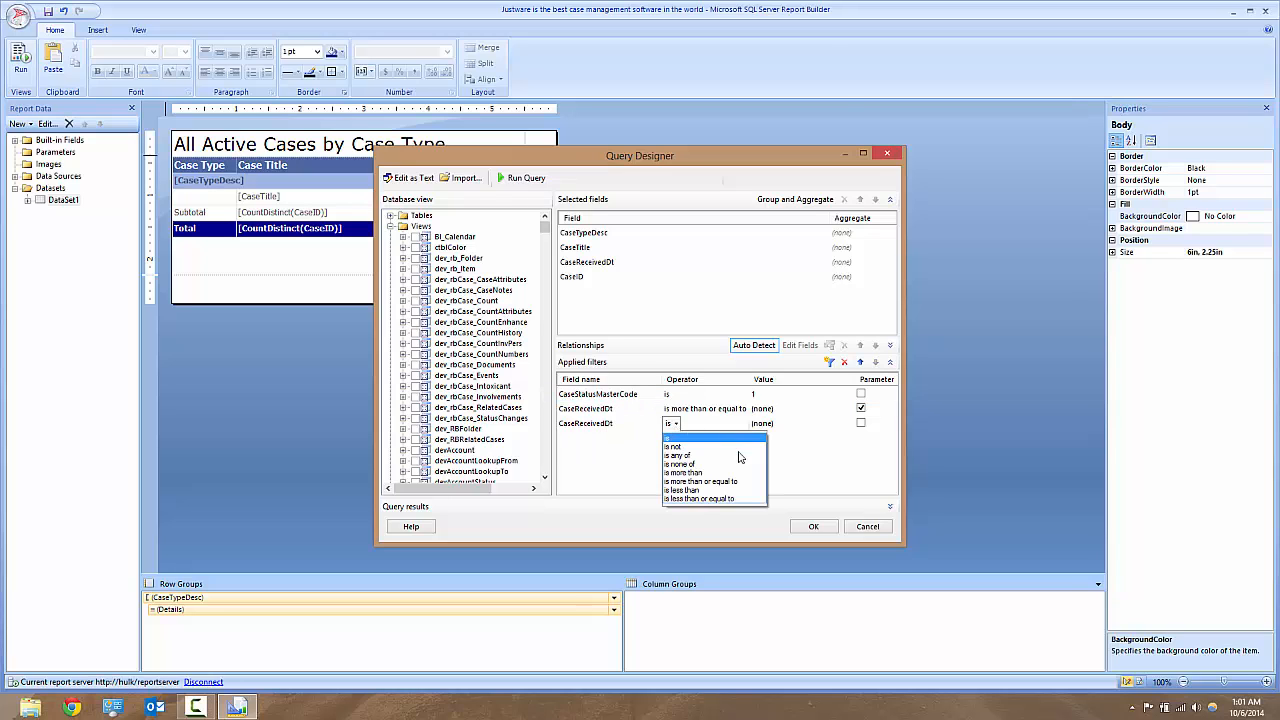
pyautogui.click(712, 498)
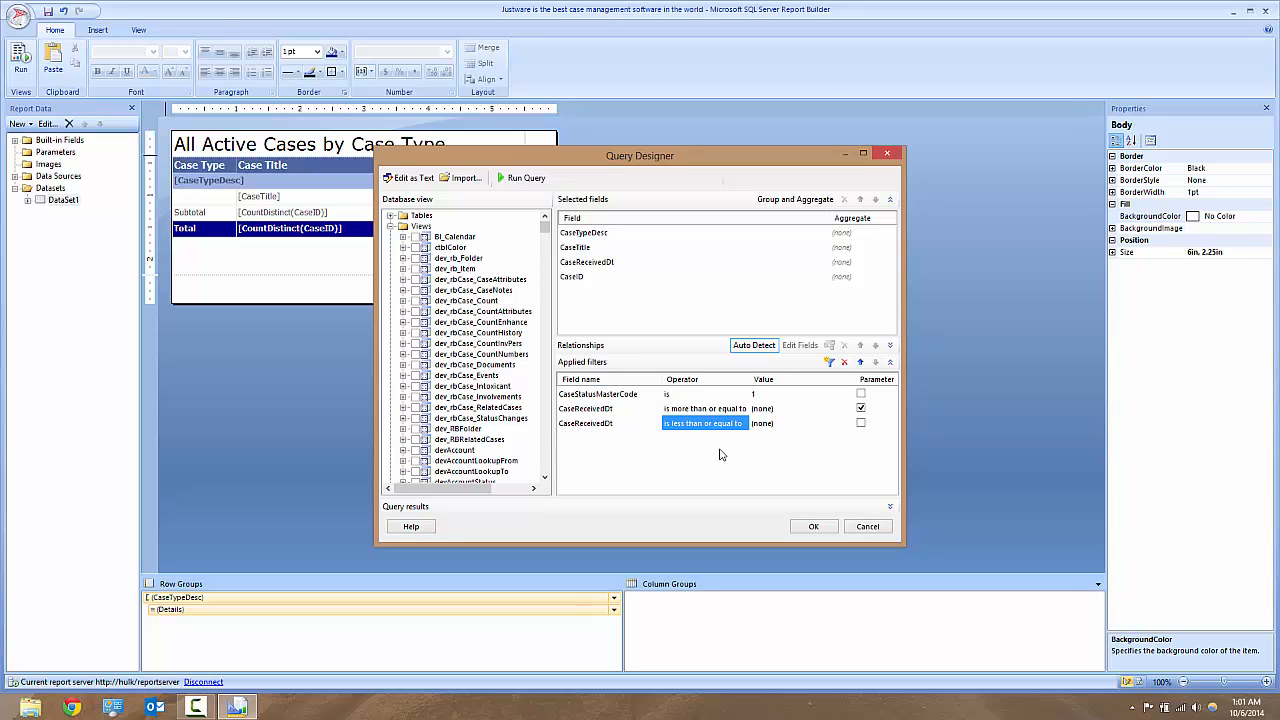
pyautogui.click(862, 425)
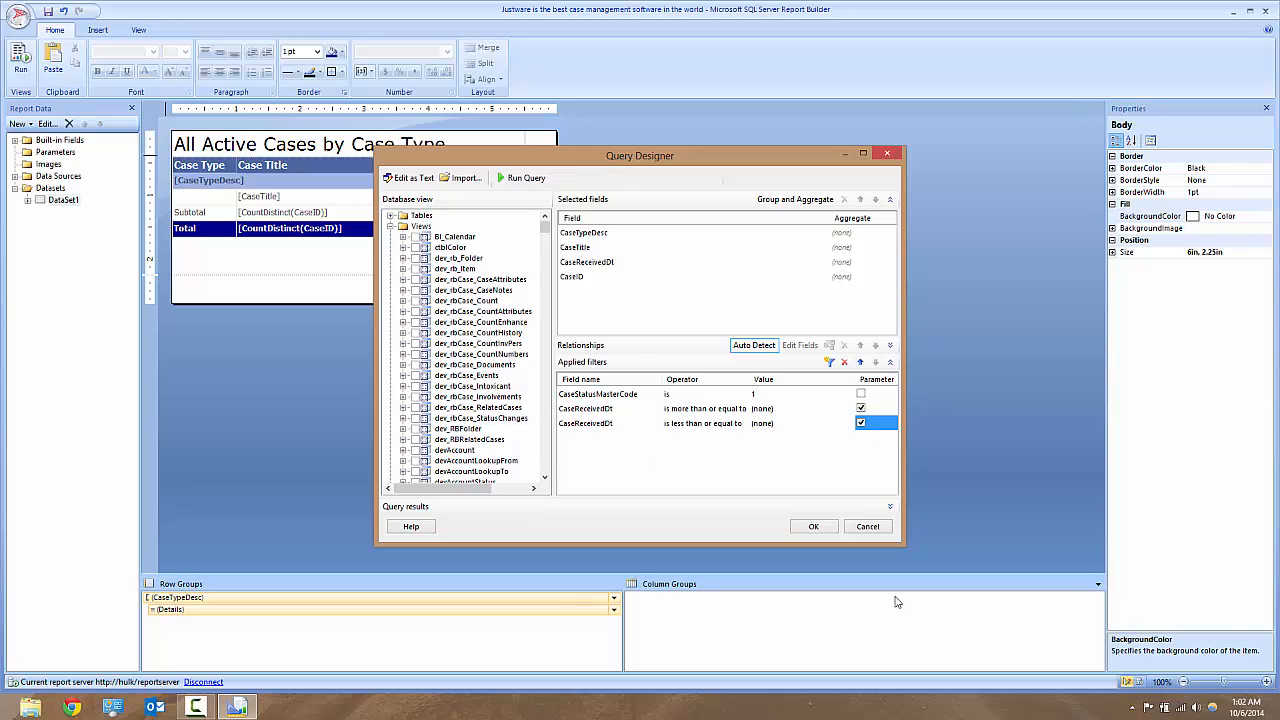
pyautogui.click(819, 529)
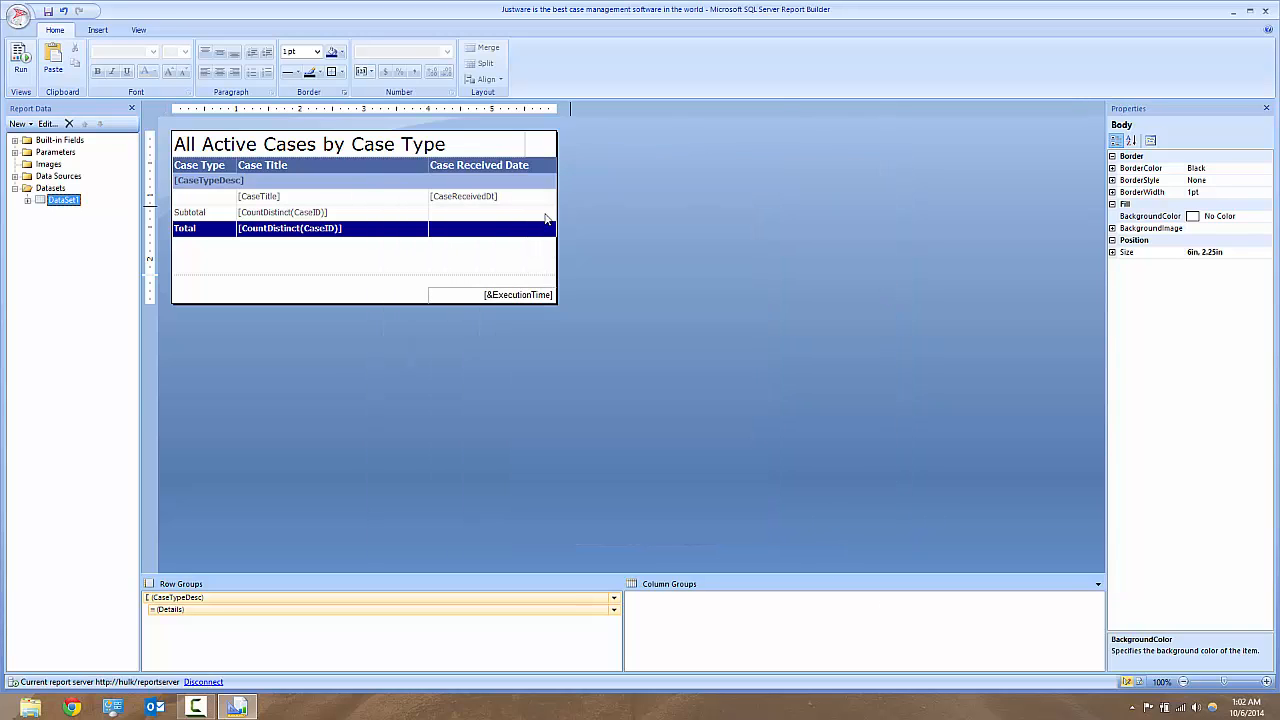
pyautogui.click(14, 153)
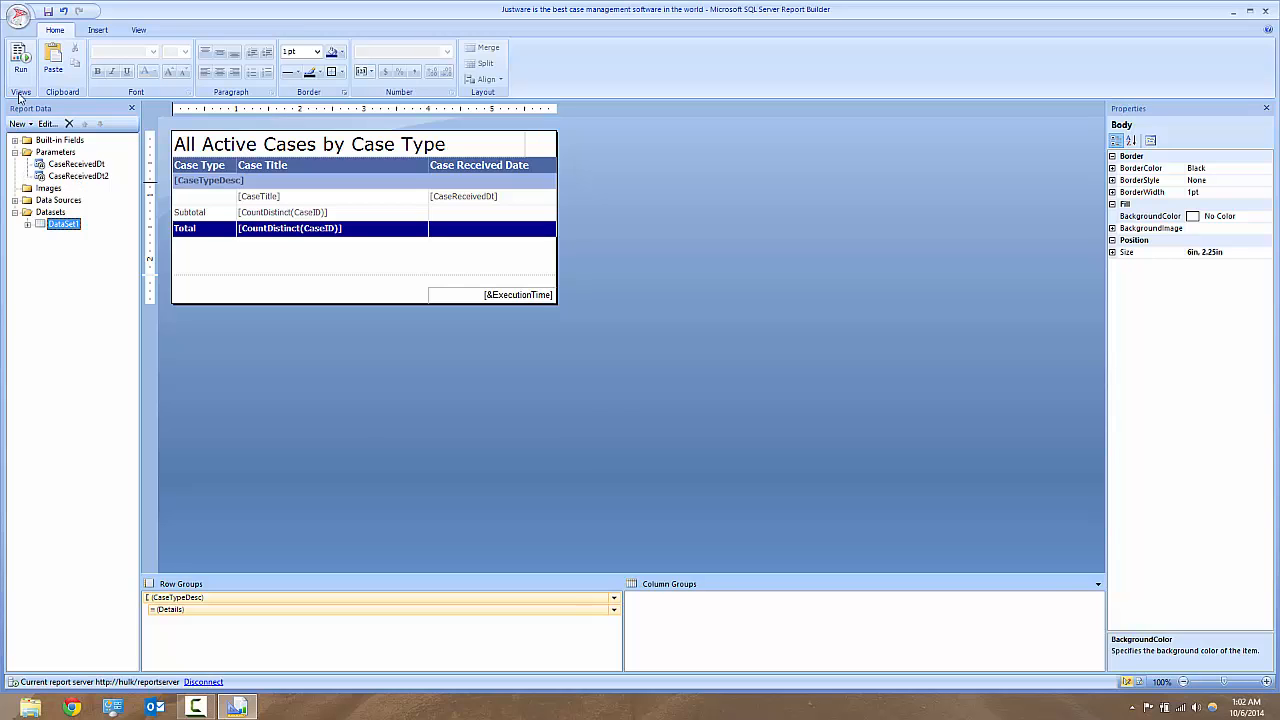
# - Run the report and set the Case Received Dt parameter to 7/1/2014
pyautogui.click(20, 60)
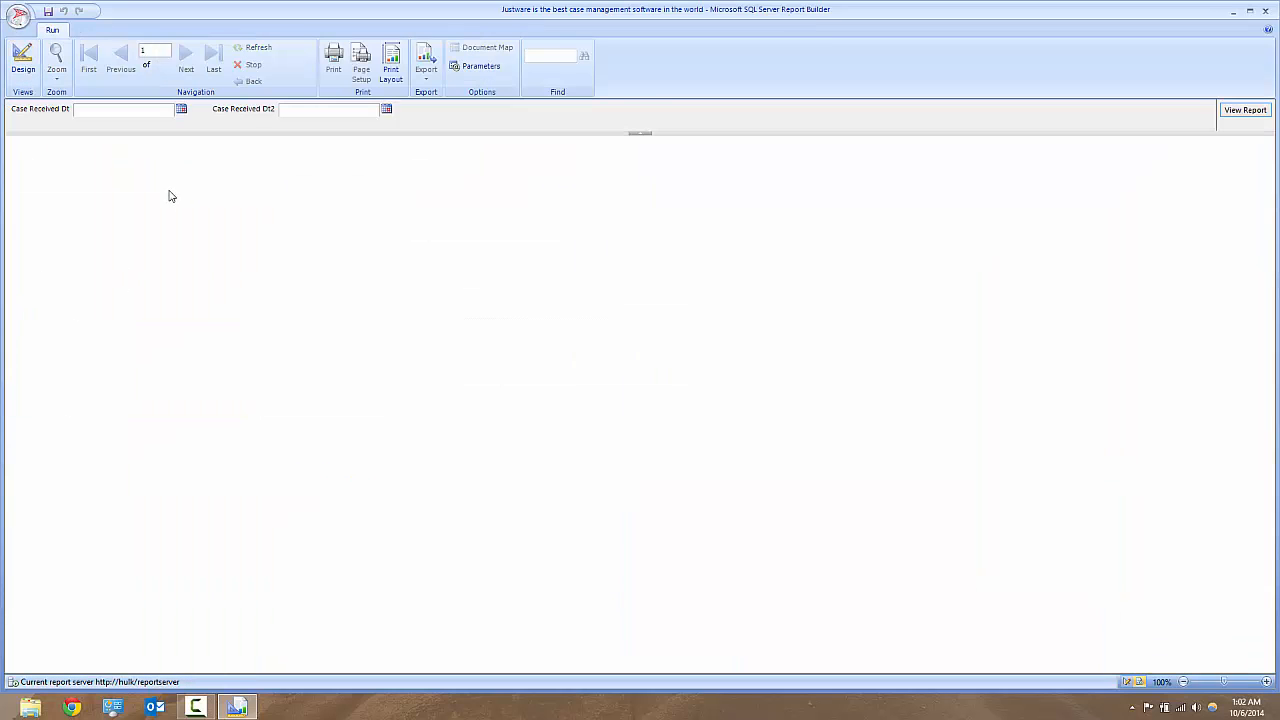
pyautogui.click(108, 114)
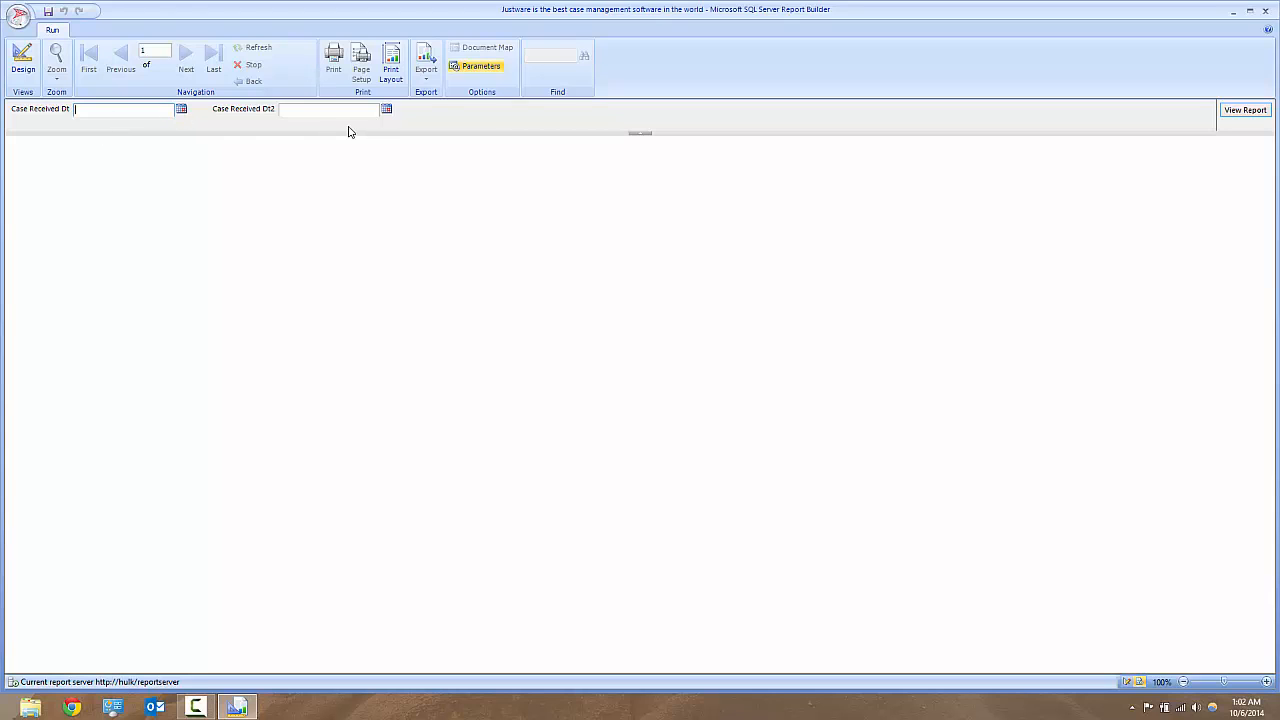
pyautogui.click(181, 109)
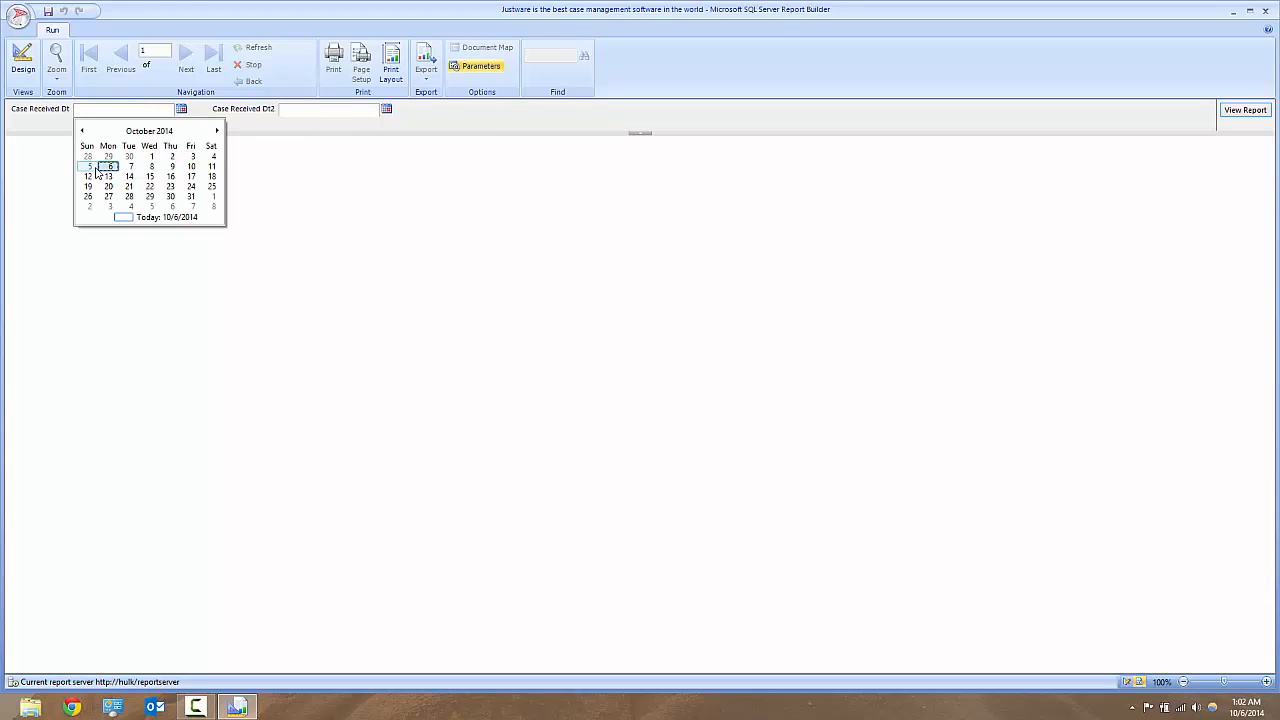
pyautogui.click(83, 132)
pyautogui.click(83, 132)
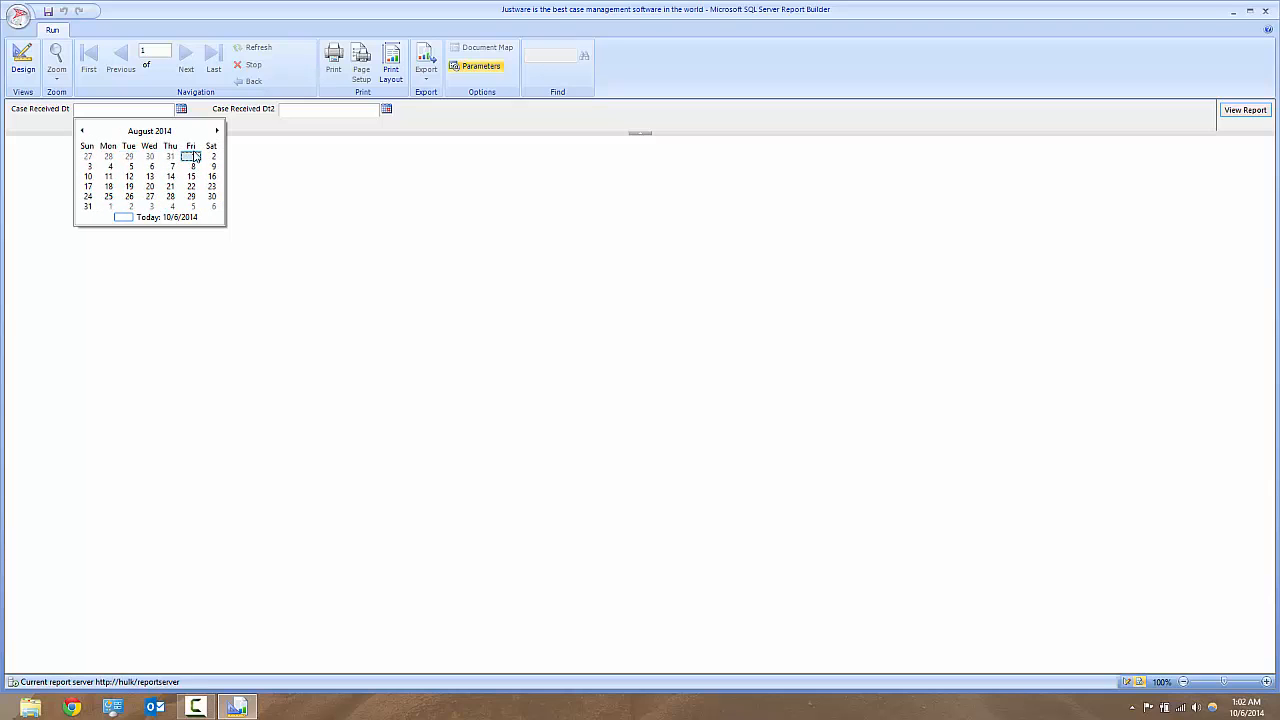
pyautogui.click(83, 132)
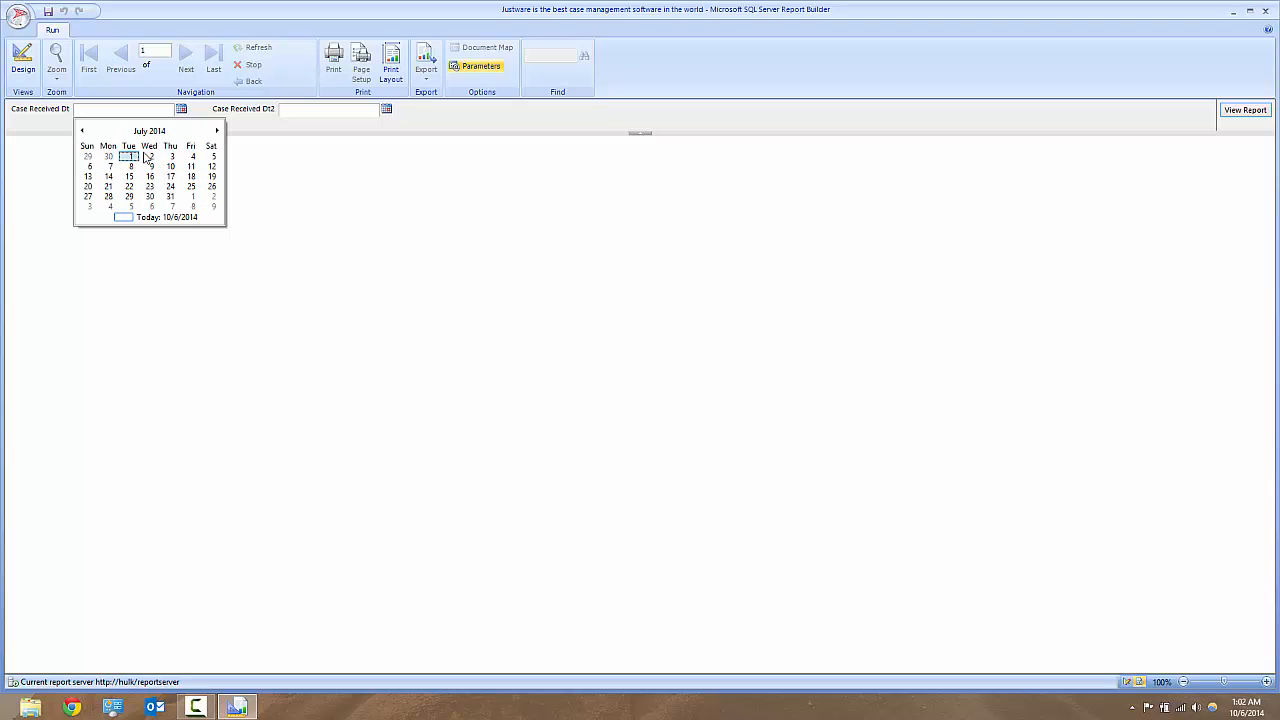
pyautogui.click(130, 157)
# - Generate the report with Case Received Dt2 set to 10/13/2014, and expand the Felony group
pyautogui.click(386, 109)
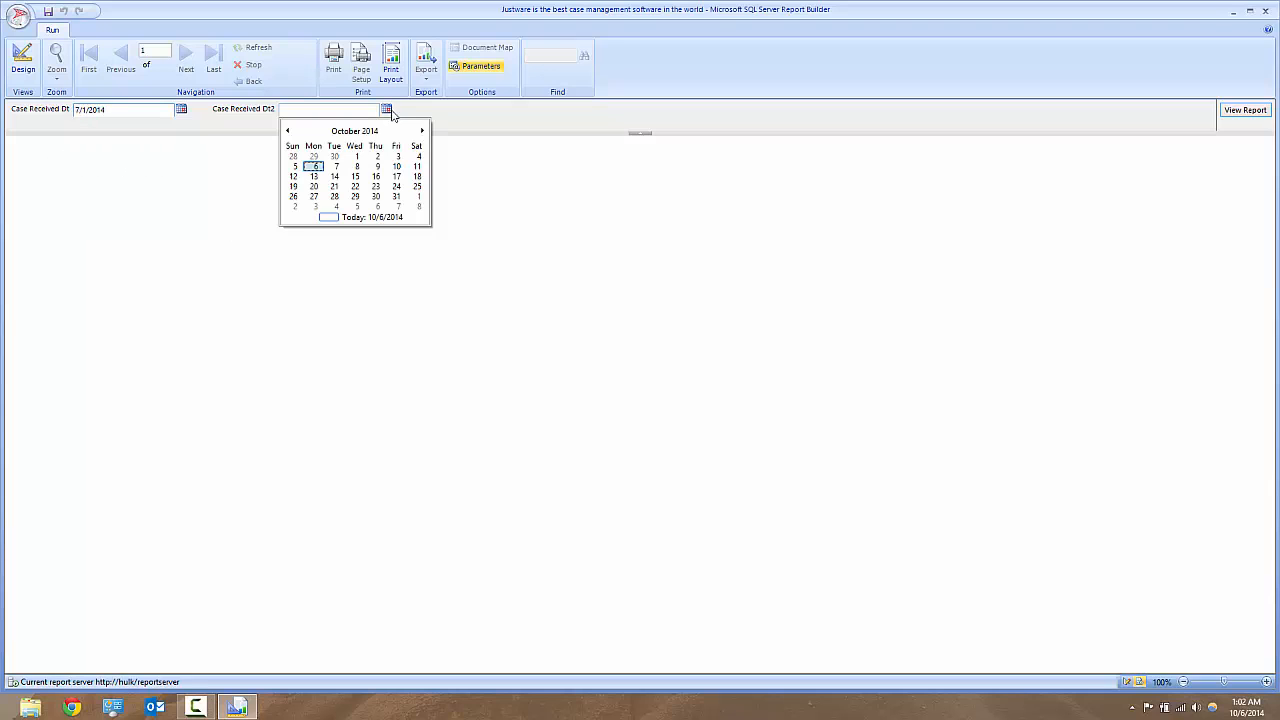
pyautogui.click(312, 175)
pyautogui.click(1240, 114)
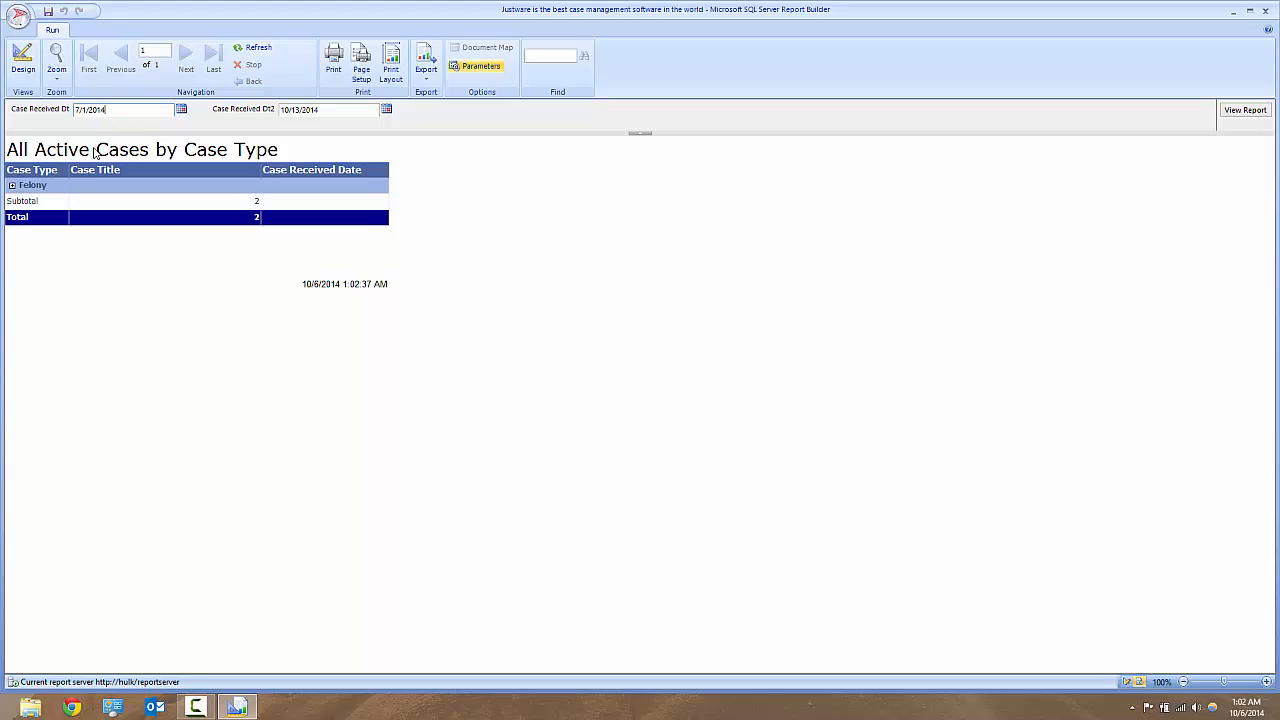
pyautogui.click(325, 116)
pyautogui.click(12, 185)
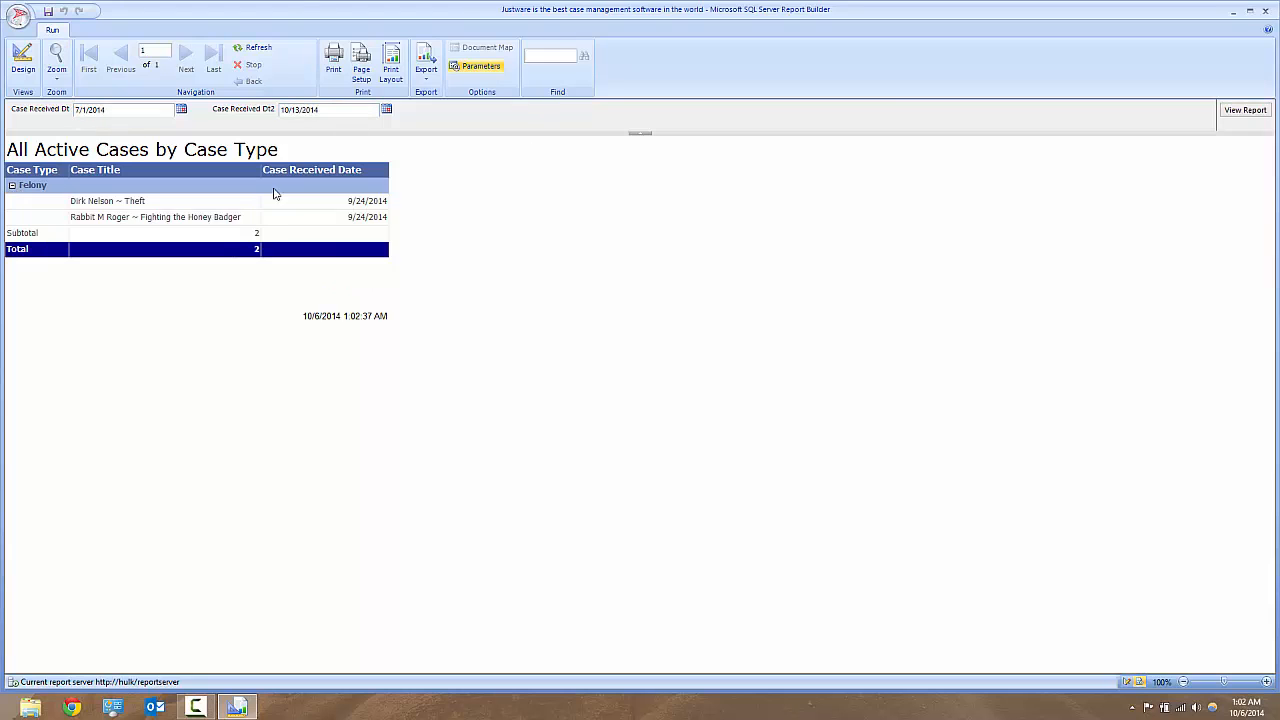
# - Return to the report design and open the text box properties of the CaseTitle cell at its general name and value options
pyautogui.click(23, 62)
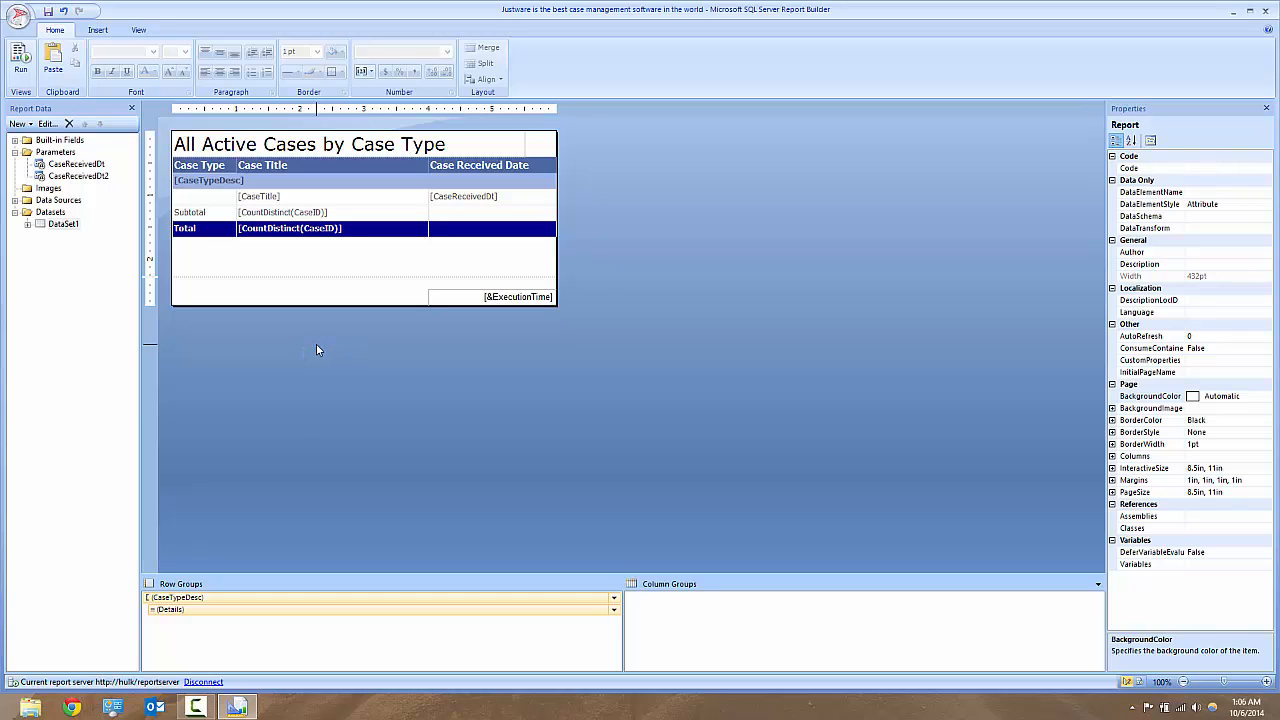
pyautogui.rightClick(295, 200)
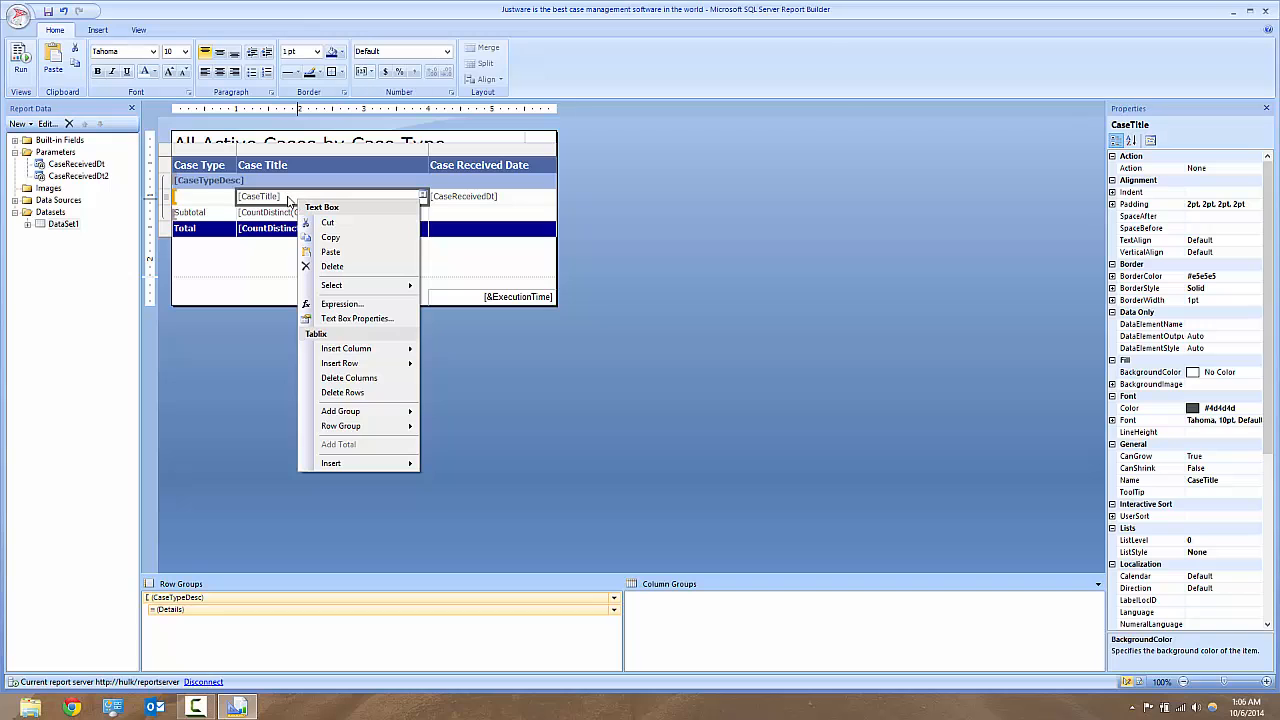
pyautogui.click(357, 318)
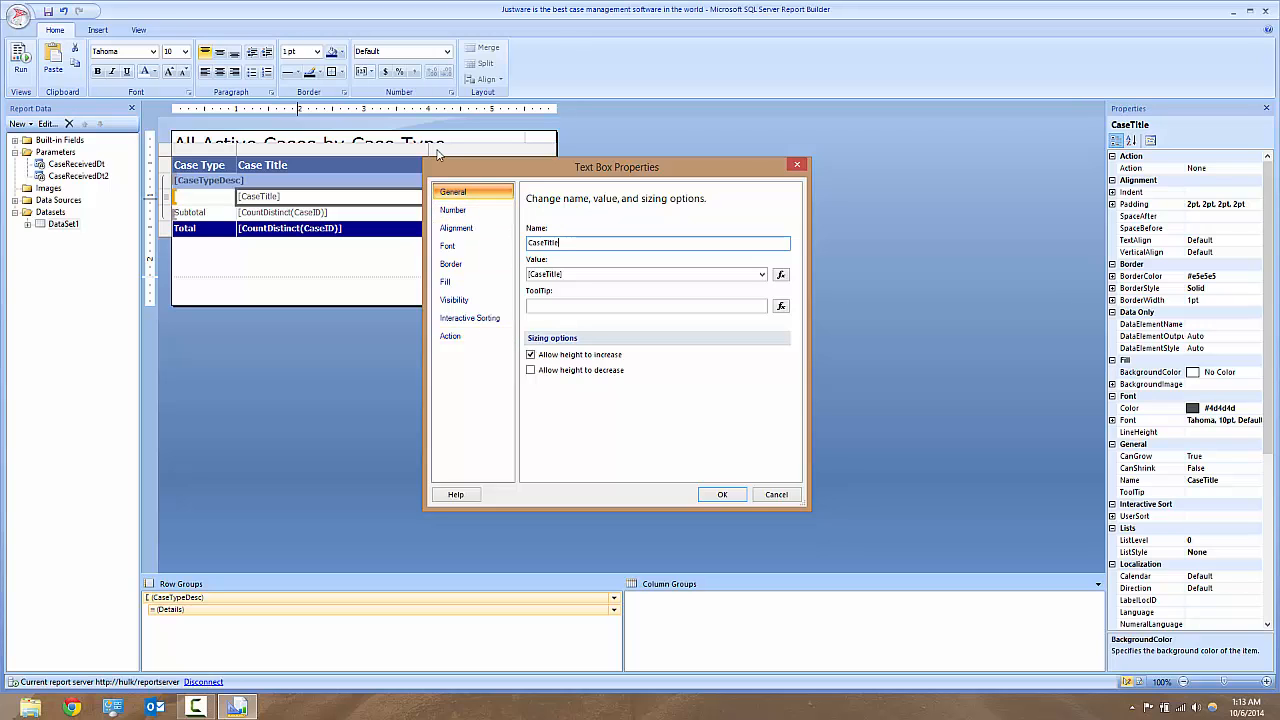
pyautogui.click(470, 194)
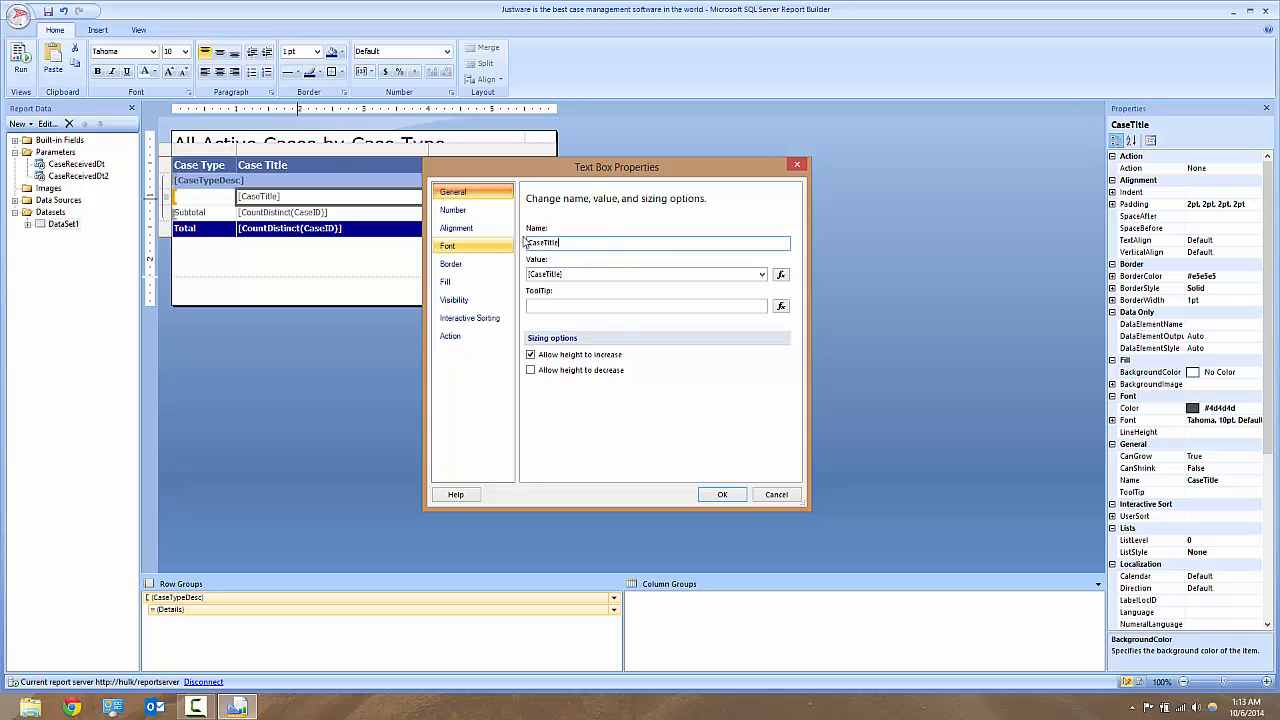
pyautogui.click(557, 243)
pyautogui.doubleClick(560, 243)
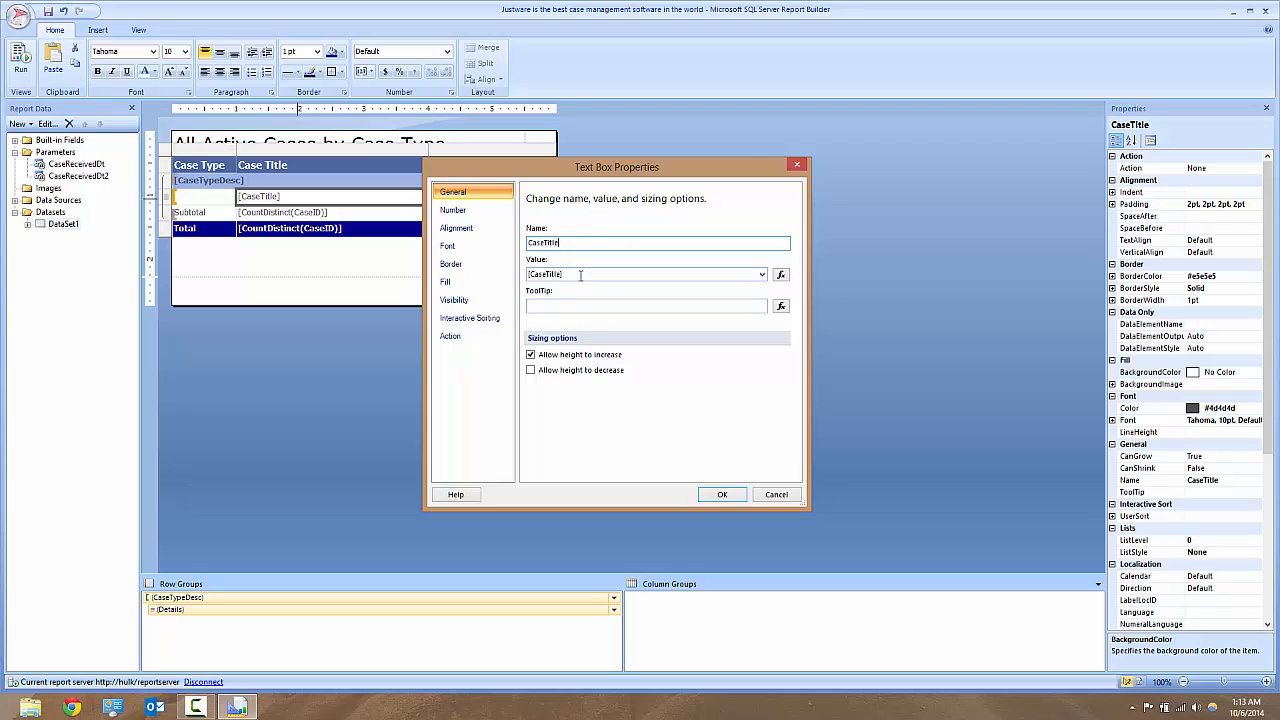
# - Review the field choices and expression behind the CaseTitle value, keeping CaseTitle, and set the tooltip to Test
pyautogui.click(763, 276)
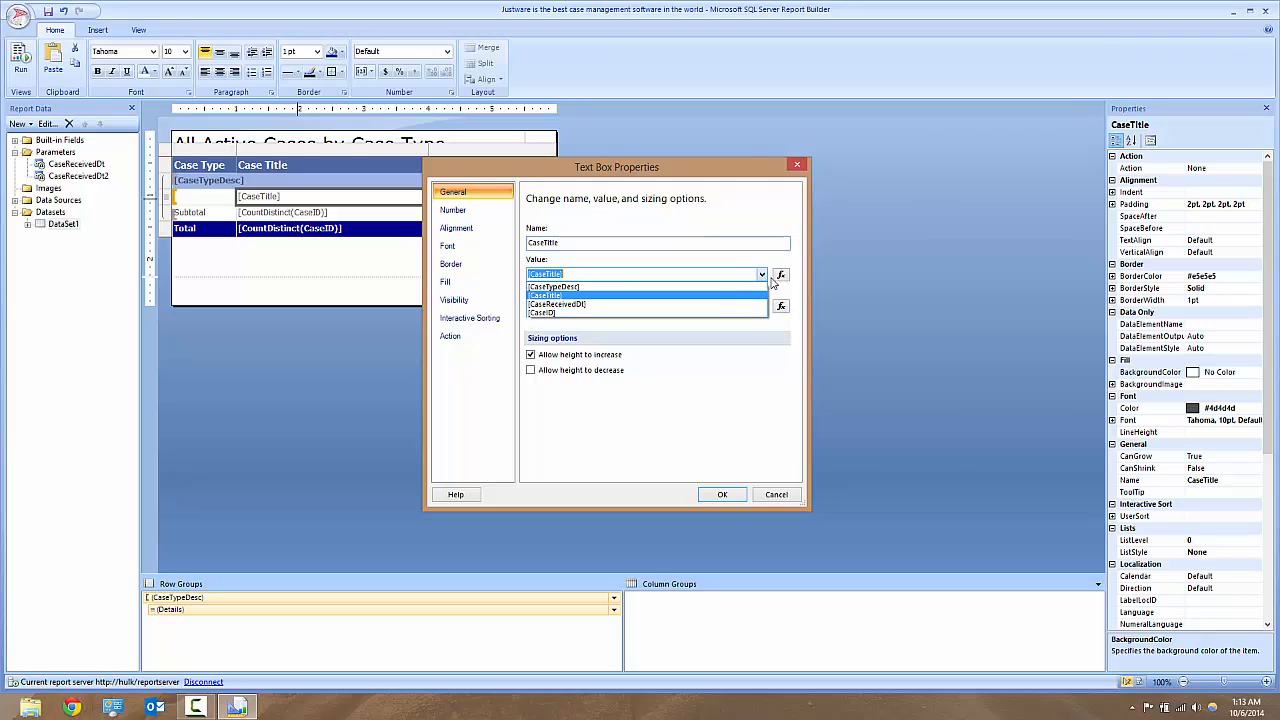
pyautogui.click(566, 295)
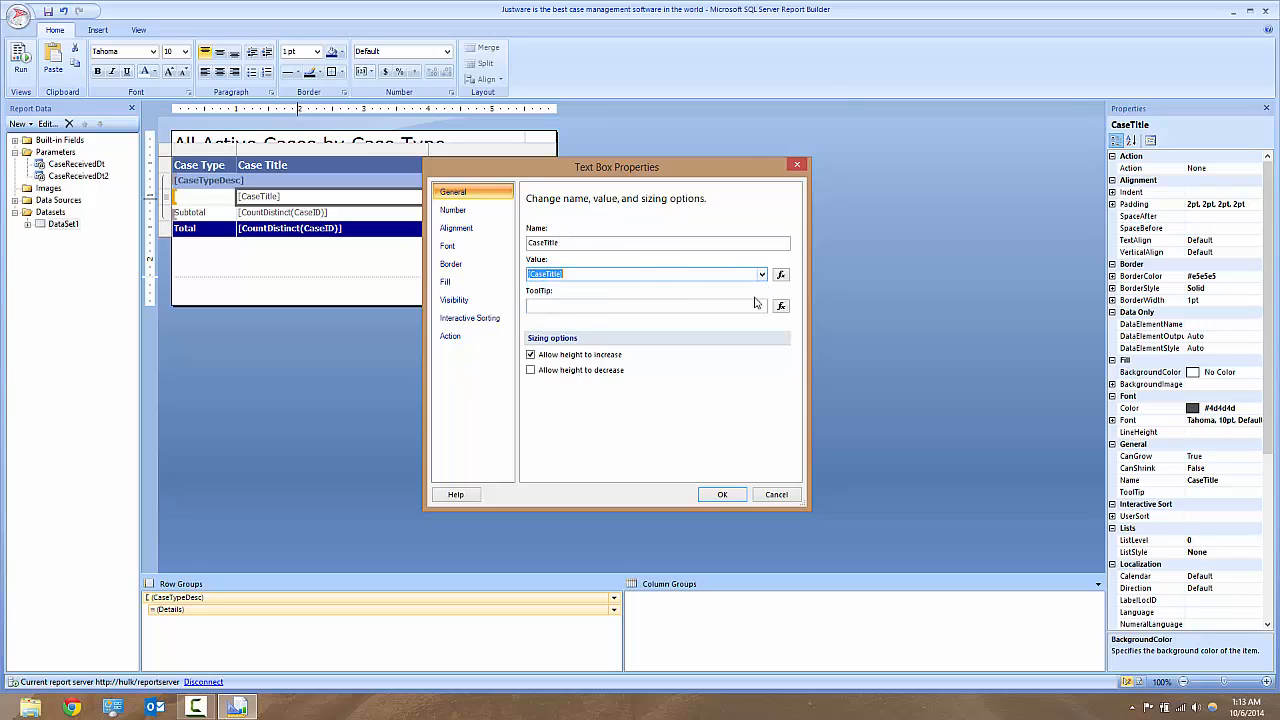
pyautogui.click(596, 278)
pyautogui.click(782, 277)
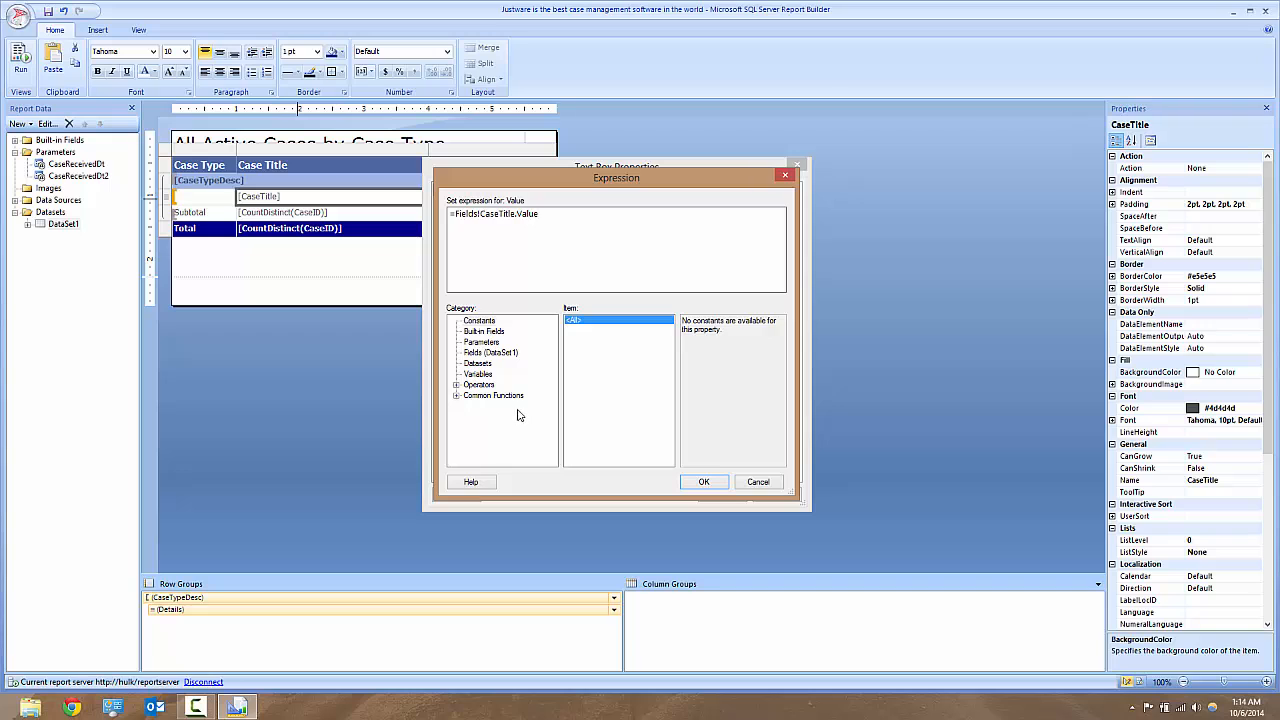
pyautogui.click(765, 484)
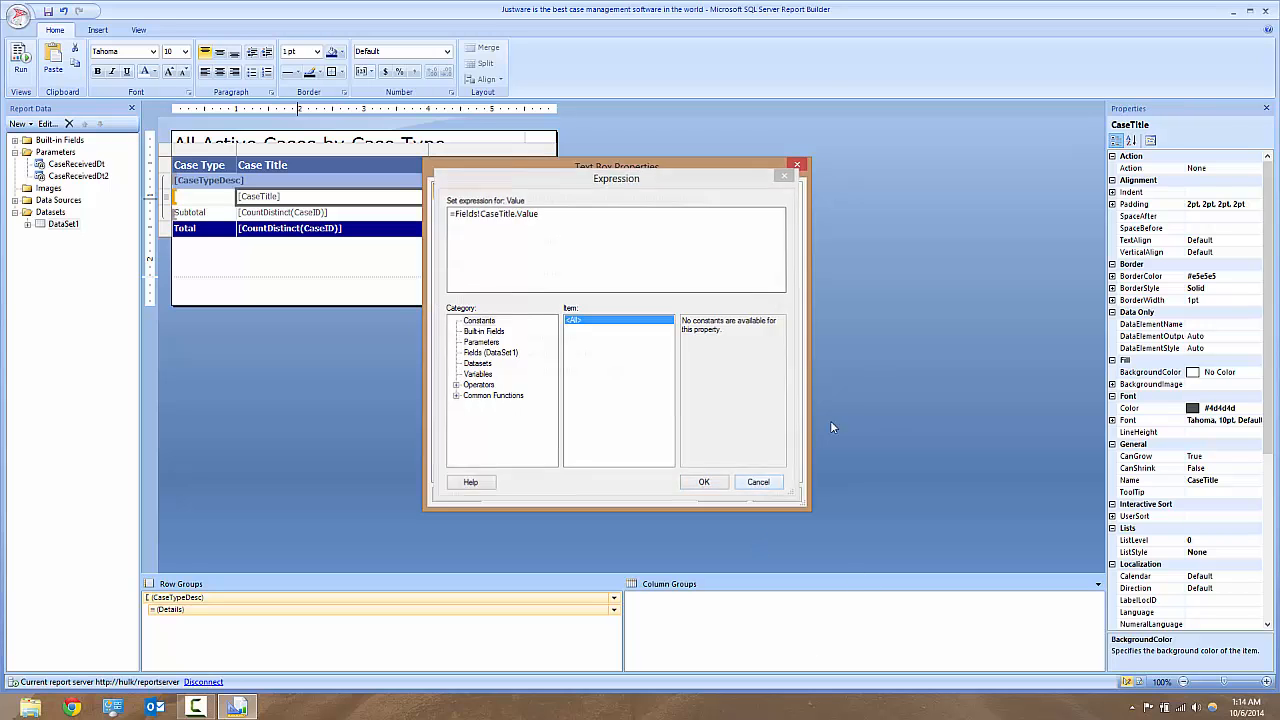
pyautogui.click(554, 307)
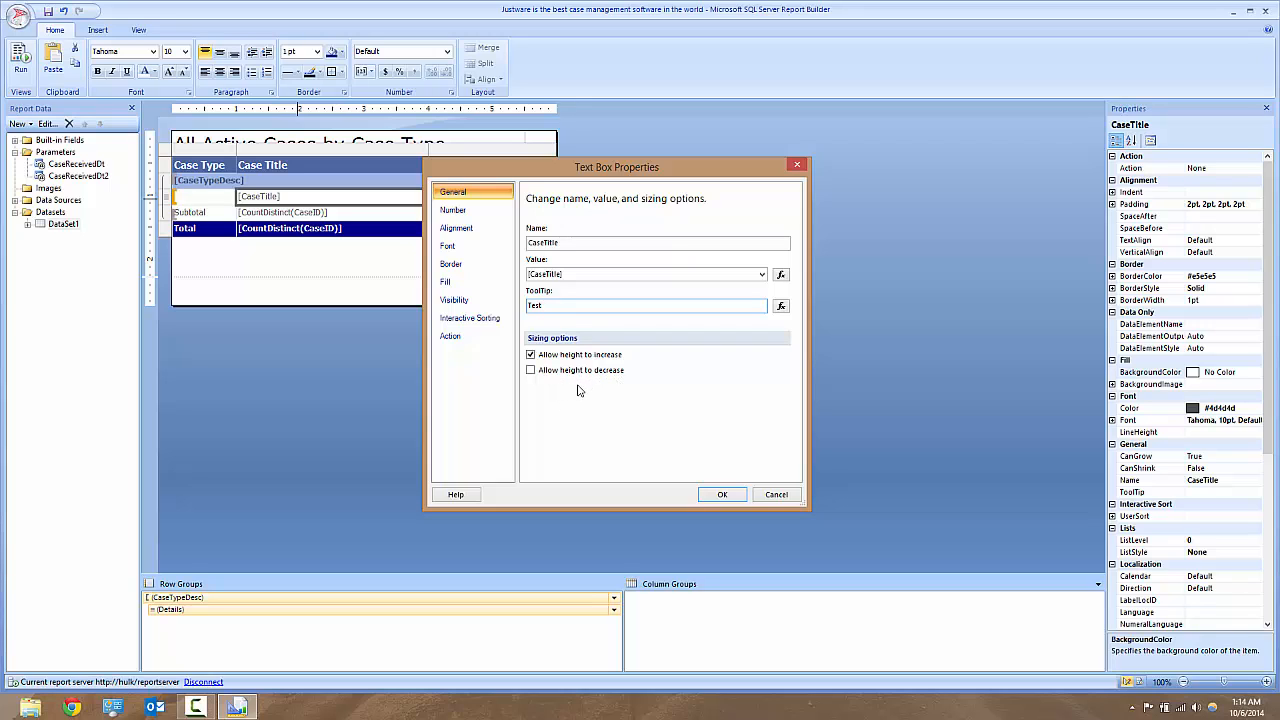
# - Preview the Currency, Date, Percentage and Number formatting options for the CaseTitle text box
pyautogui.click(502, 213)
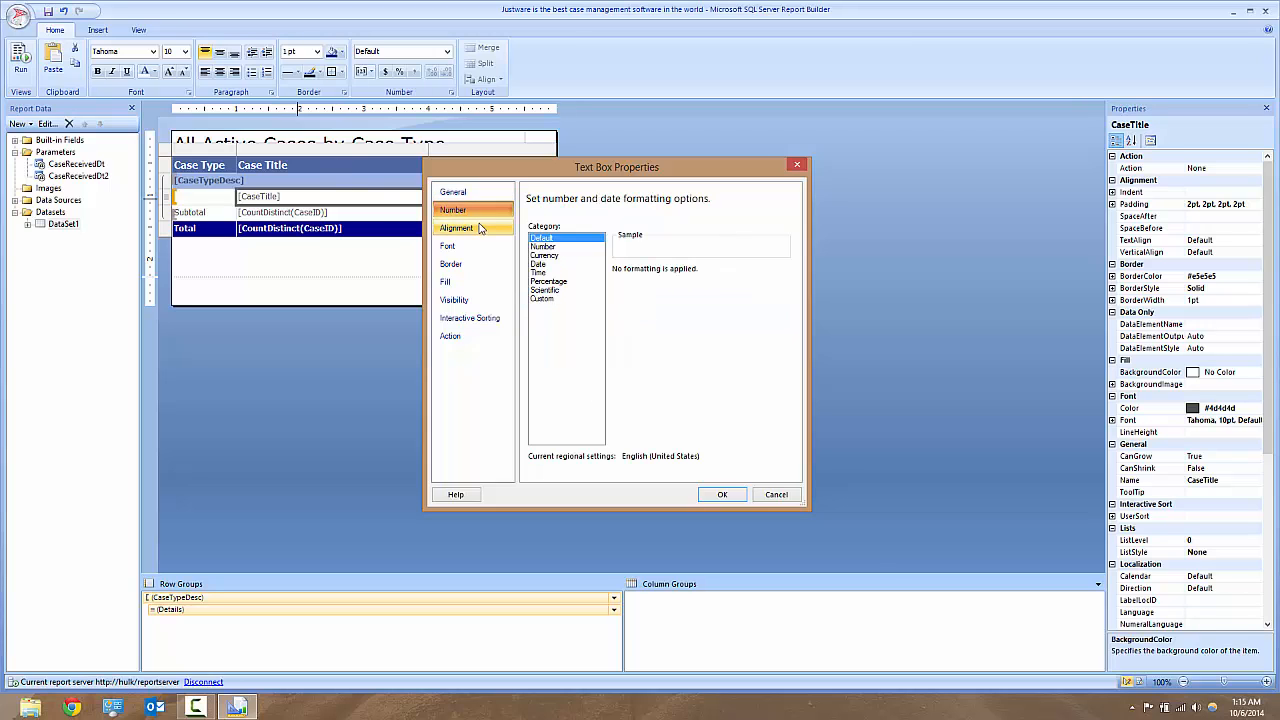
pyautogui.click(562, 255)
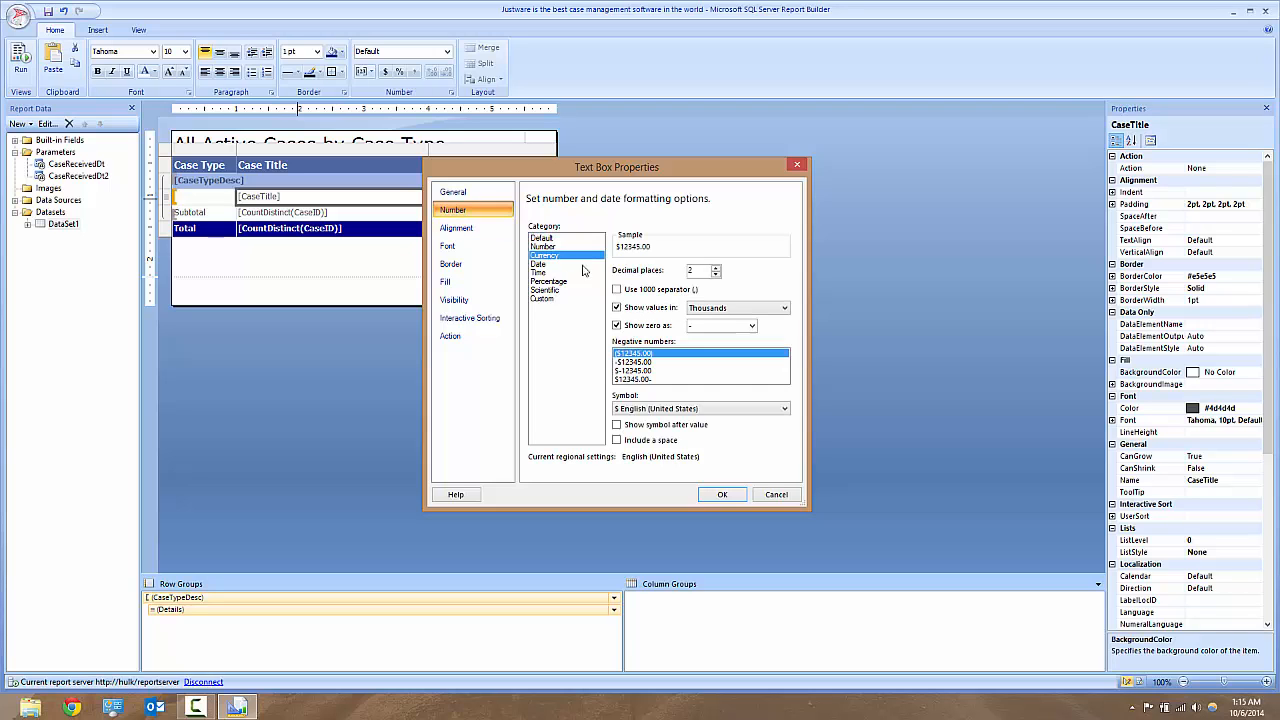
pyautogui.click(561, 265)
pyautogui.click(565, 282)
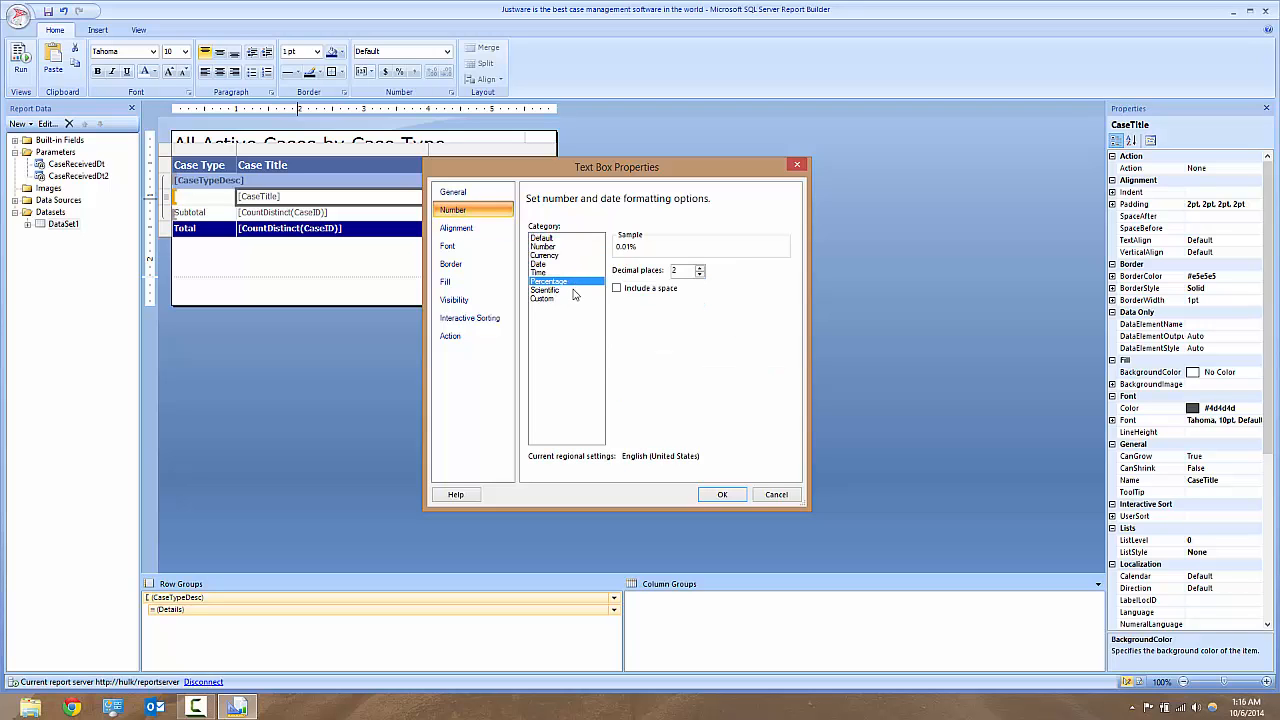
pyautogui.click(556, 256)
pyautogui.click(555, 247)
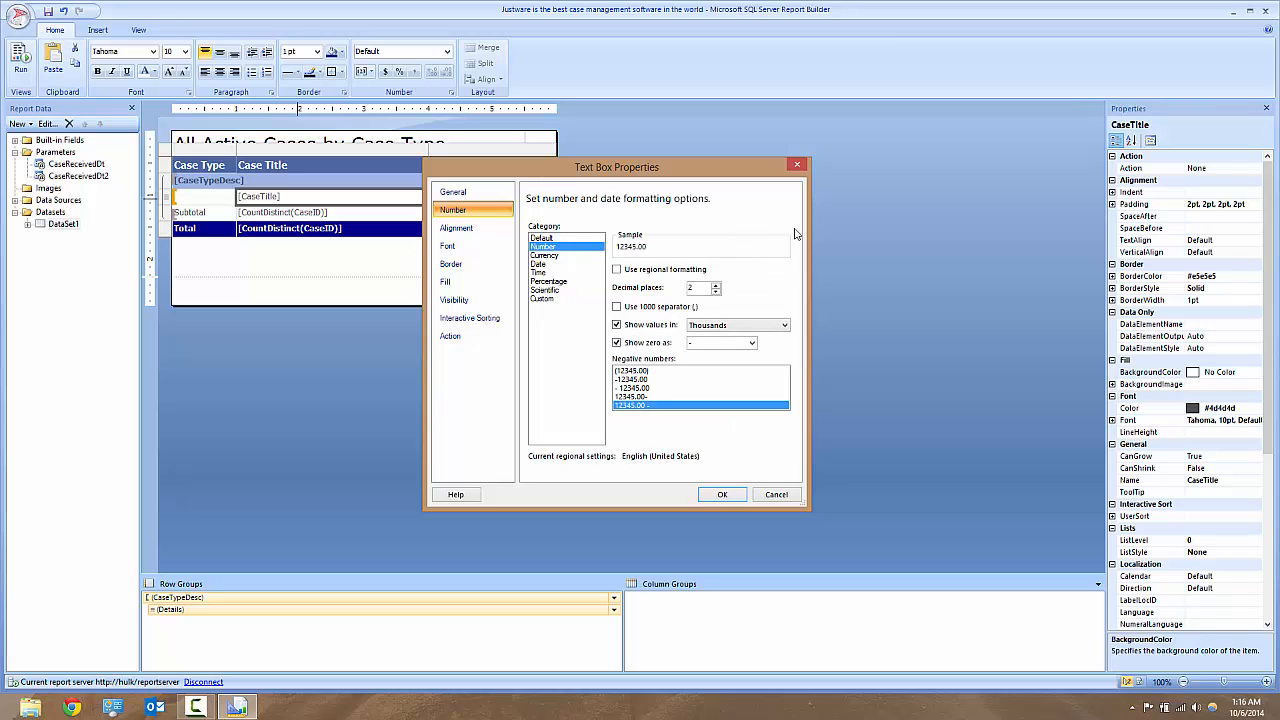
# - Try the Number format's options on the CaseTitle text box, with two decimal places and the 1000 separator turned on
pyautogui.click(640, 325)
pyautogui.click(640, 342)
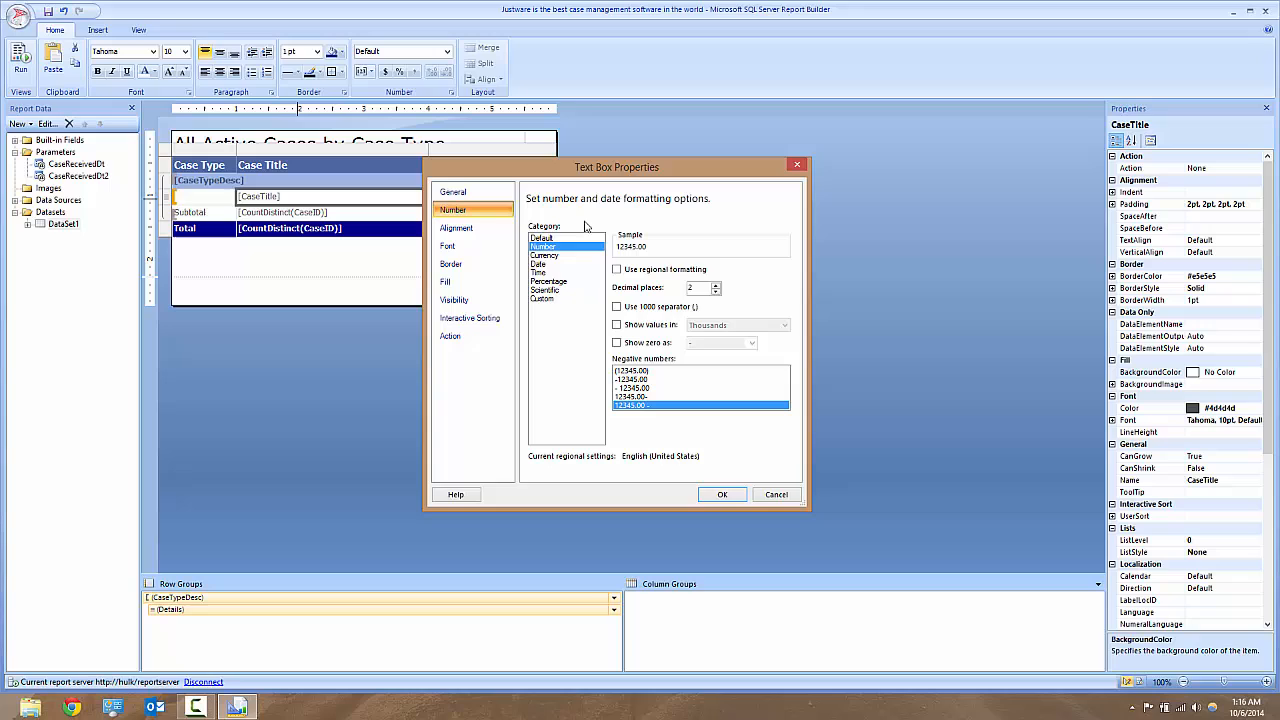
pyautogui.click(715, 291)
pyautogui.click(715, 291)
pyautogui.click(716, 286)
pyautogui.click(716, 286)
pyautogui.click(659, 309)
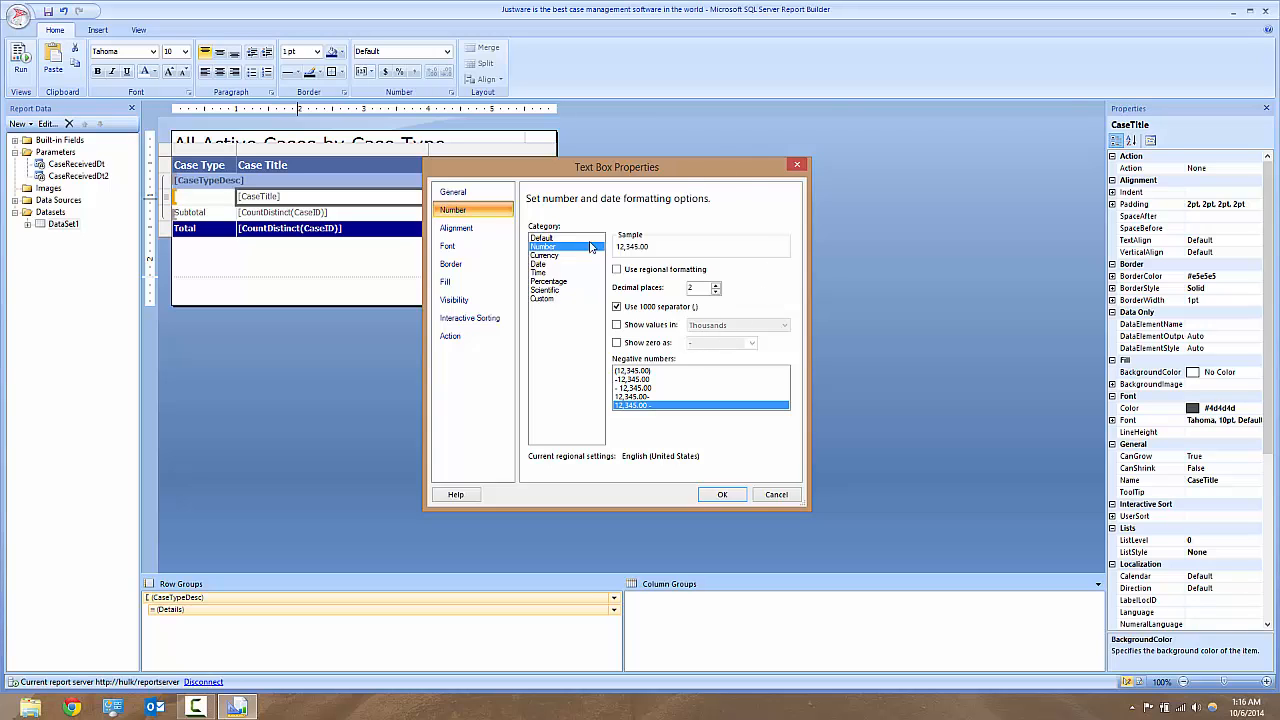
pyautogui.click(647, 326)
# - Examine the Currency format and look through the list of available Date format types
pyautogui.click(558, 256)
pyautogui.click(541, 265)
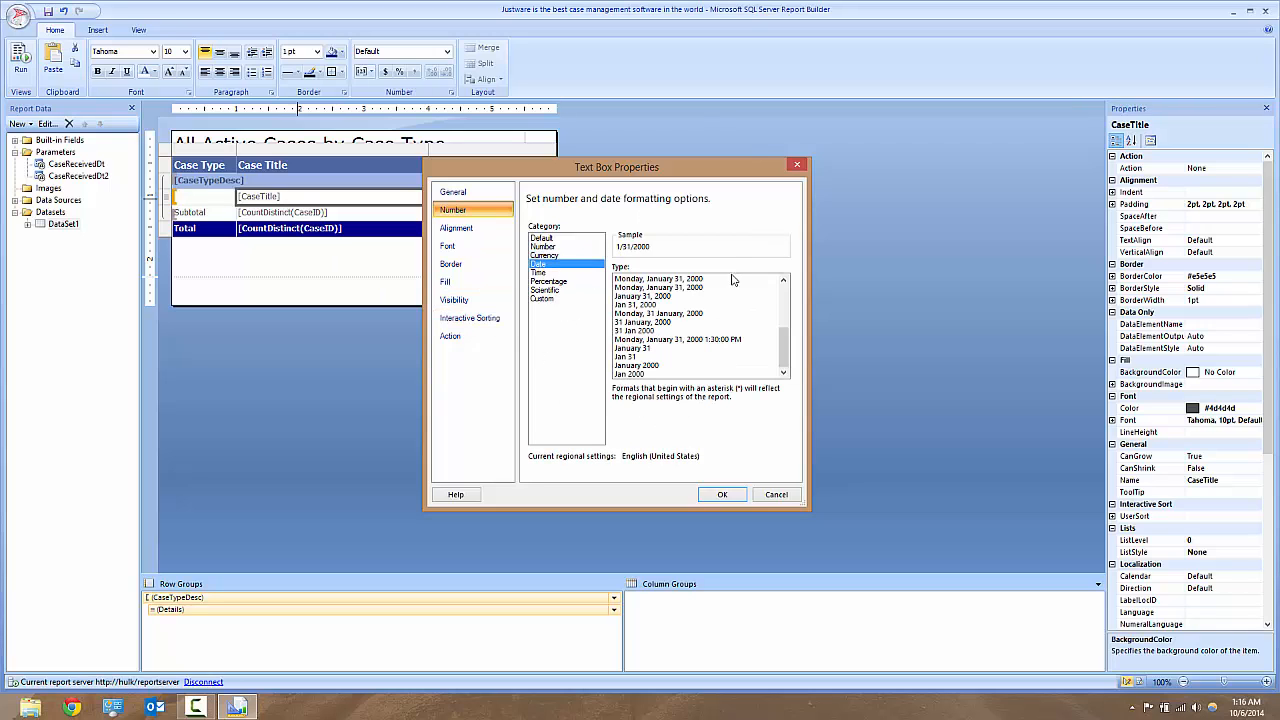
pyautogui.scroll(1, 786, 296)
pyautogui.scroll(5, 786, 296)
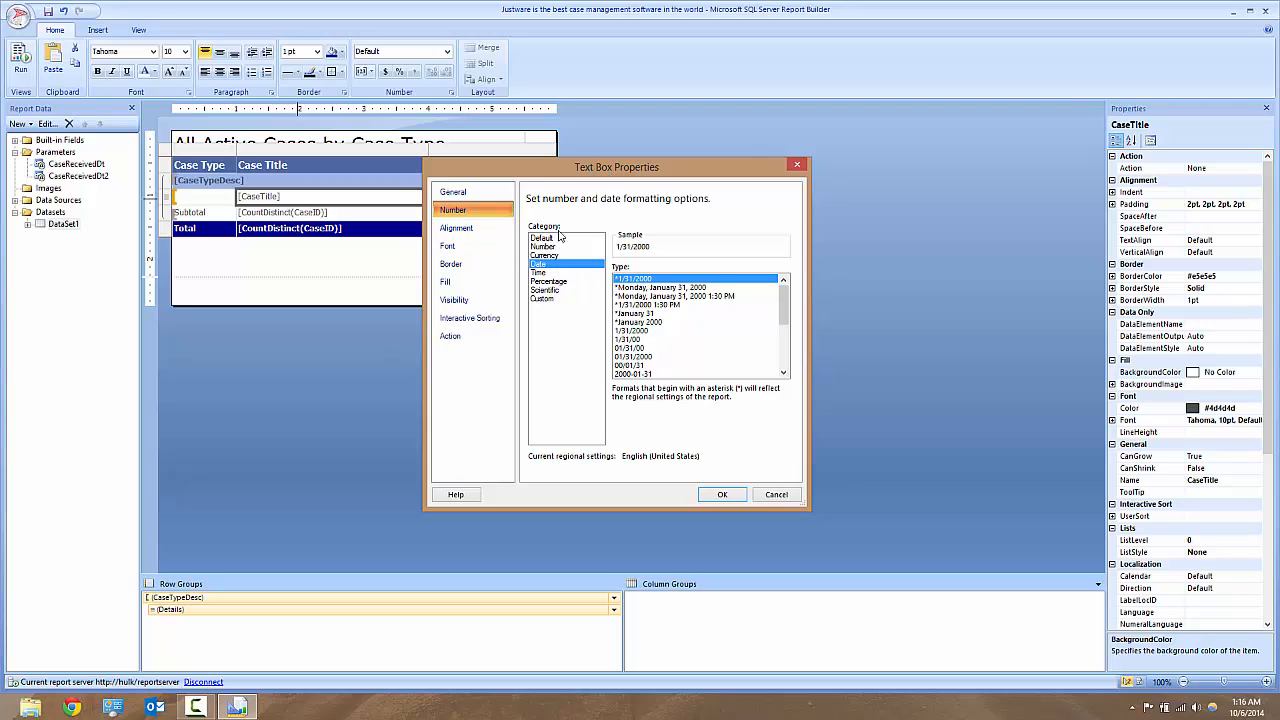
# - Look through the Time, Percentage and Scientific number formats, finishing on the Custom format
pyautogui.click(545, 273)
pyautogui.click(552, 281)
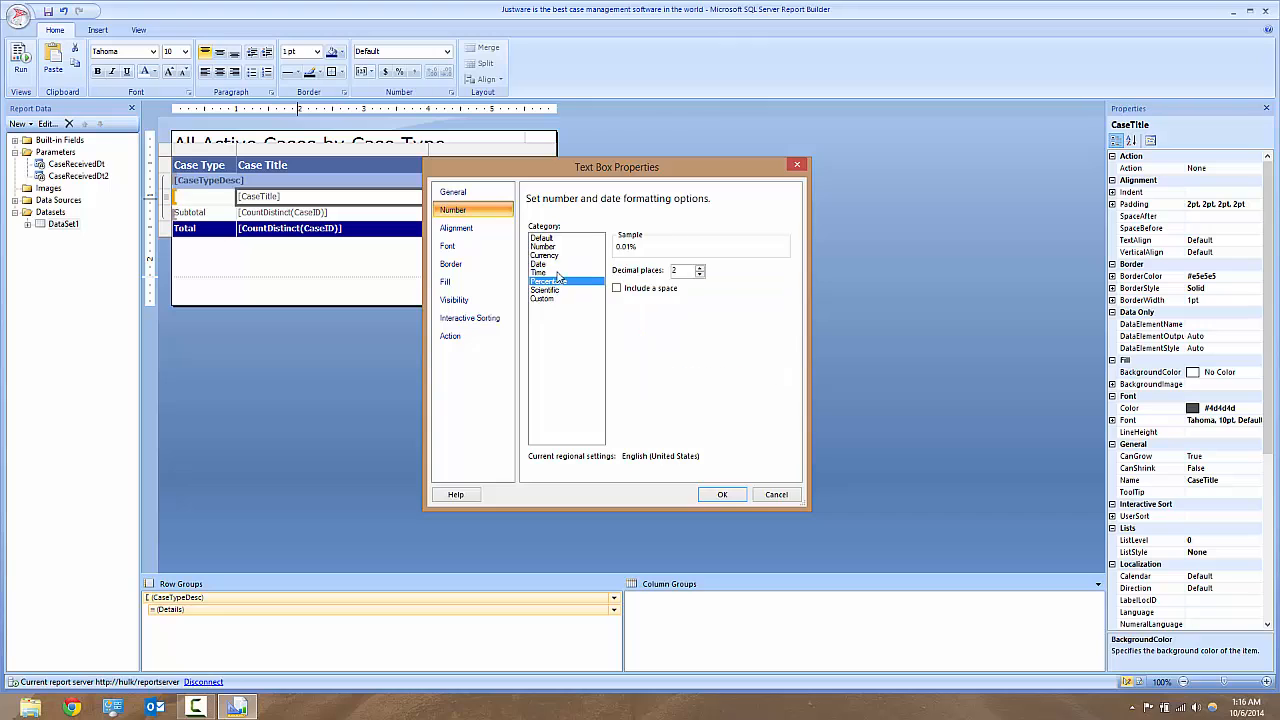
pyautogui.click(558, 273)
pyautogui.click(577, 282)
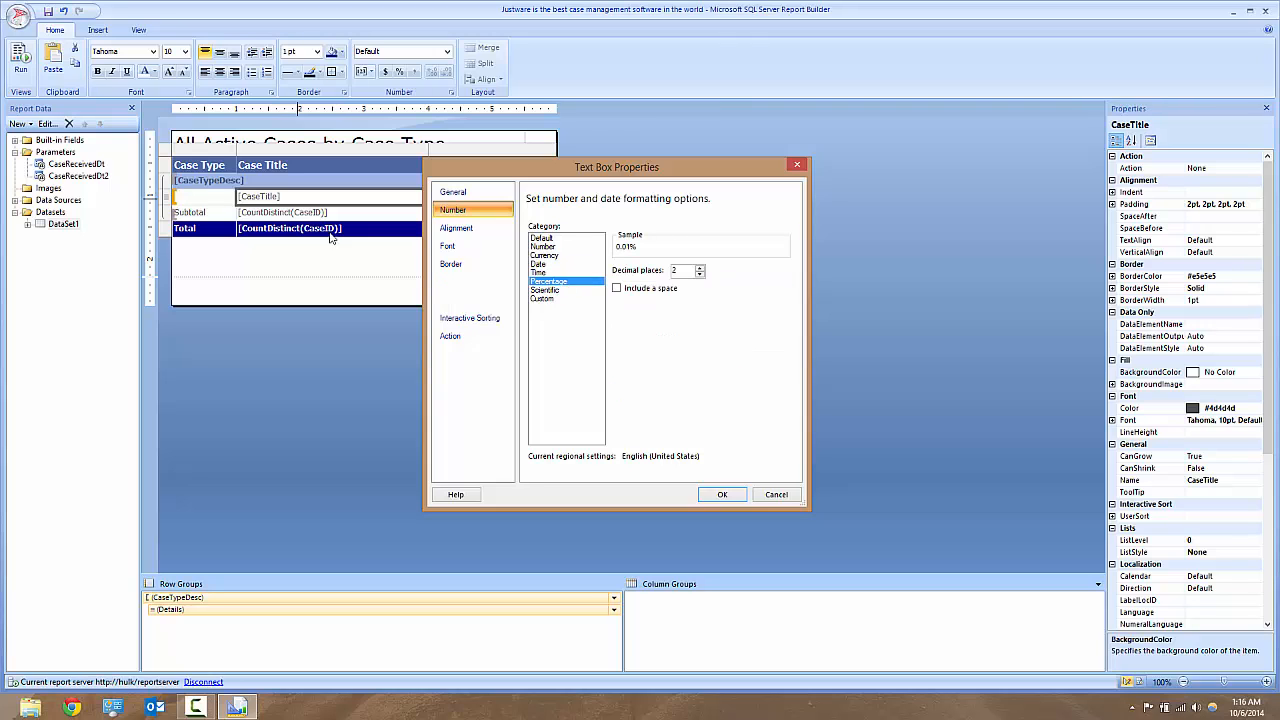
pyautogui.click(550, 298)
pyautogui.click(552, 290)
pyautogui.click(558, 299)
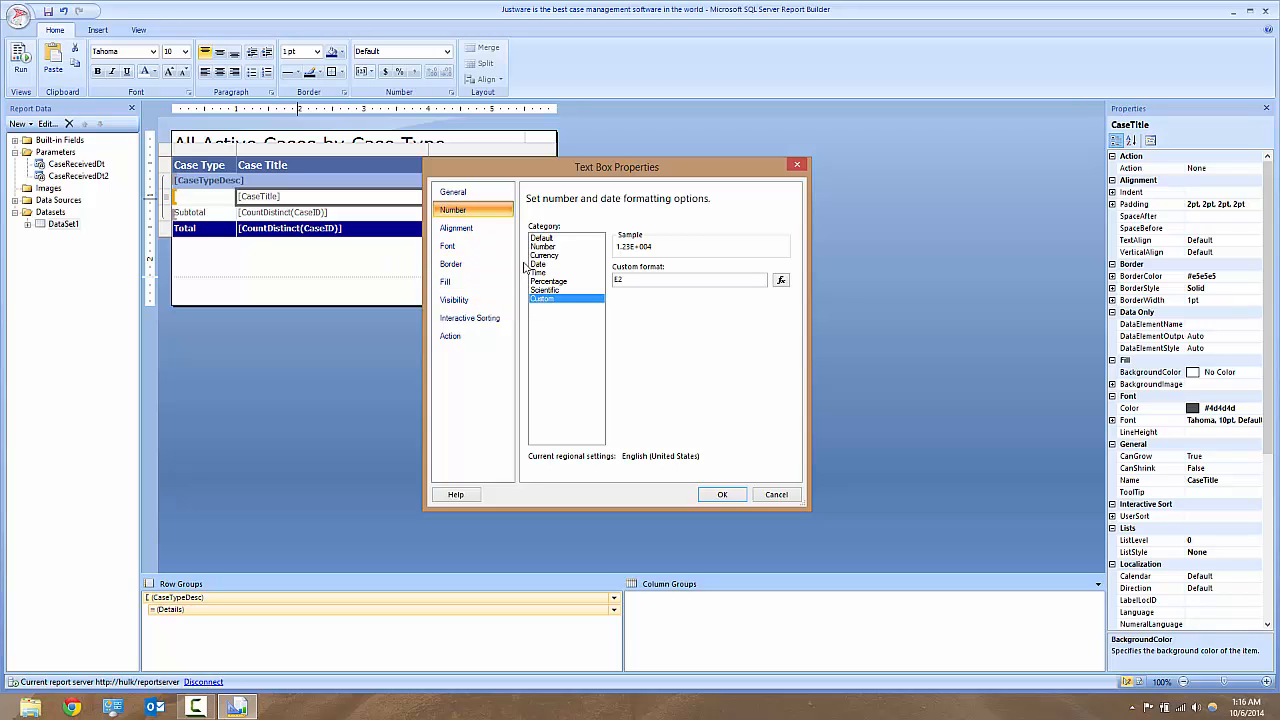
# - Review the CaseTitle text box's alignment and padding options, and its font settings including the color choices
pyautogui.click(470, 231)
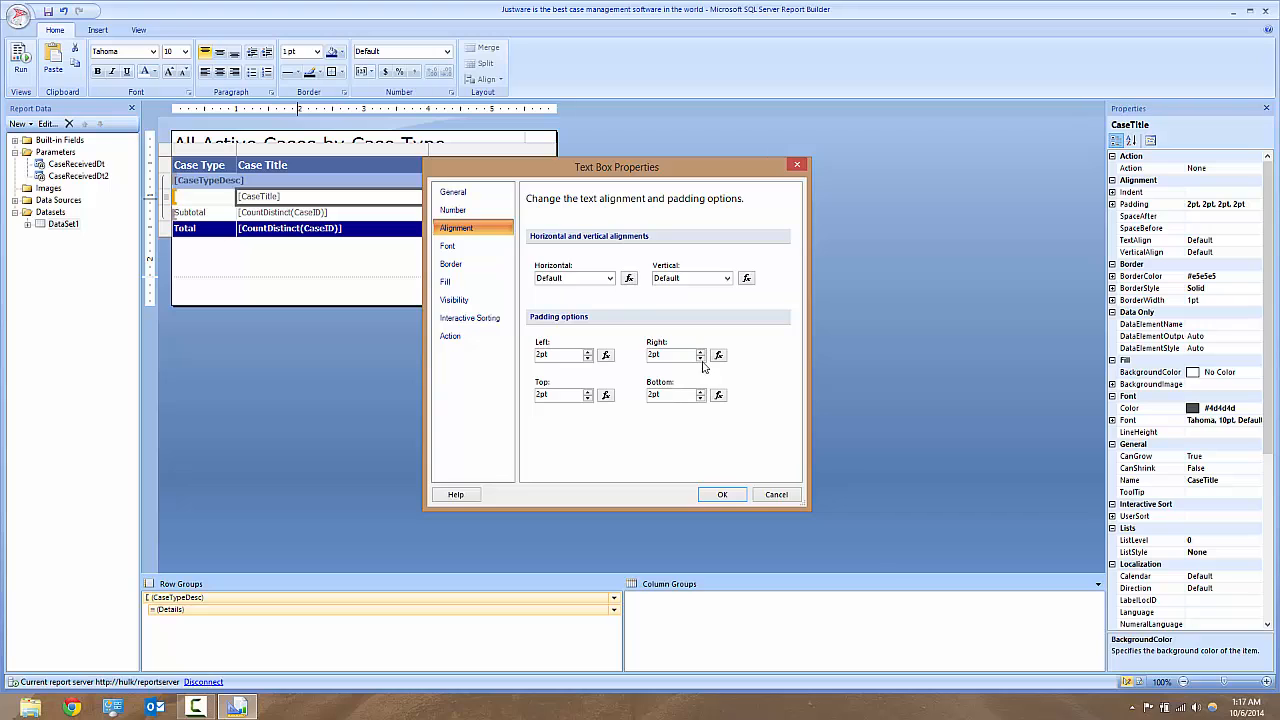
pyautogui.click(457, 250)
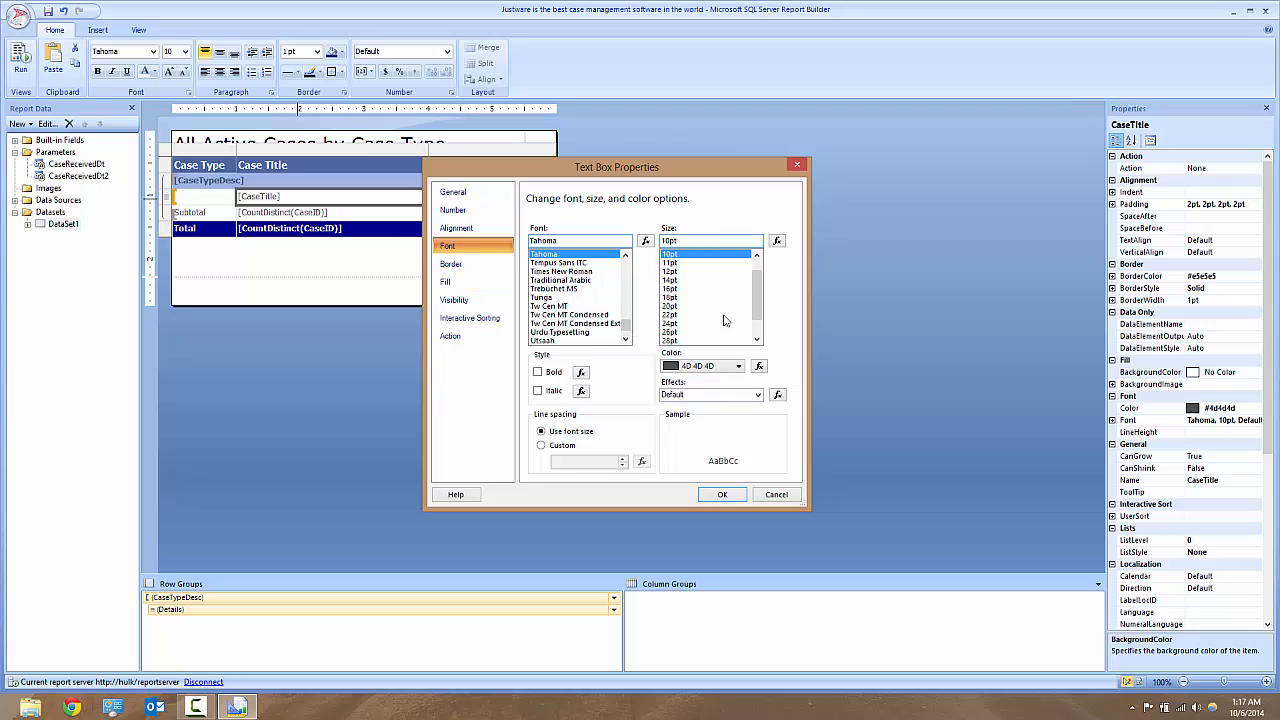
pyautogui.click(736, 366)
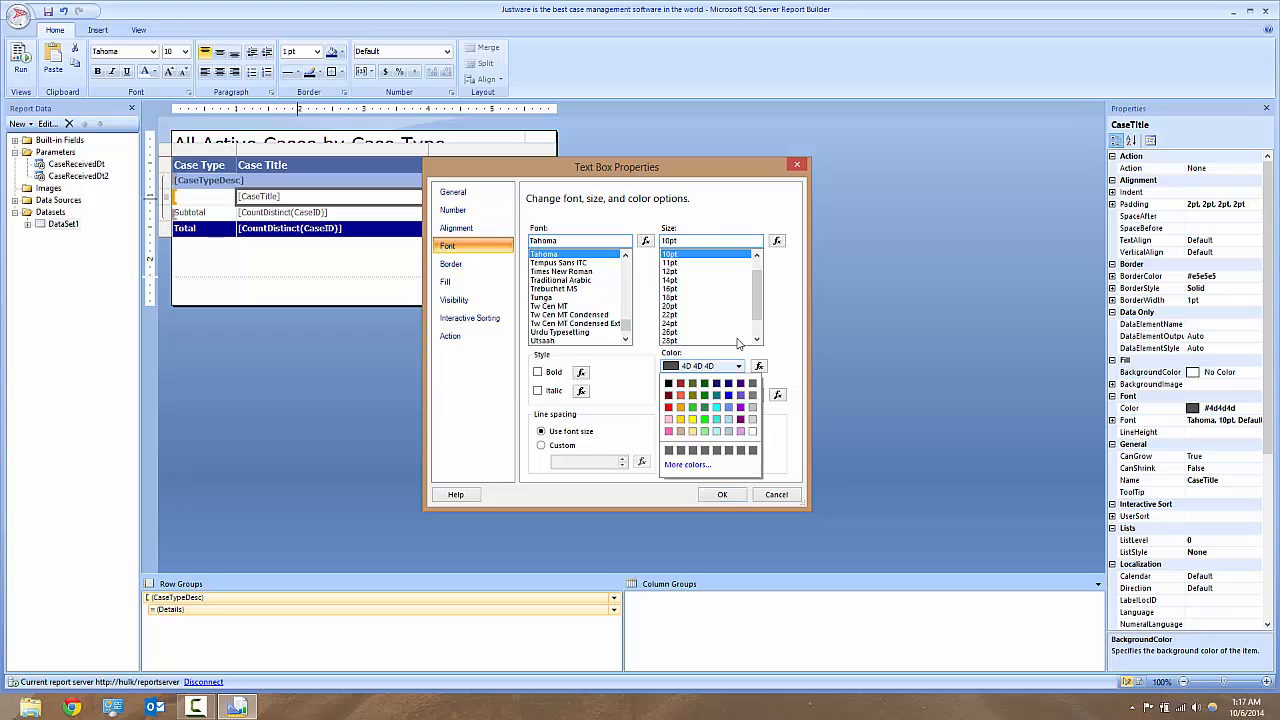
pyautogui.click(652, 369)
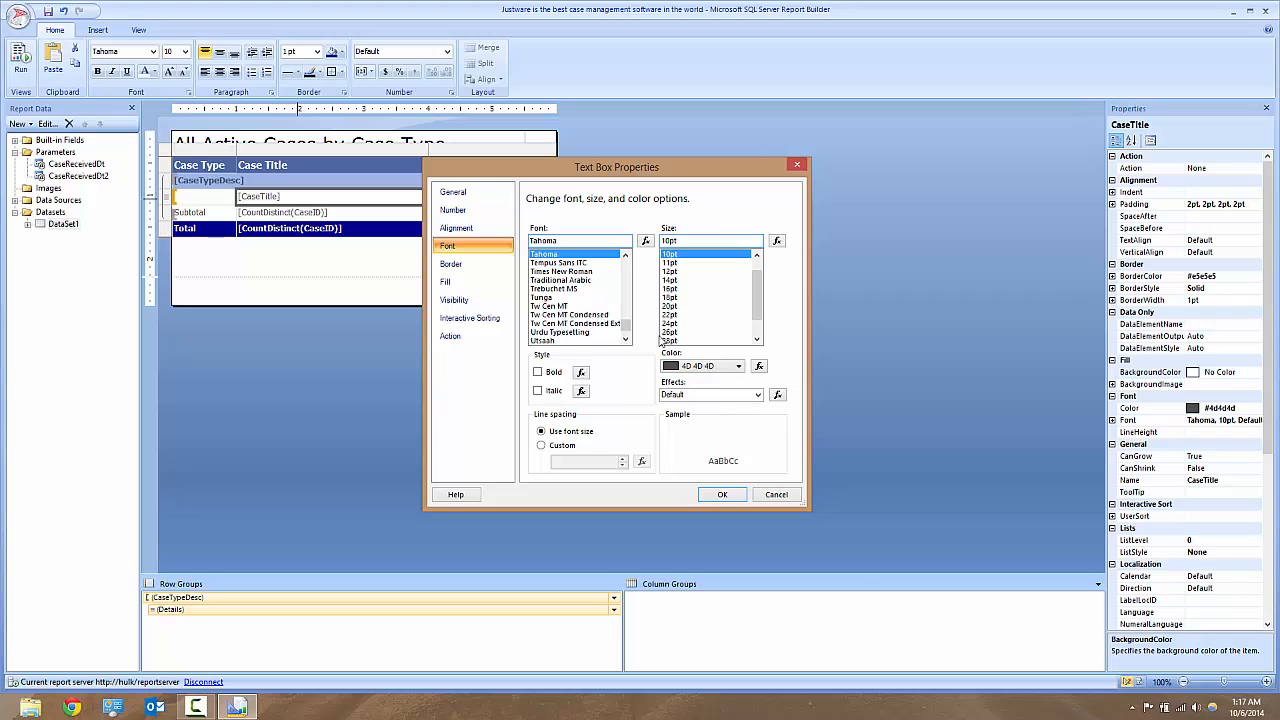
# - Review the CaseTitle text box's border settings, including the available line styles
pyautogui.click(490, 268)
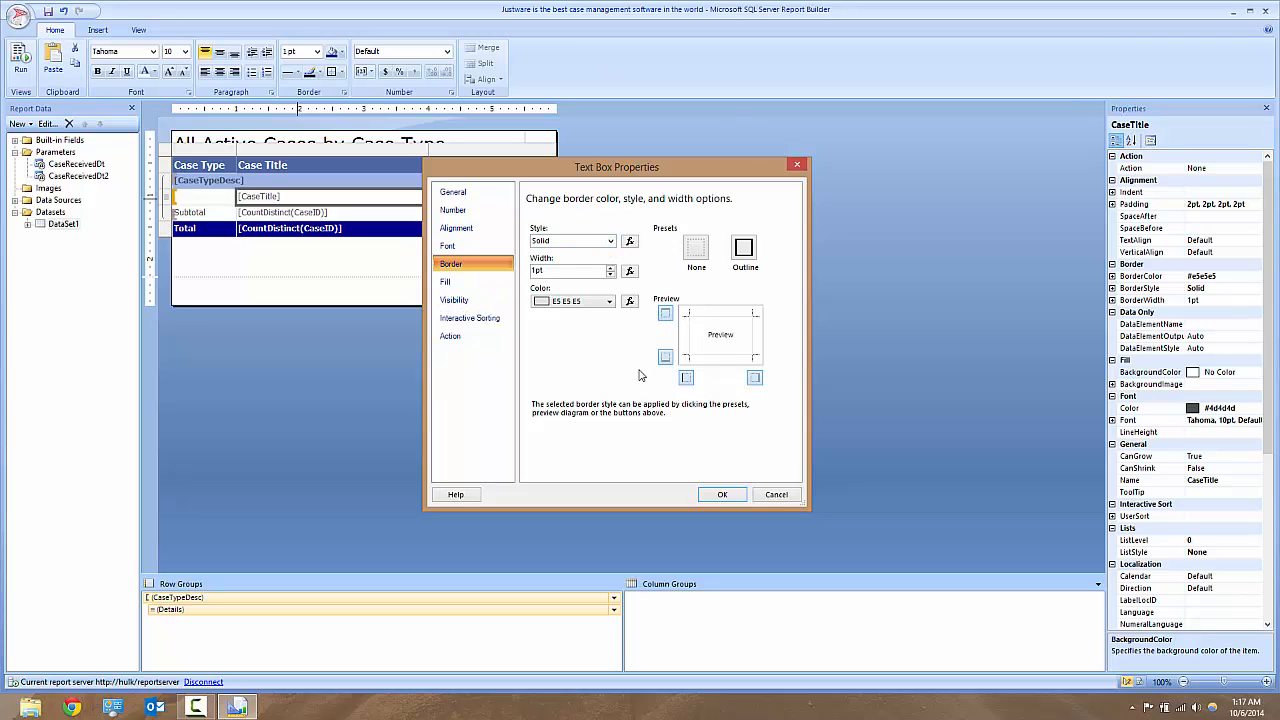
pyautogui.click(608, 243)
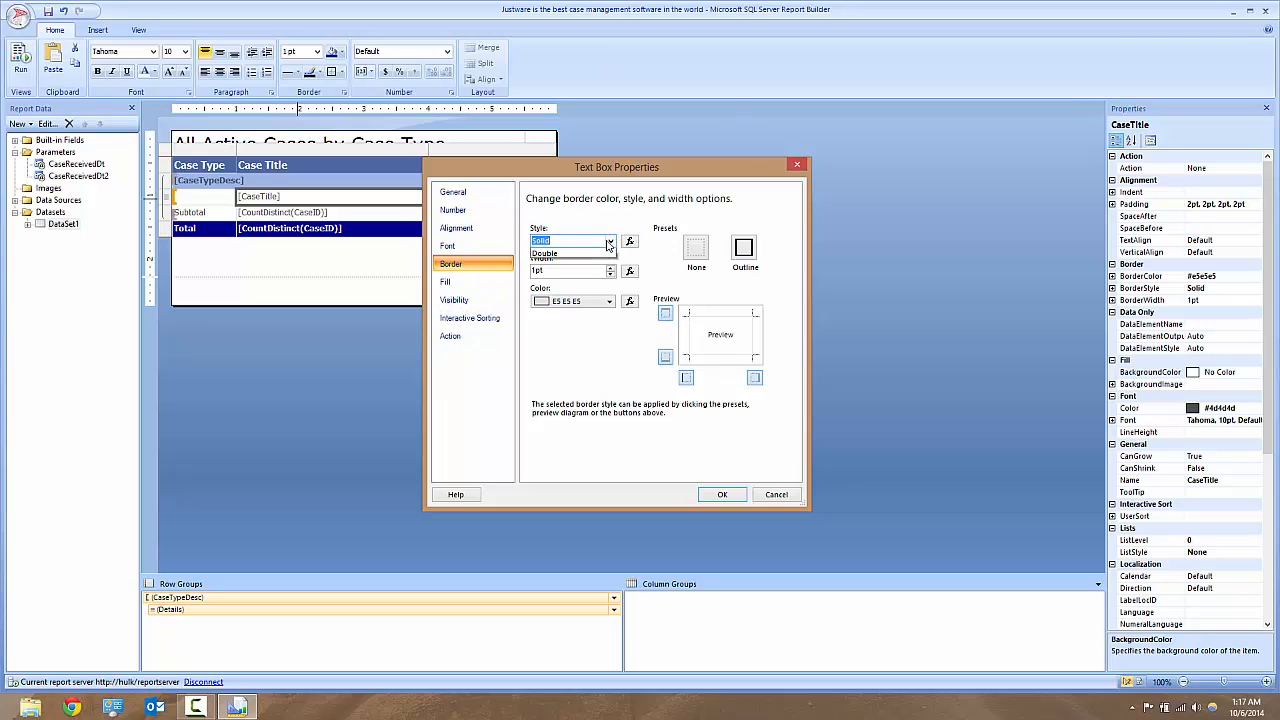
pyautogui.click(609, 243)
# - Review the CaseTitle text box's fill color choices, visibility options and interactive sorting options
pyautogui.click(468, 282)
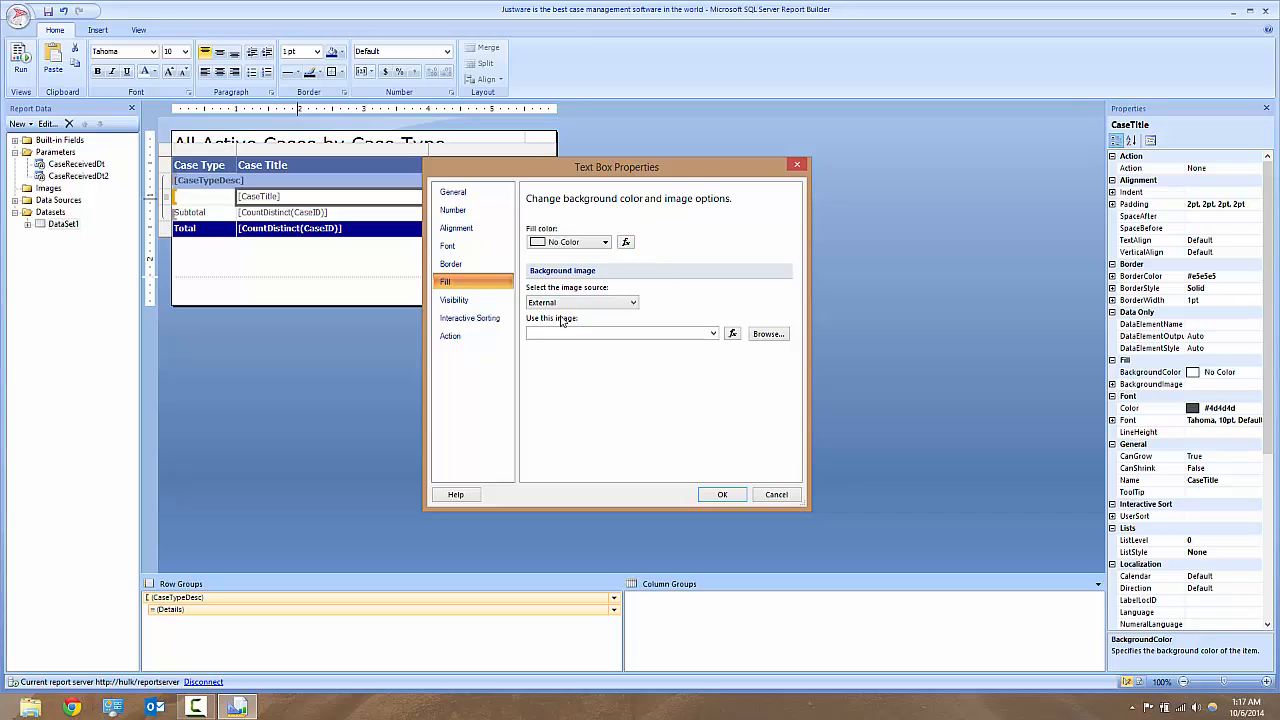
pyautogui.click(606, 244)
pyautogui.click(608, 242)
pyautogui.click(608, 242)
pyautogui.click(740, 184)
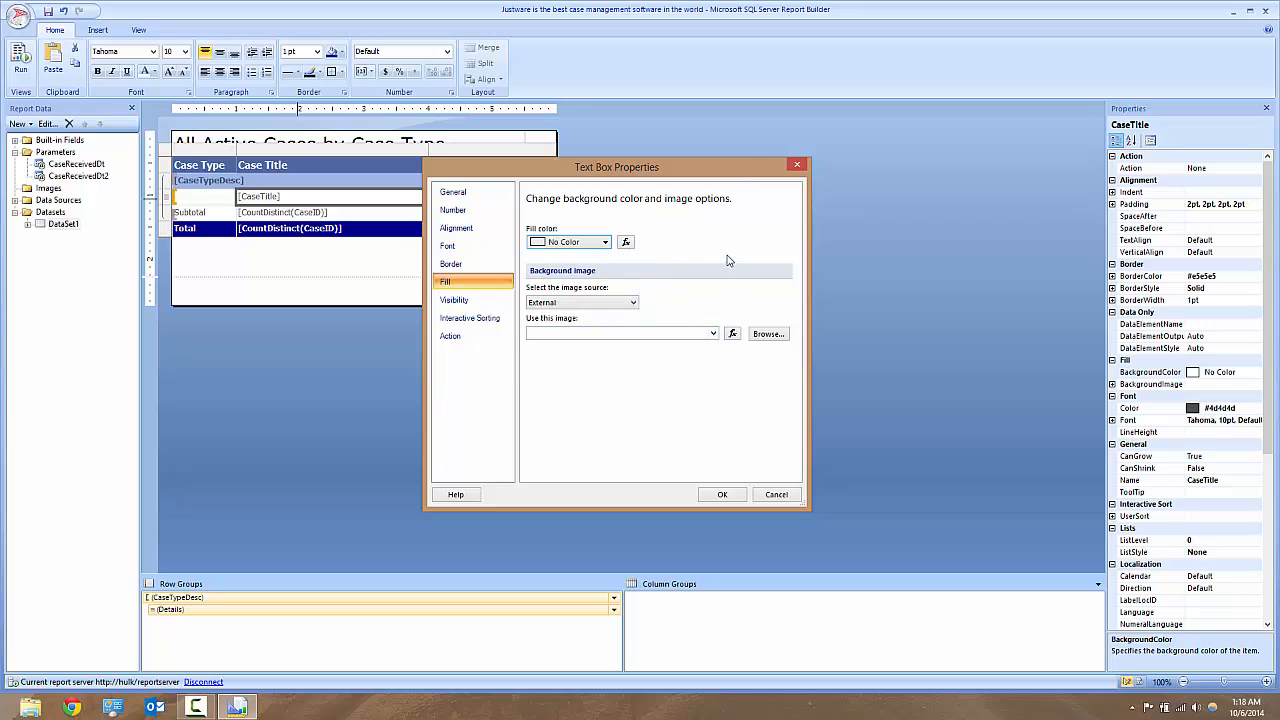
pyautogui.click(480, 300)
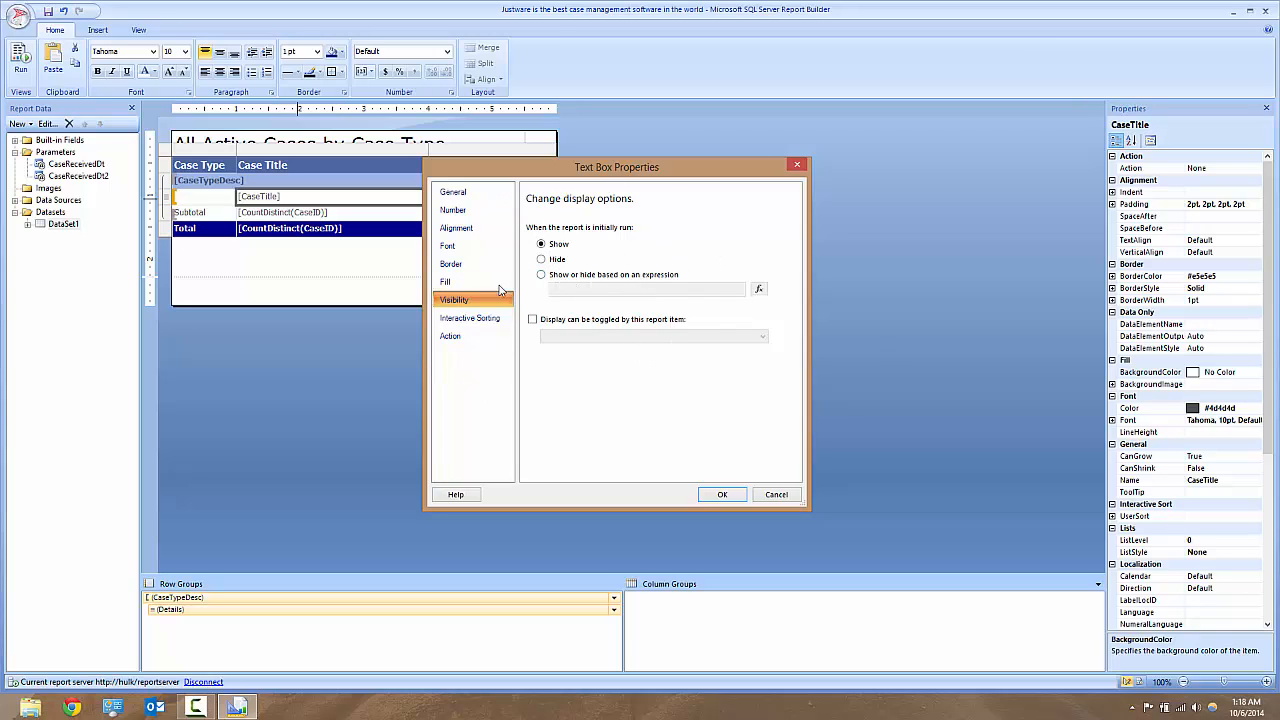
pyautogui.click(470, 319)
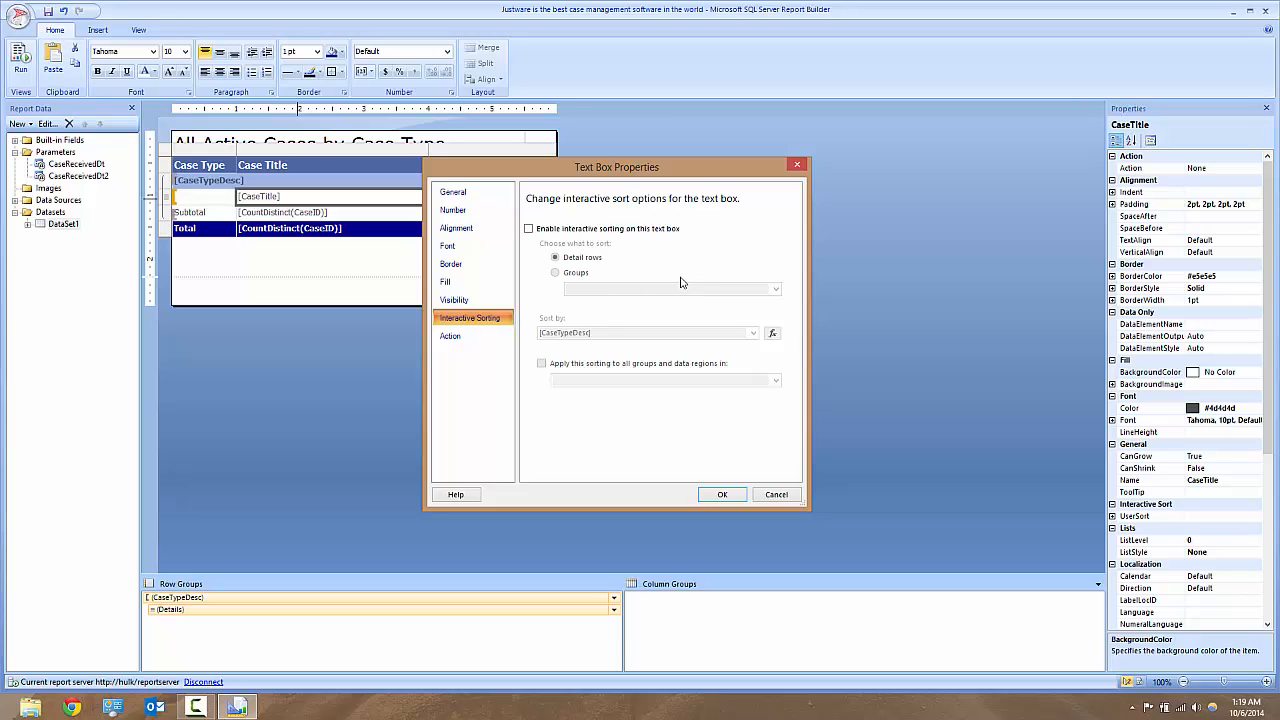
# - Give the CaseTitle text box a Go to URL action with the expression ="Open:Case:" & Fields!CaseID.Value
pyautogui.click(464, 340)
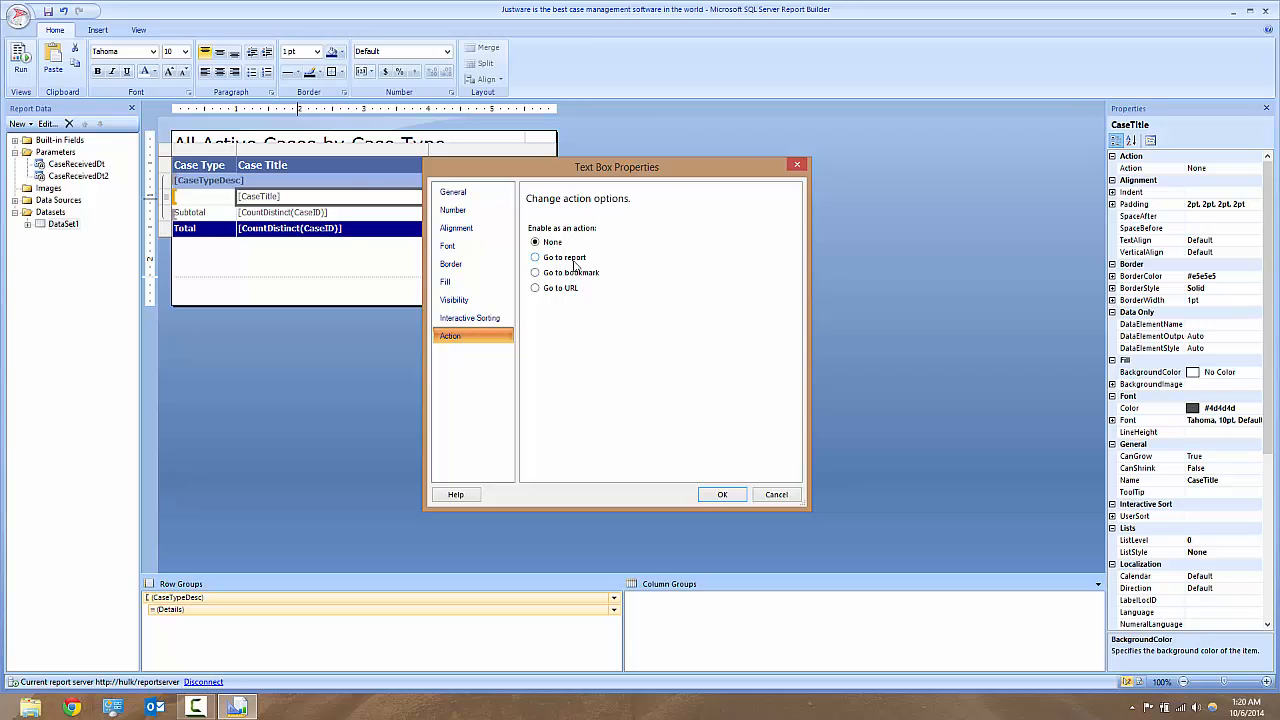
pyautogui.click(535, 288)
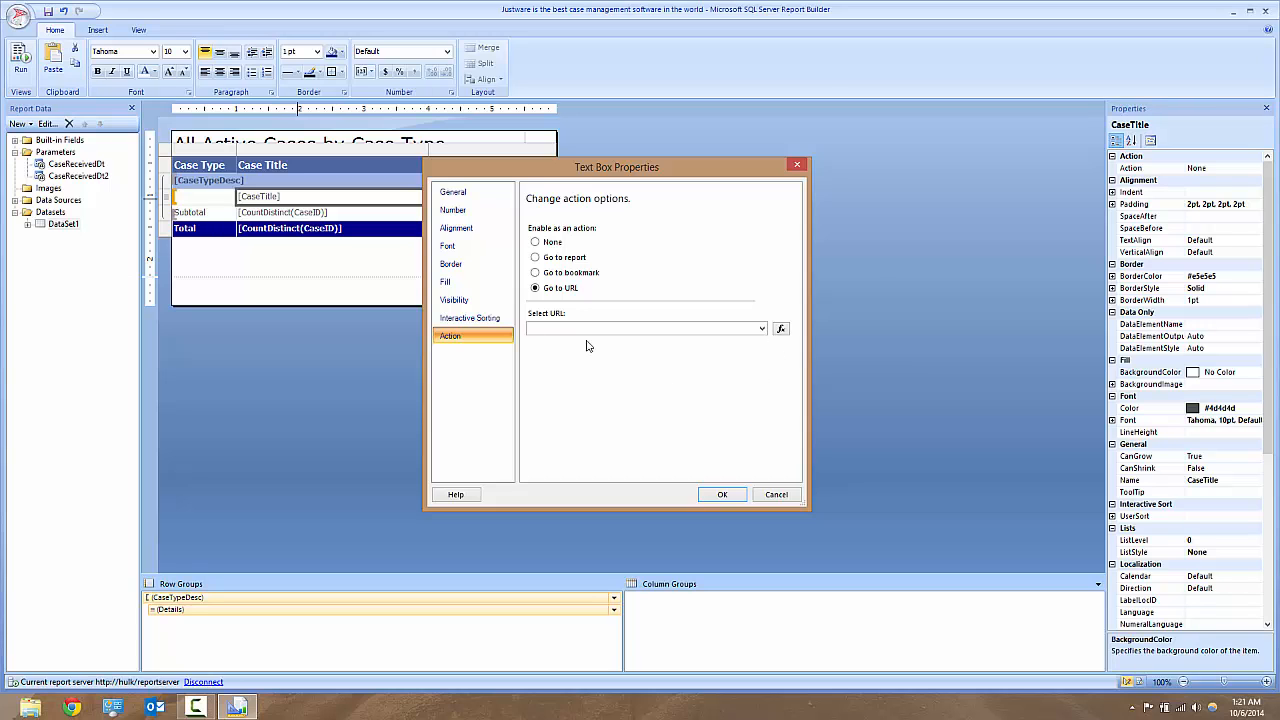
pyautogui.click(781, 330)
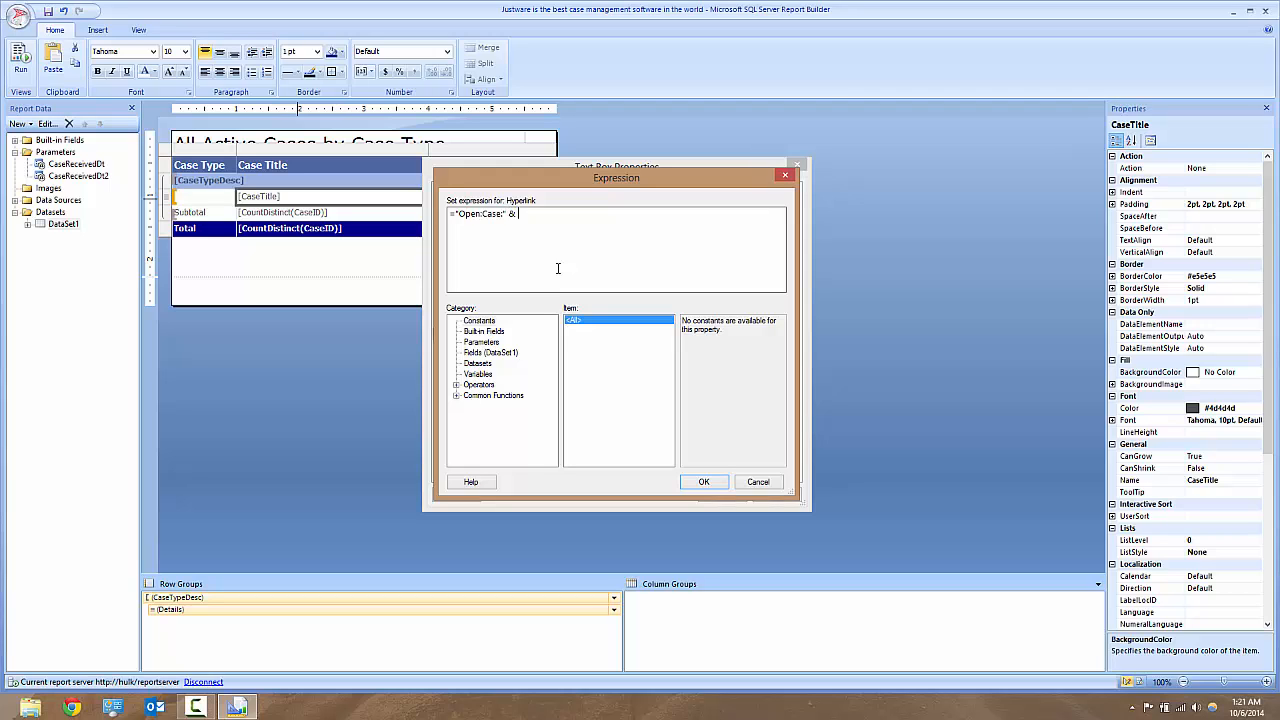
pyautogui.click(505, 355)
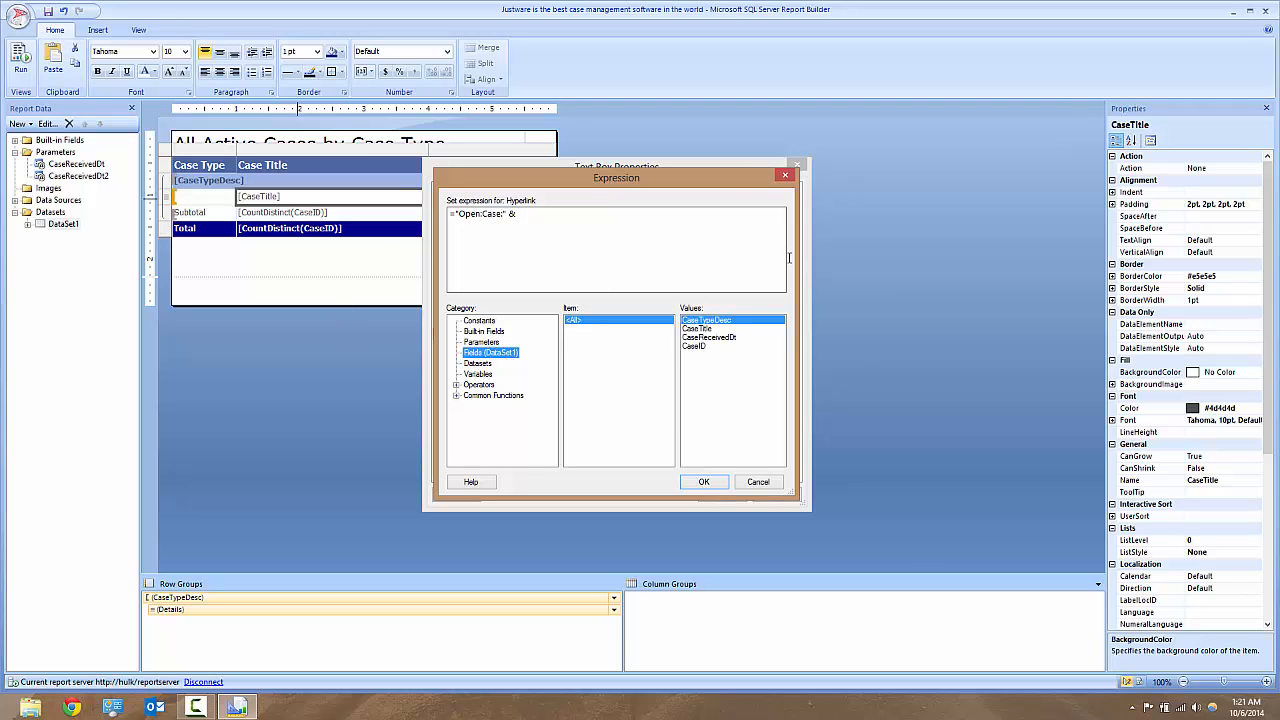
pyautogui.doubleClick(704, 348)
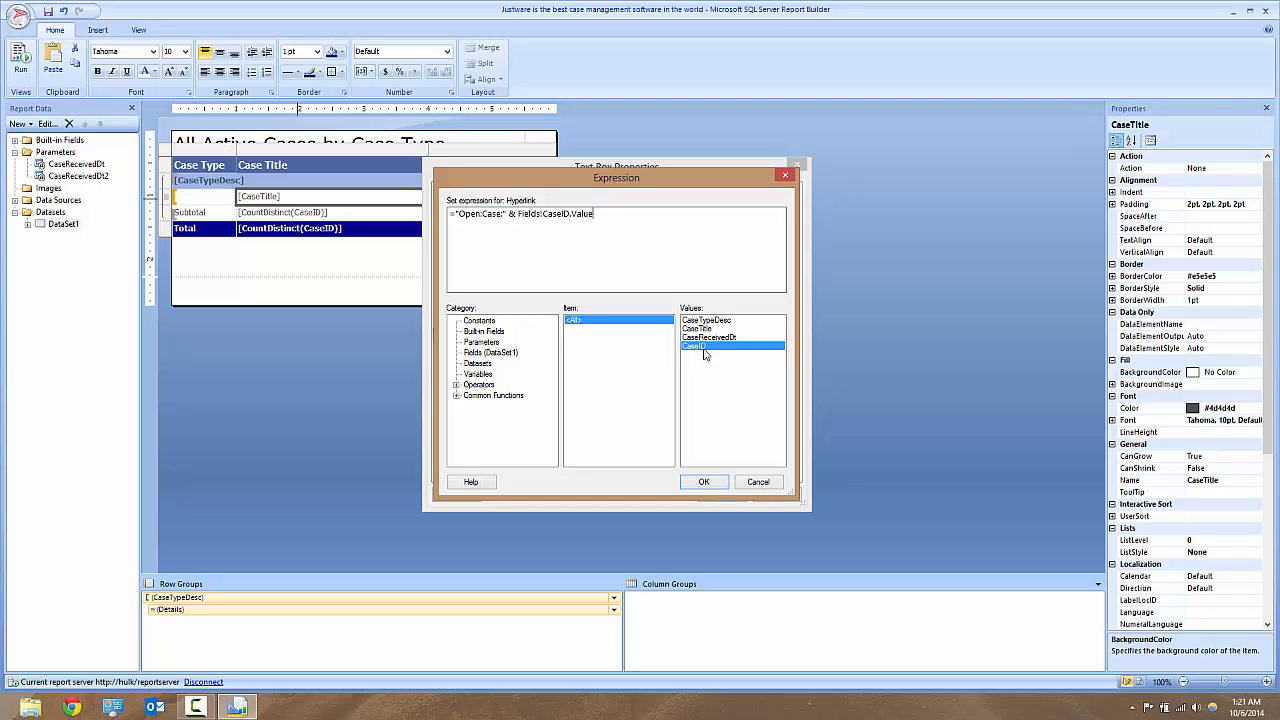
pyautogui.click(700, 484)
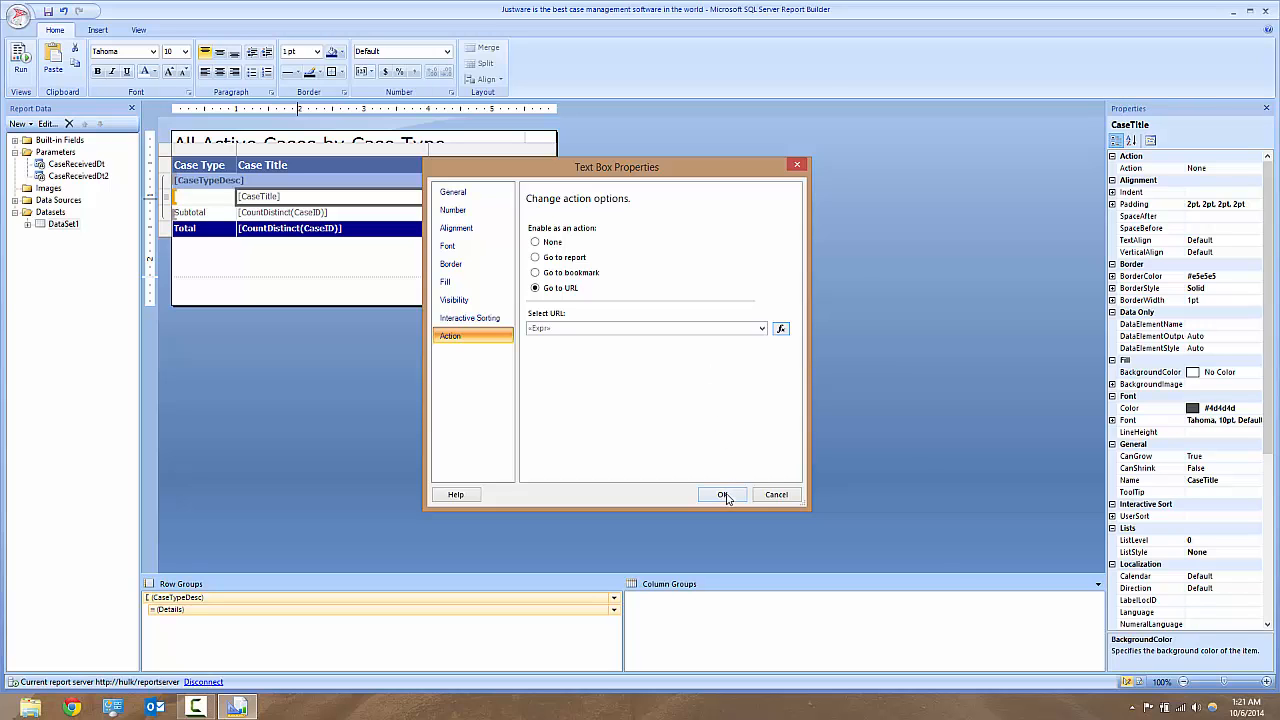
pyautogui.click(726, 497)
pyautogui.click(377, 265)
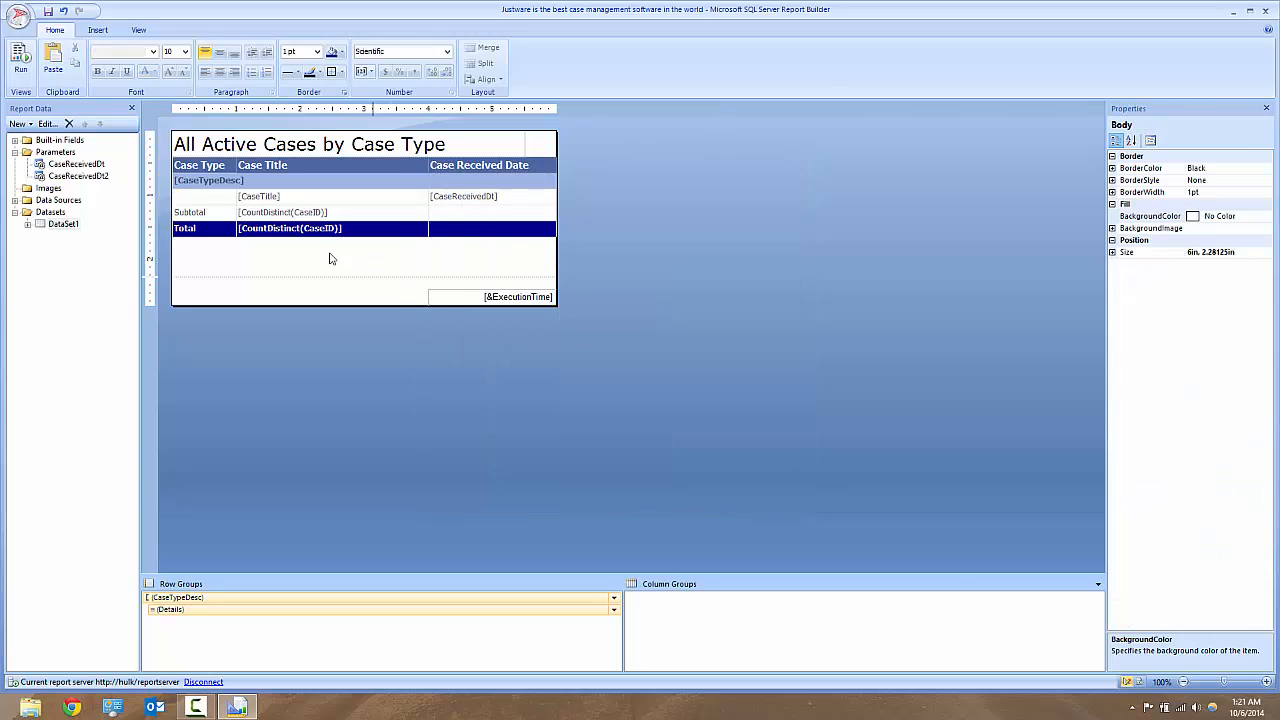
# - Run the report for case received dates 8/1/2014 to 10/6/2014 and expand the Felony group to check the case title links
pyautogui.click(20, 60)
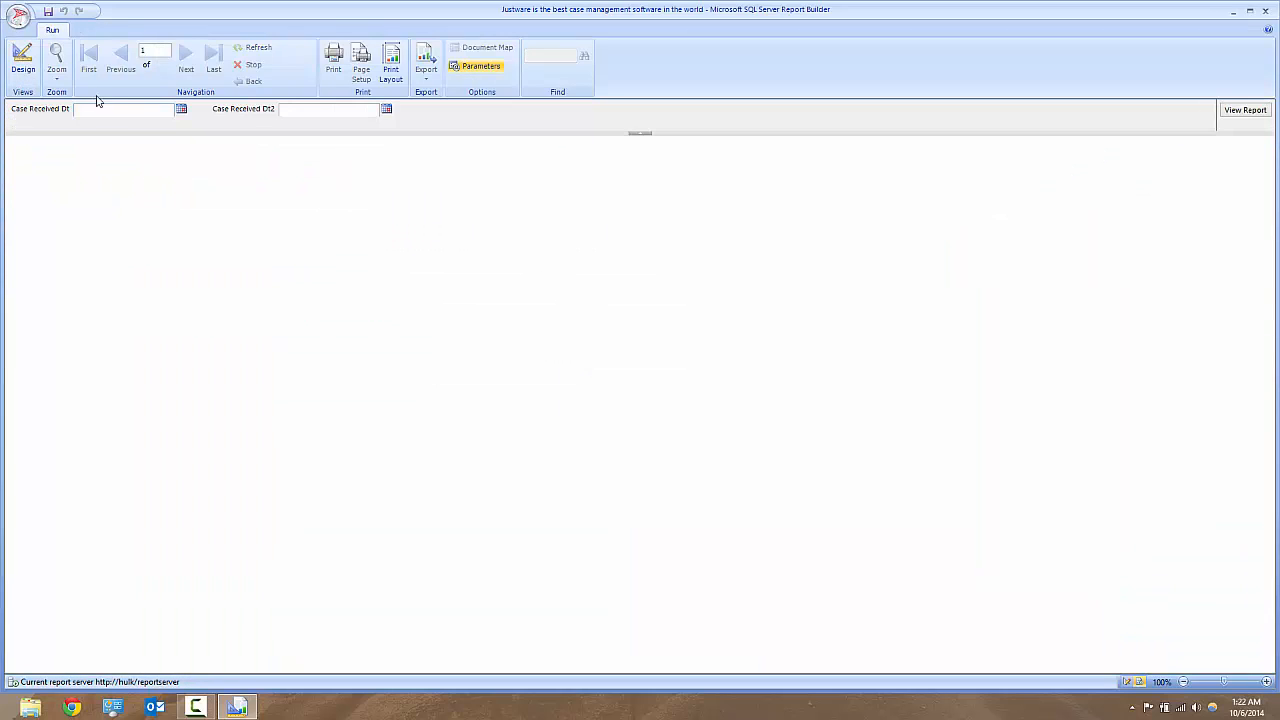
pyautogui.click(182, 109)
pyautogui.click(84, 131)
pyautogui.click(84, 131)
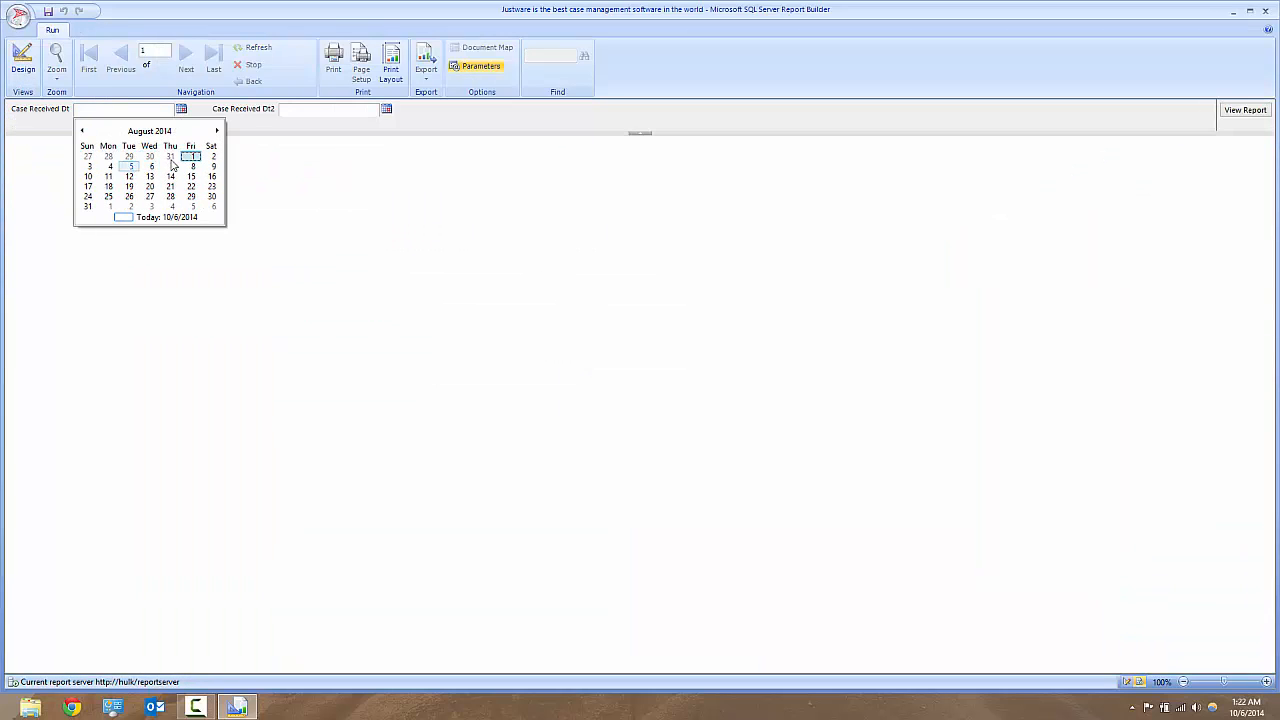
pyautogui.click(190, 156)
pyautogui.click(386, 109)
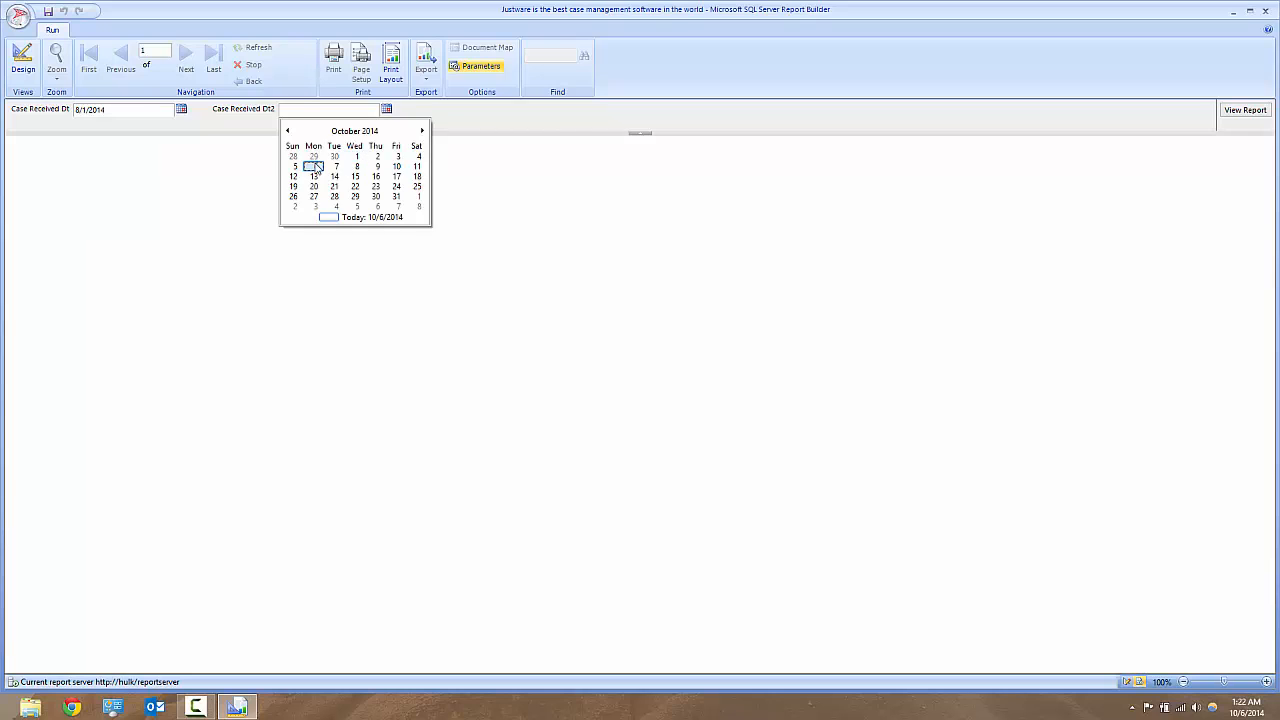
pyautogui.click(314, 166)
pyautogui.click(1245, 110)
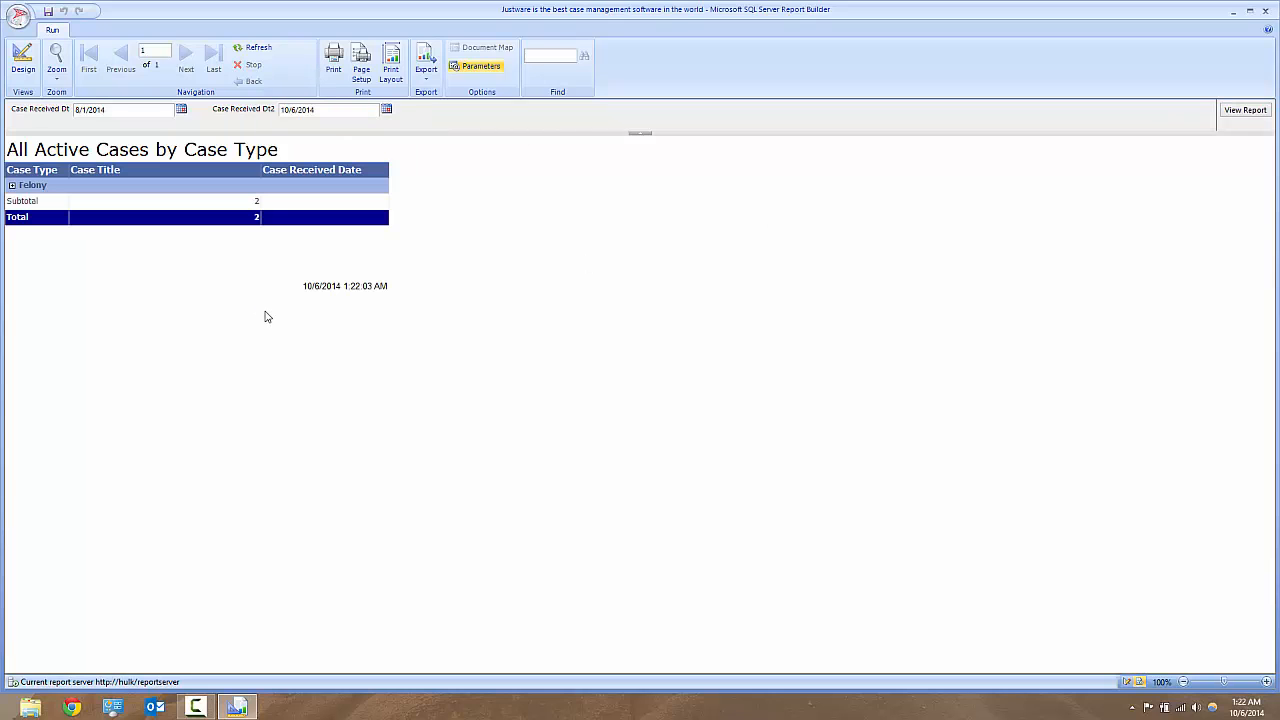
pyautogui.click(12, 186)
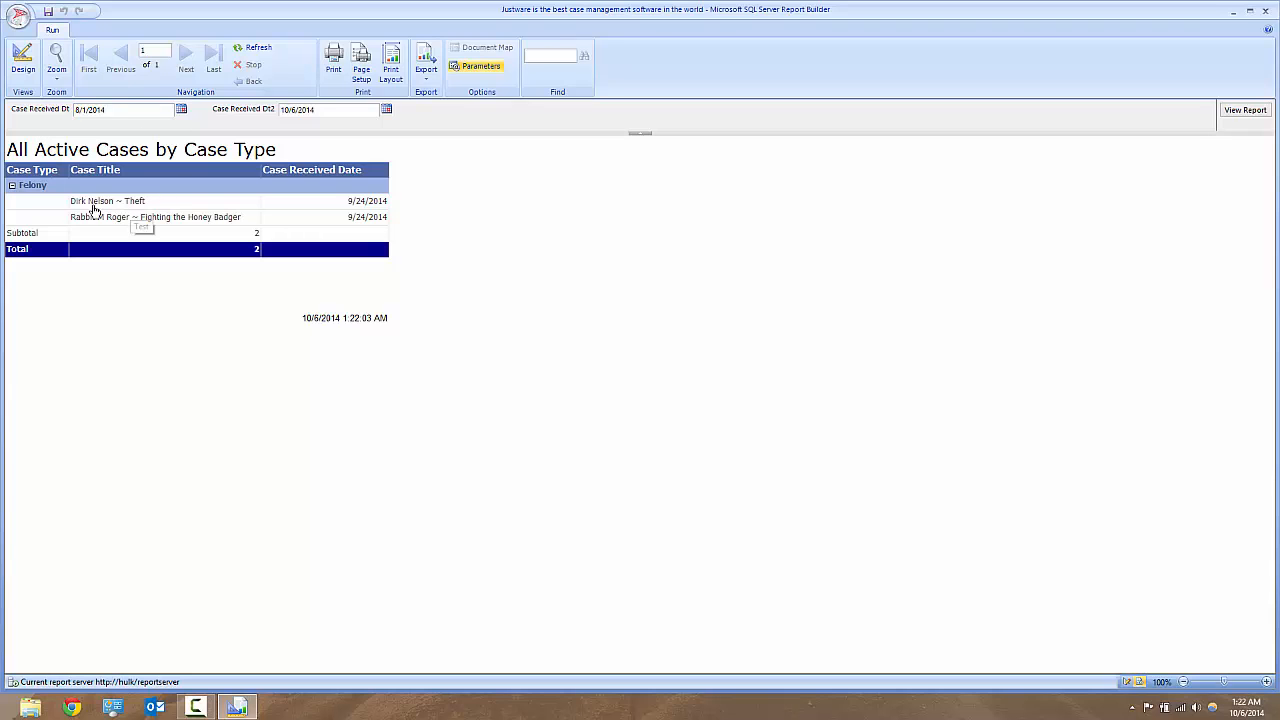
# - Return to the report design and format the CaseTitle text box's font as Blue with the Underline effect
pyautogui.click(23, 70)
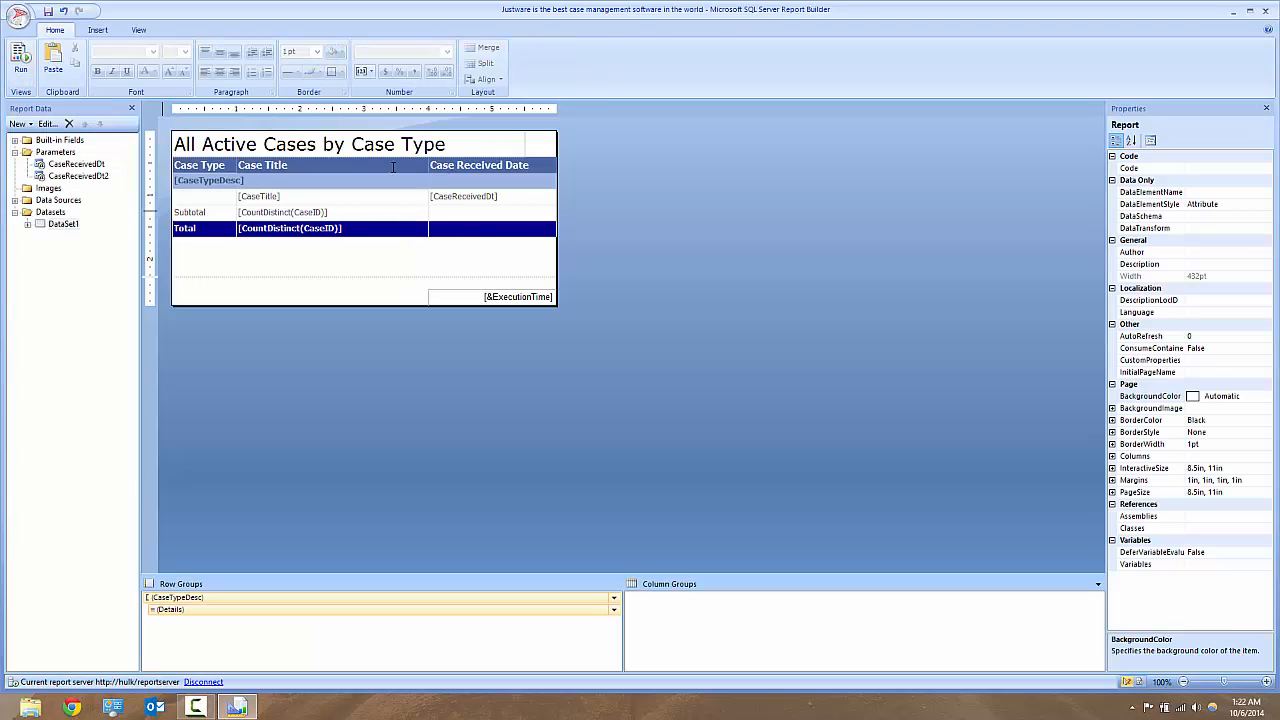
pyautogui.rightClick(296, 201)
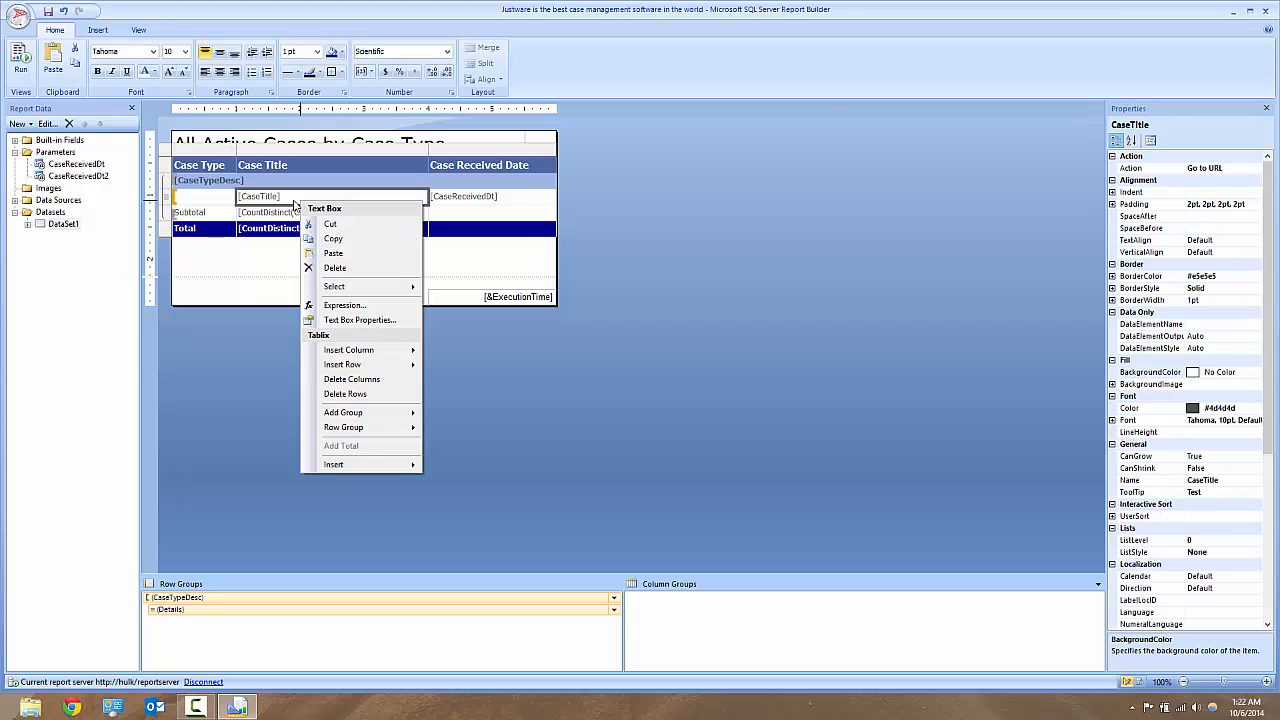
pyautogui.click(360, 320)
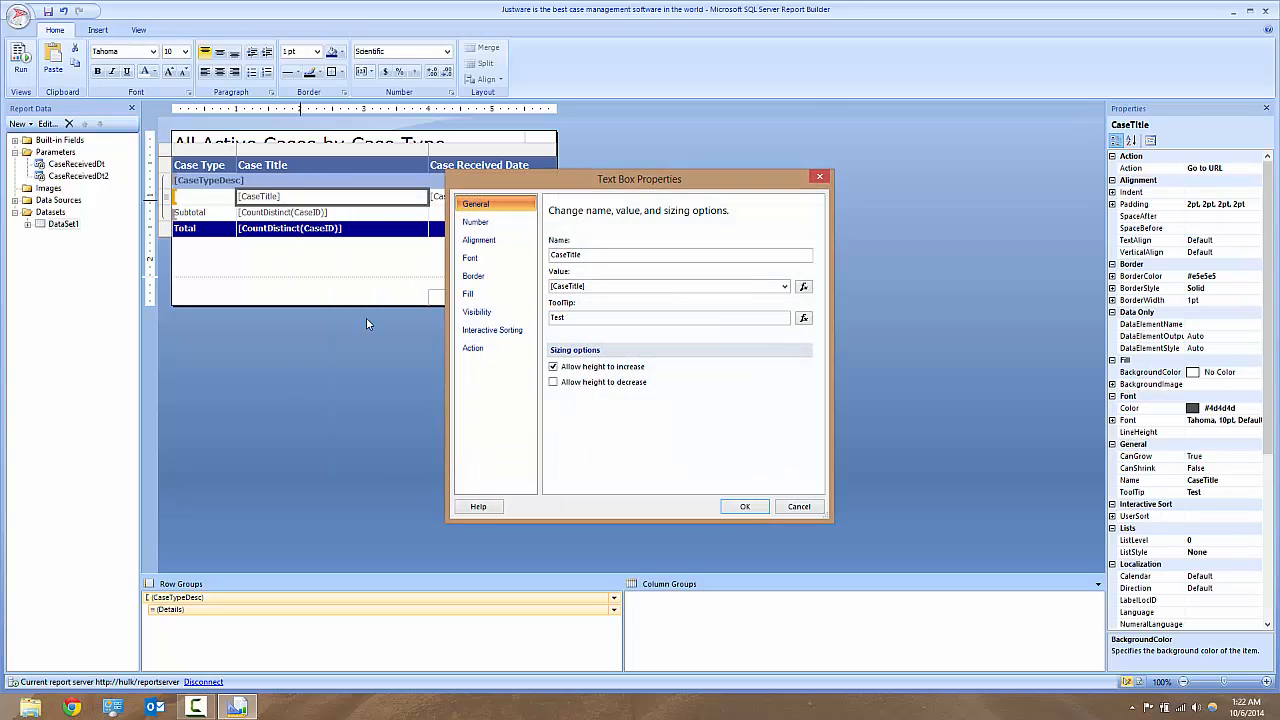
pyautogui.click(471, 258)
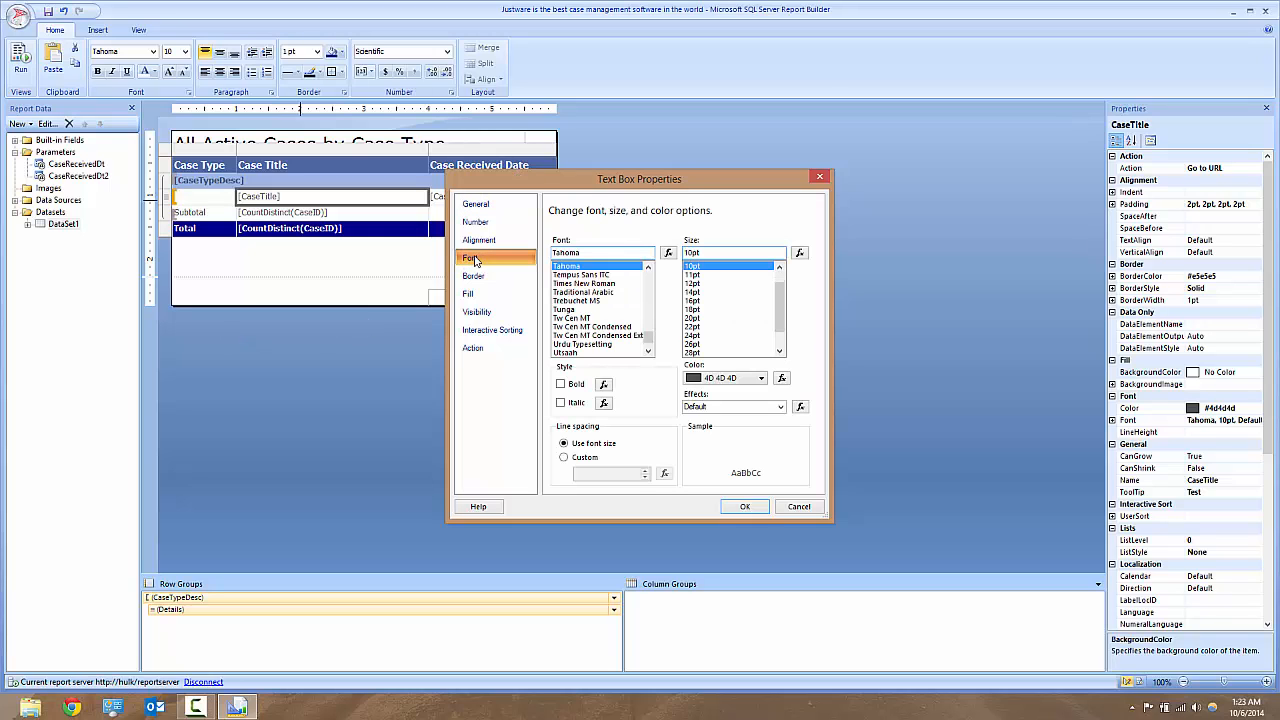
pyautogui.click(762, 379)
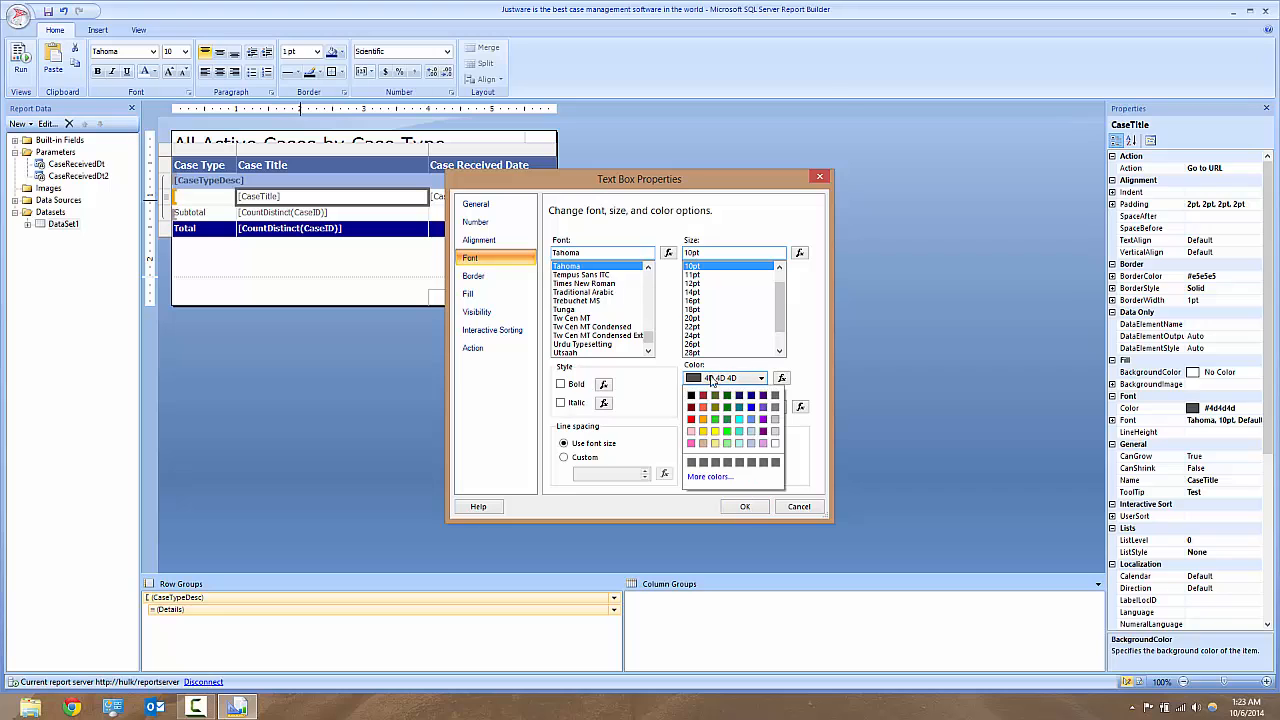
pyautogui.click(751, 408)
pyautogui.click(782, 408)
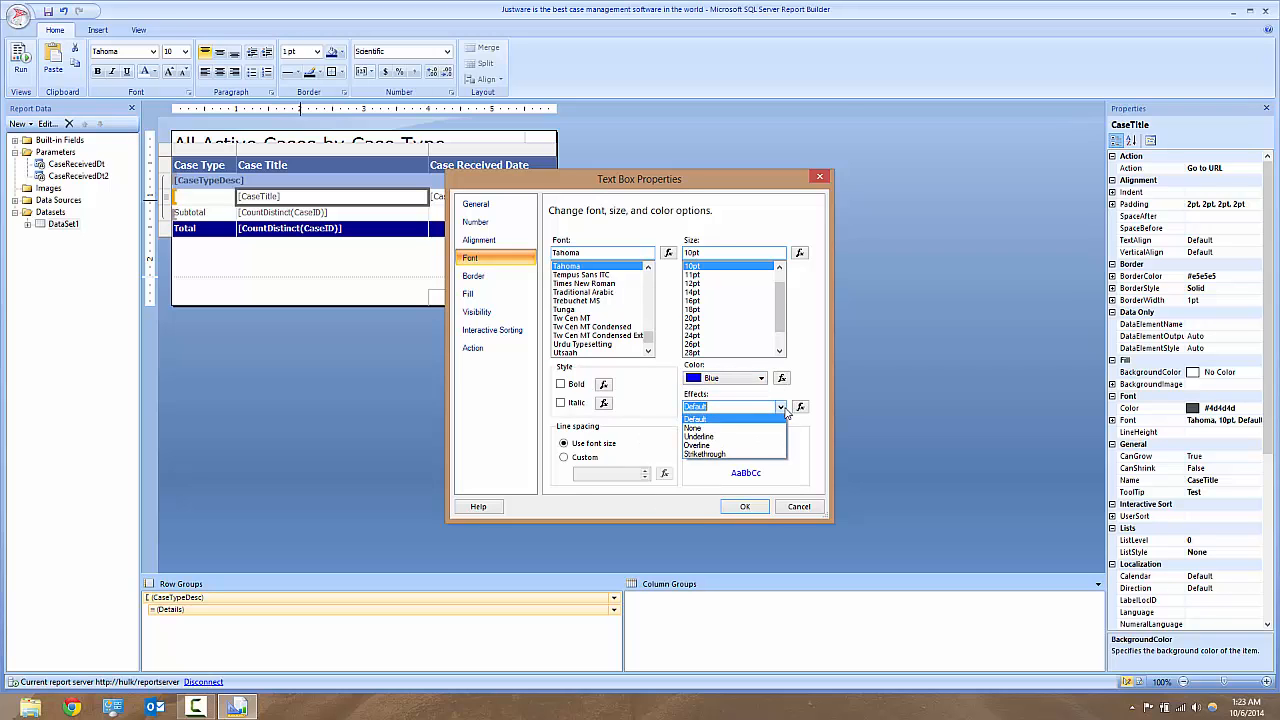
pyautogui.click(707, 440)
pyautogui.press('Down')
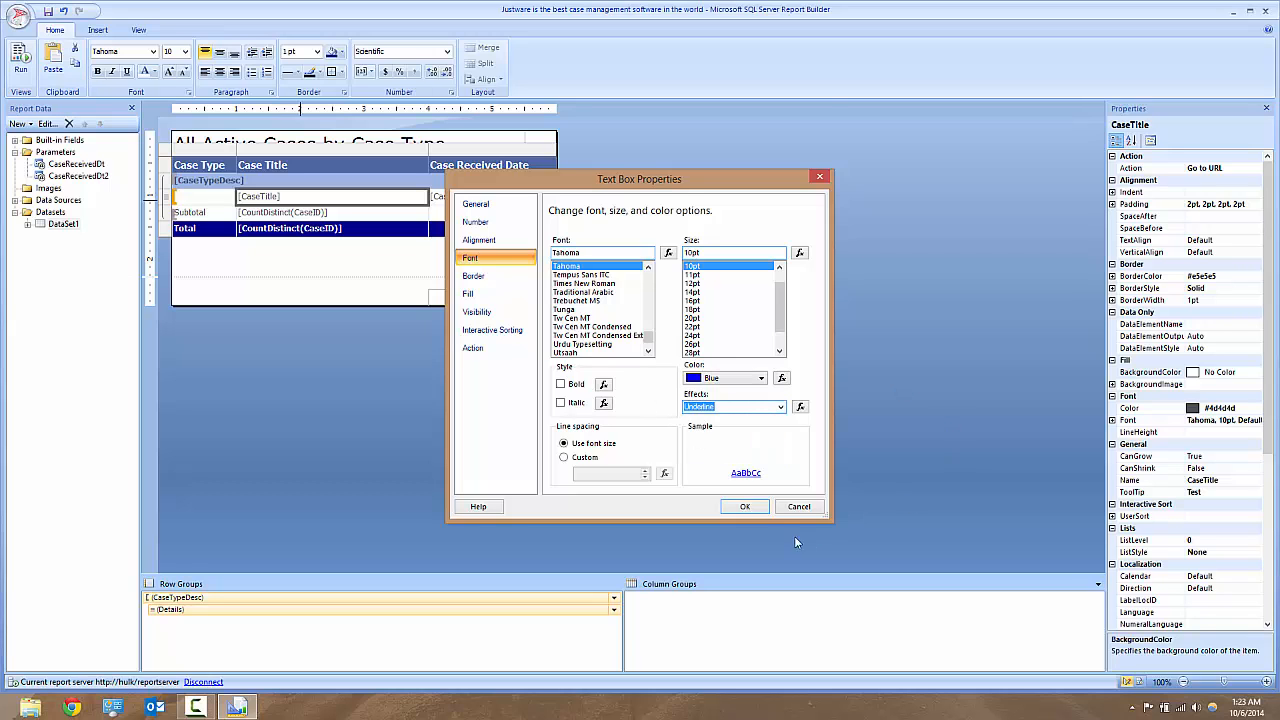
pyautogui.click(748, 508)
pyautogui.click(577, 463)
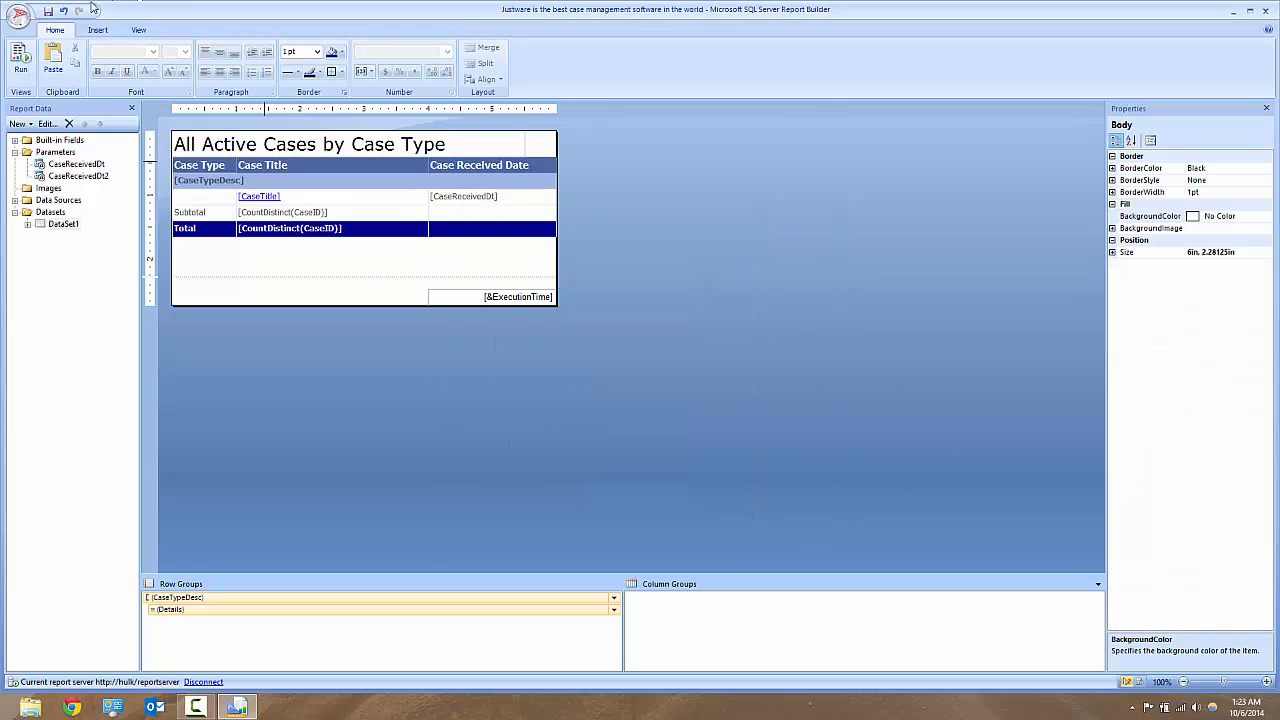
# - Rerun the report for 8/1/2014 to 10/6/2014 and expand the Felony group to check the case titles' link formatting
pyautogui.click(21, 68)
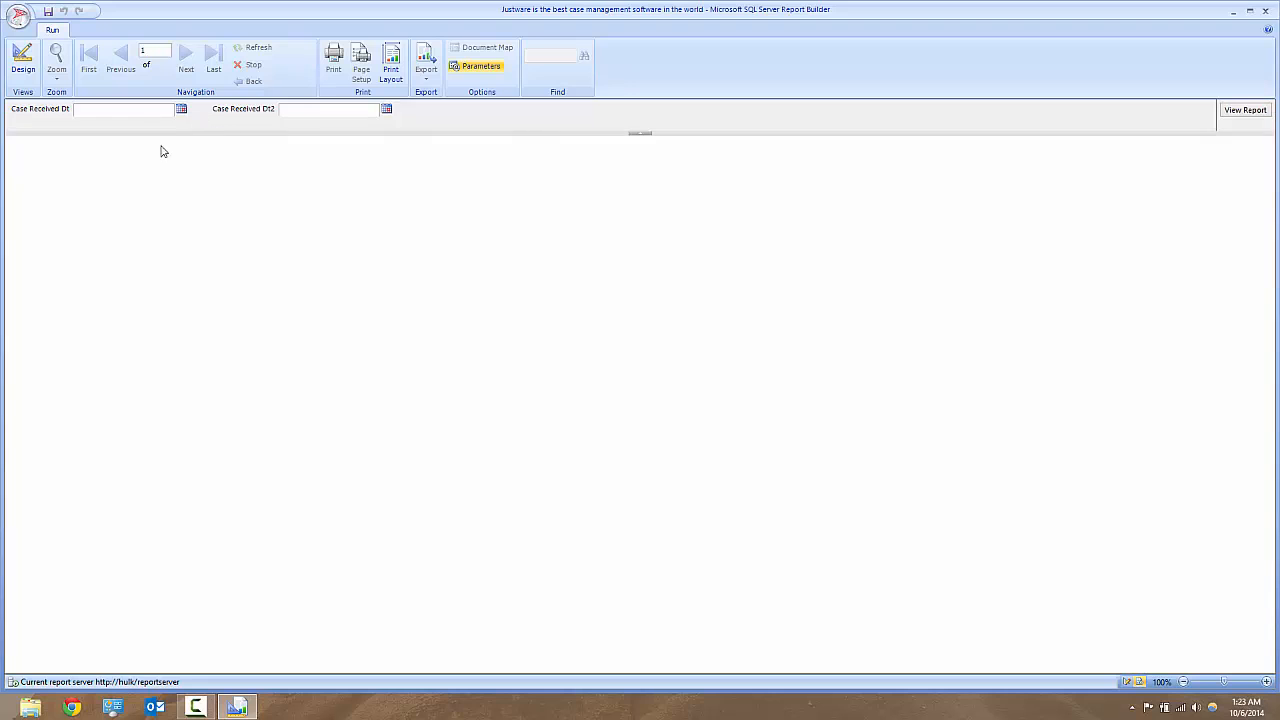
pyautogui.click(180, 112)
pyautogui.click(82, 130)
pyautogui.click(82, 130)
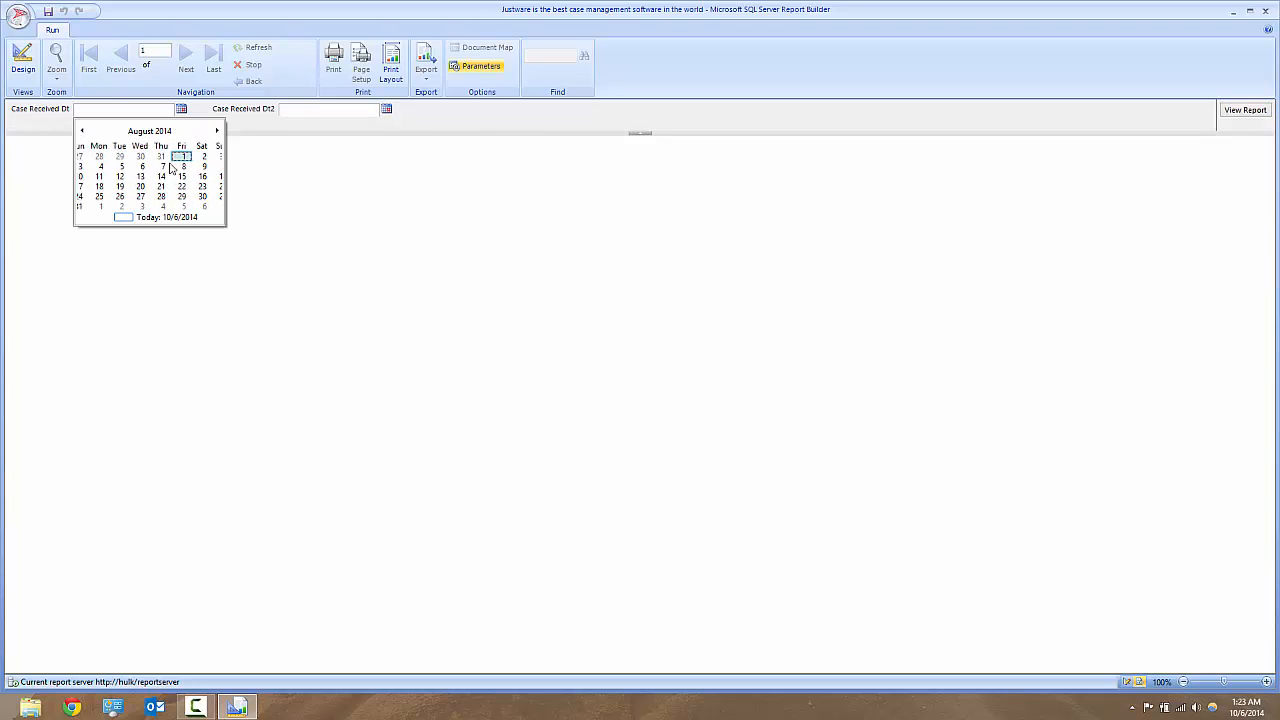
pyautogui.click(191, 157)
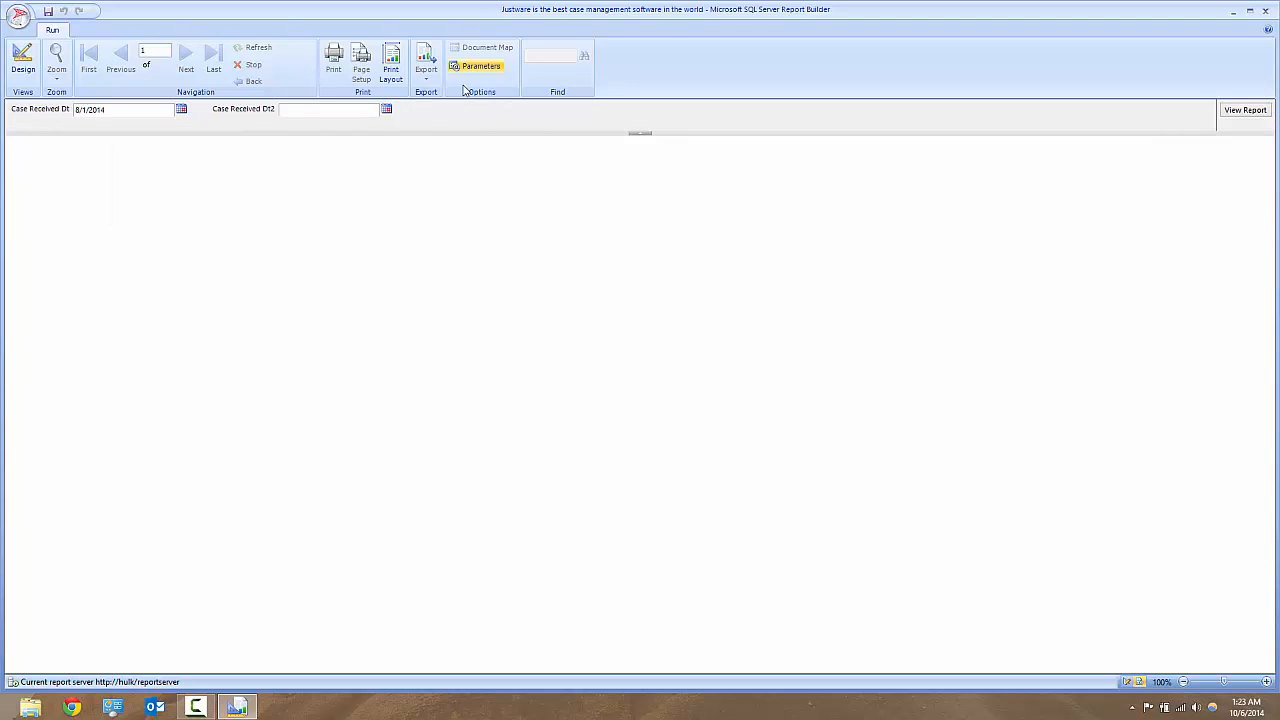
pyautogui.click(386, 110)
pyautogui.click(313, 164)
pyautogui.click(1243, 112)
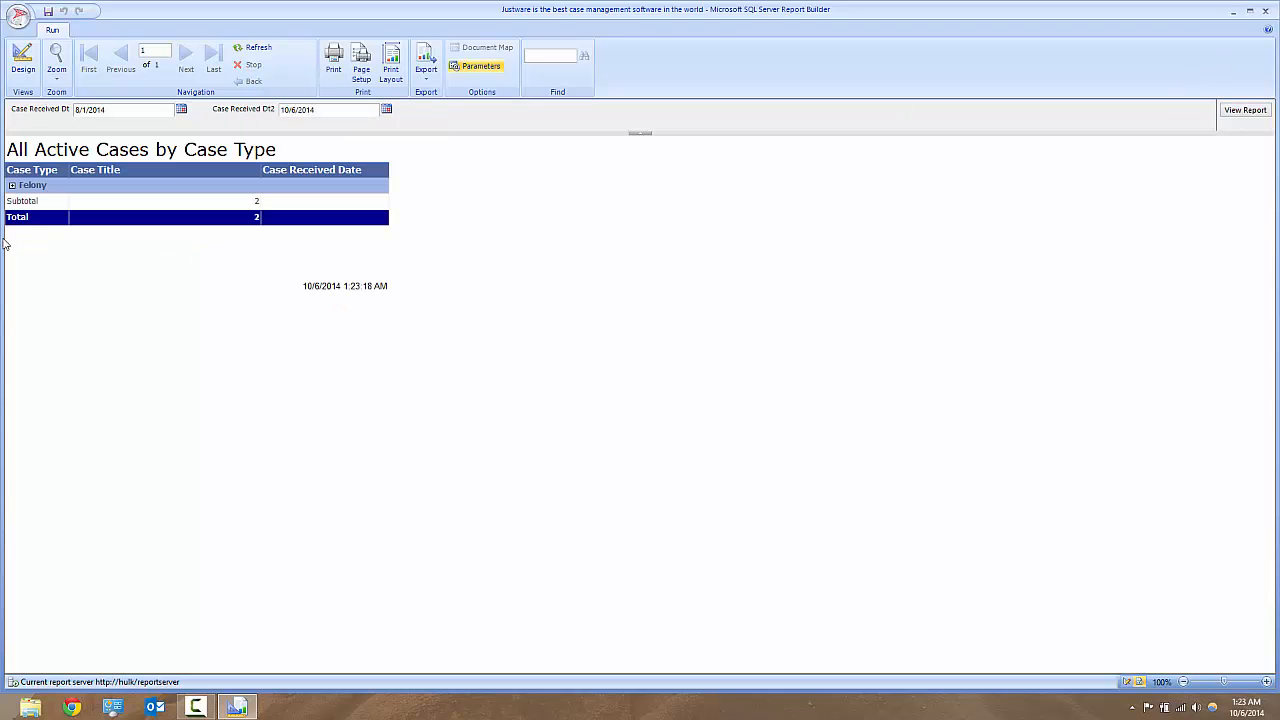
pyautogui.click(12, 186)
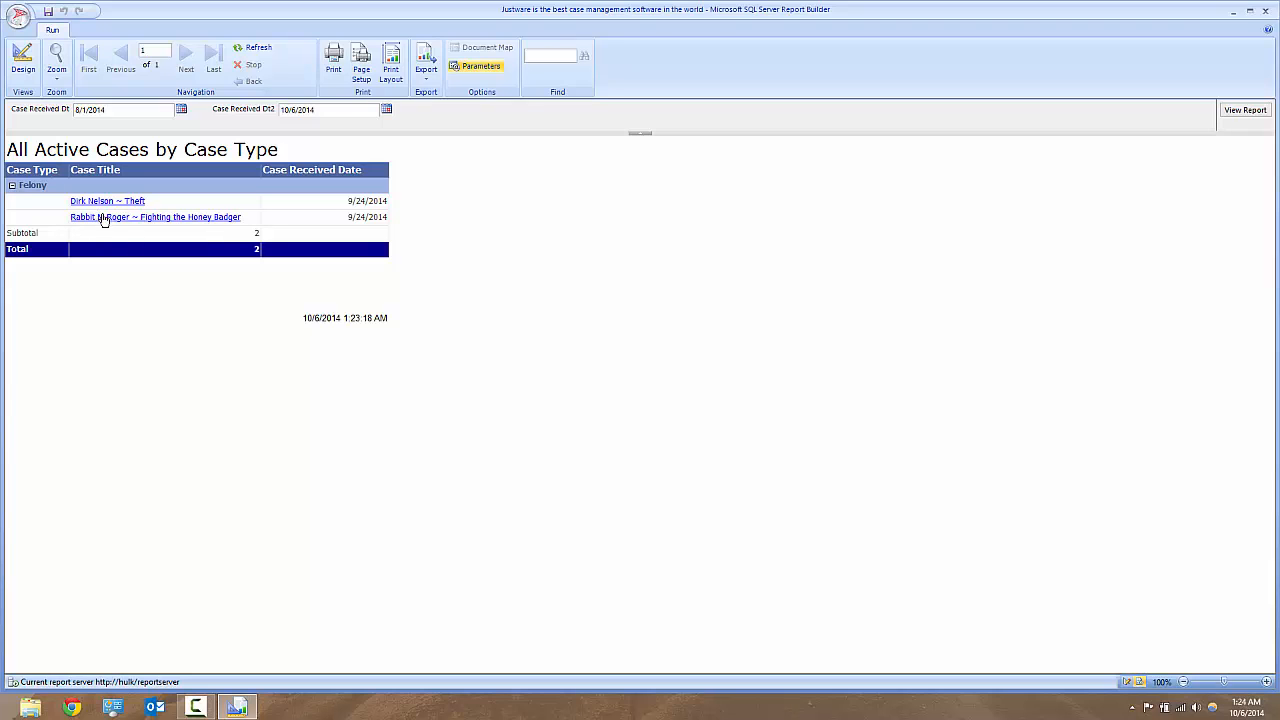
# - Return to the design, reopen DataSet1's query and add CaseInvPersFirstName, CaseInvPersLastName, InvolveTypeDesc and InvolveTypeMasterCode from the jw50_CaseInvPers view
pyautogui.click(23, 57)
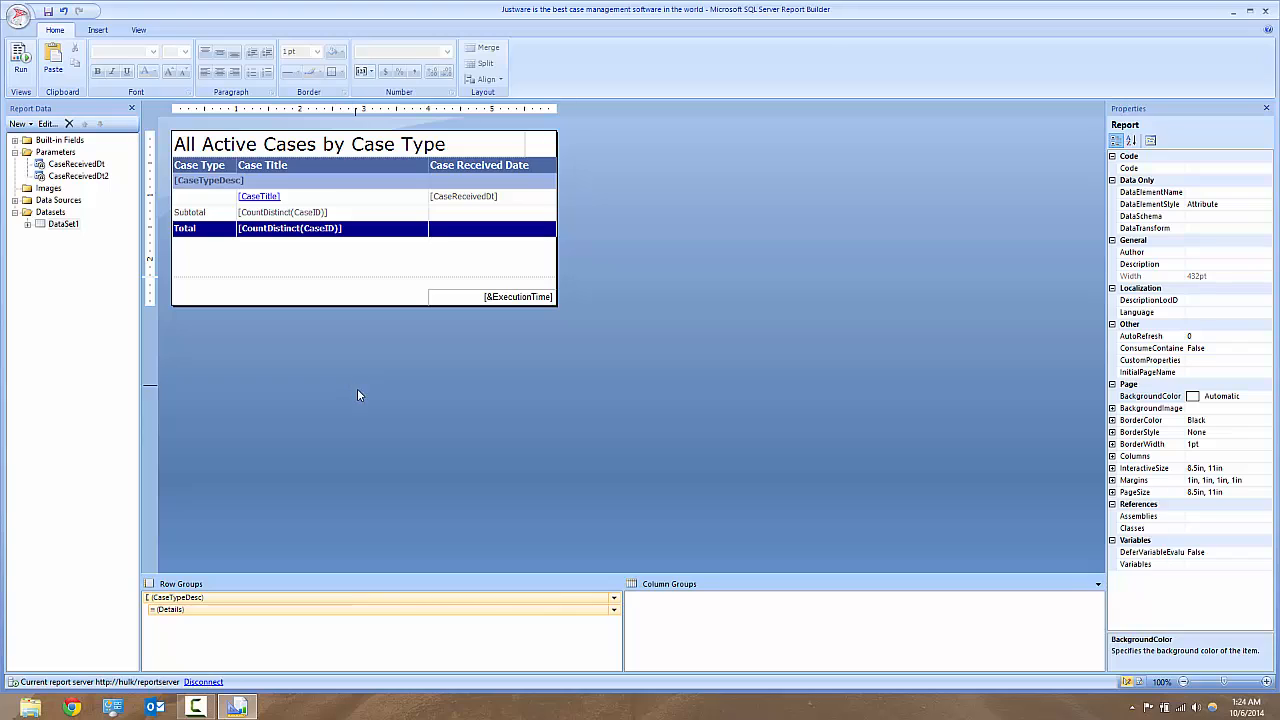
pyautogui.rightClick(58, 223)
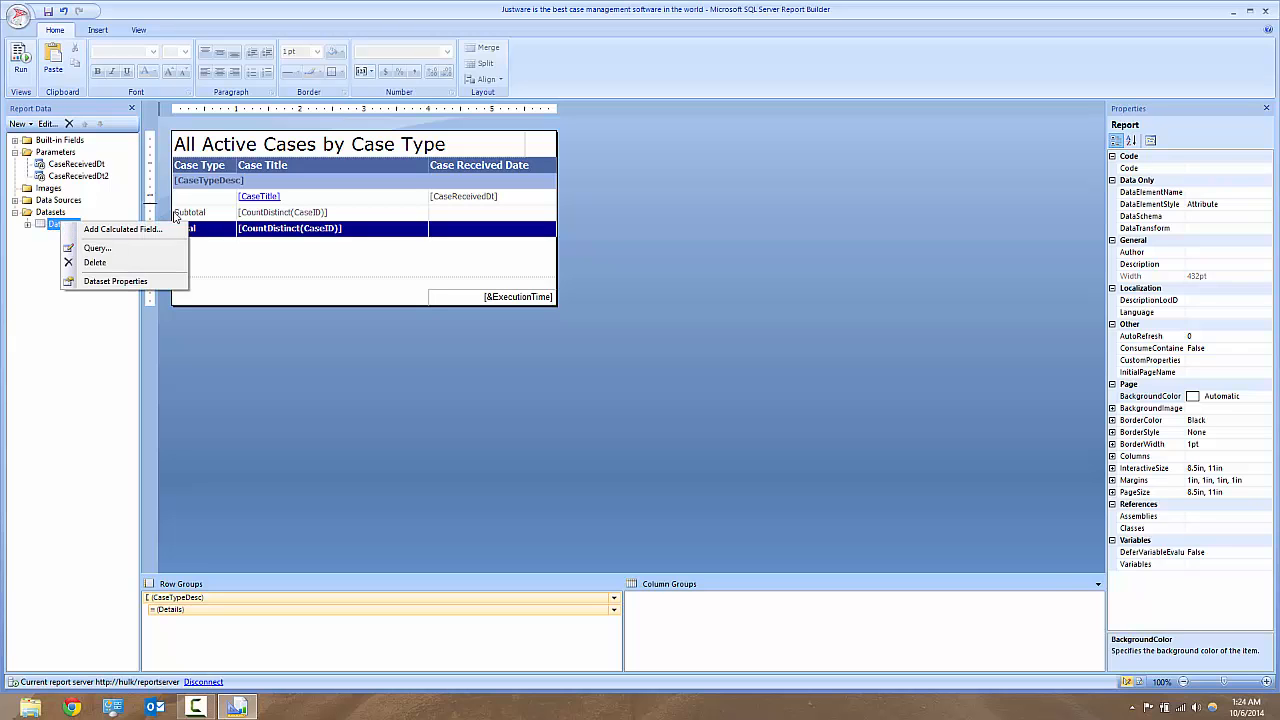
pyautogui.click(95, 248)
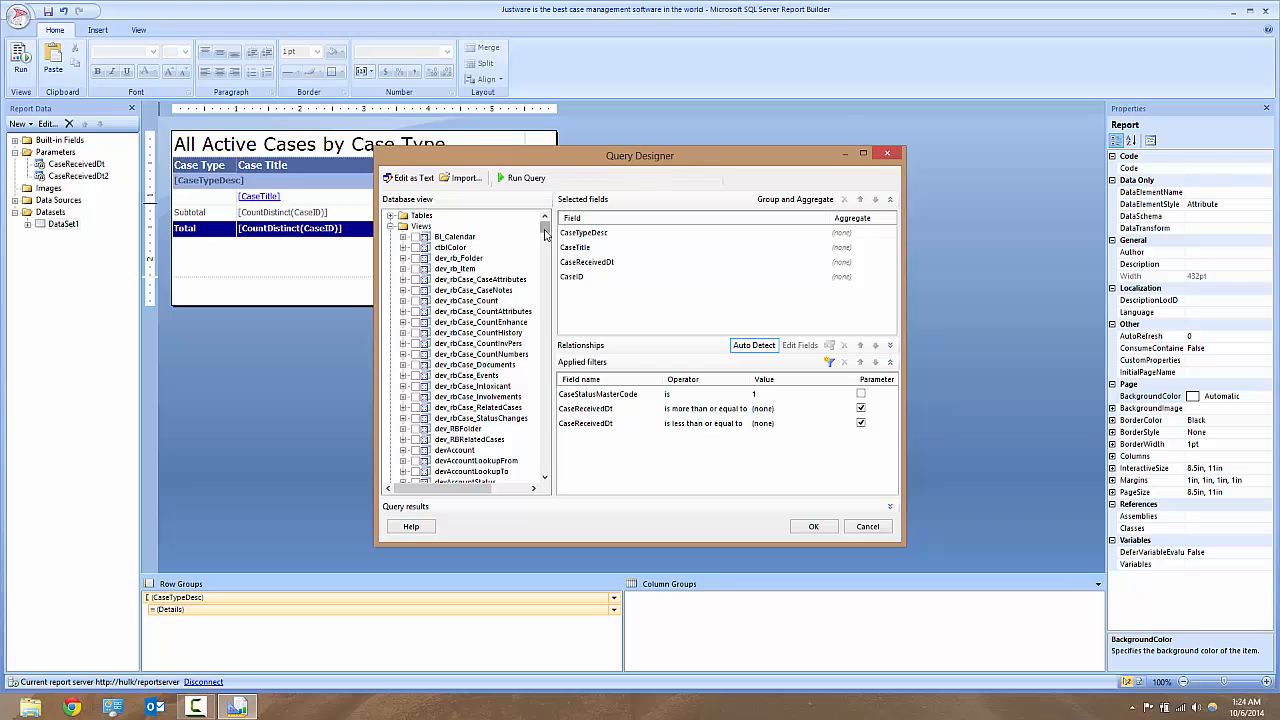
pyautogui.moveTo(544, 230); pyautogui.dragTo(539, 417)
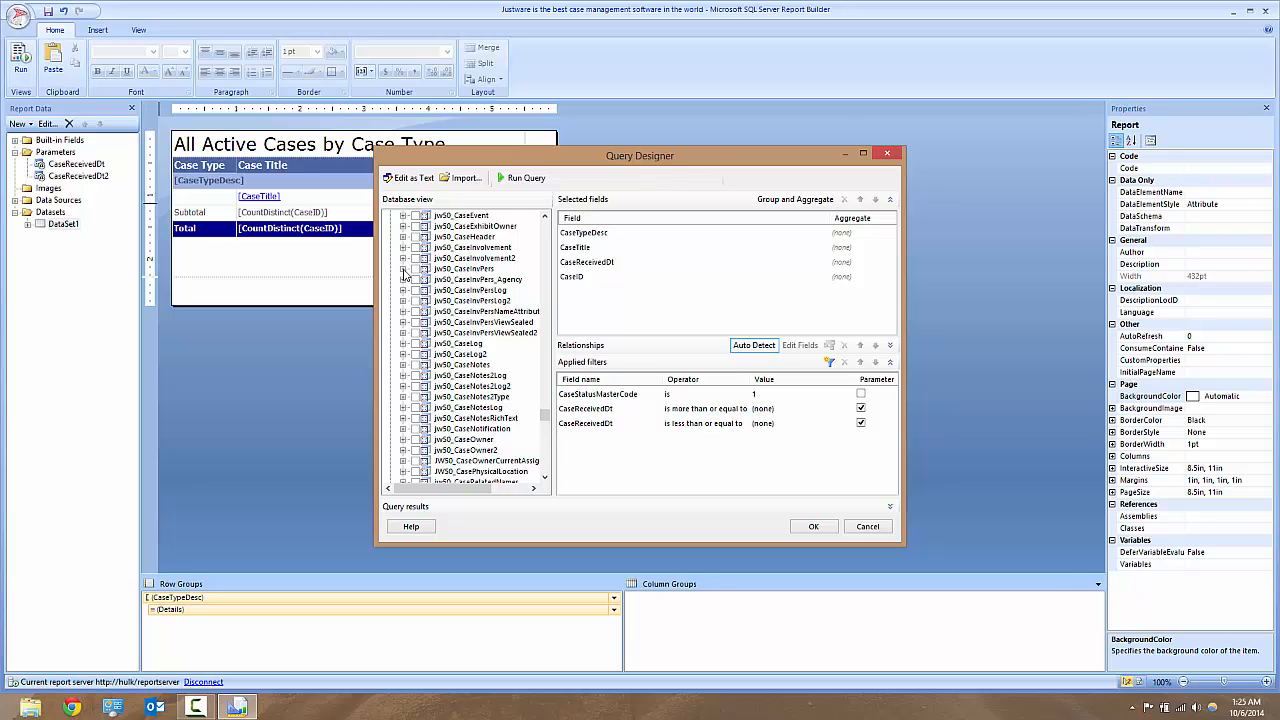
pyautogui.click(403, 270)
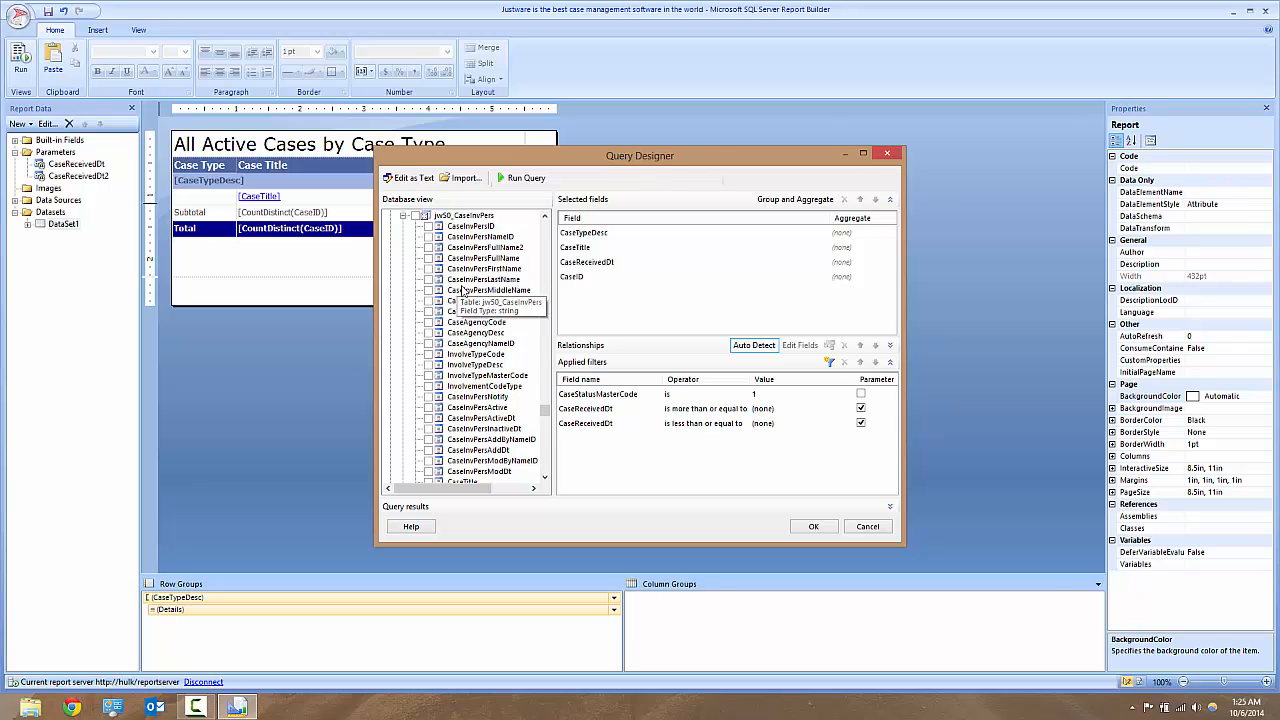
pyautogui.click(428, 269)
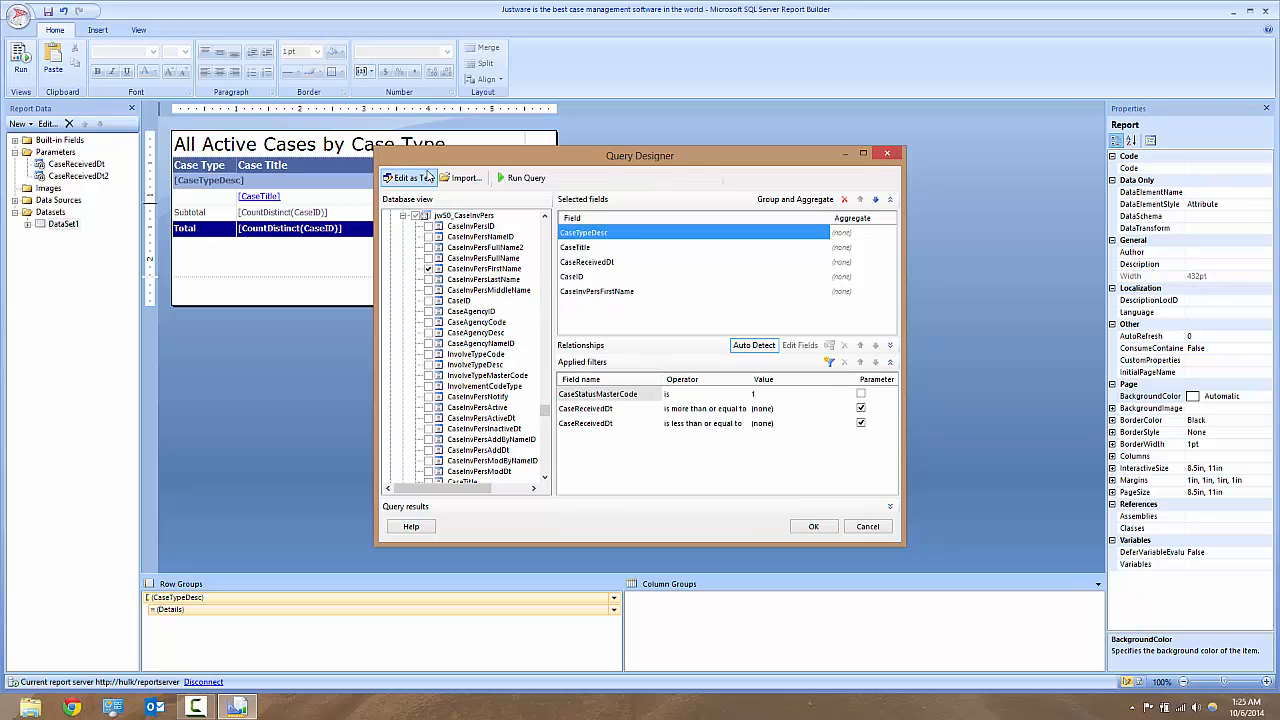
pyautogui.click(428, 280)
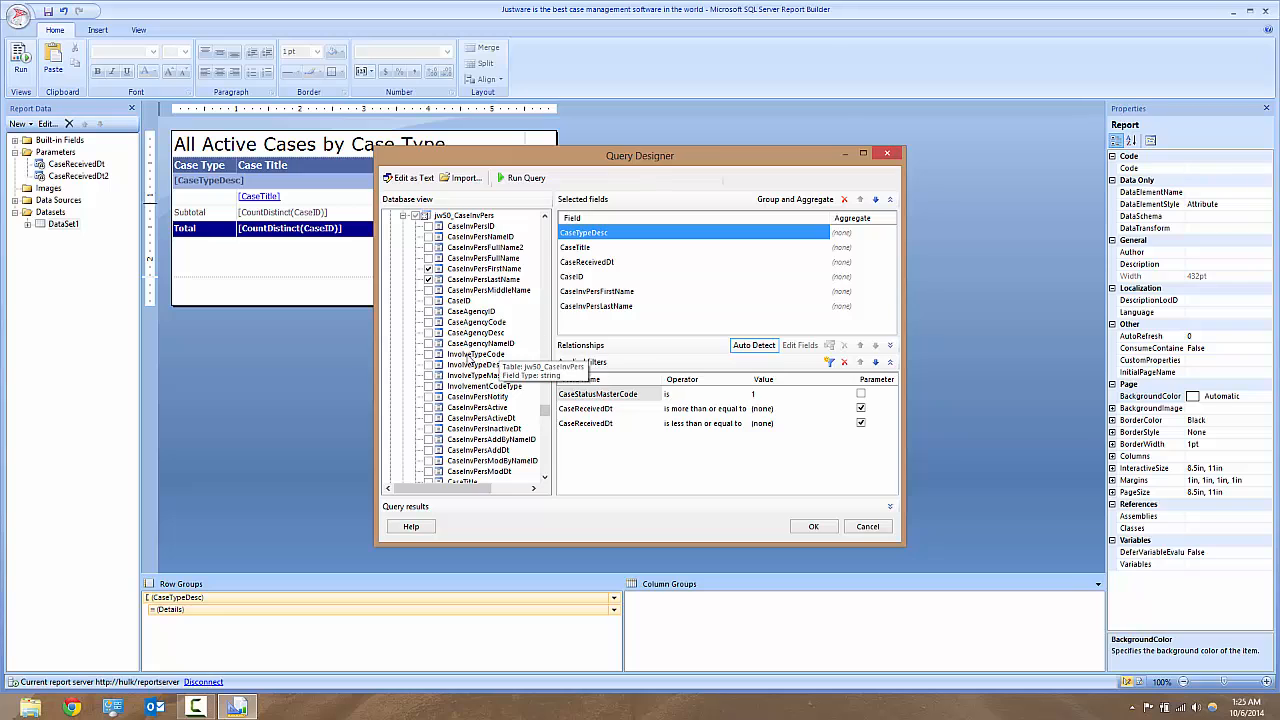
pyautogui.click(428, 365)
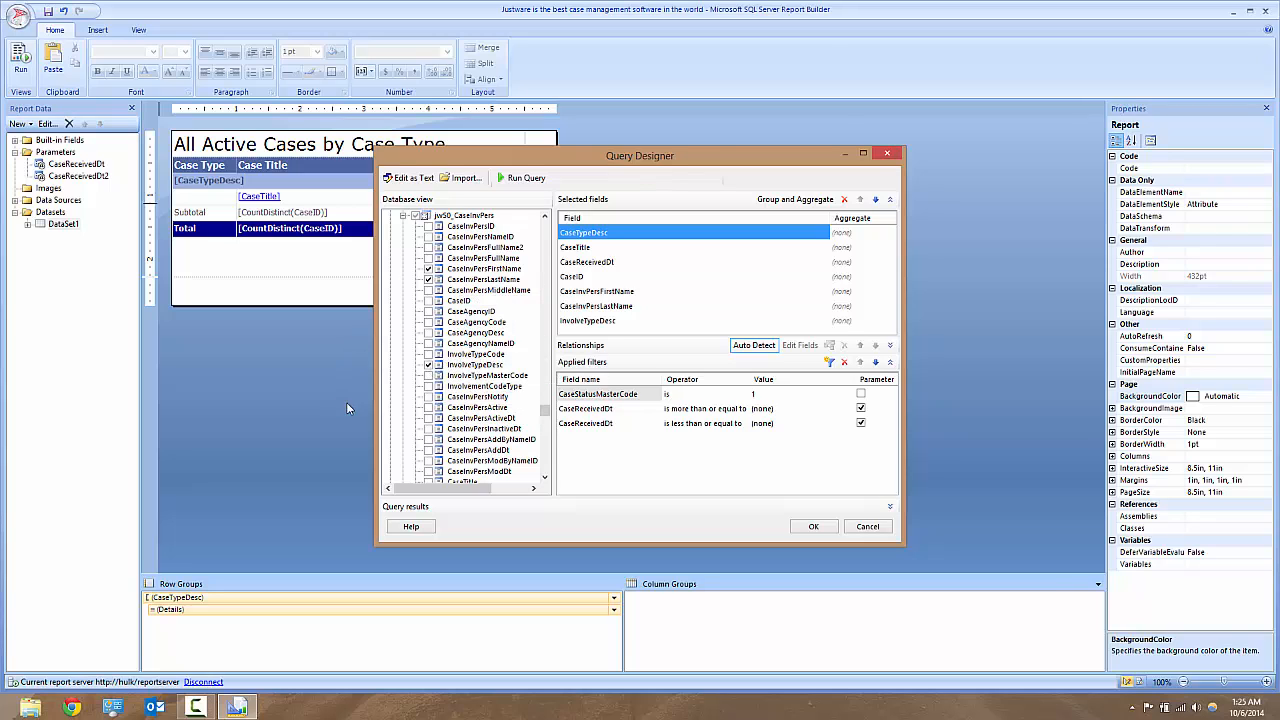
pyautogui.click(428, 376)
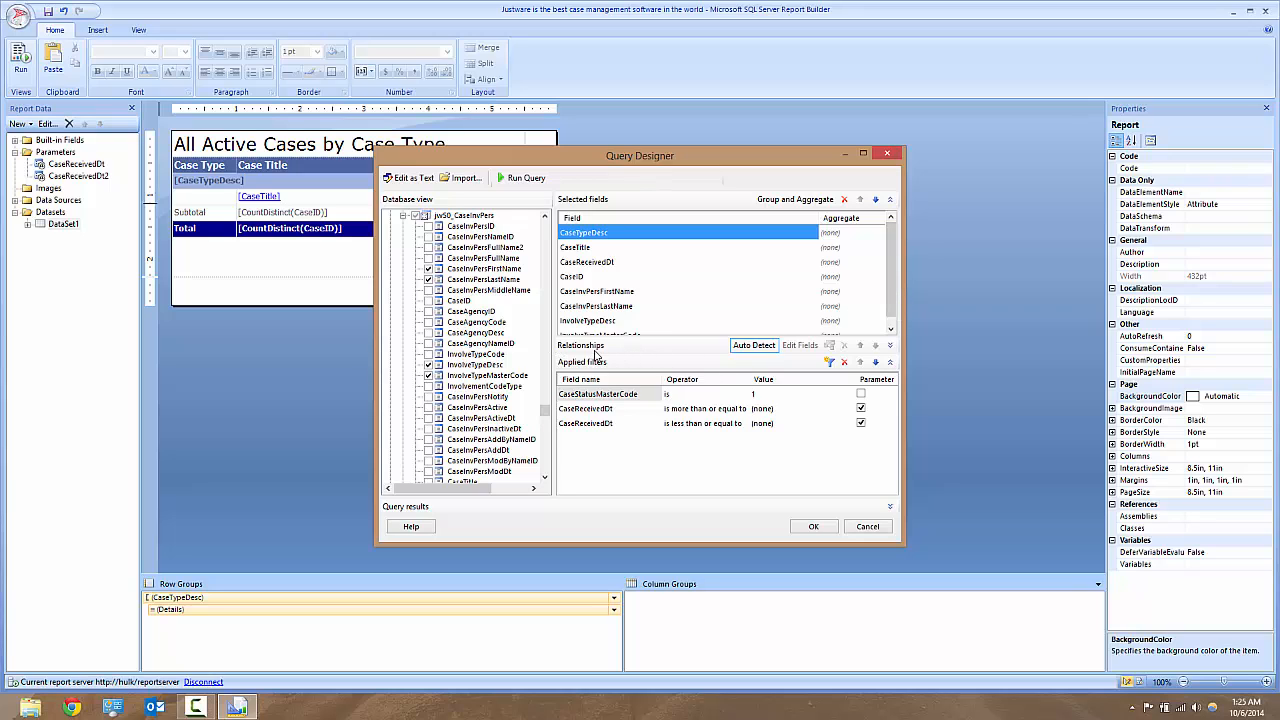
# - Turn off automatic relationship detection and add an Inner relationship from jw50_Case to jw50_CaseInvPers
pyautogui.click(890, 346)
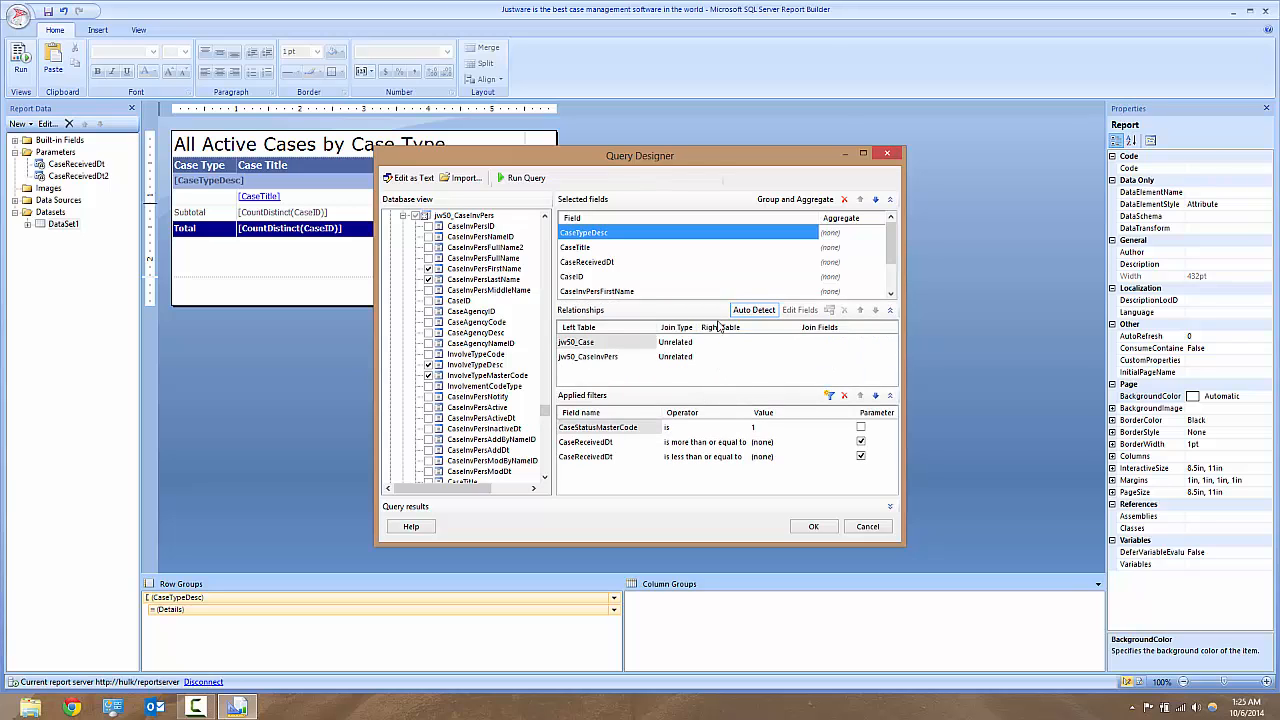
pyautogui.click(756, 314)
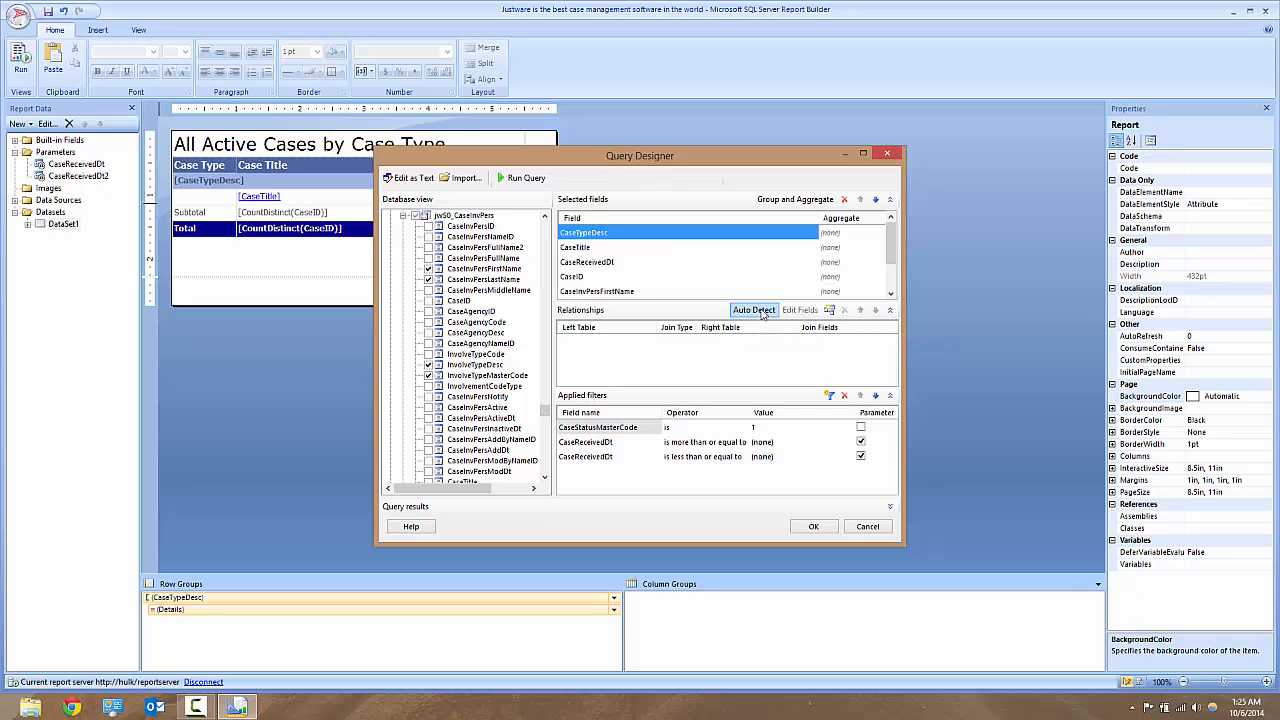
pyautogui.click(830, 311)
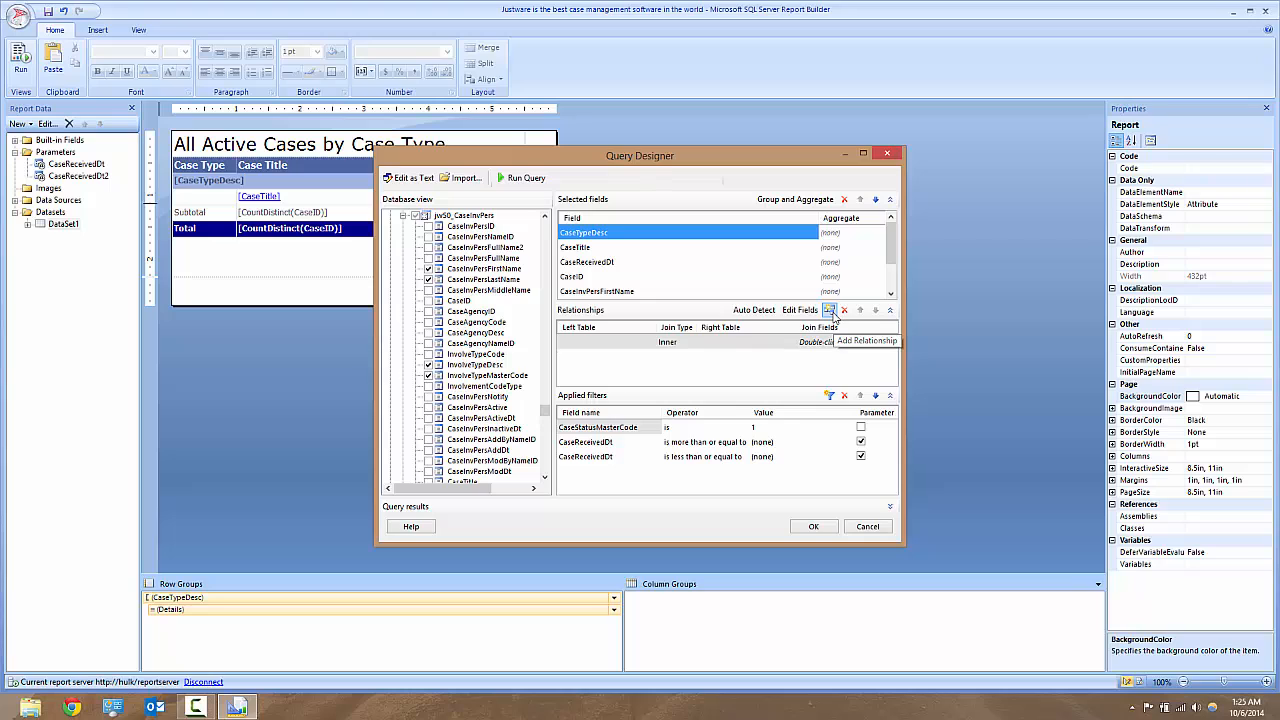
pyautogui.click(590, 342)
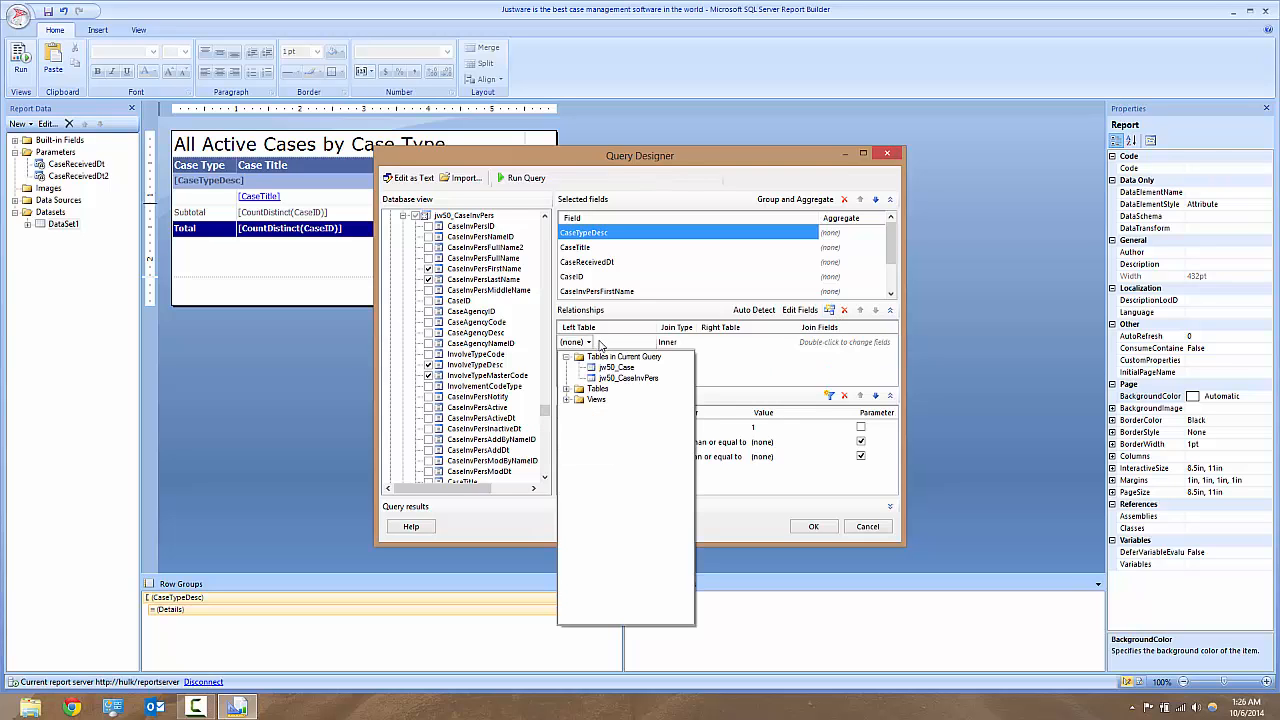
pyautogui.click(616, 368)
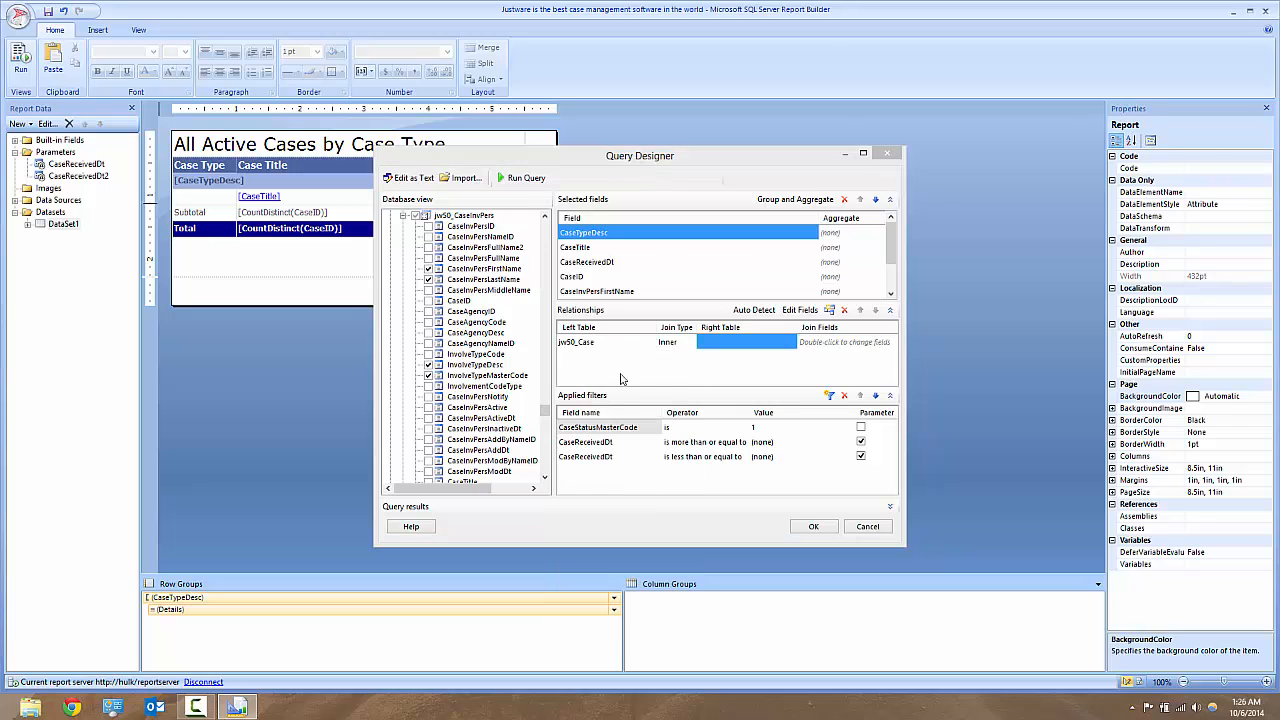
pyautogui.click(773, 345)
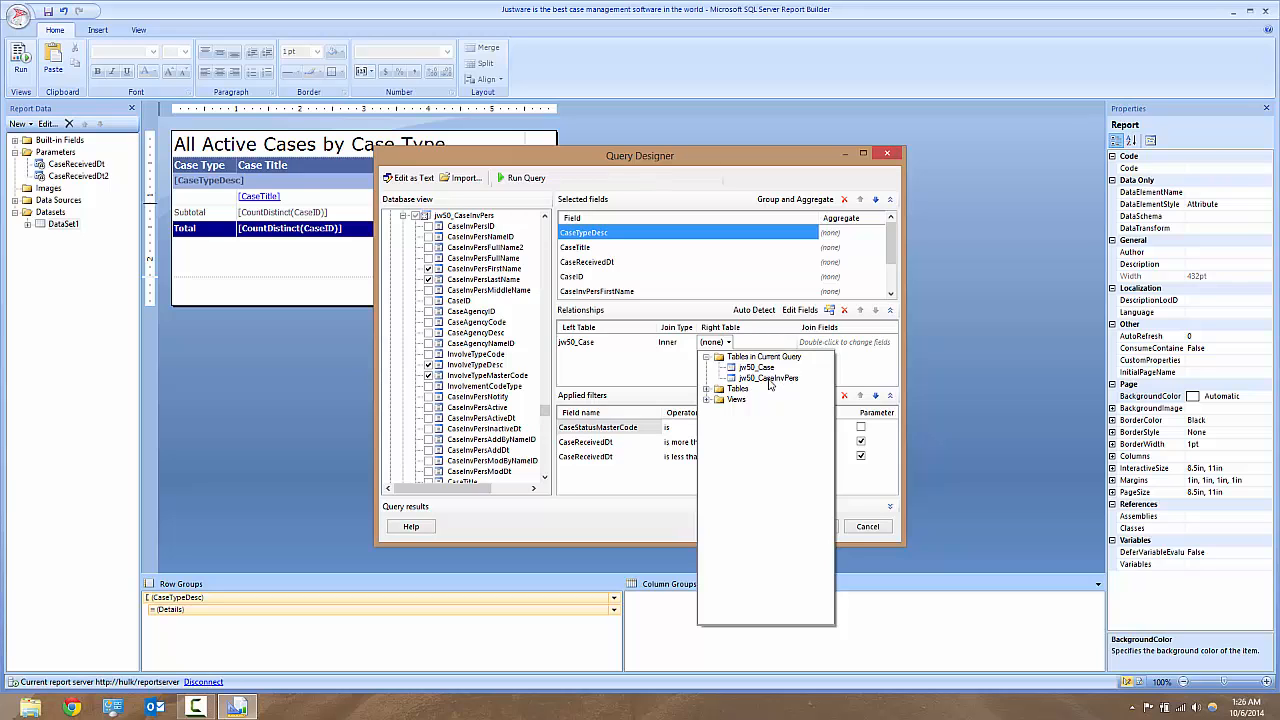
pyautogui.click(769, 379)
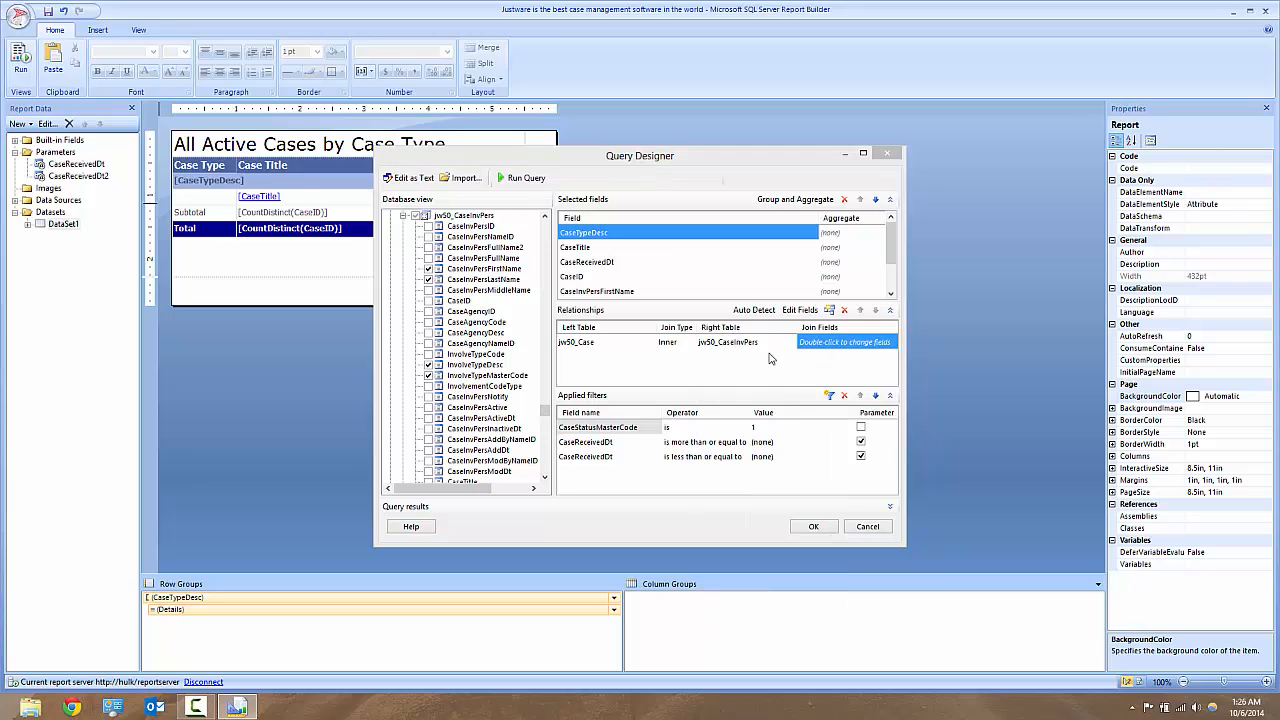
pyautogui.click(760, 345)
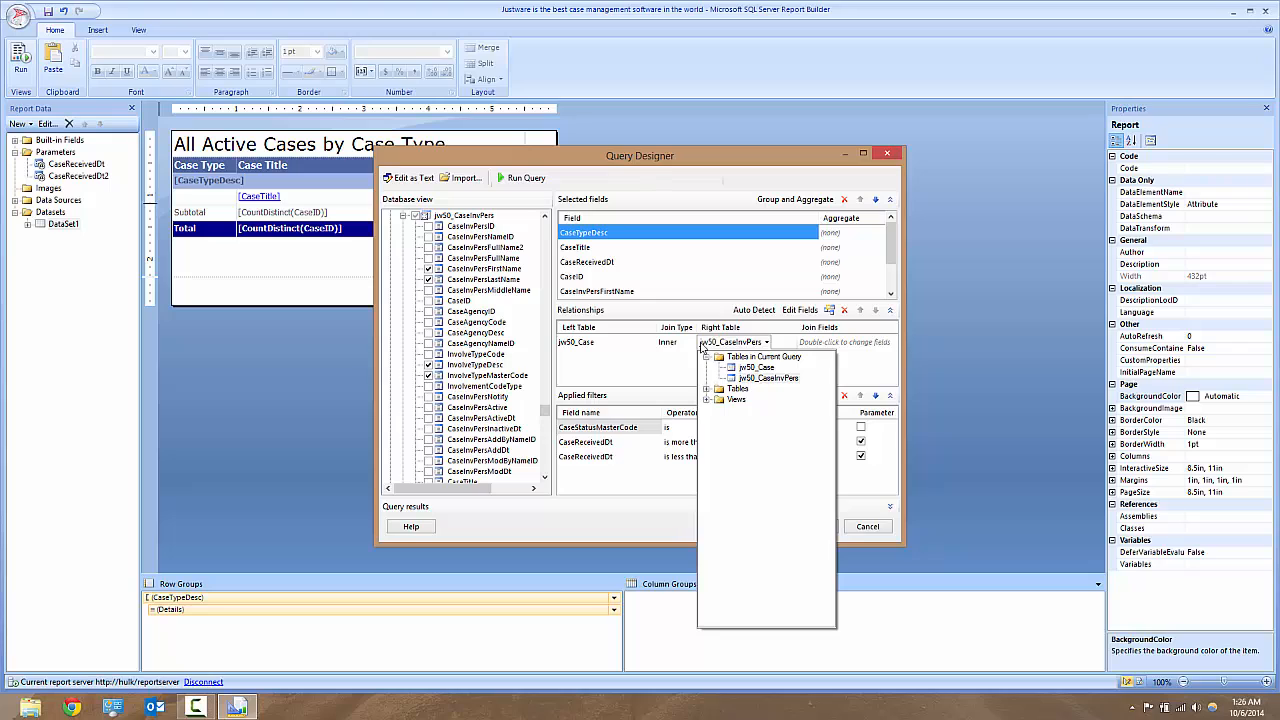
pyautogui.click(769, 379)
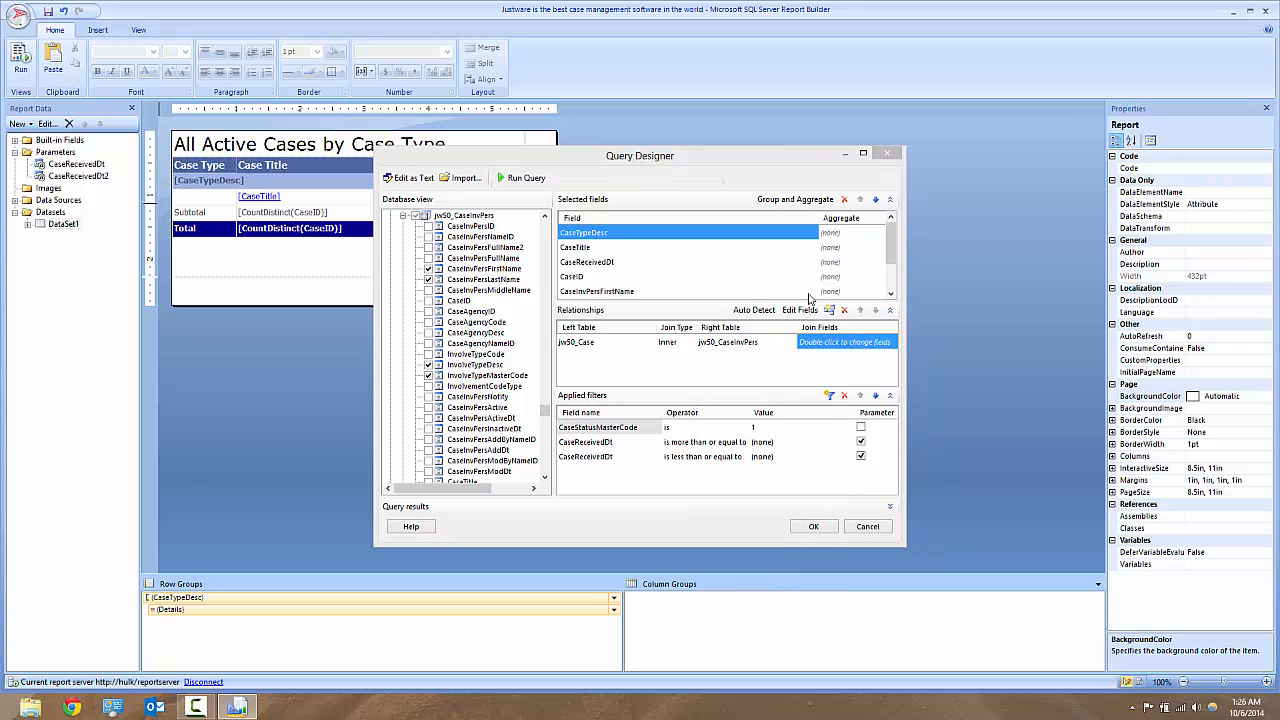
# - Join the two tables on CaseID = CaseID and accept the revised dataset query
pyautogui.doubleClick(815, 352)
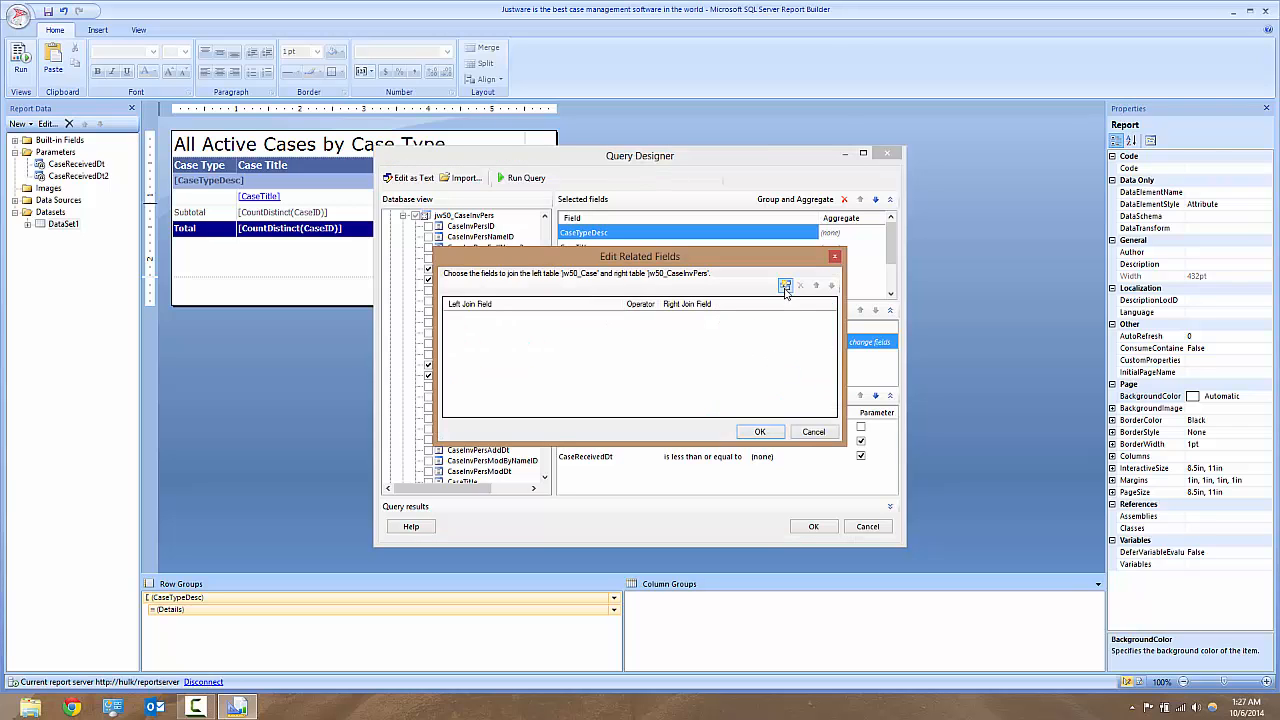
pyautogui.click(786, 288)
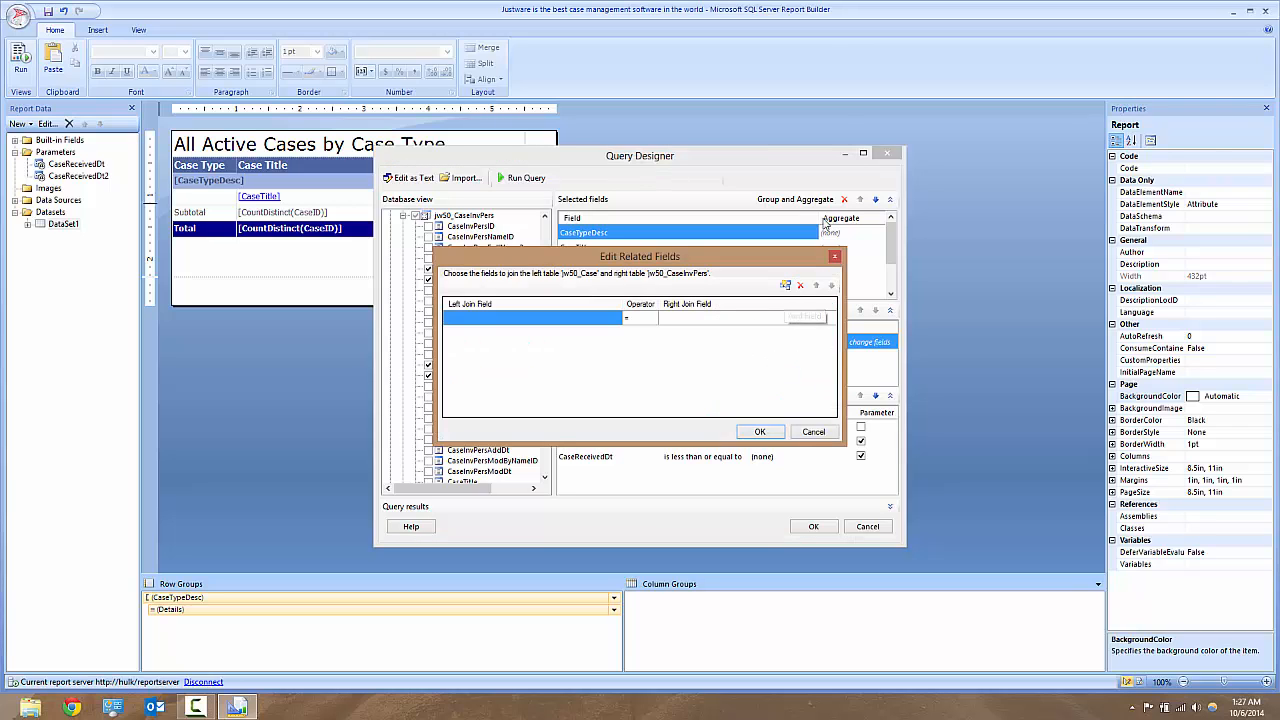
pyautogui.click(532, 319)
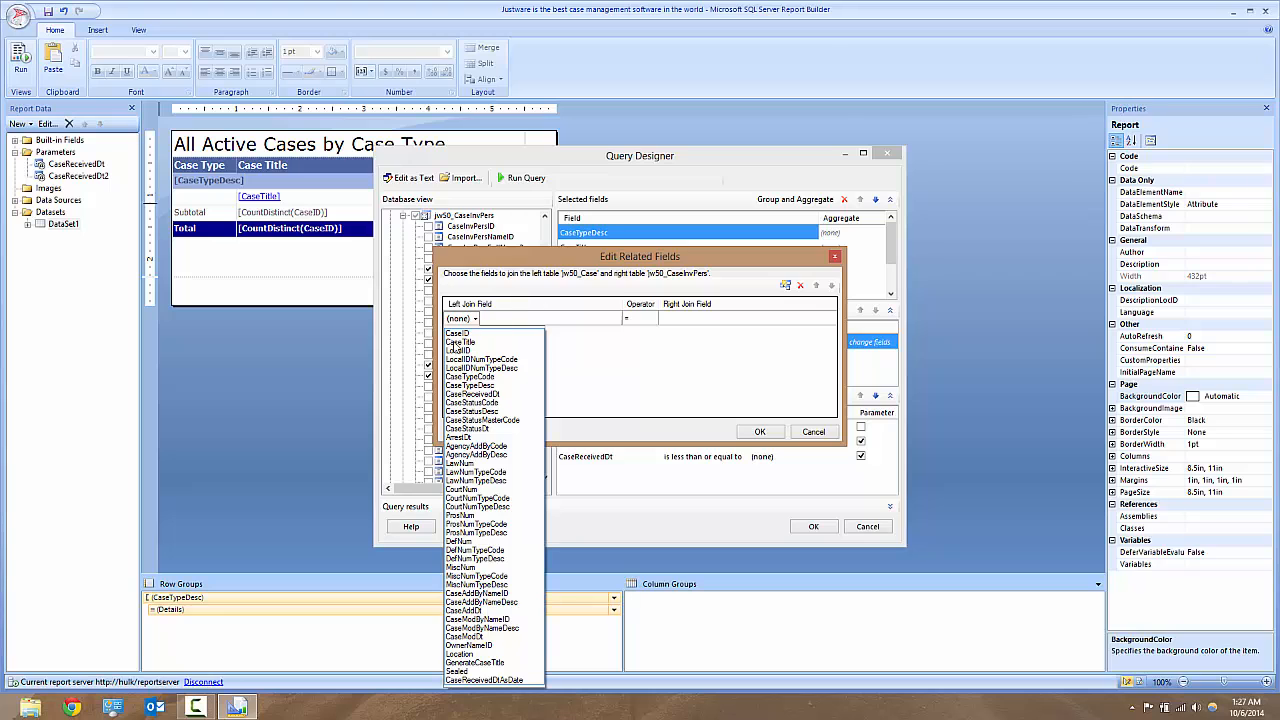
pyautogui.click(459, 334)
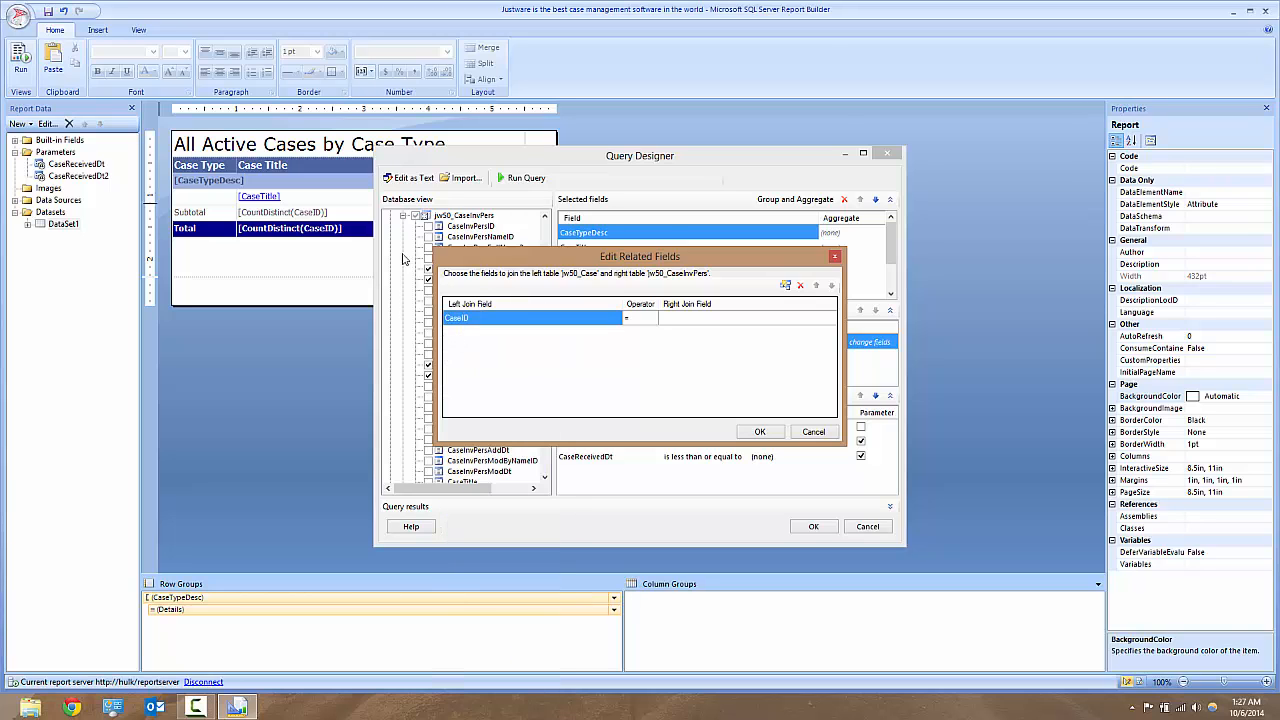
pyautogui.click(691, 320)
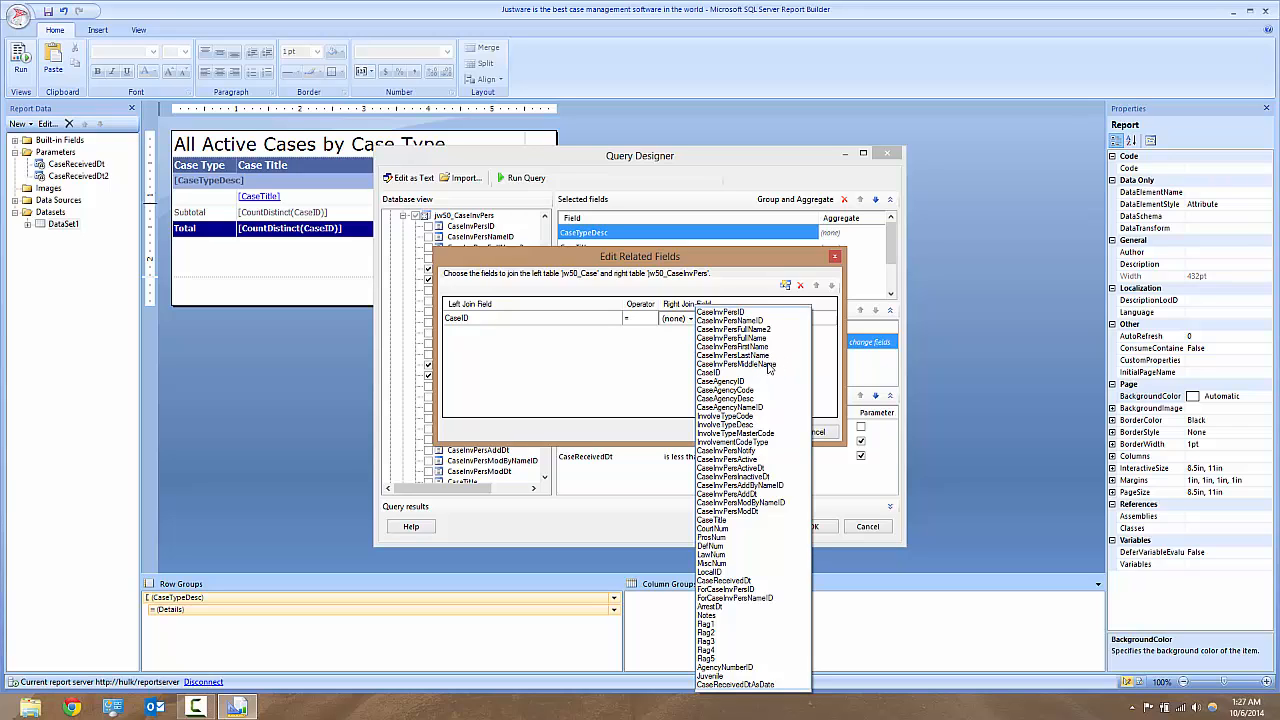
pyautogui.click(710, 373)
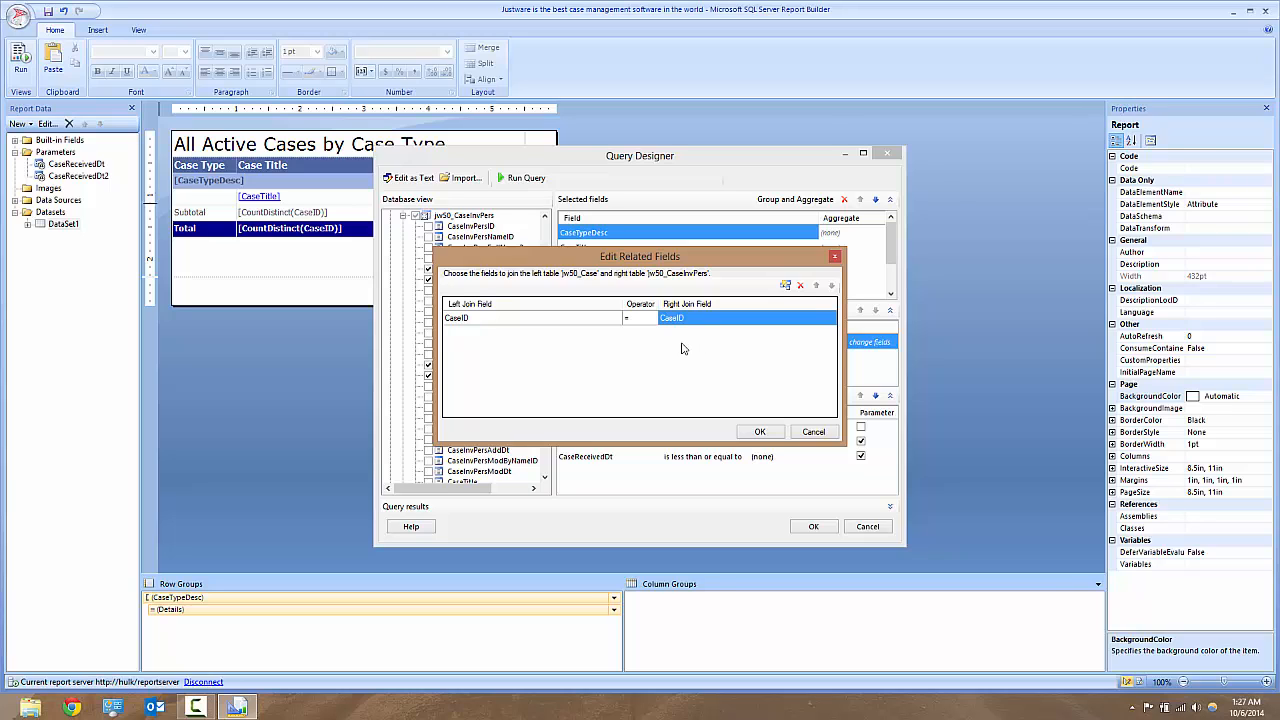
pyautogui.click(760, 432)
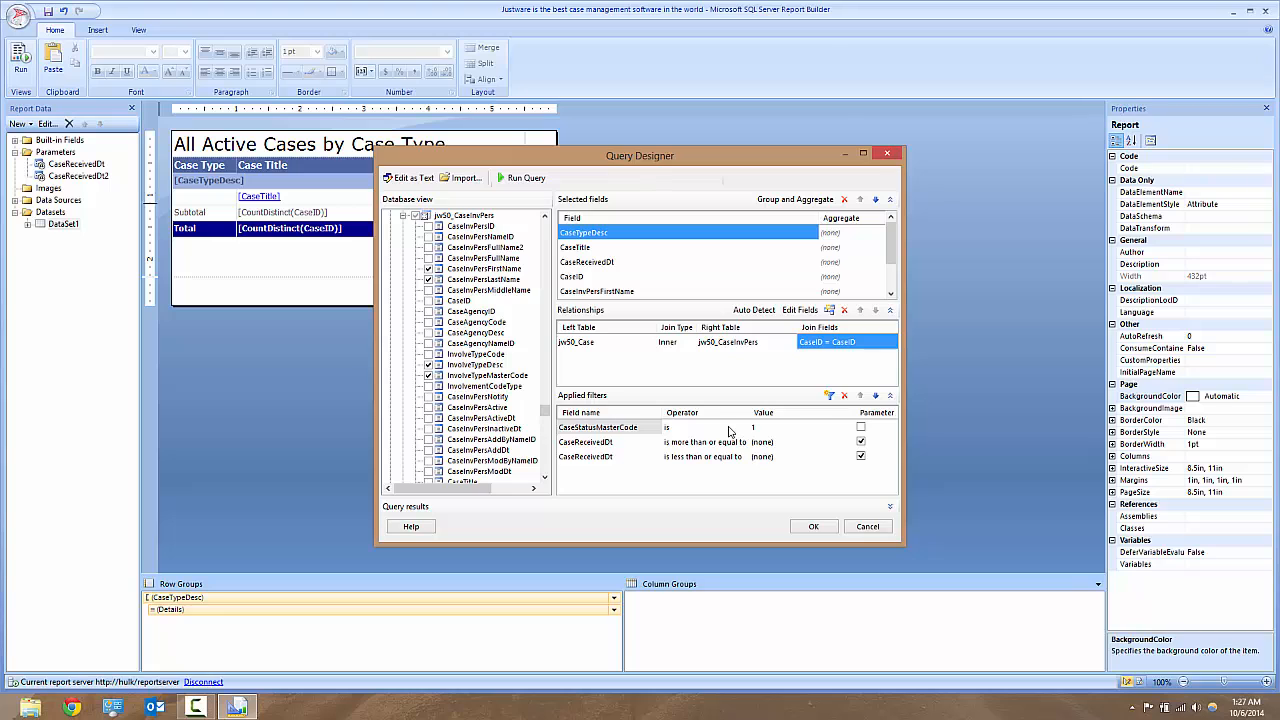
pyautogui.click(819, 530)
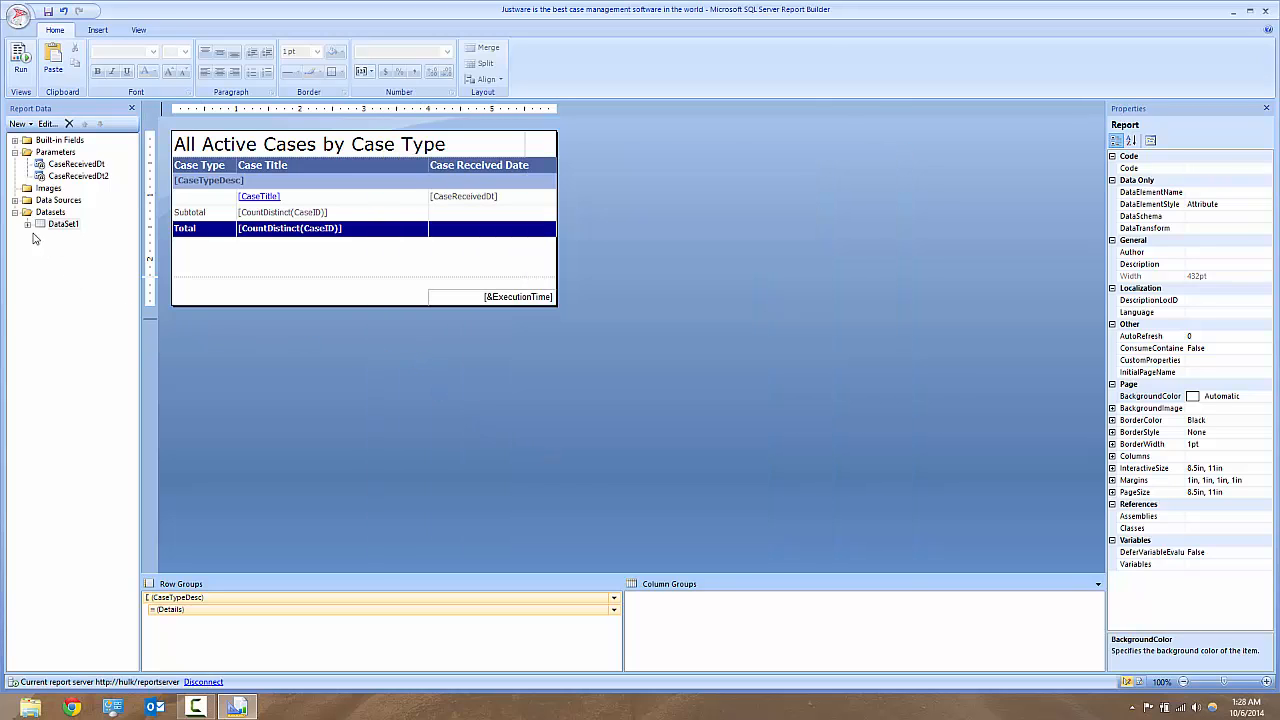
# - Expand DataSet1's fields and widen the report data area enough to read the full field names
pyautogui.click(45, 224)
pyautogui.click(27, 224)
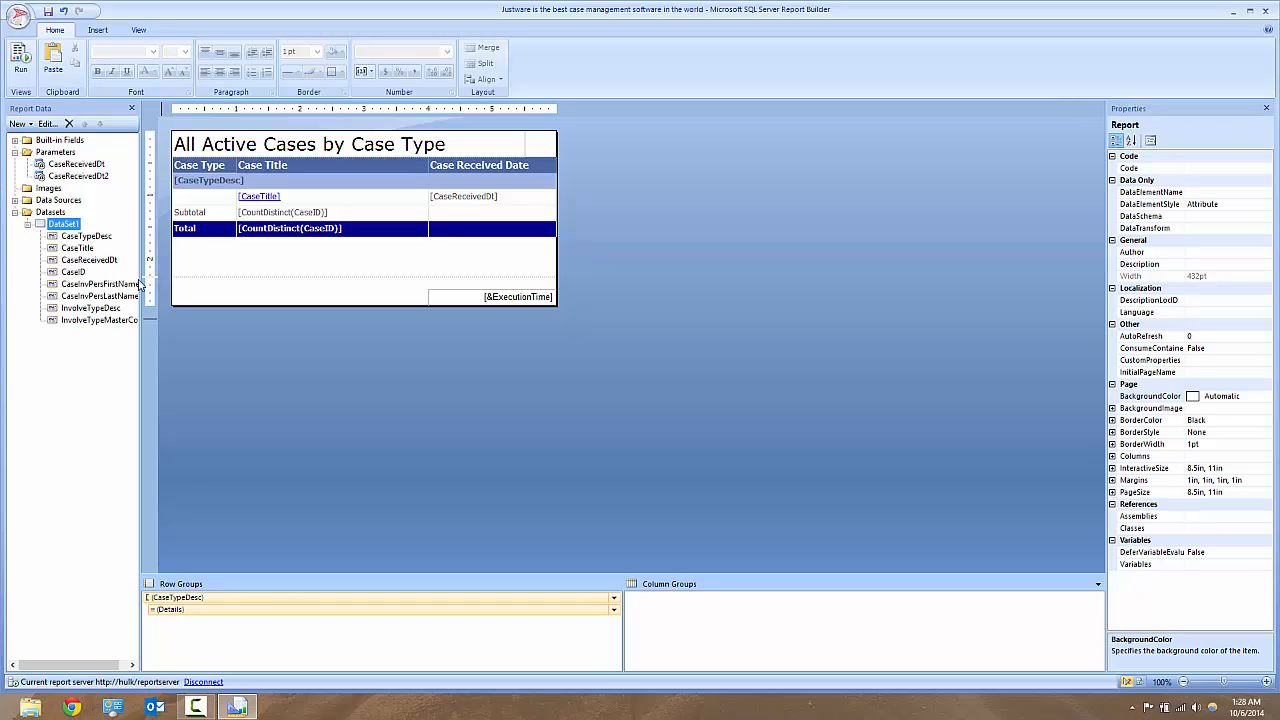
pyautogui.moveTo(140, 278); pyautogui.dragTo(234, 282)
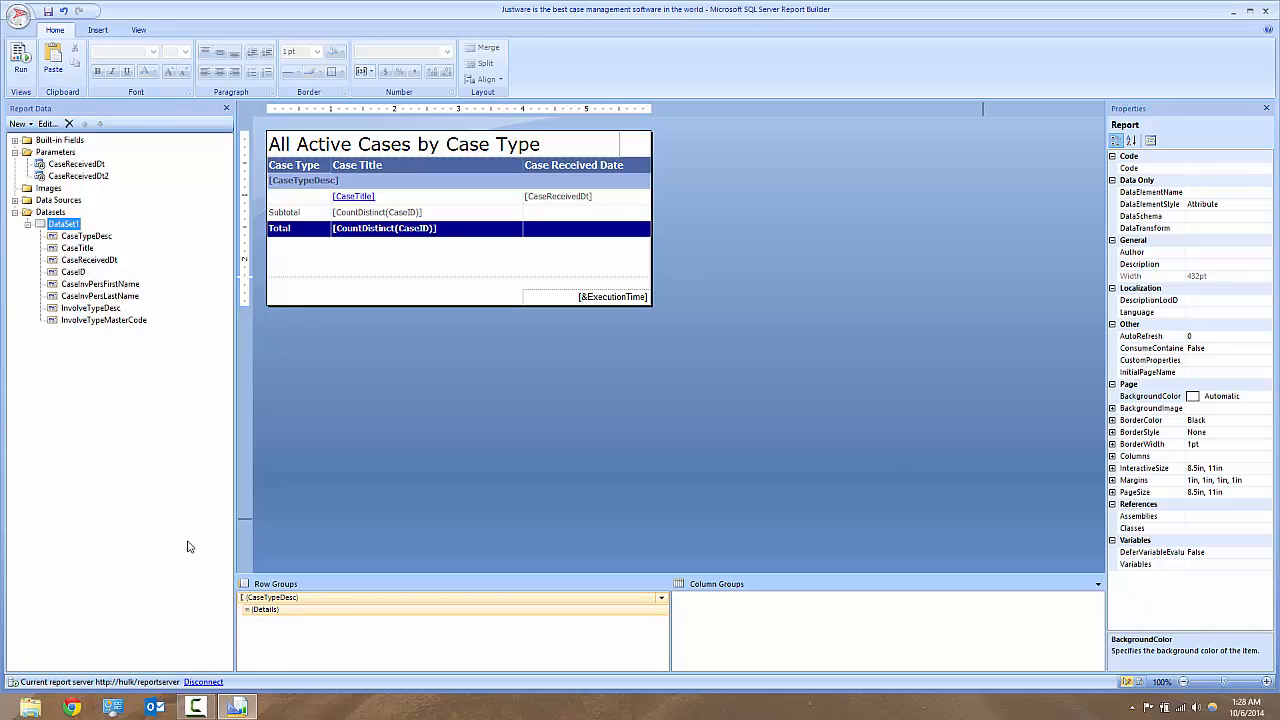
# - Add a parent row group above the details group, grouped by CaseID and with a group header
pyautogui.click(362, 264)
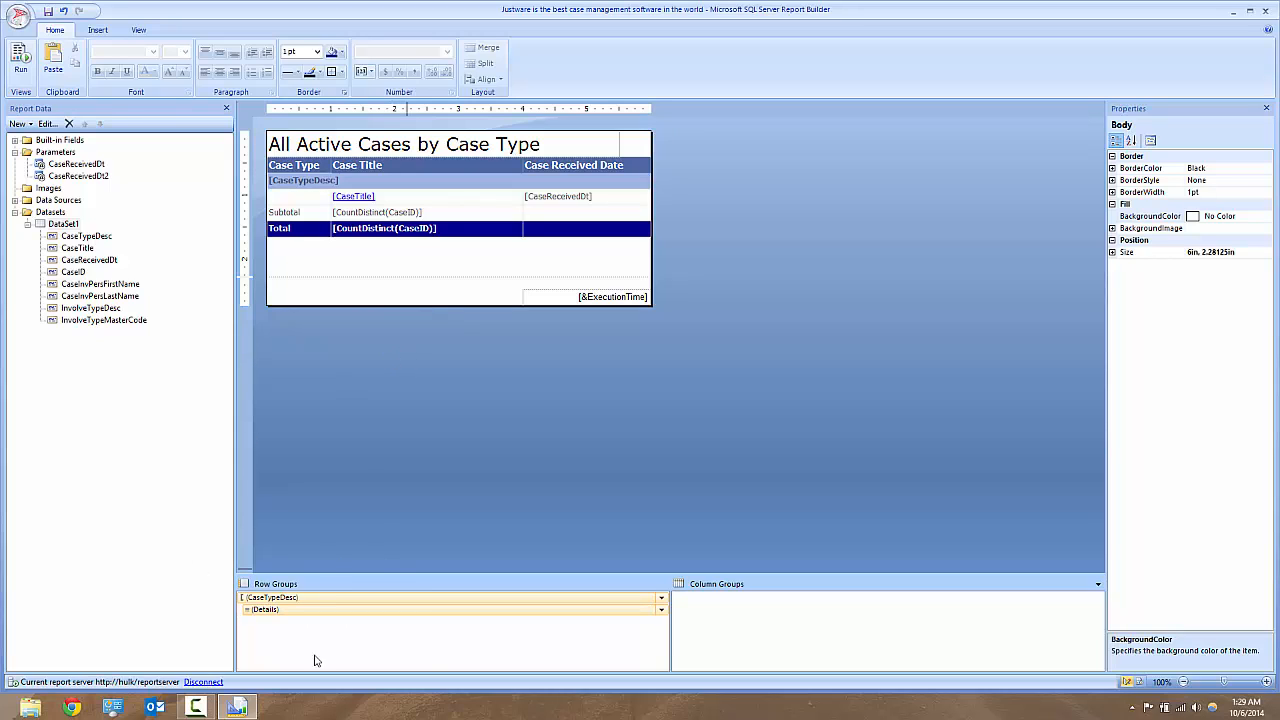
pyautogui.click(661, 610)
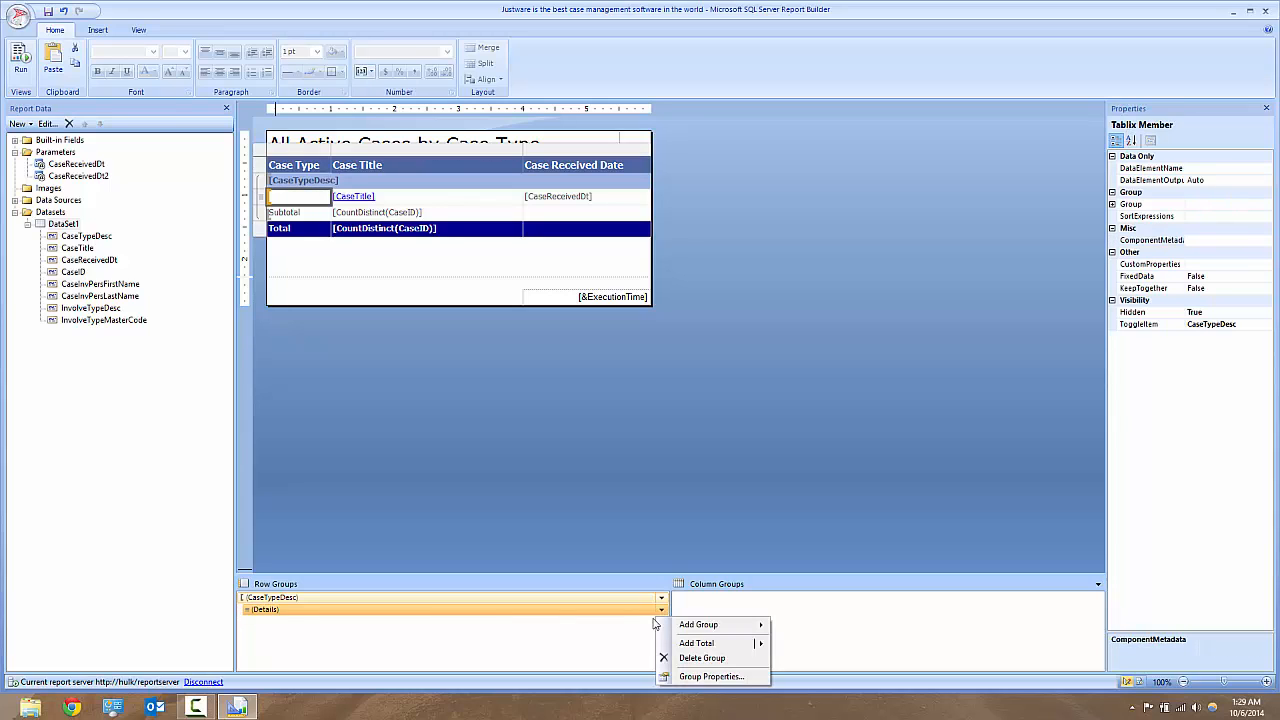
pyautogui.moveTo(695, 627)
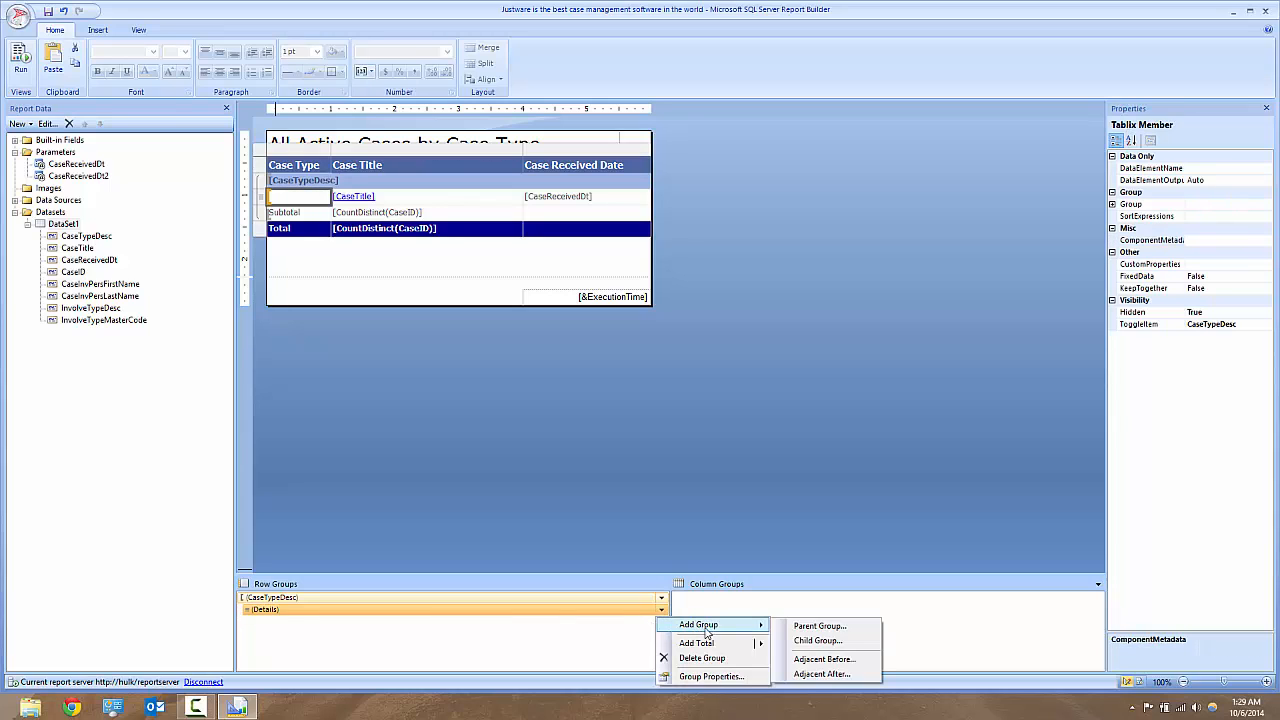
pyautogui.click(853, 639)
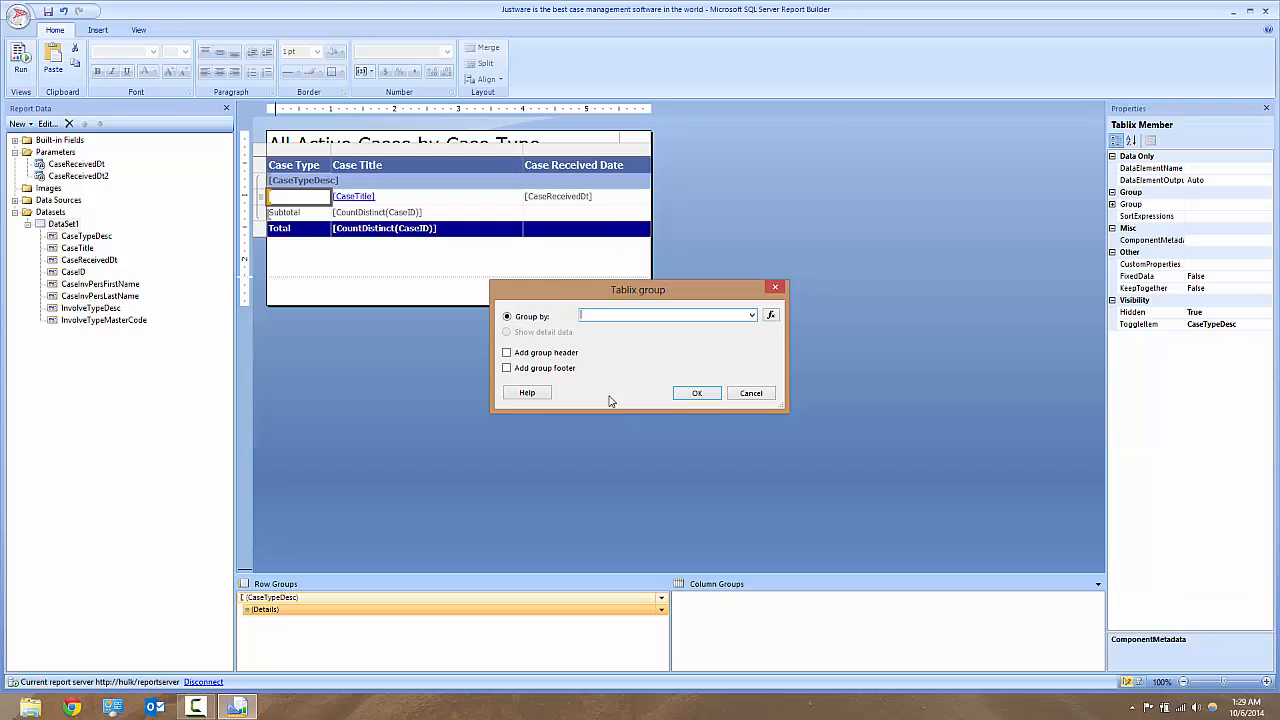
pyautogui.click(749, 316)
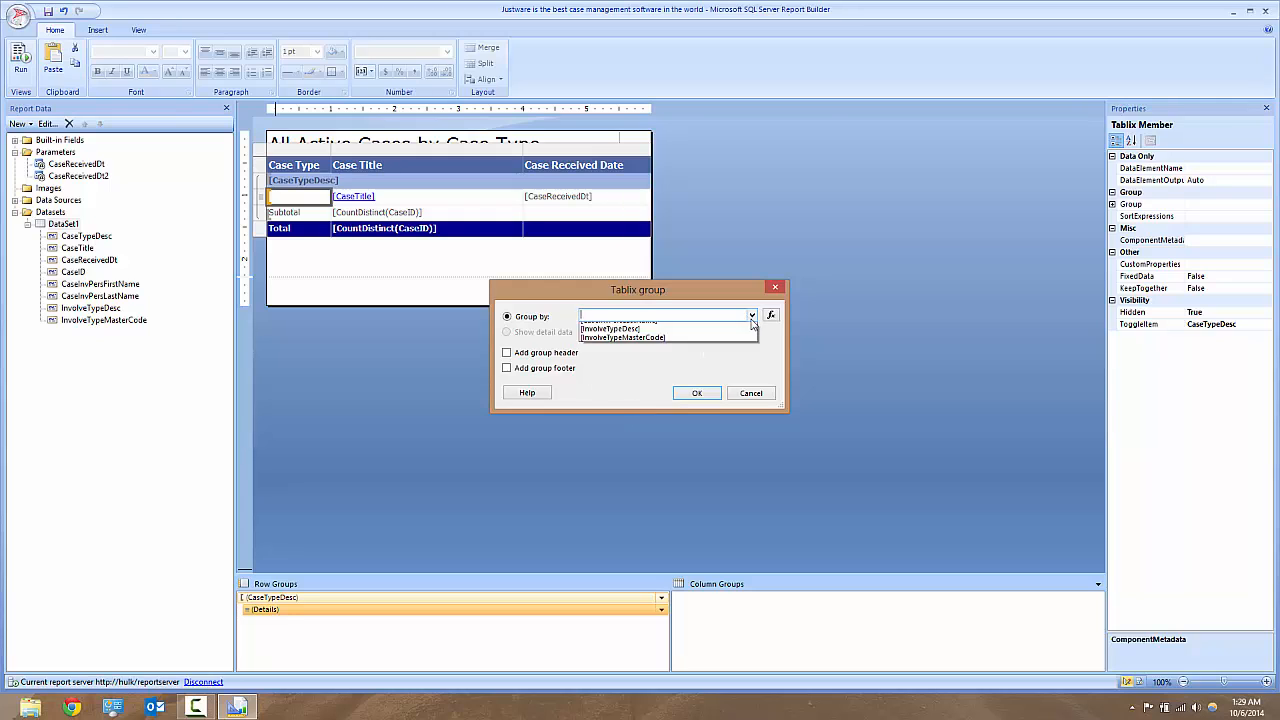
pyautogui.click(615, 355)
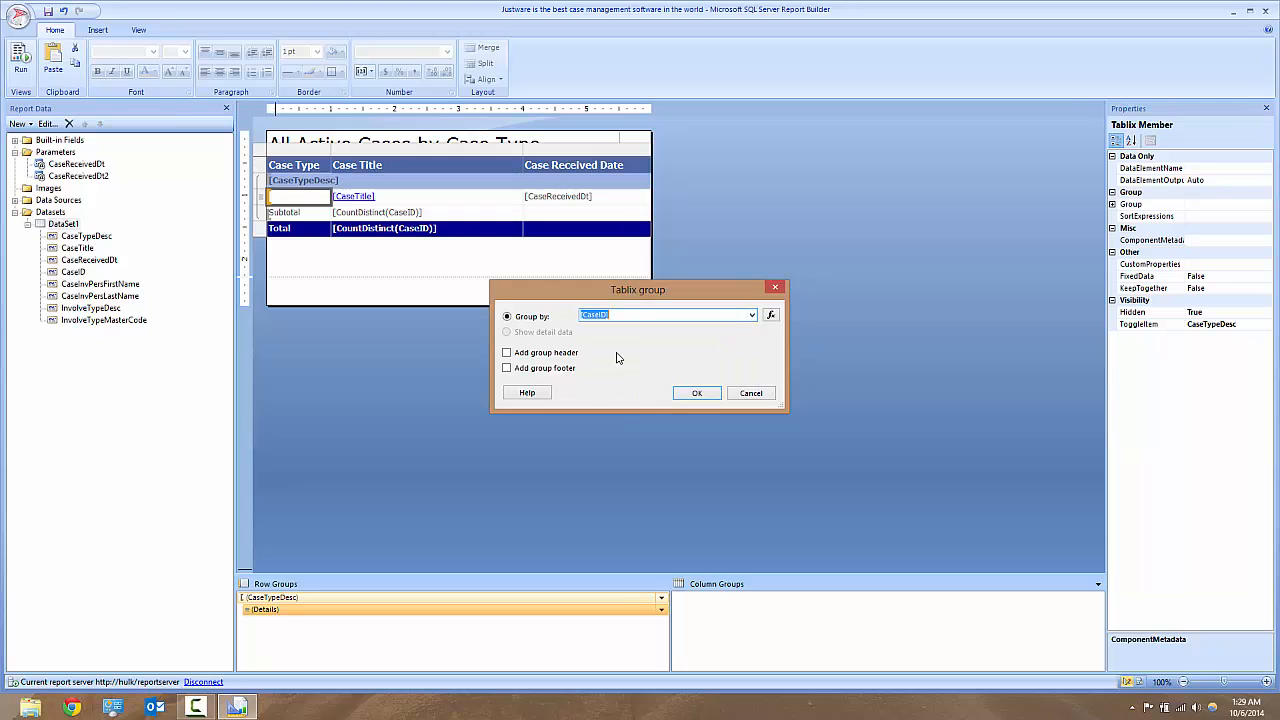
pyautogui.click(508, 353)
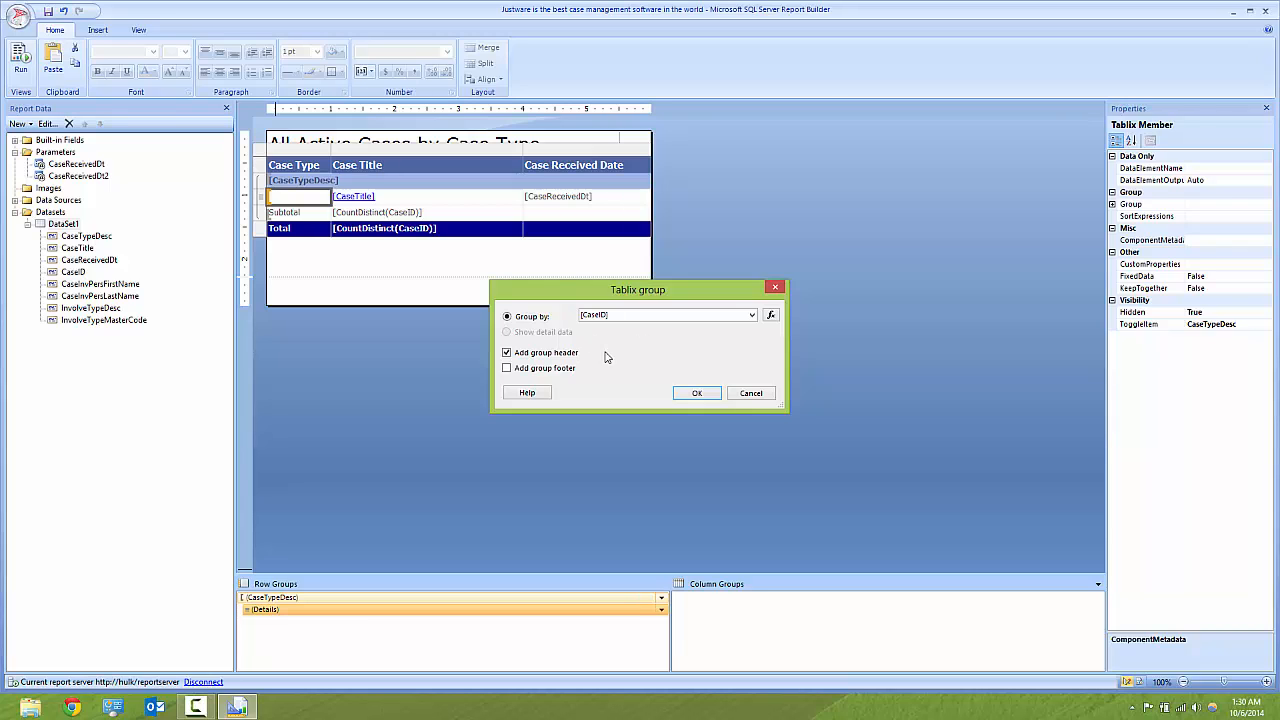
pyautogui.click(696, 392)
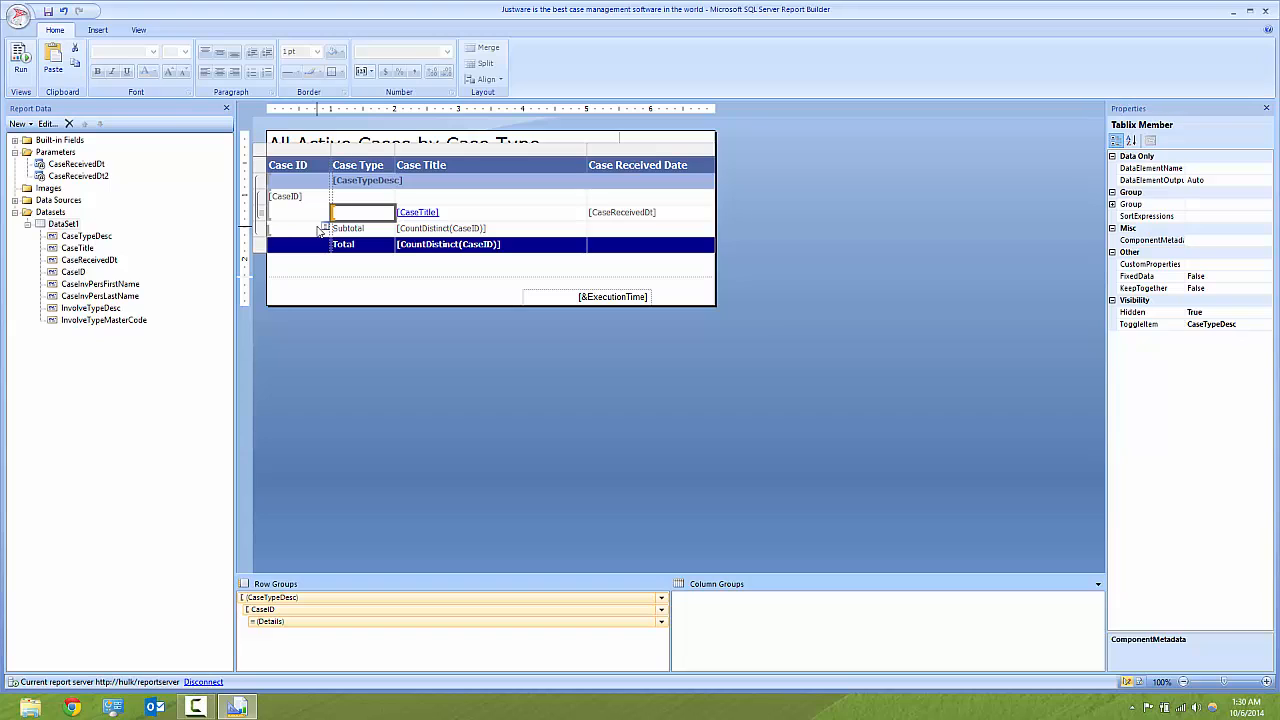
# - Delete the Case ID column from the report table
pyautogui.rightClick(296, 152)
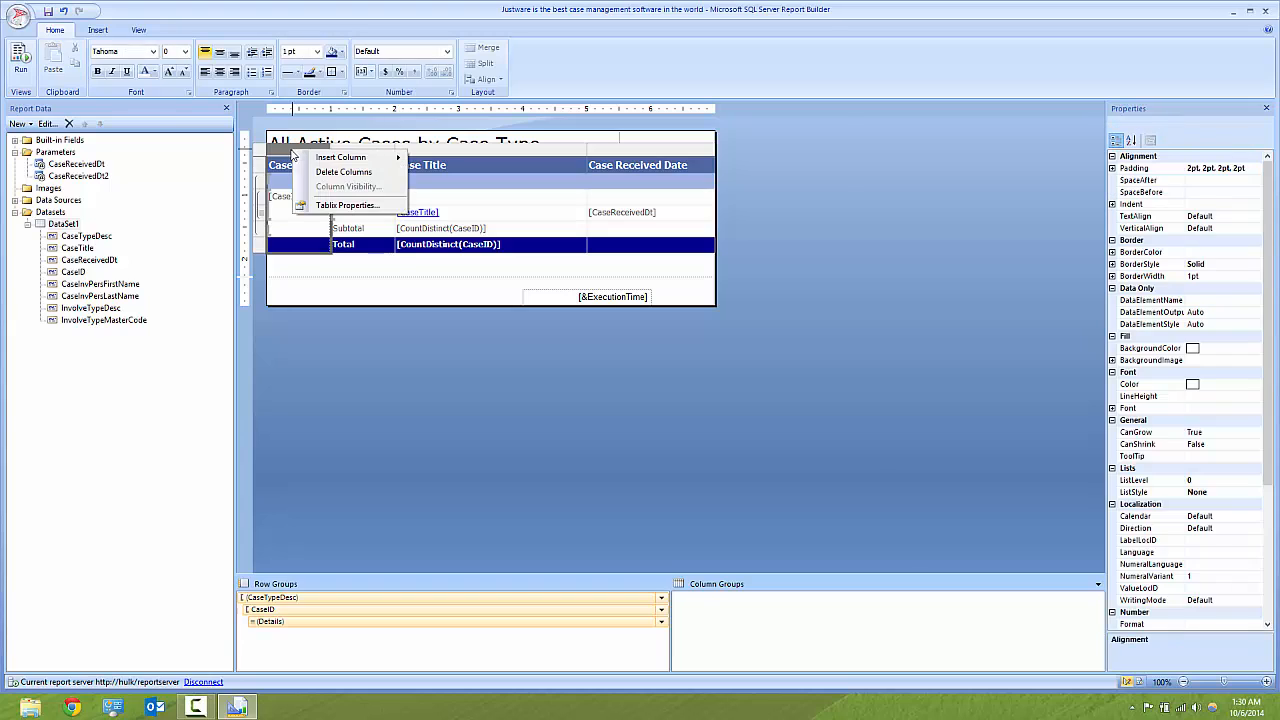
pyautogui.click(344, 172)
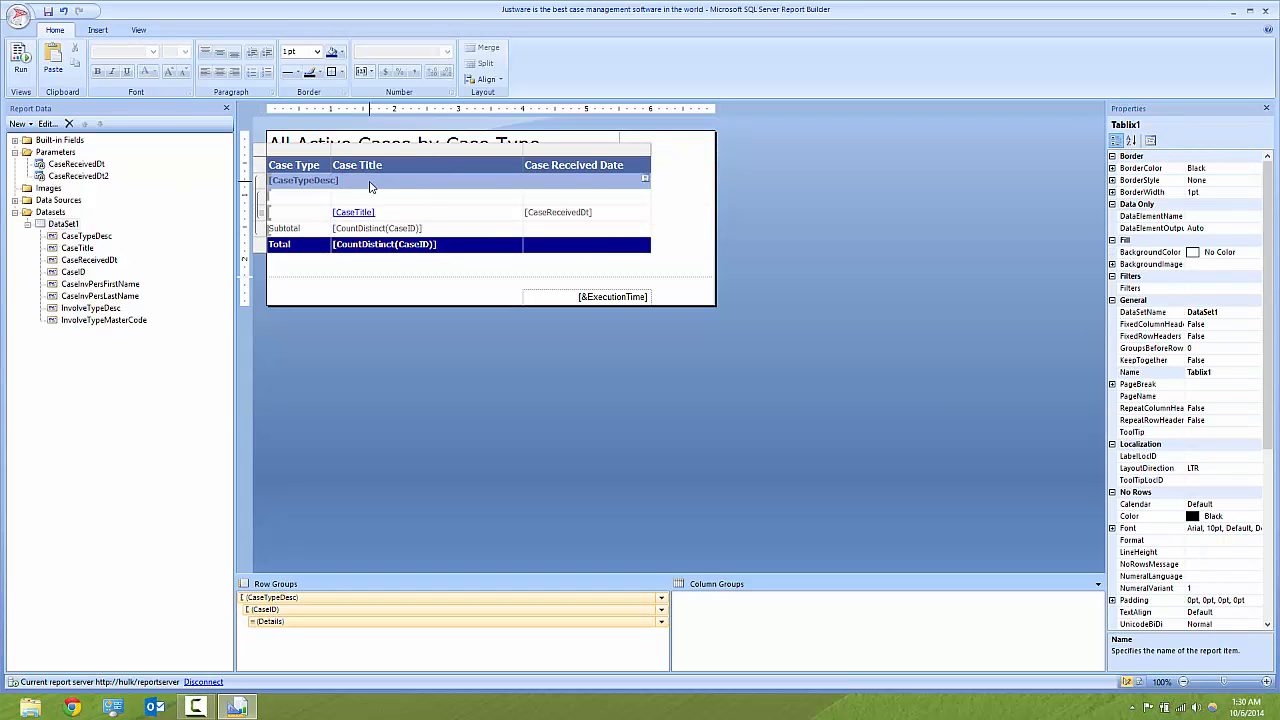
pyautogui.click(426, 228)
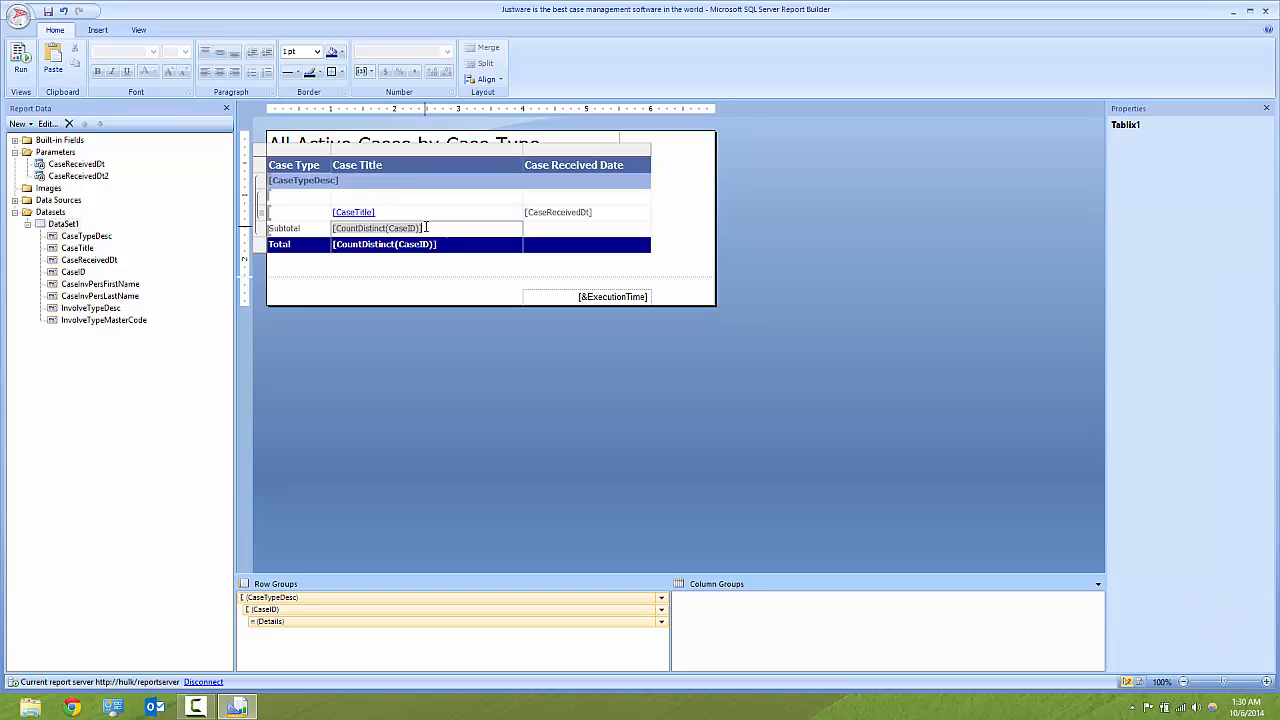
pyautogui.click(416, 276)
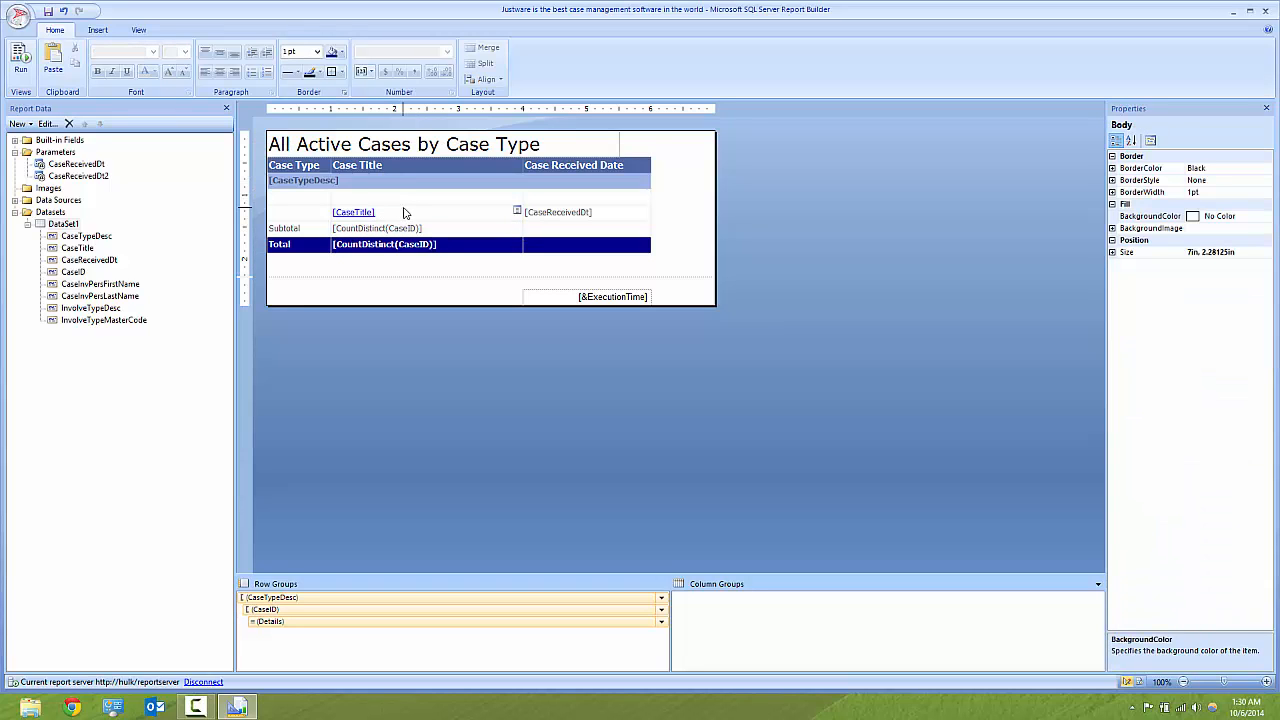
# - Copy the CaseTitle and CaseReceivedDt cells from the detail row into the empty CaseID group header row
pyautogui.click(404, 212)
pyautogui.click(422, 262)
pyautogui.click(397, 216)
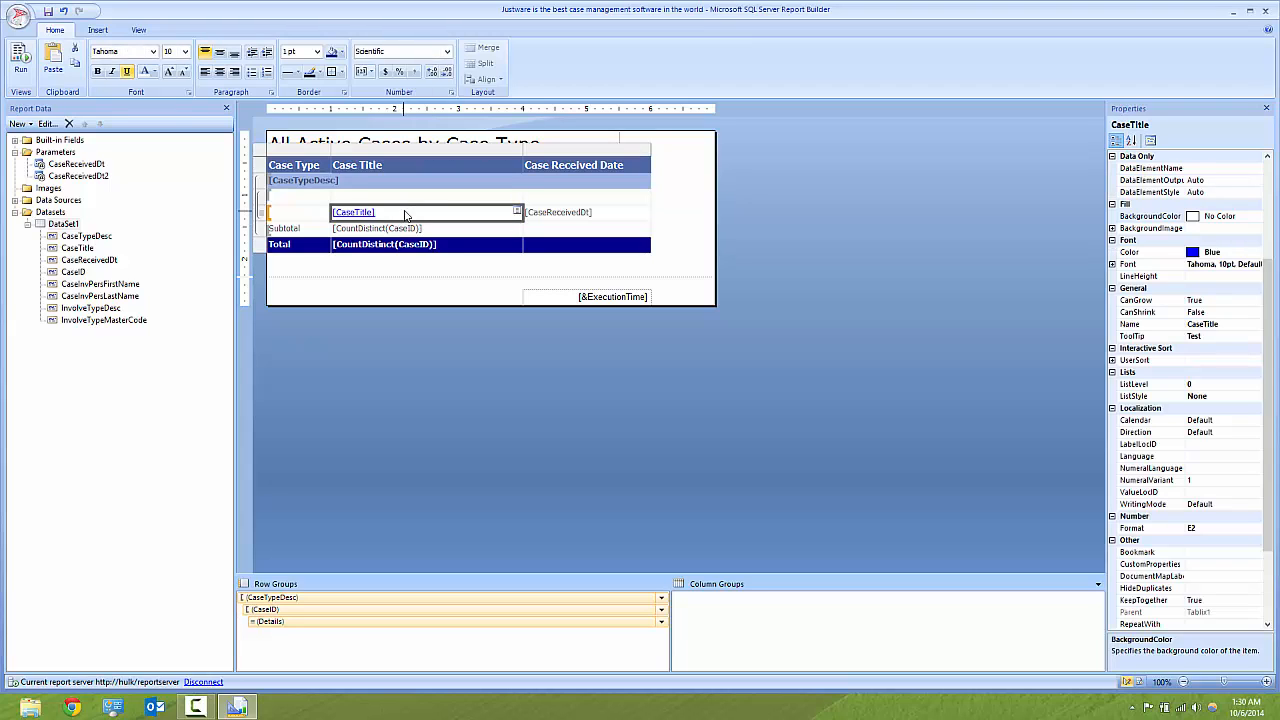
pyautogui.click(422, 268)
pyautogui.moveTo(419, 213); pyautogui.dragTo(566, 214)
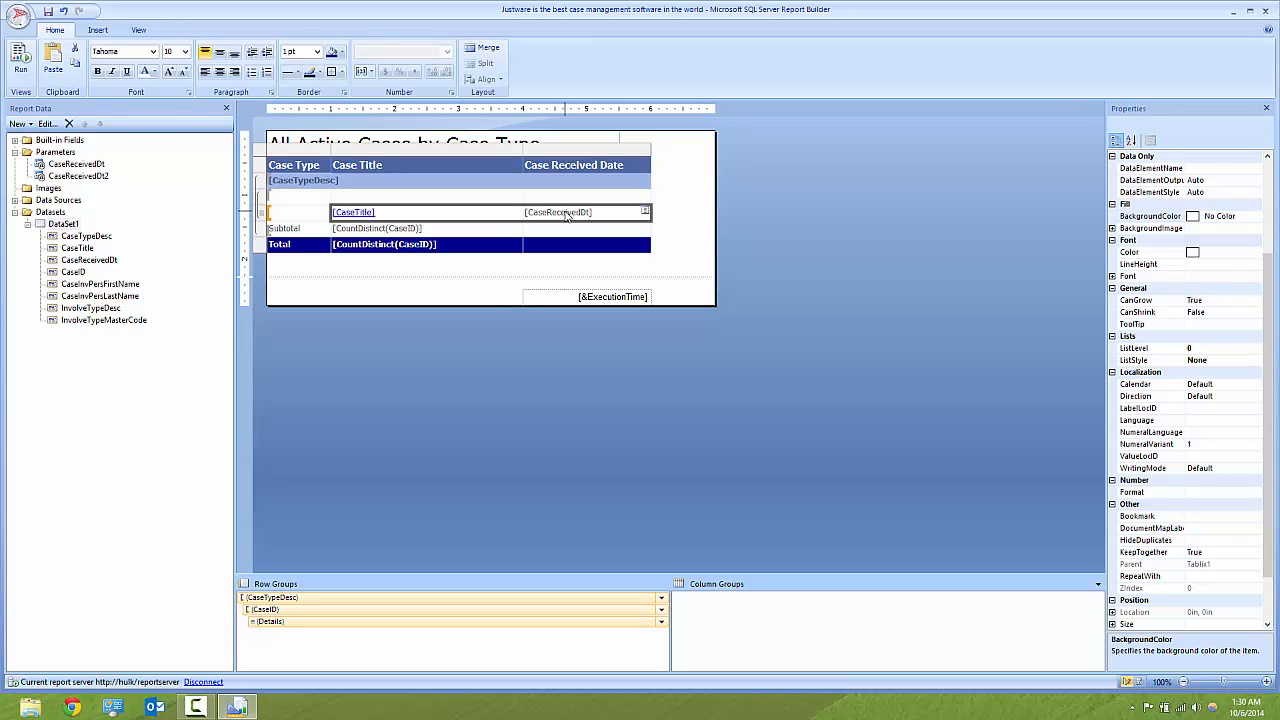
pyautogui.rightClick(481, 213)
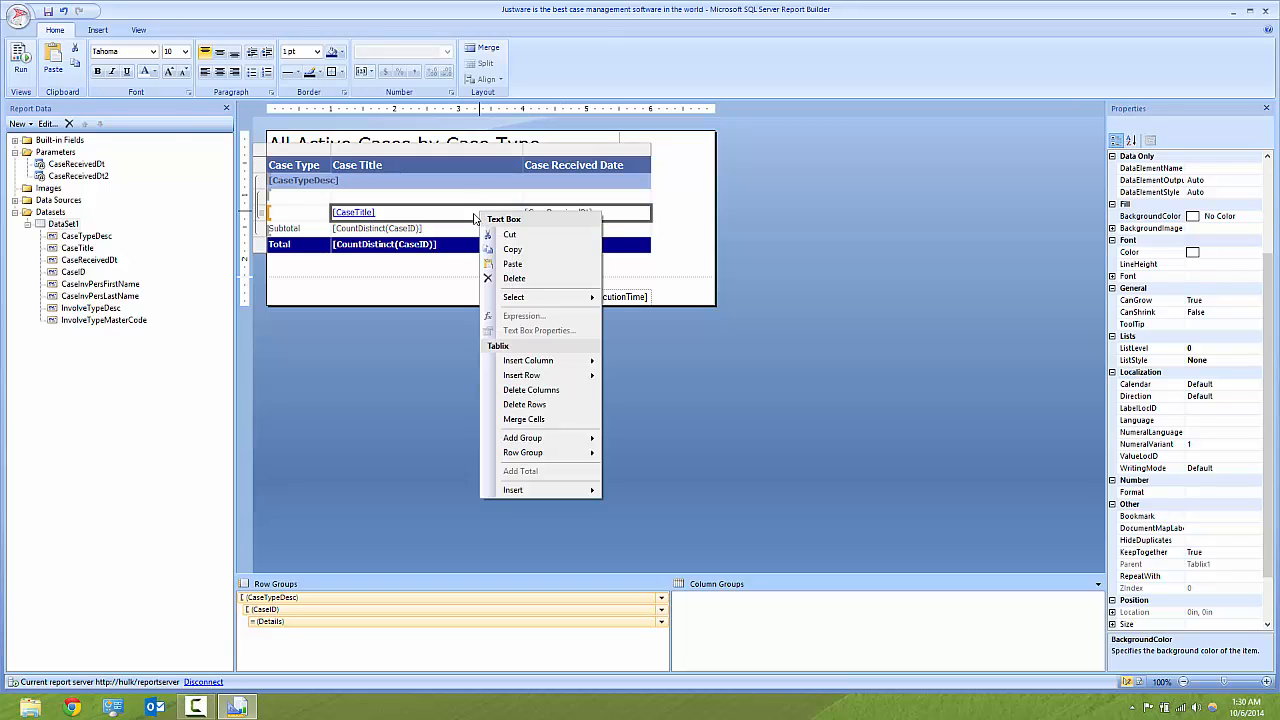
pyautogui.click(523, 250)
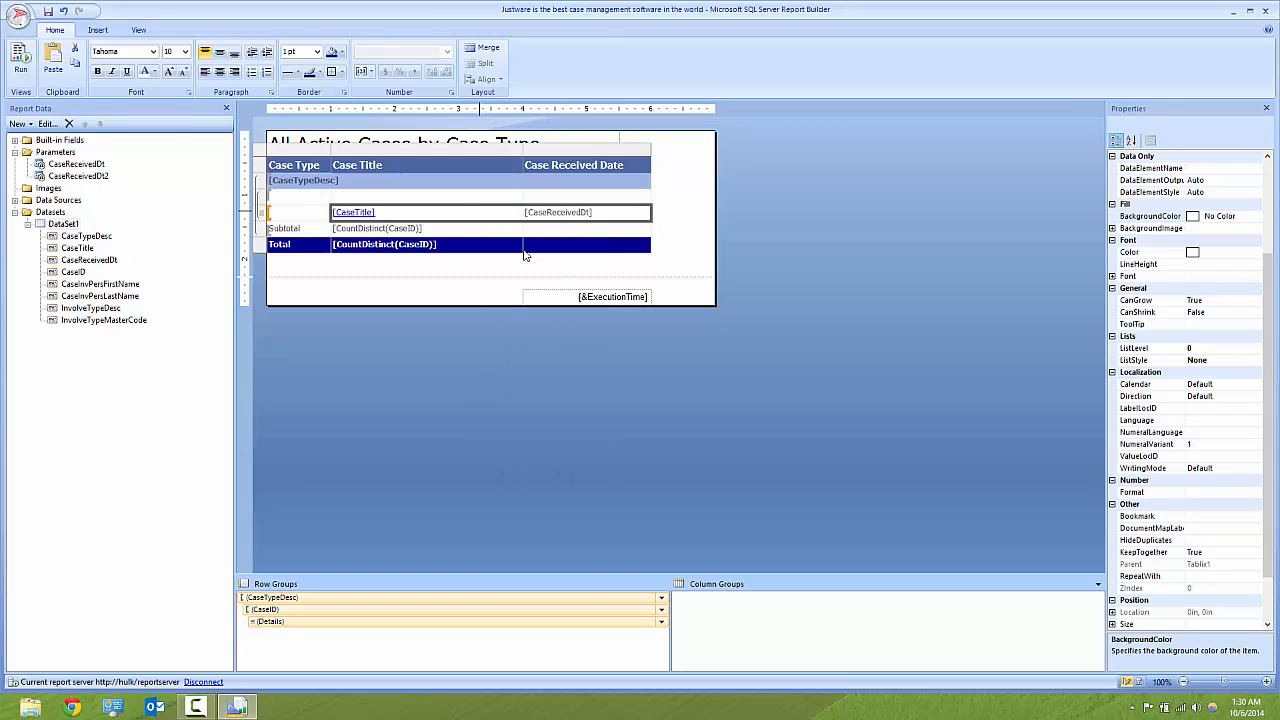
pyautogui.click(385, 199)
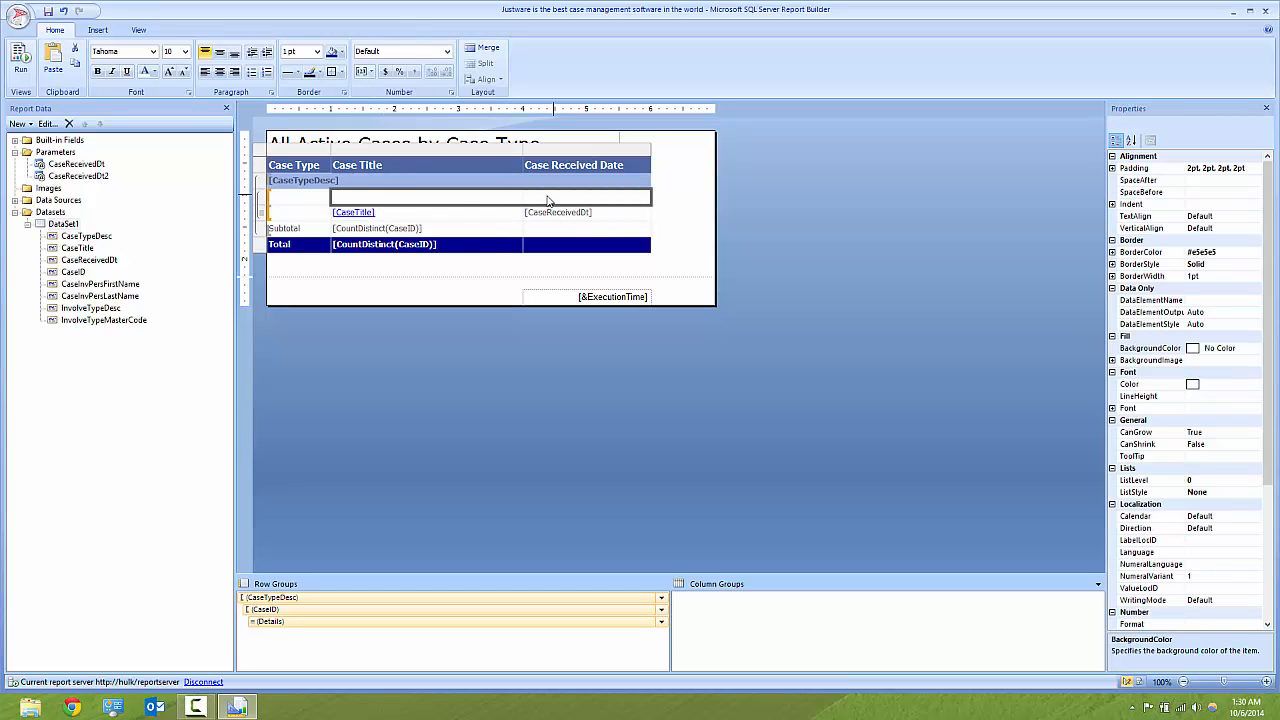
pyautogui.rightClick(431, 199)
pyautogui.click(467, 264)
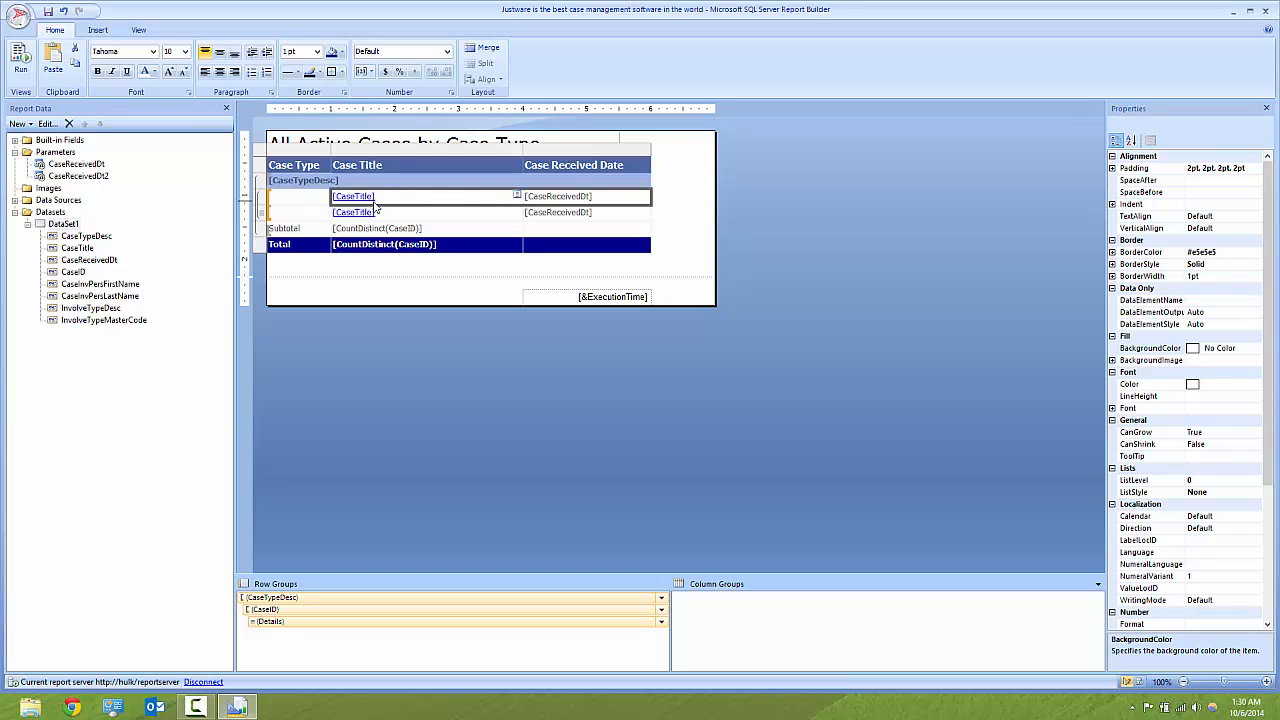
# - Replace the detail row's CaseTitle field with CaseInvPersFirstName and its CaseReceivedDt field with InvolveTypeDesc
pyautogui.click(416, 212)
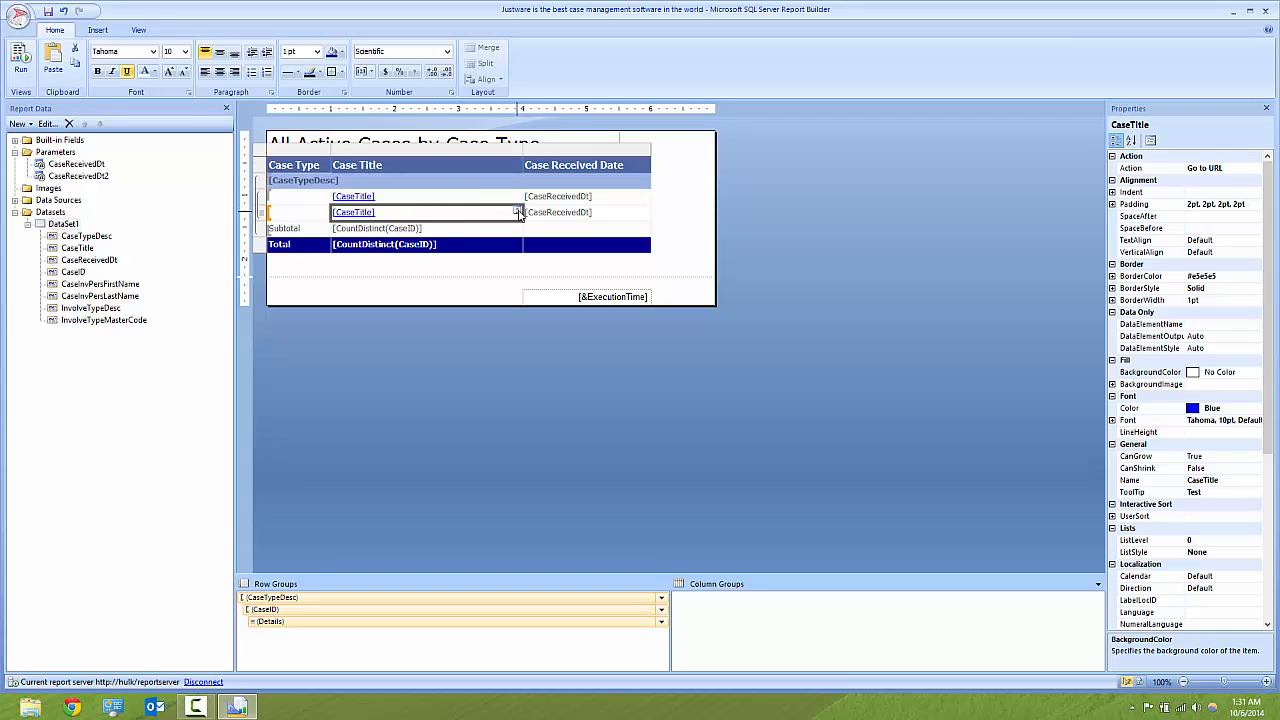
pyautogui.click(518, 212)
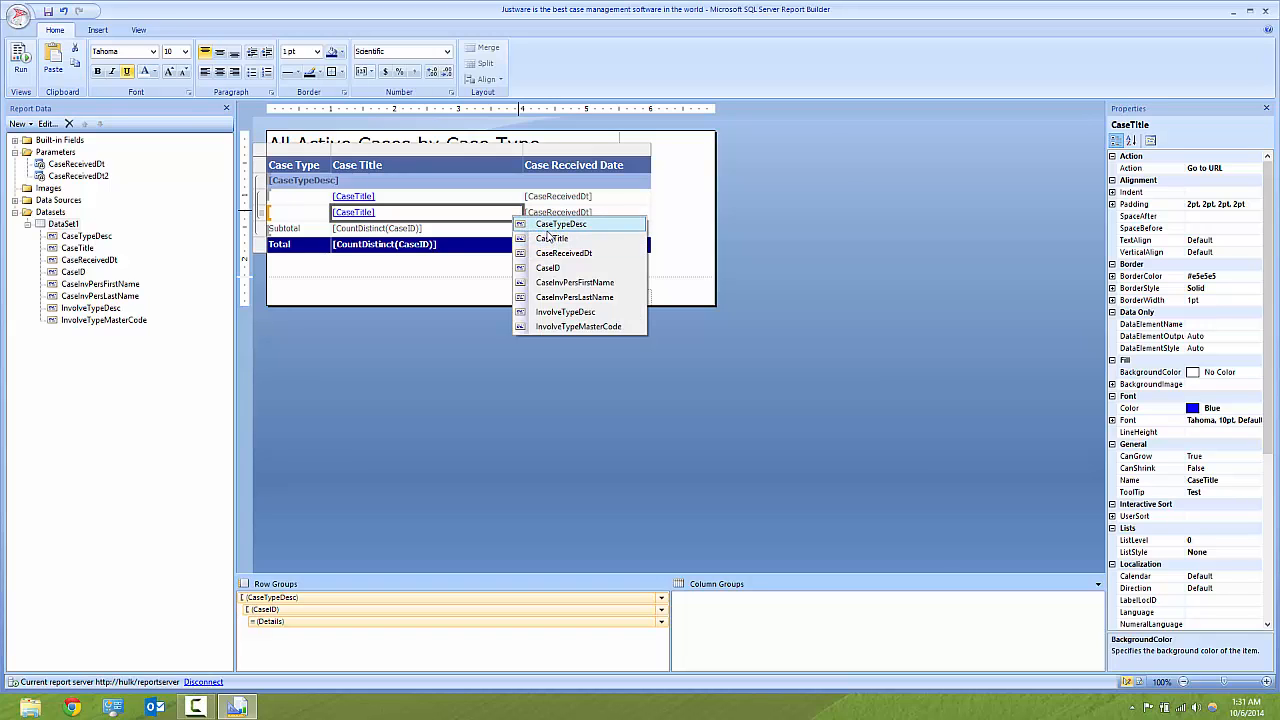
pyautogui.click(587, 283)
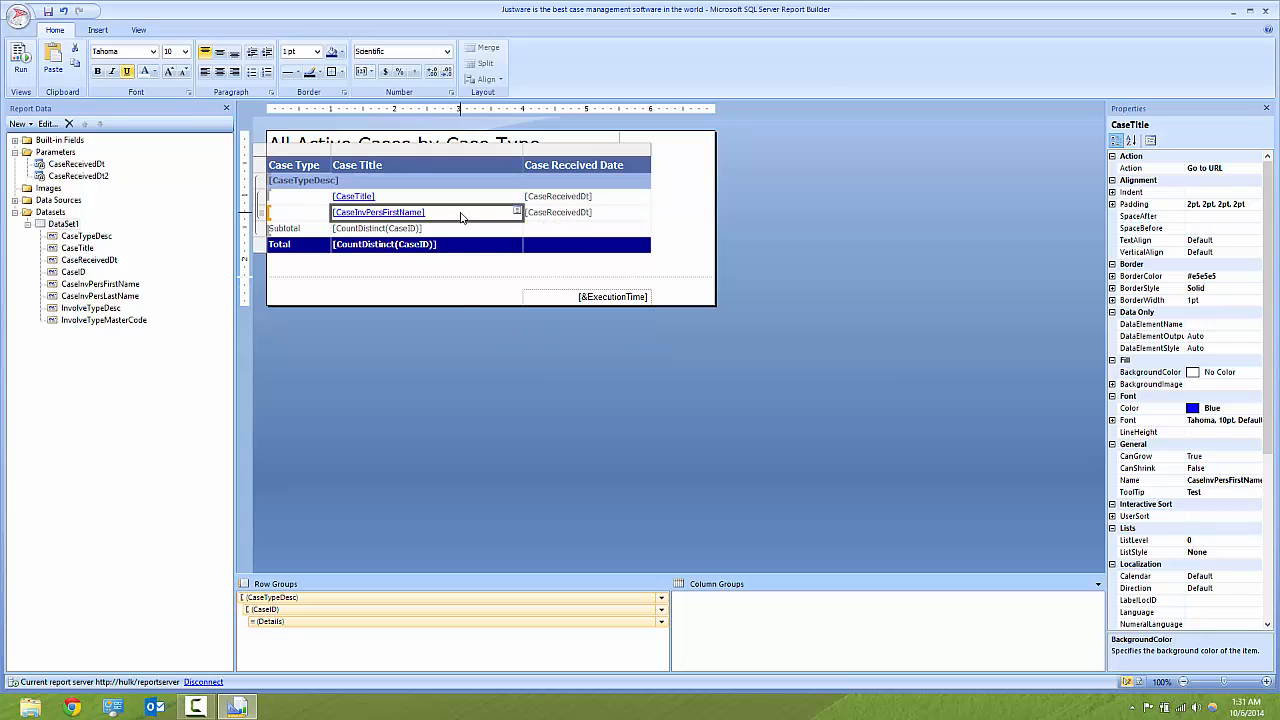
pyautogui.click(589, 216)
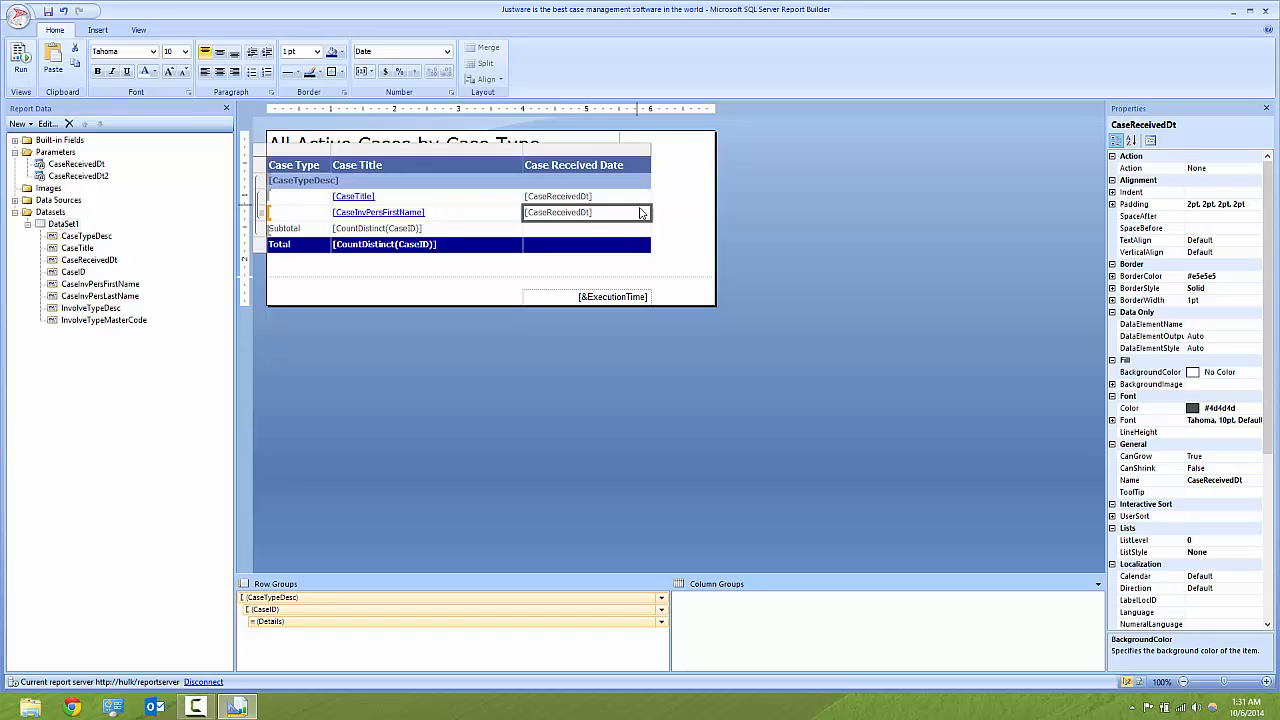
pyautogui.click(645, 213)
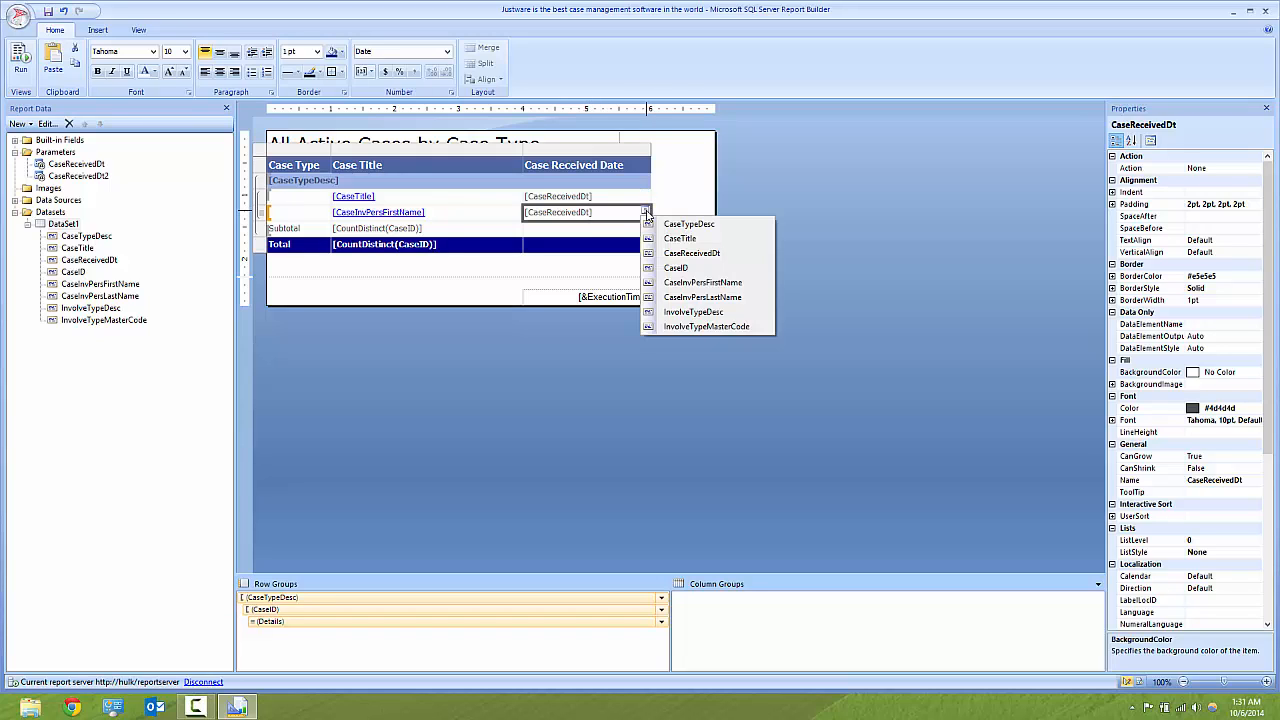
pyautogui.click(705, 312)
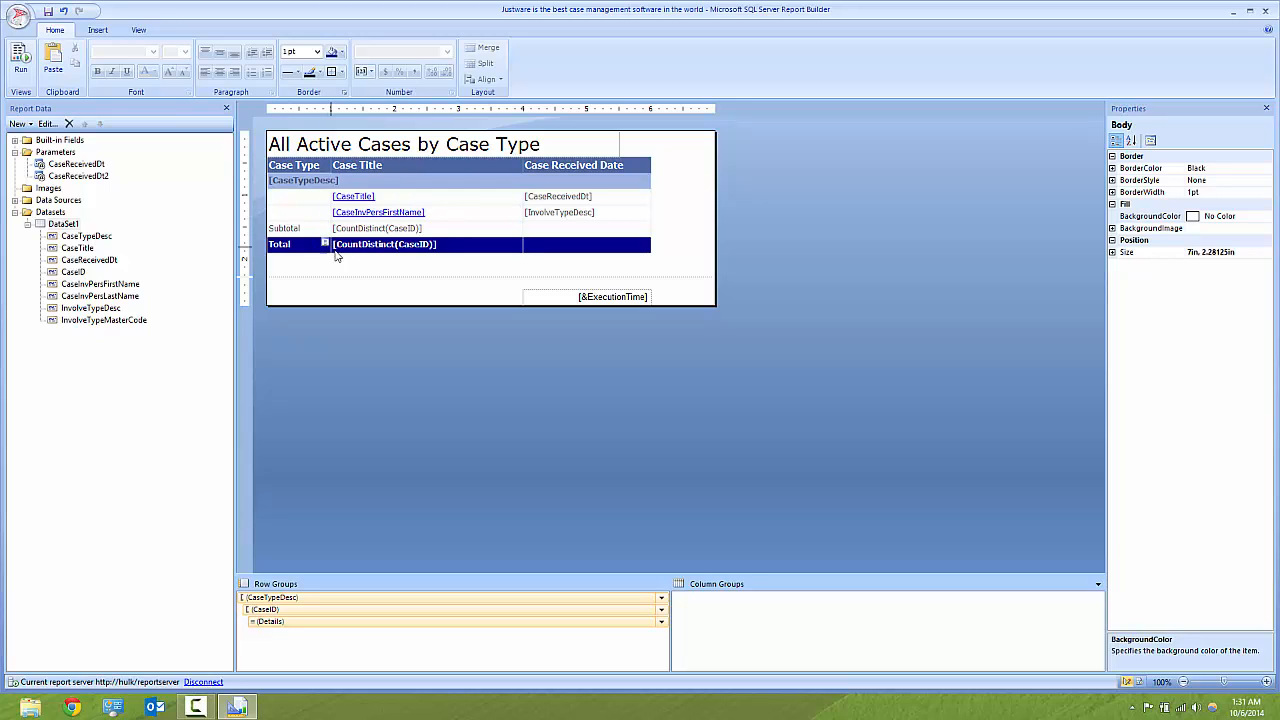
pyautogui.rightClick(434, 215)
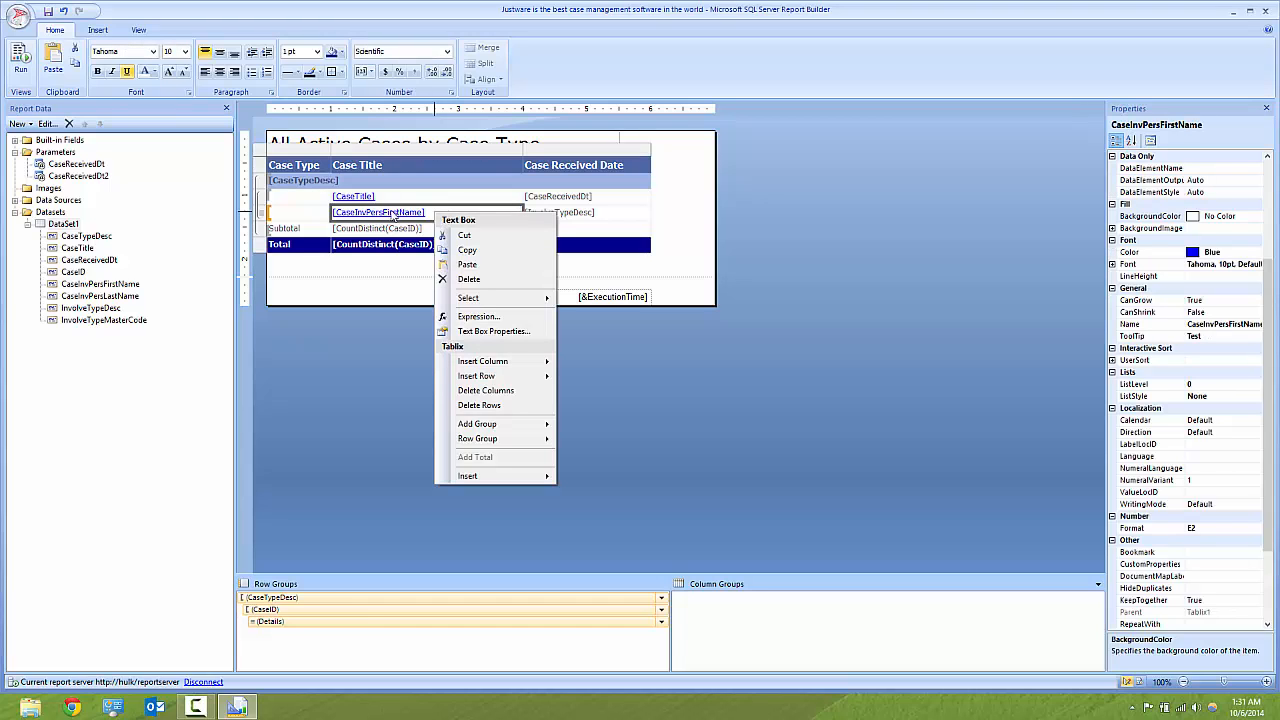
pyautogui.click(494, 331)
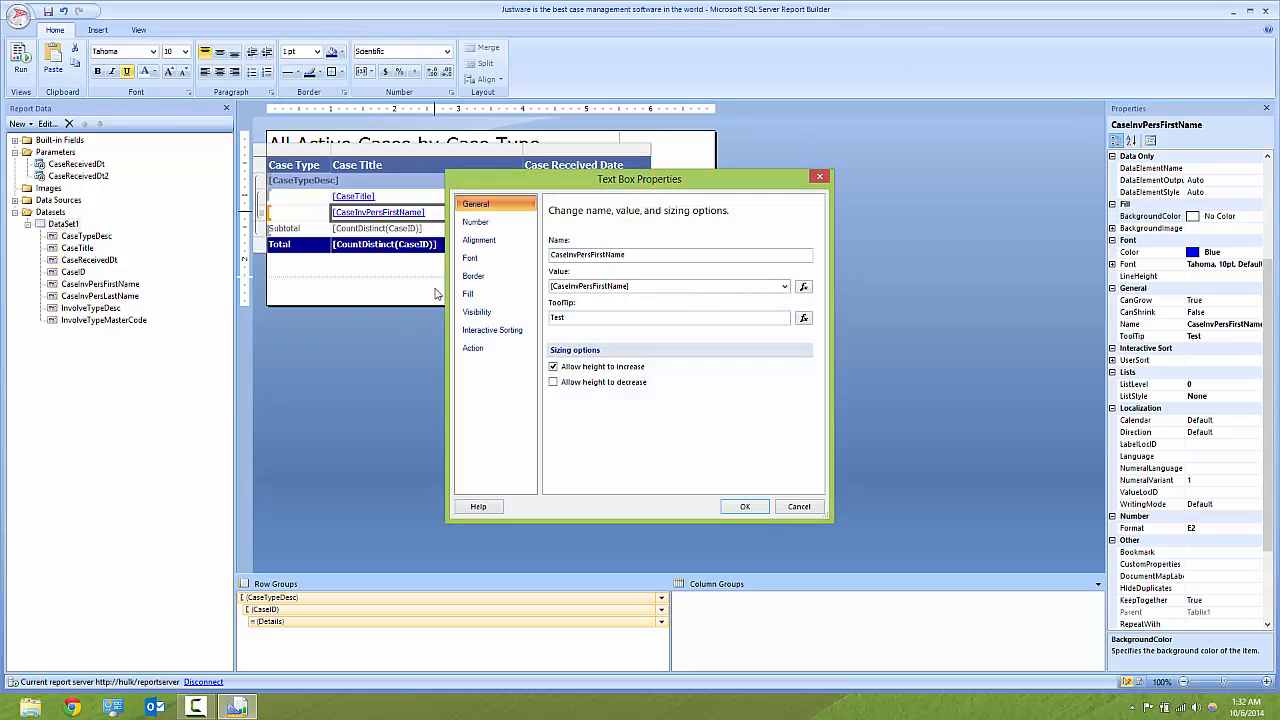
pyautogui.click(486, 349)
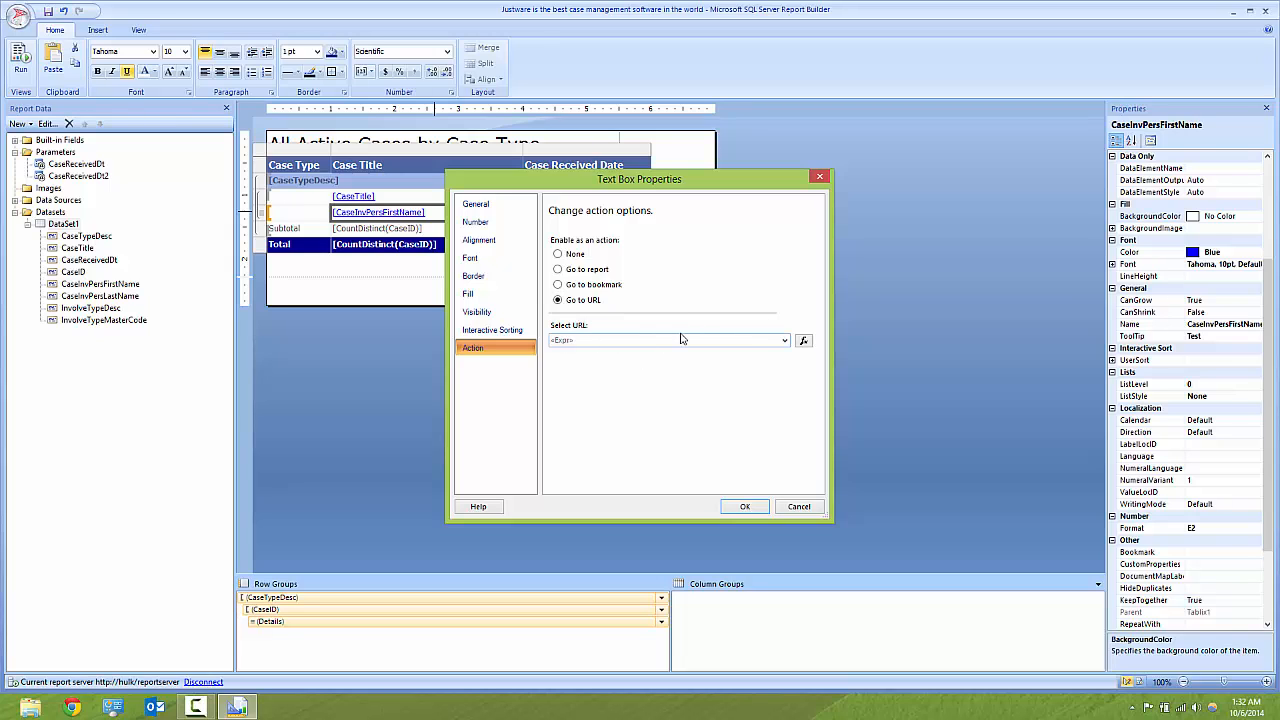
pyautogui.click(804, 342)
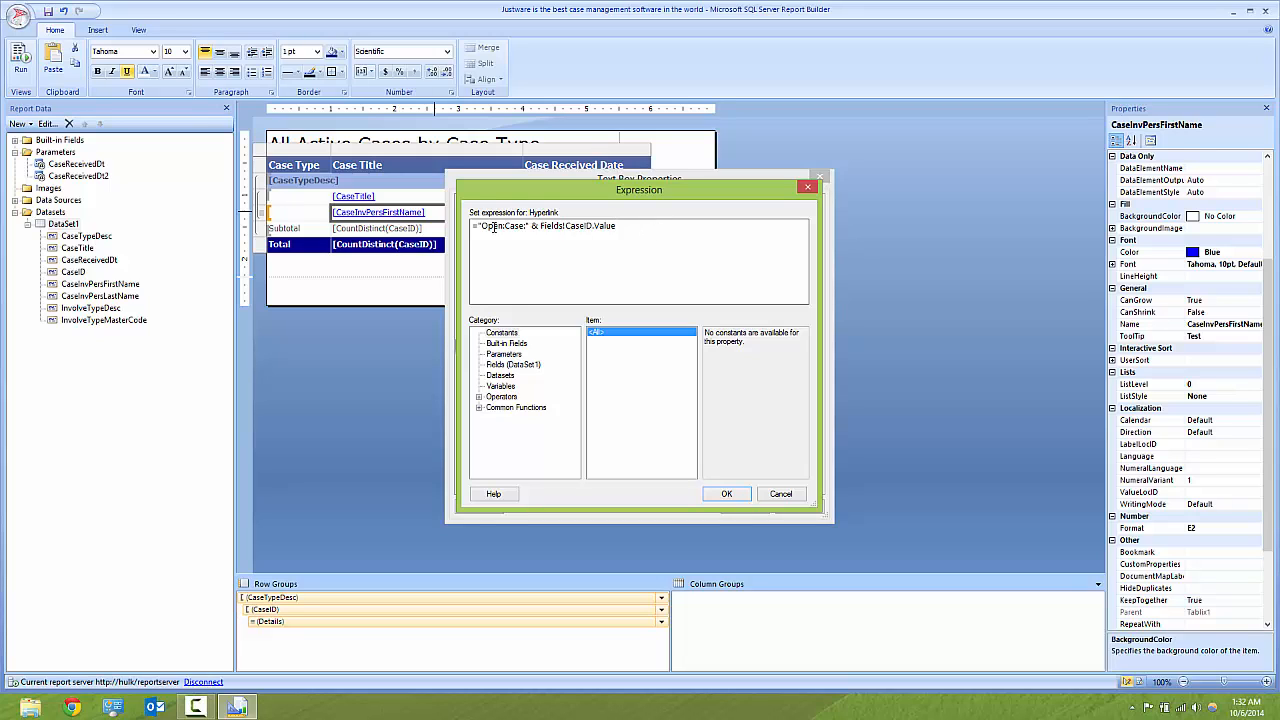
pyautogui.moveTo(660, 228); pyautogui.dragTo(511, 240)
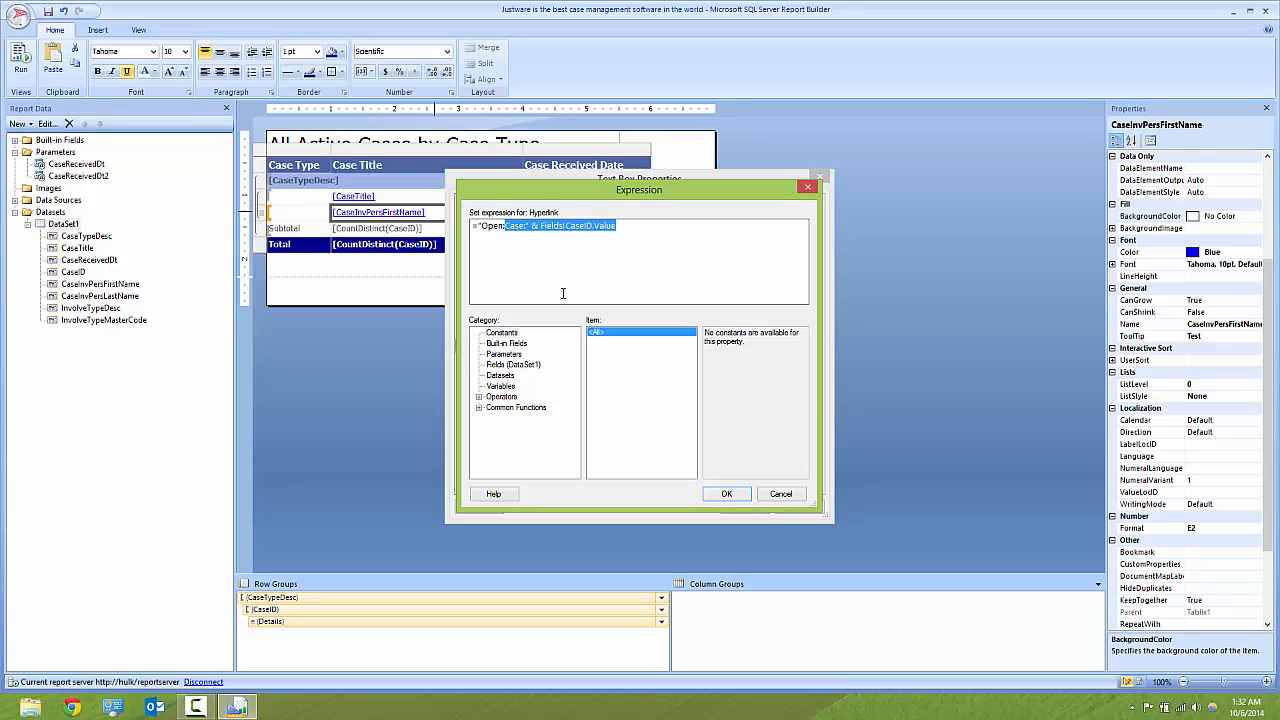
pyautogui.press('Delete')
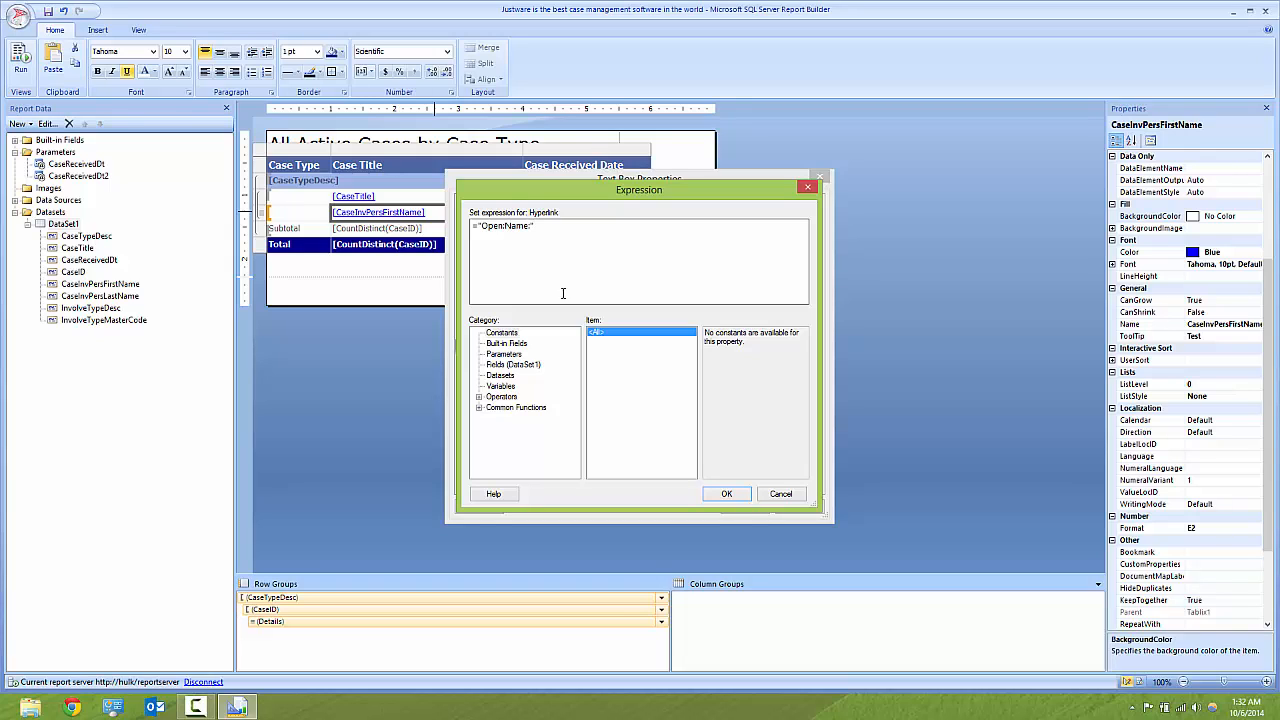
pyautogui.write('&')
pyautogui.click(513, 364)
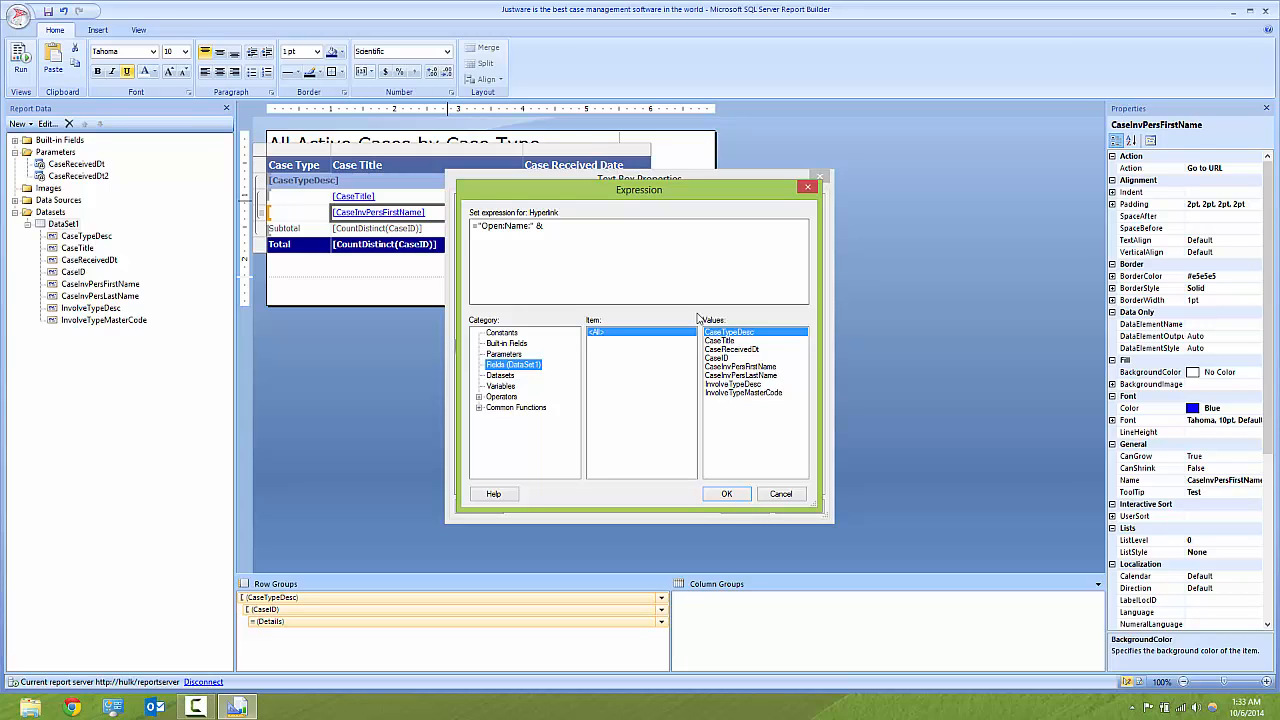
pyautogui.click(780, 494)
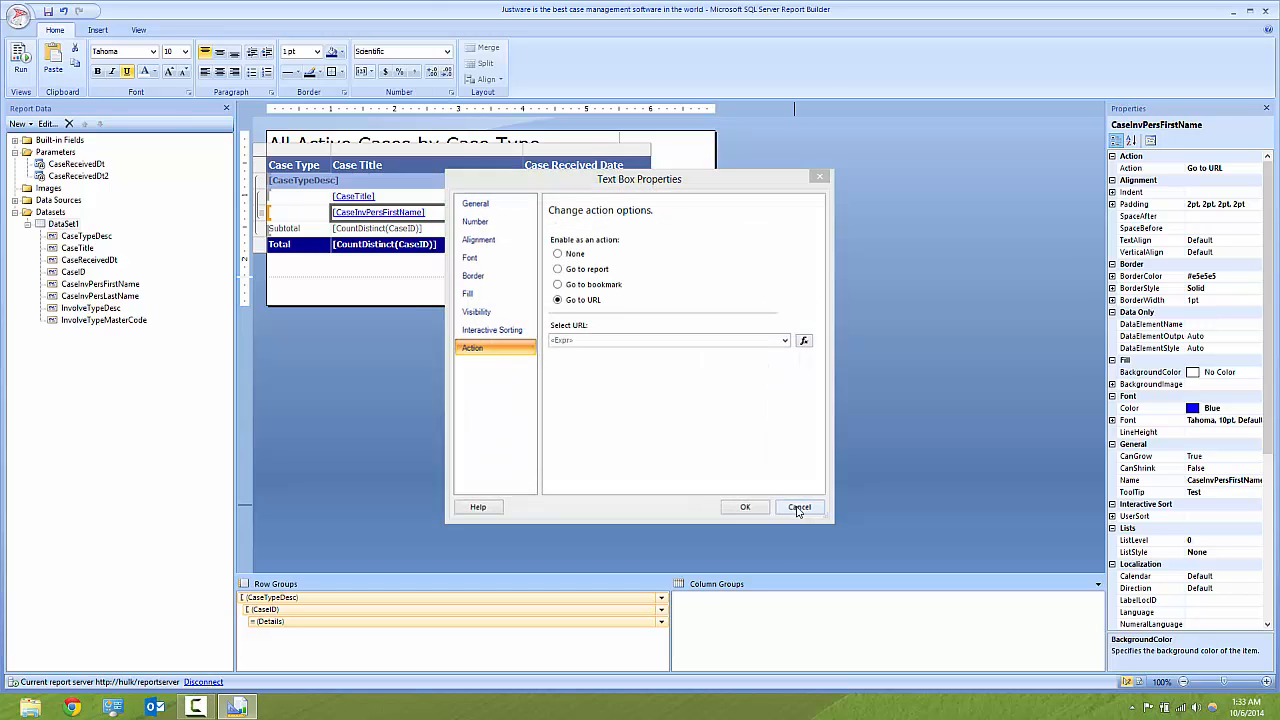
pyautogui.click(802, 506)
# - Add the CaseInvPersNameID field from jw50_CaseInvPers to the DataSet1 query
pyautogui.rightClick(60, 225)
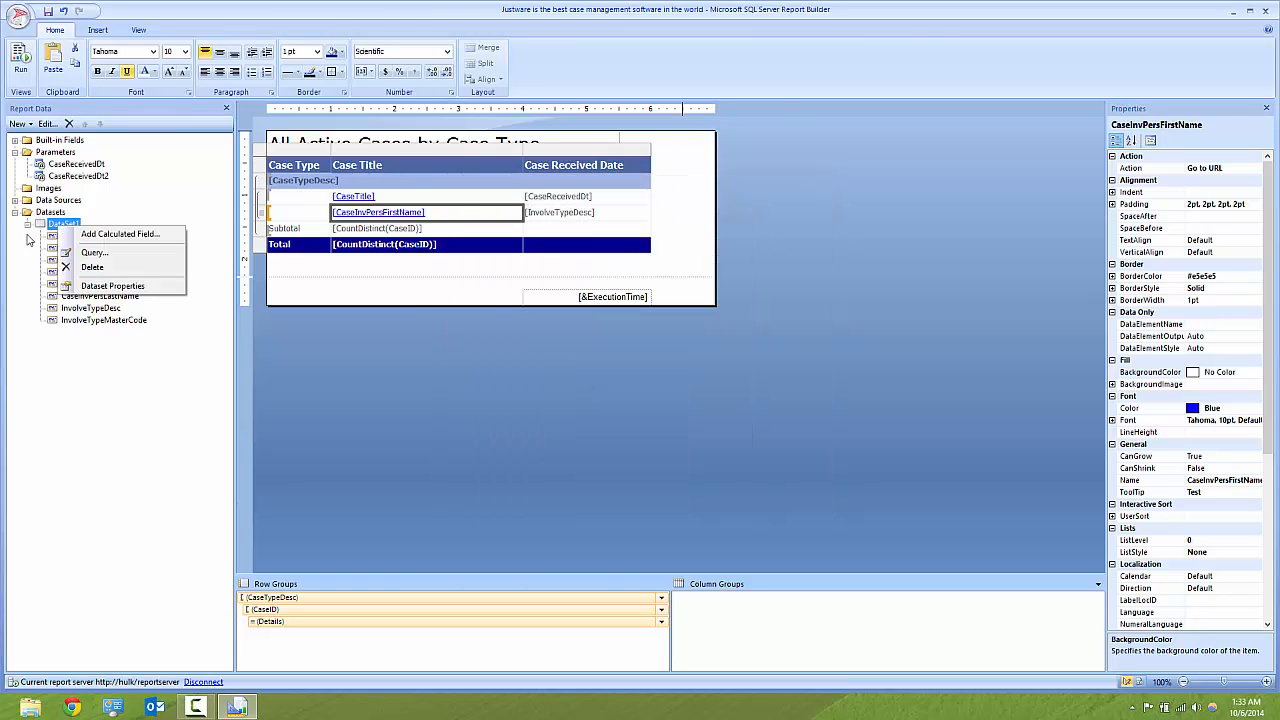
pyautogui.click(124, 253)
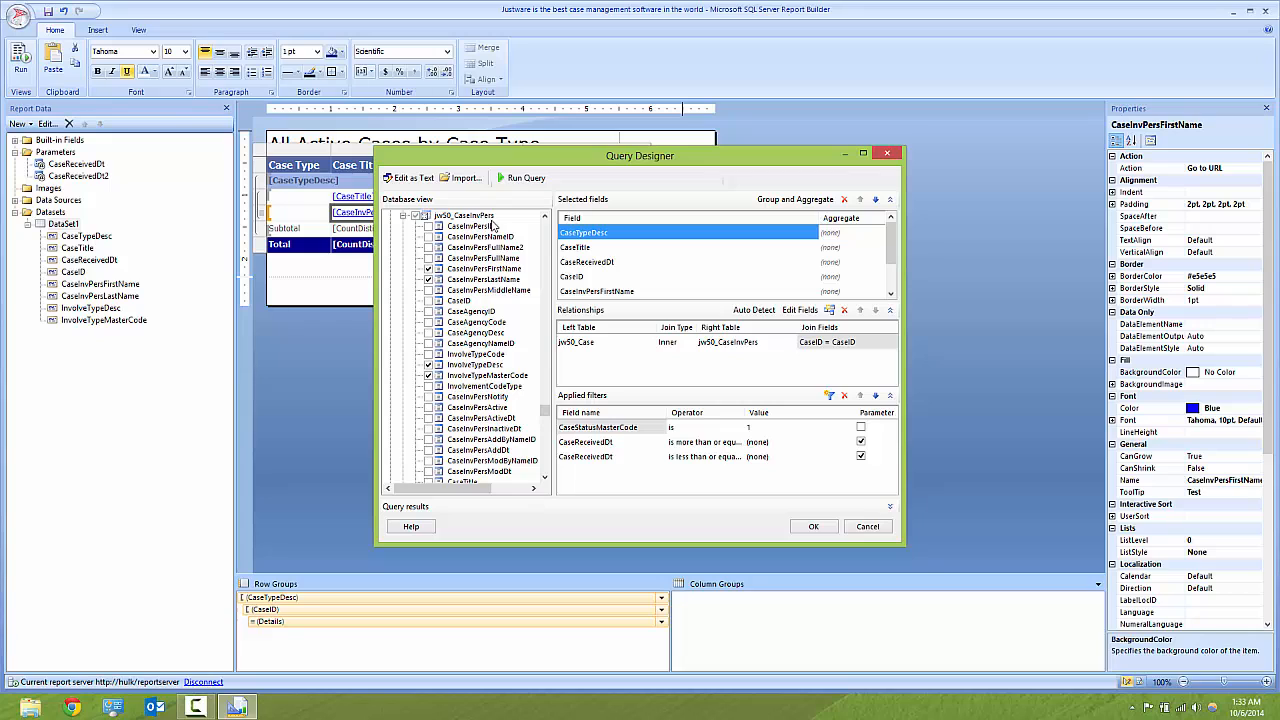
pyautogui.click(428, 237)
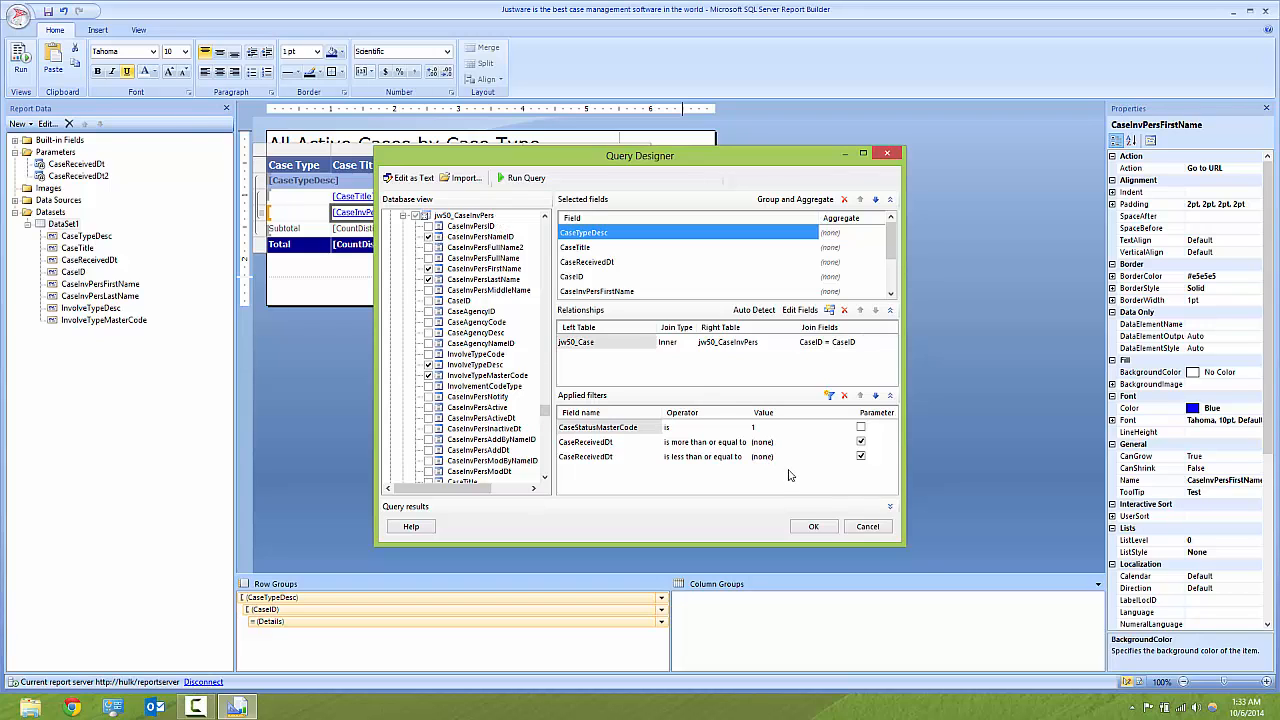
pyautogui.click(805, 522)
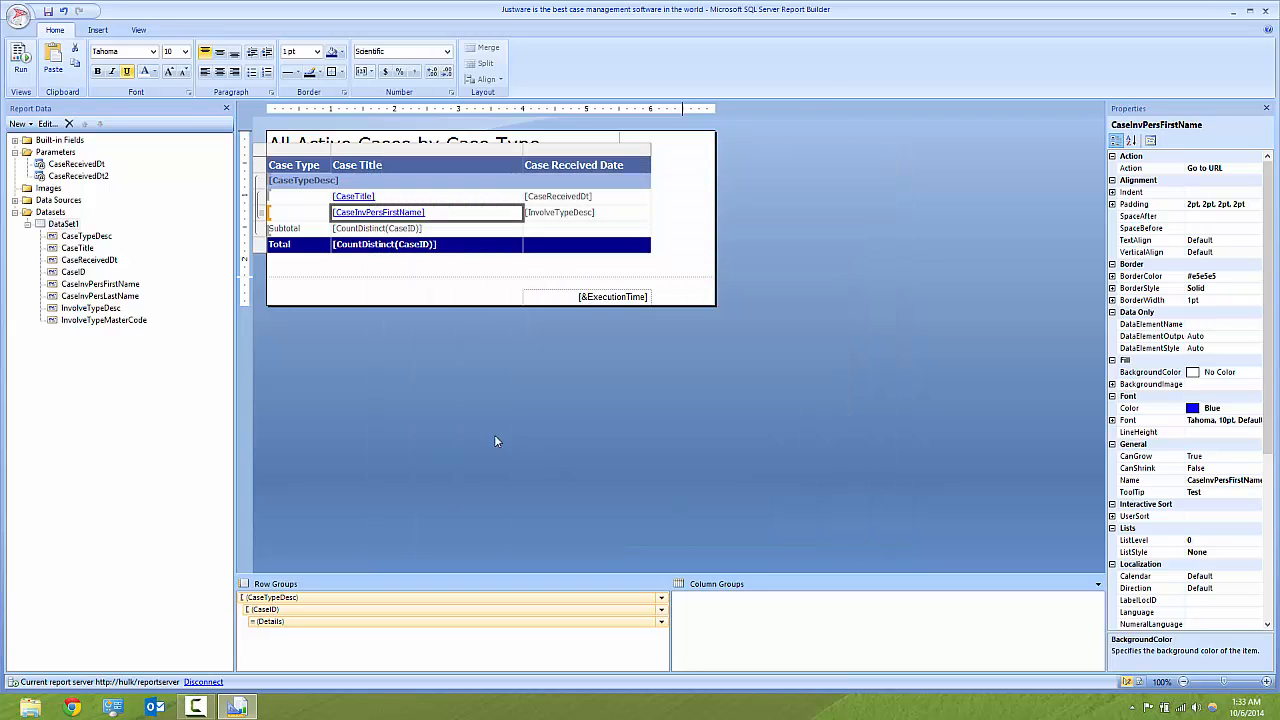
# - Set the CaseInvPersFirstName text box's URL action expression to ="Open:Name:" & Fields!CaseInvPersNameID.Value.ToString
pyautogui.rightClick(431, 213)
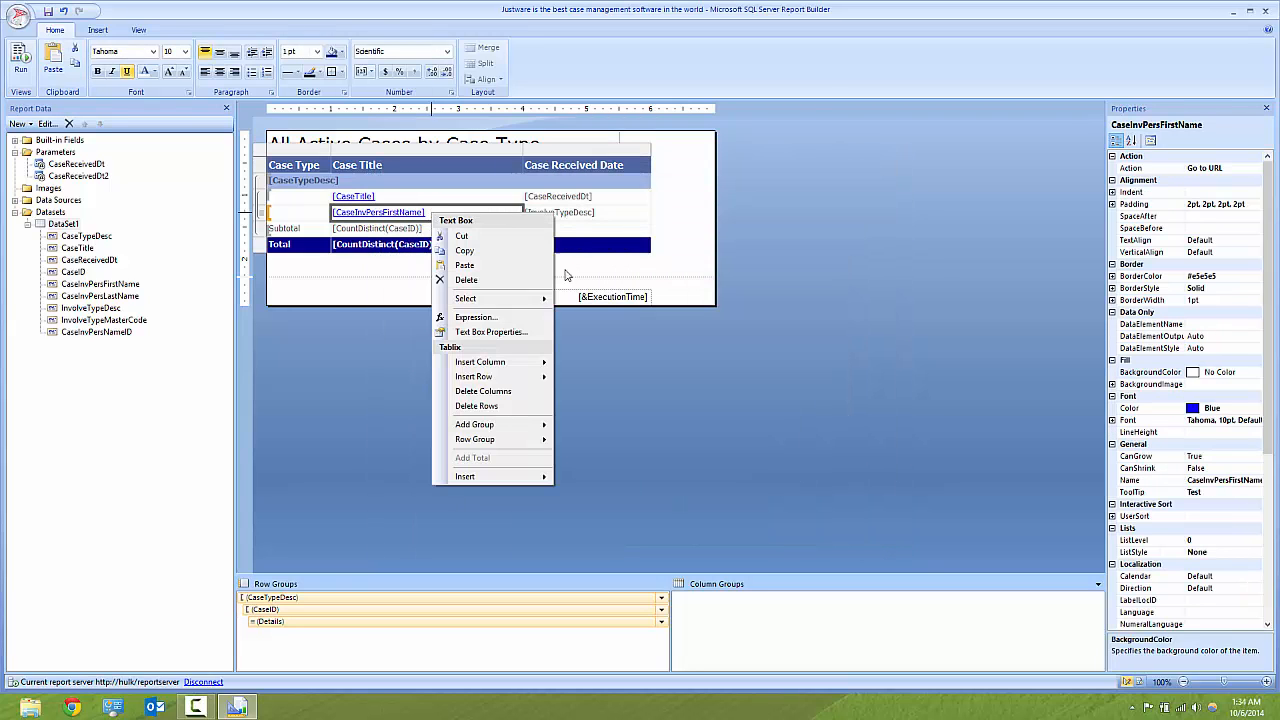
pyautogui.click(487, 332)
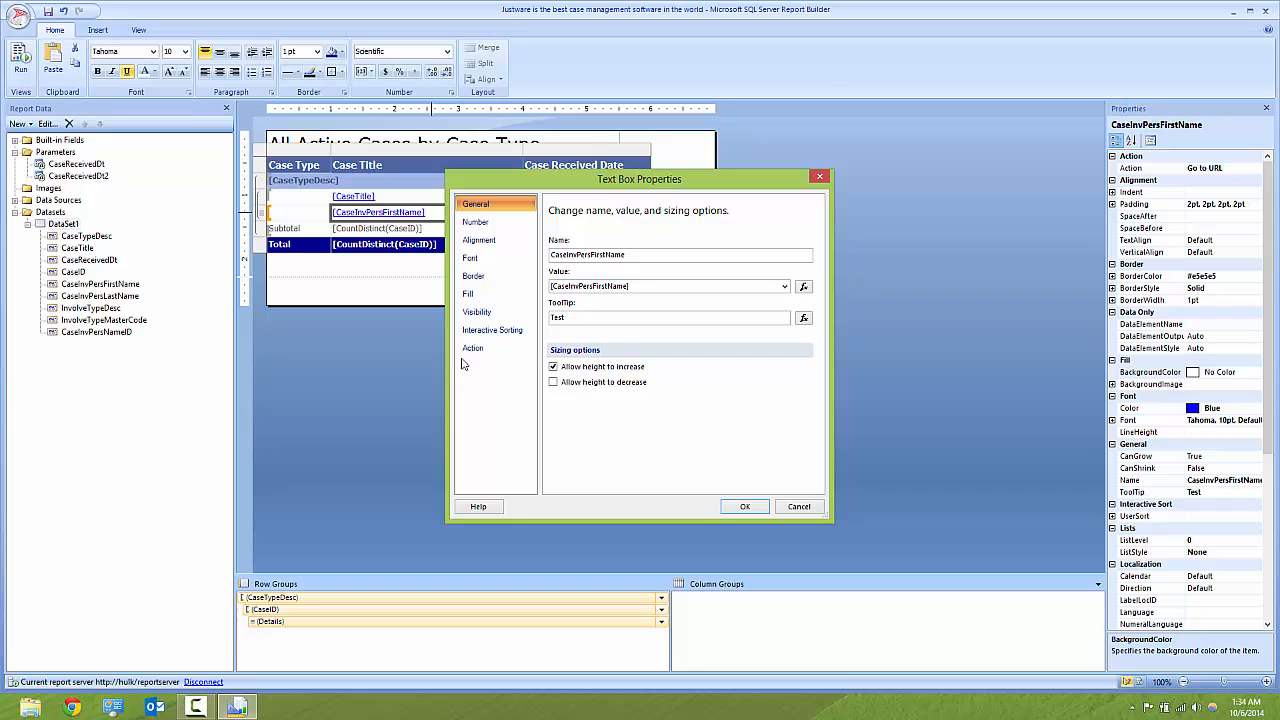
pyautogui.click(486, 357)
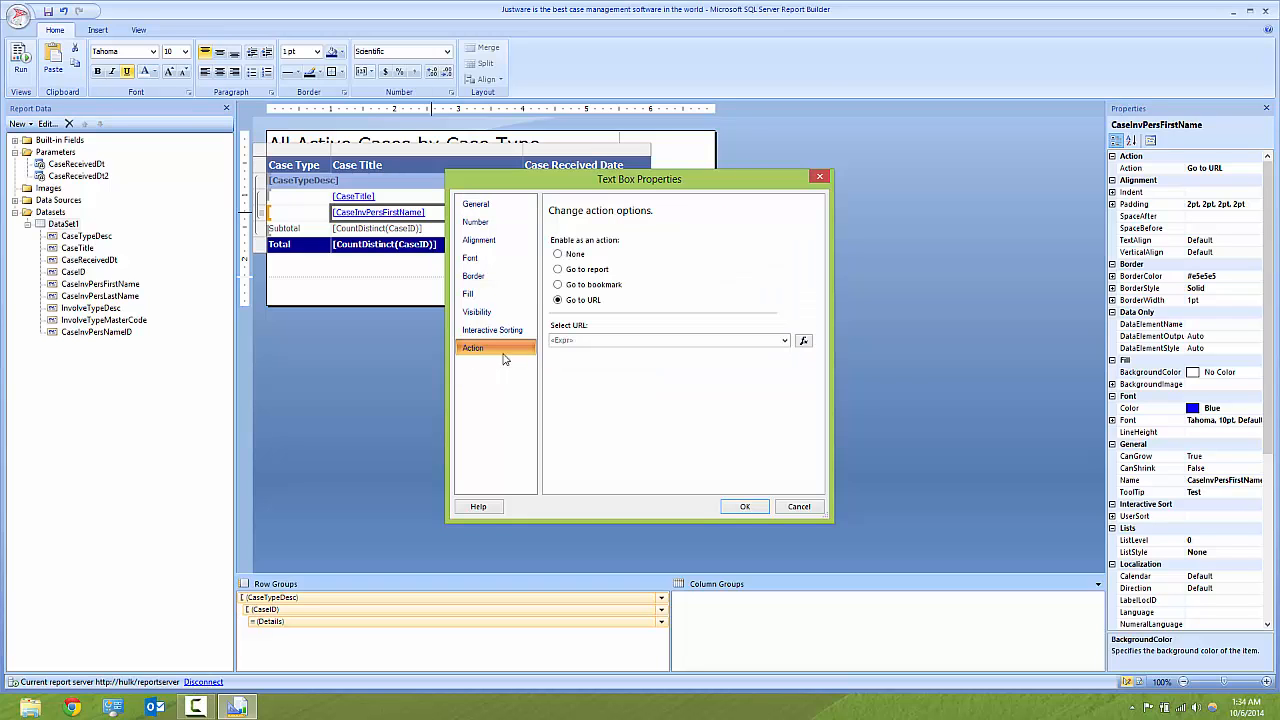
pyautogui.click(804, 341)
pyautogui.moveTo(616, 226); pyautogui.dragTo(509, 230)
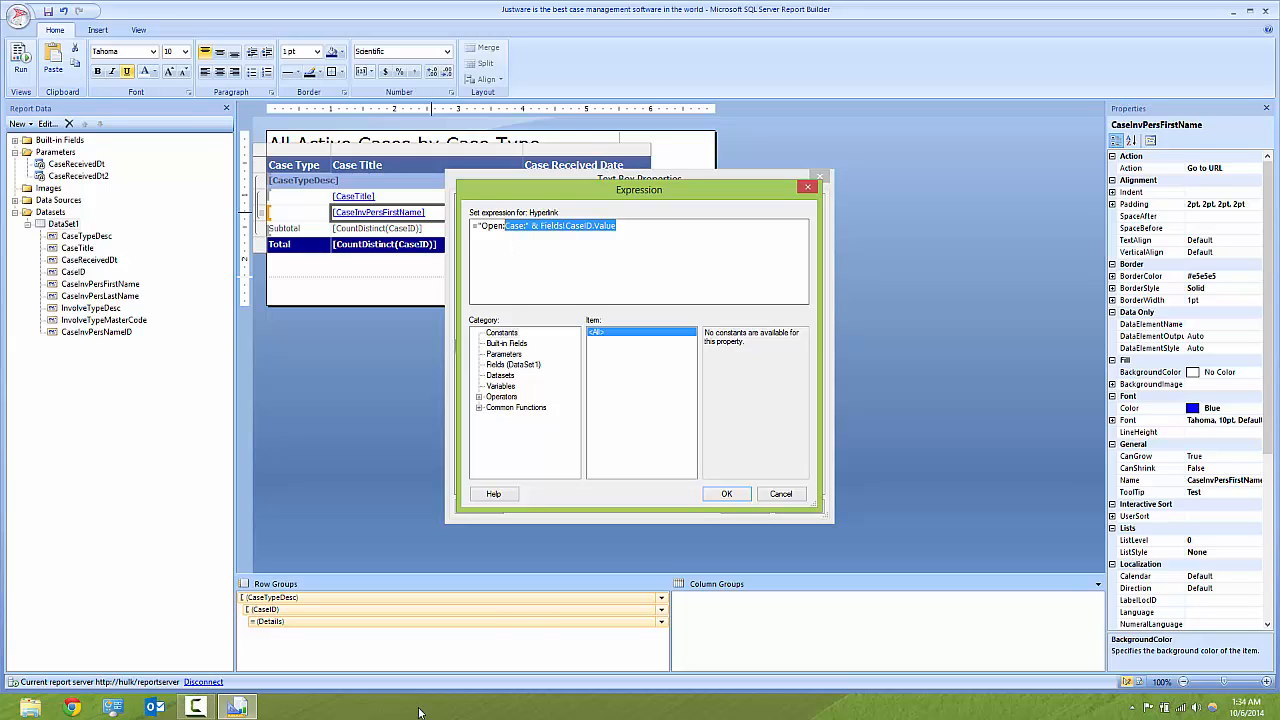
pyautogui.press('Delete')
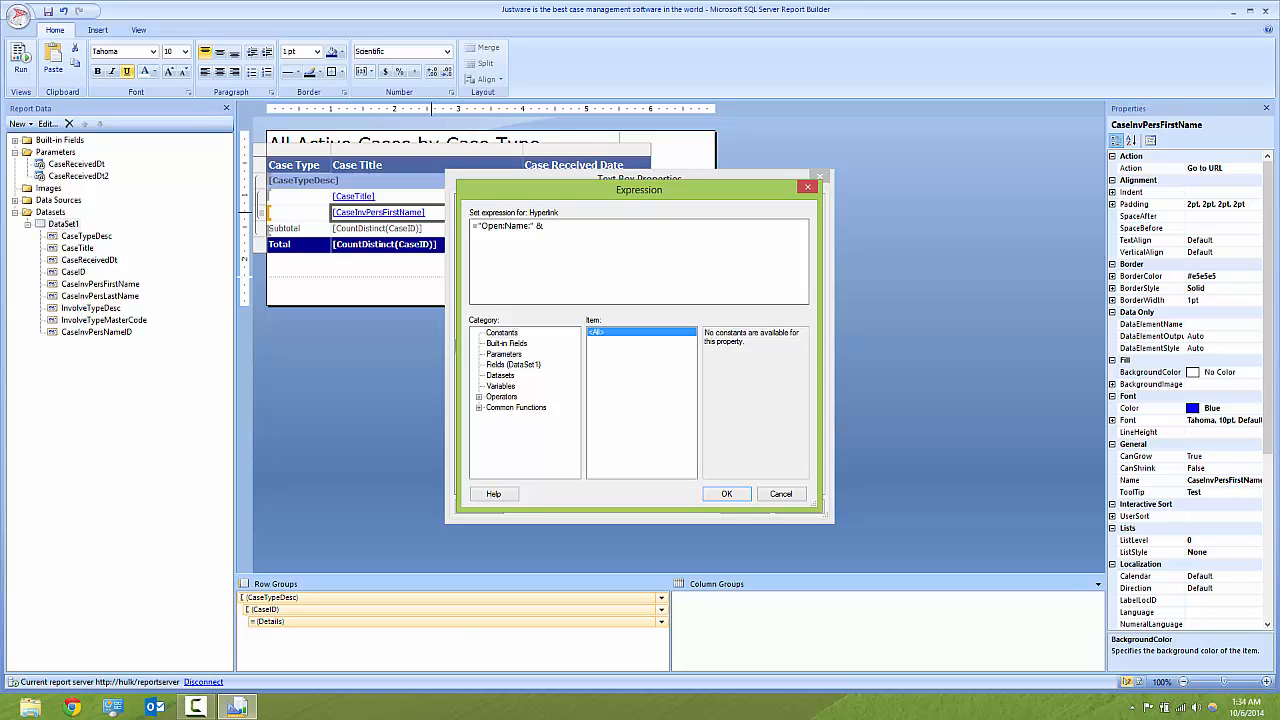
pyautogui.click(540, 365)
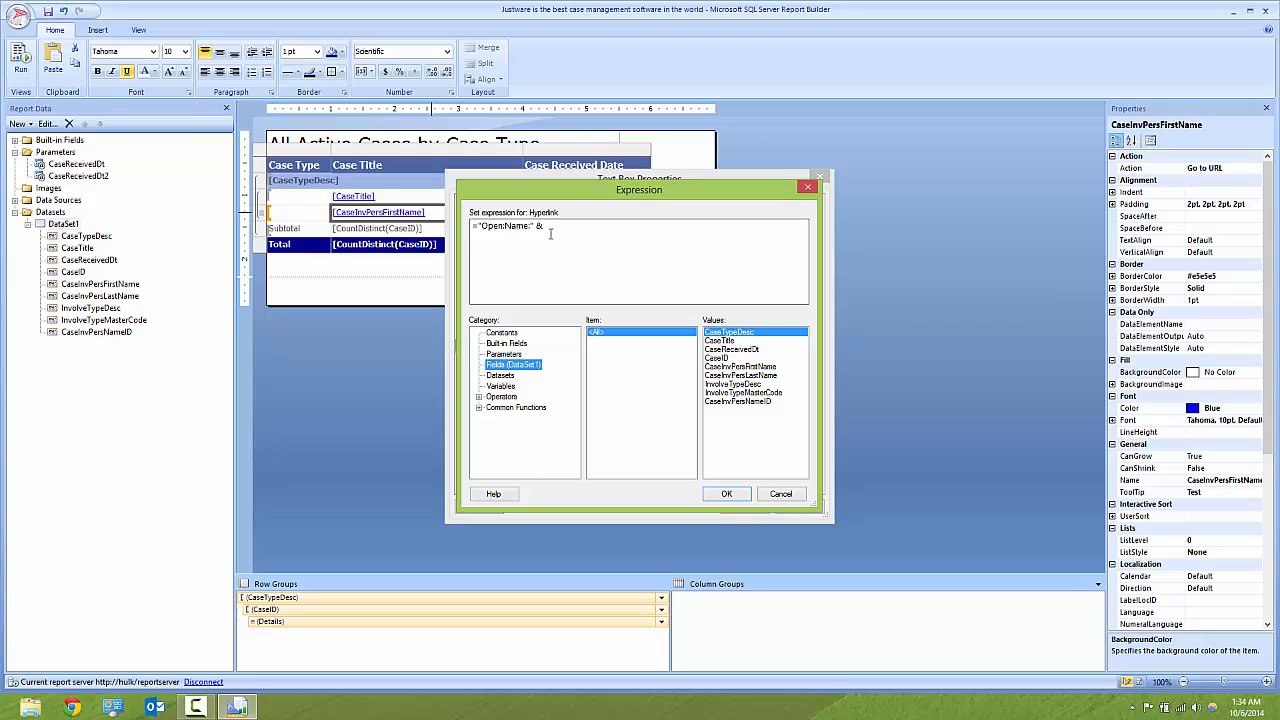
pyautogui.doubleClick(738, 401)
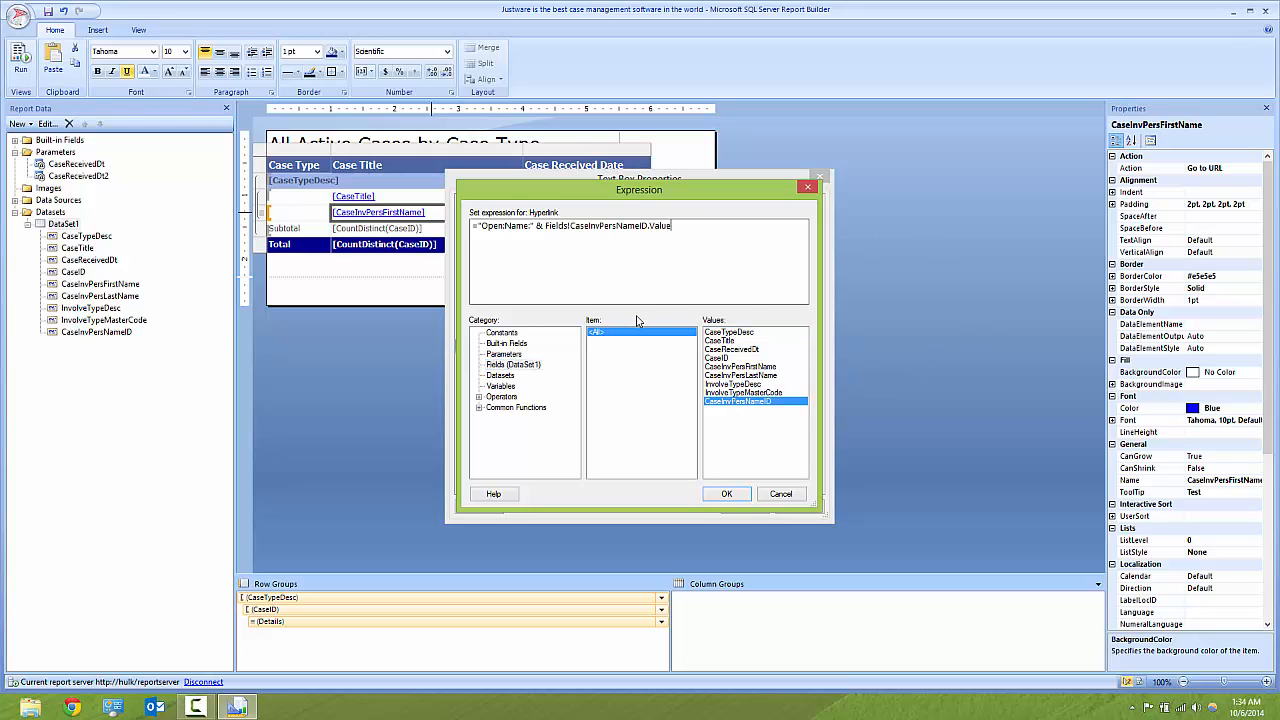
pyautogui.write('>')
pyautogui.moveTo(749, 243); pyautogui.dragTo(480, 241)
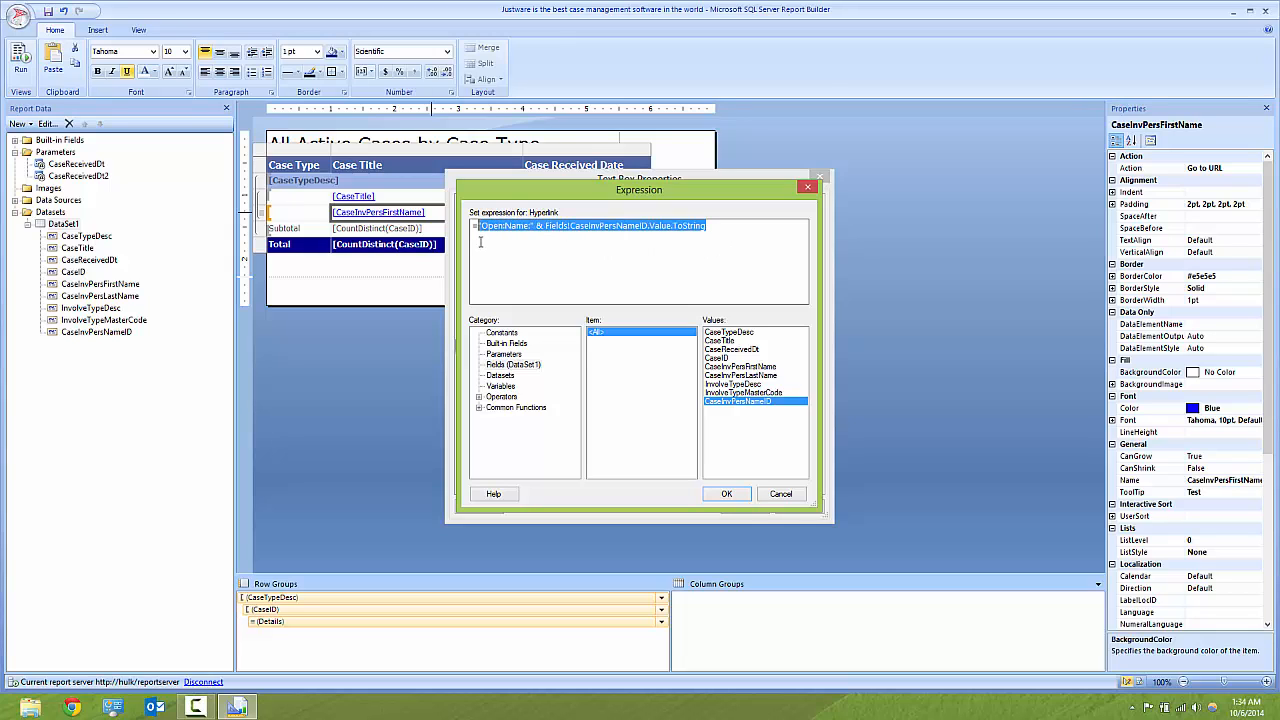
pyautogui.click(530, 243)
pyautogui.moveTo(722, 234); pyautogui.dragTo(475, 249)
pyautogui.doubleClick(480, 249)
pyautogui.moveTo(719, 238); pyautogui.dragTo(481, 251)
pyautogui.click(481, 251)
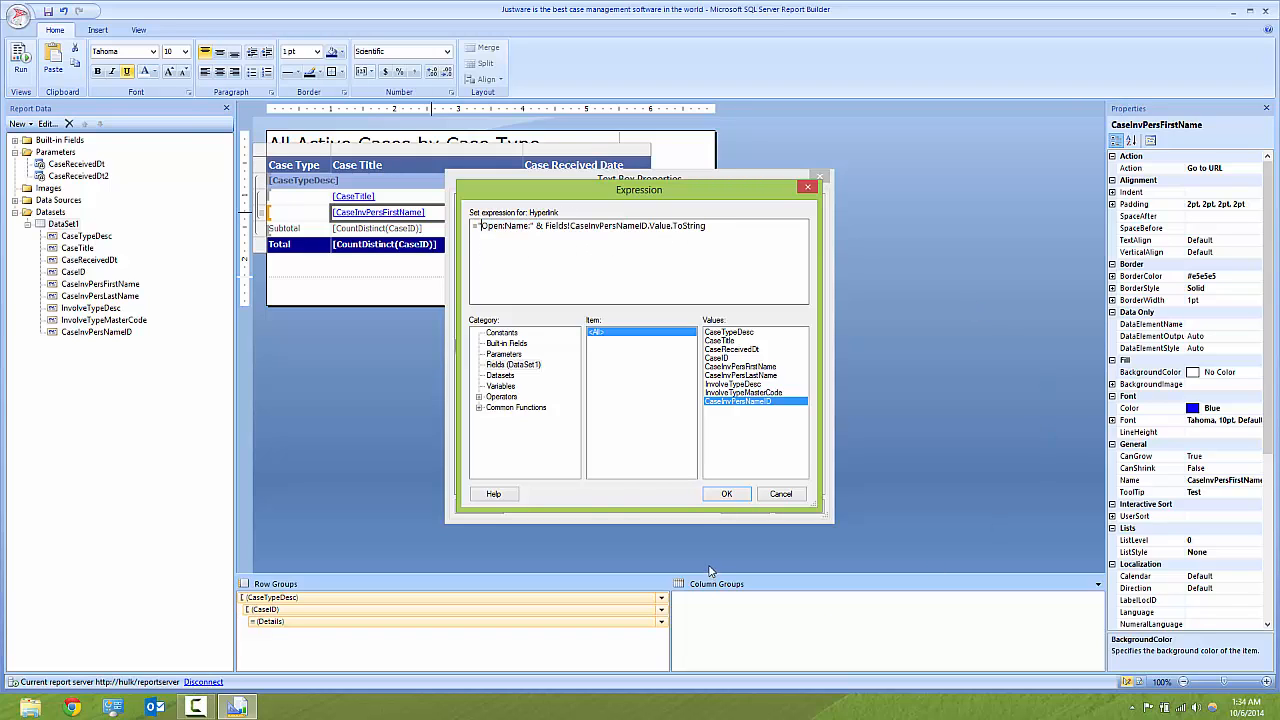
pyautogui.click(717, 492)
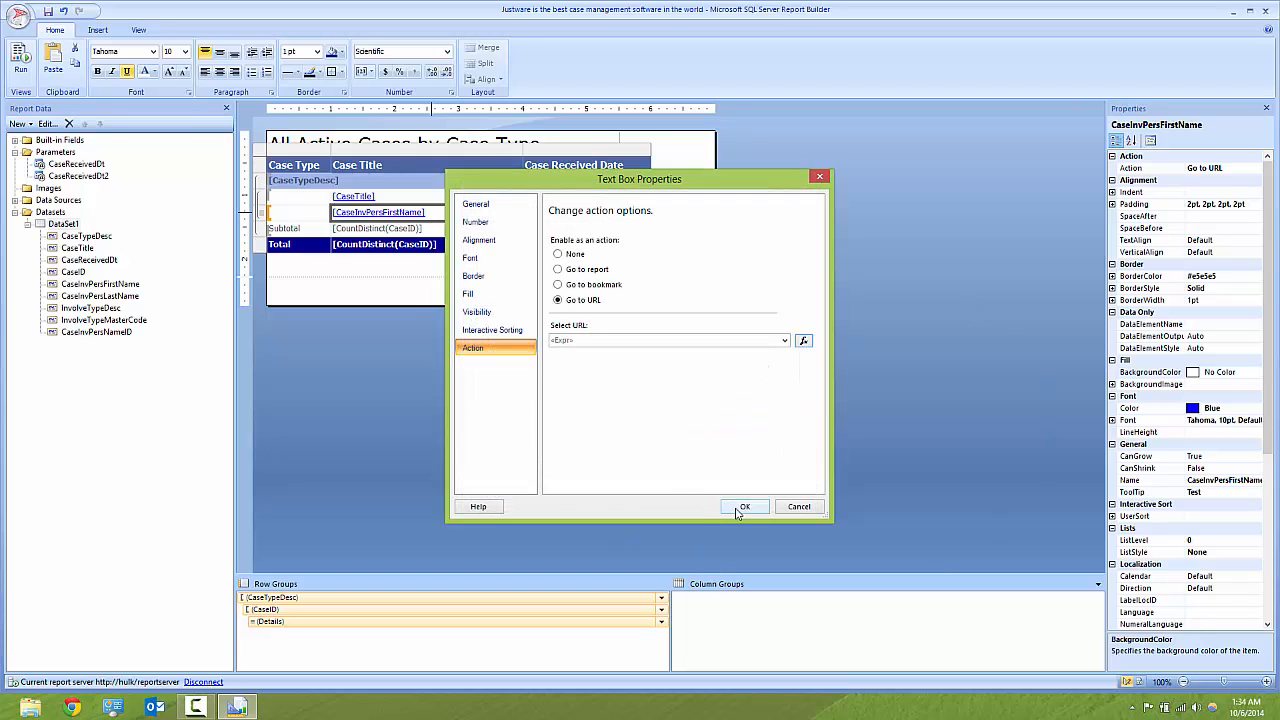
pyautogui.click(738, 509)
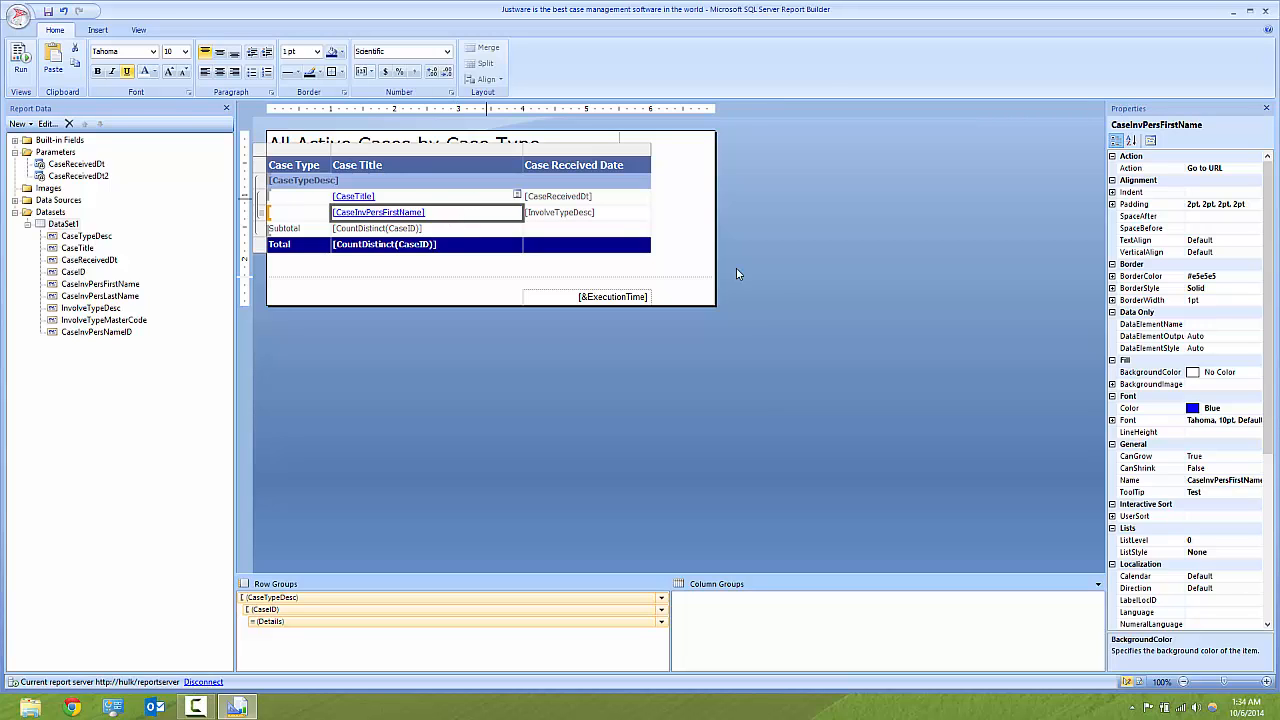
# - Review the alignment and padding options of the CaseInvPersFirstName text box
pyautogui.rightClick(468, 218)
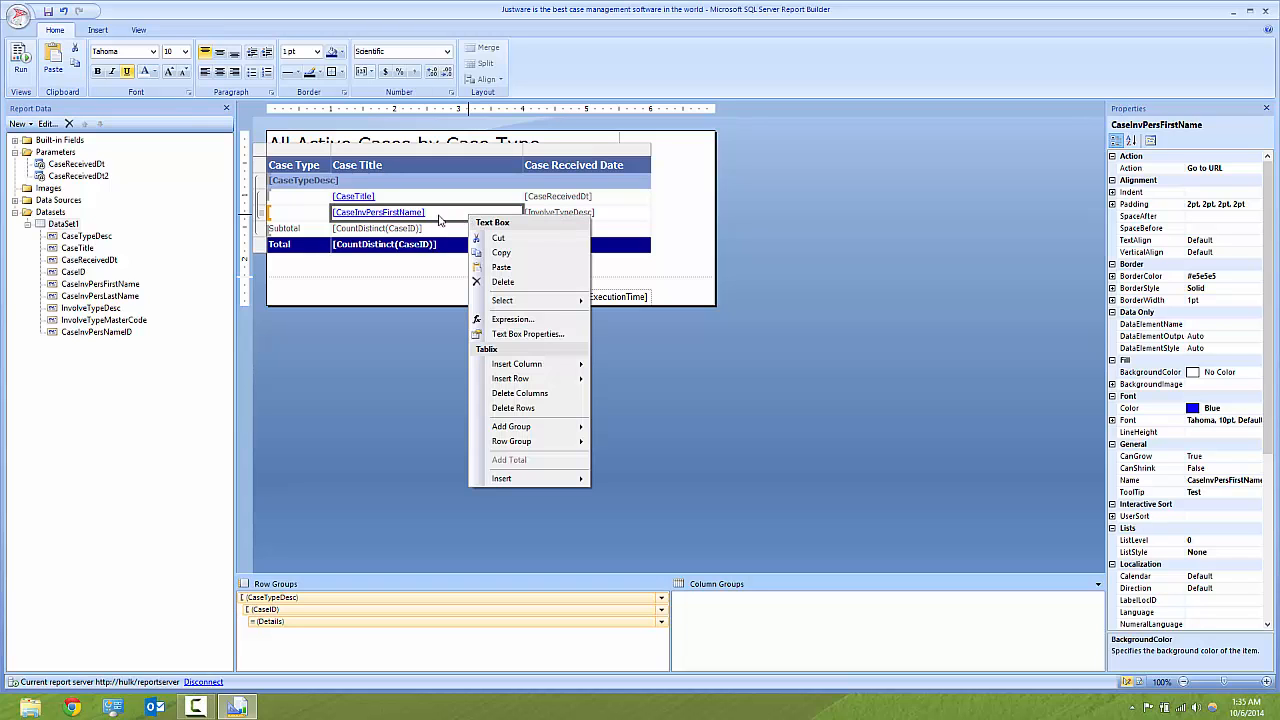
pyautogui.click(530, 334)
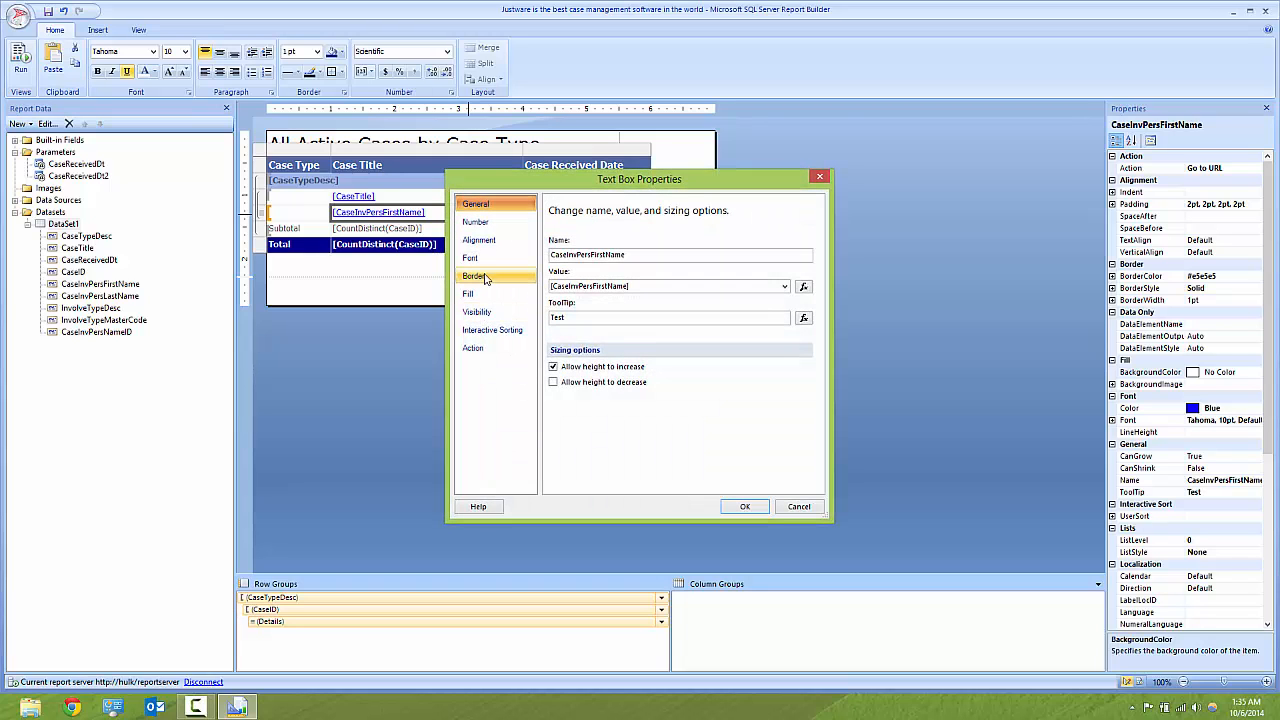
pyautogui.click(500, 241)
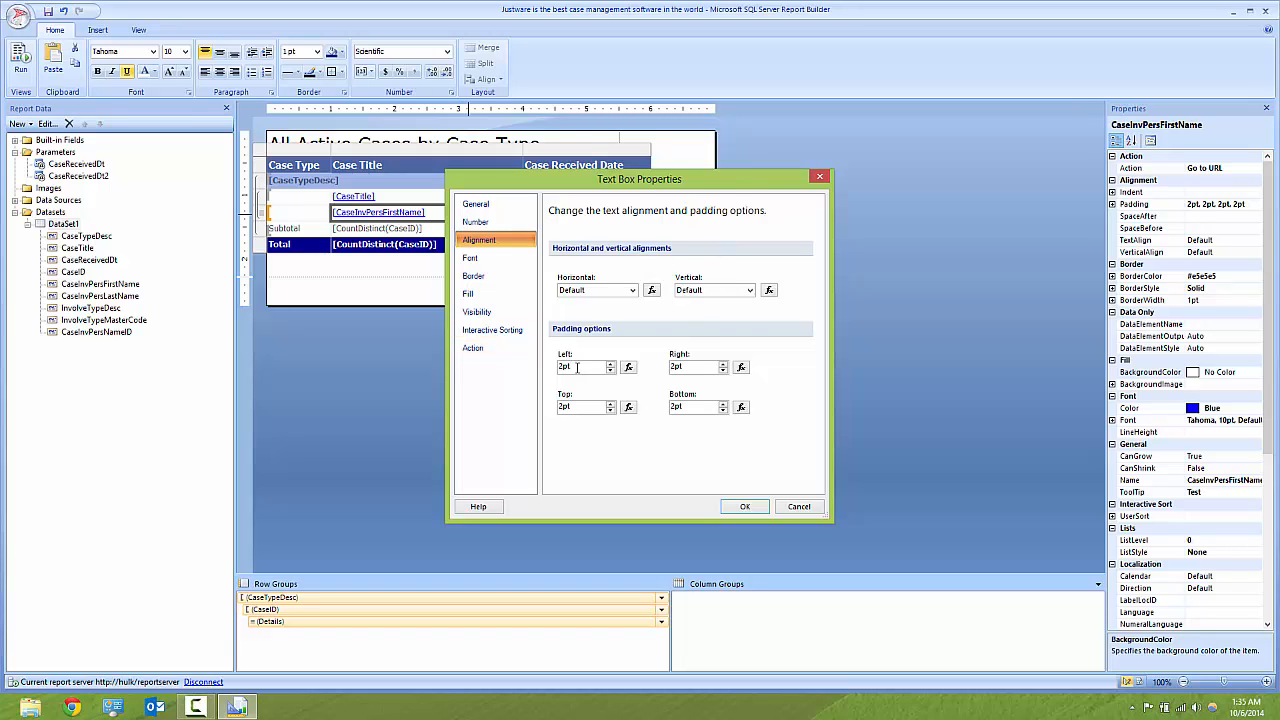
pyautogui.click(744, 506)
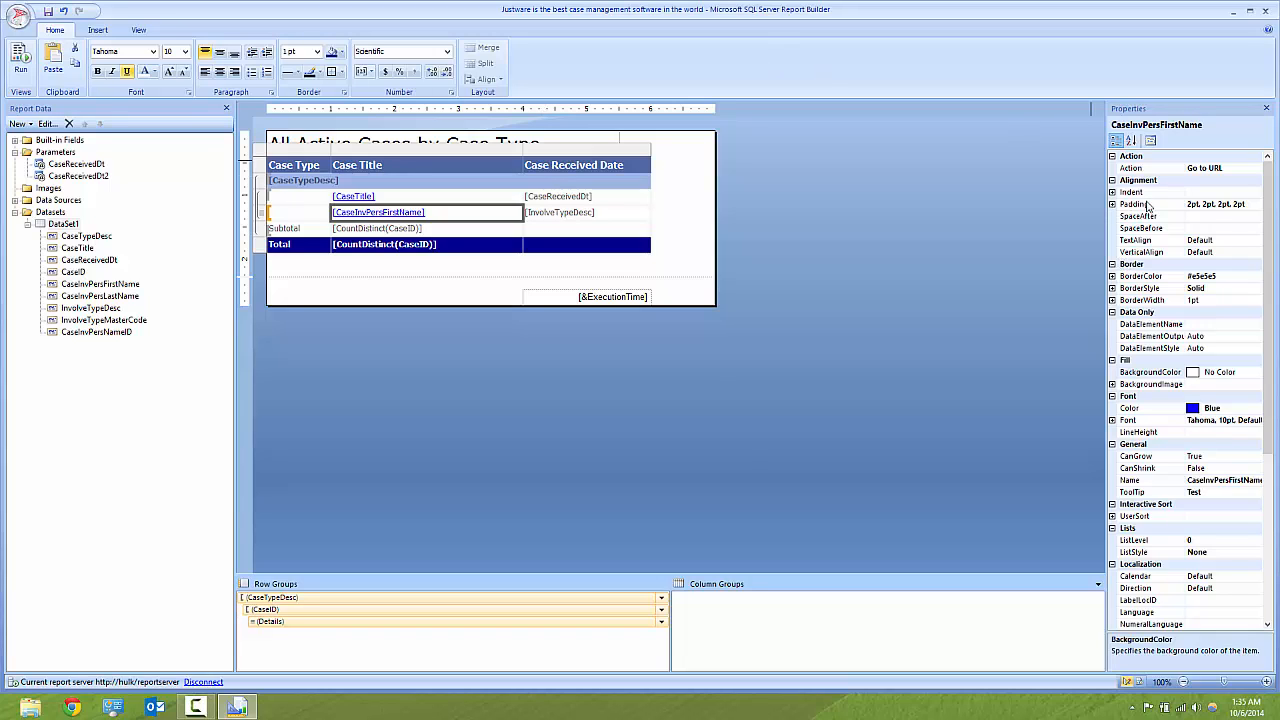
# - Indent the CaseInvPersFirstName text box by setting its left padding to 10pt
pyautogui.click(1198, 193)
pyautogui.click(1190, 205)
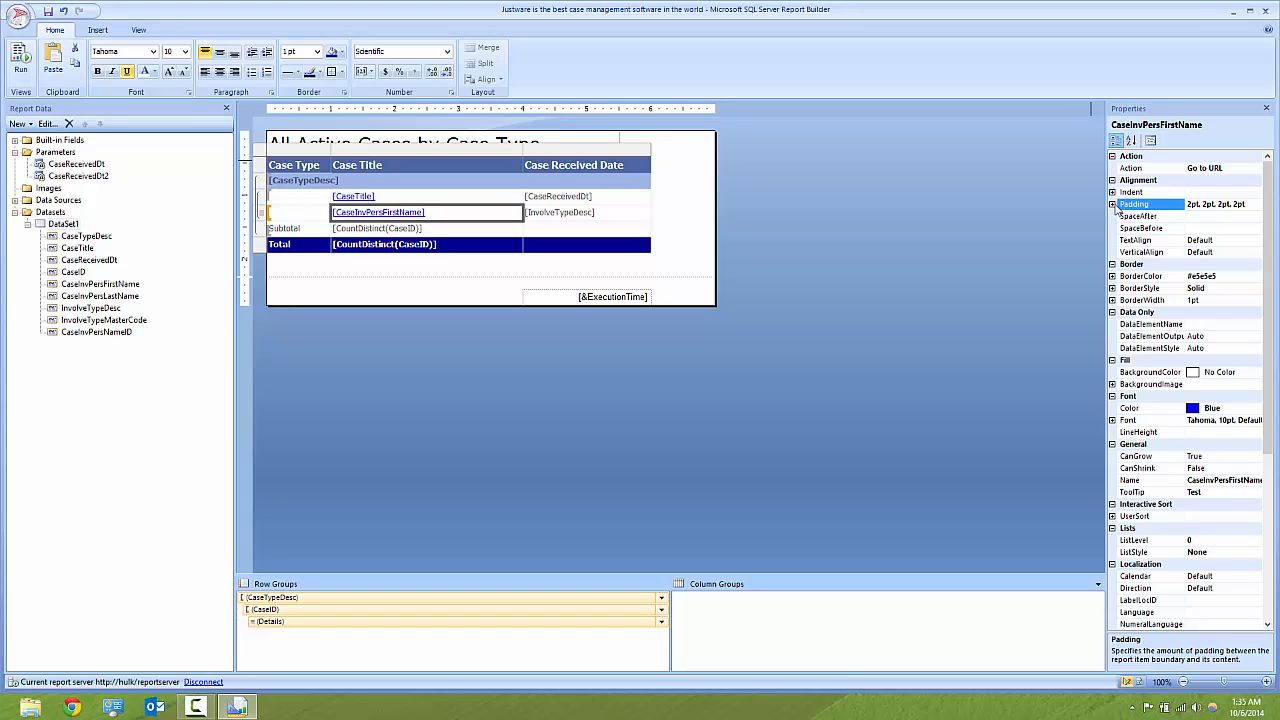
pyautogui.click(1112, 204)
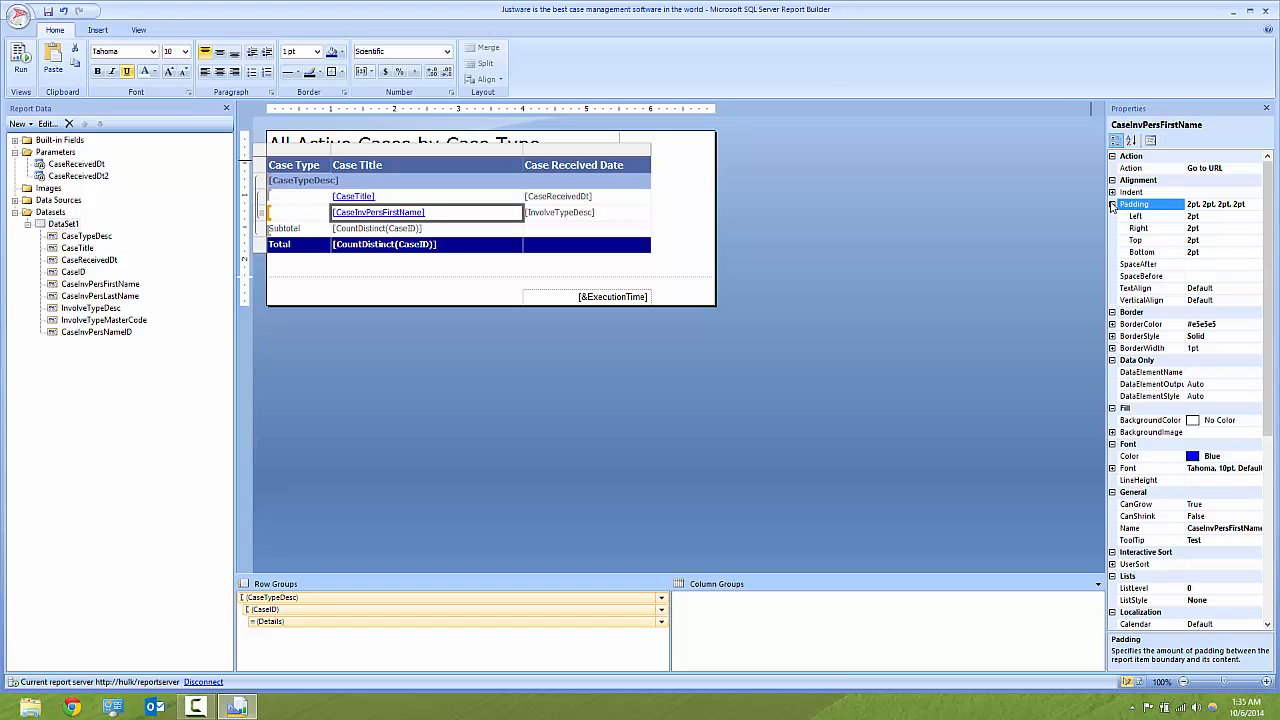
pyautogui.click(1193, 216)
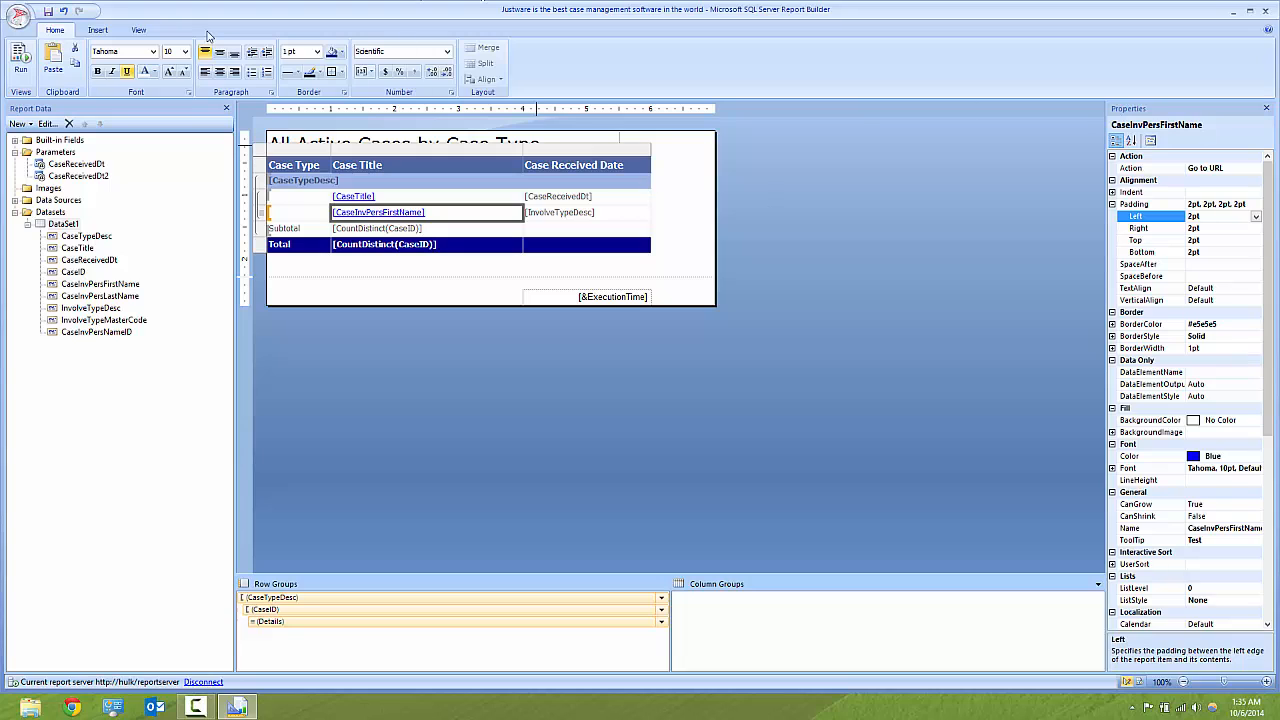
pyautogui.click(140, 31)
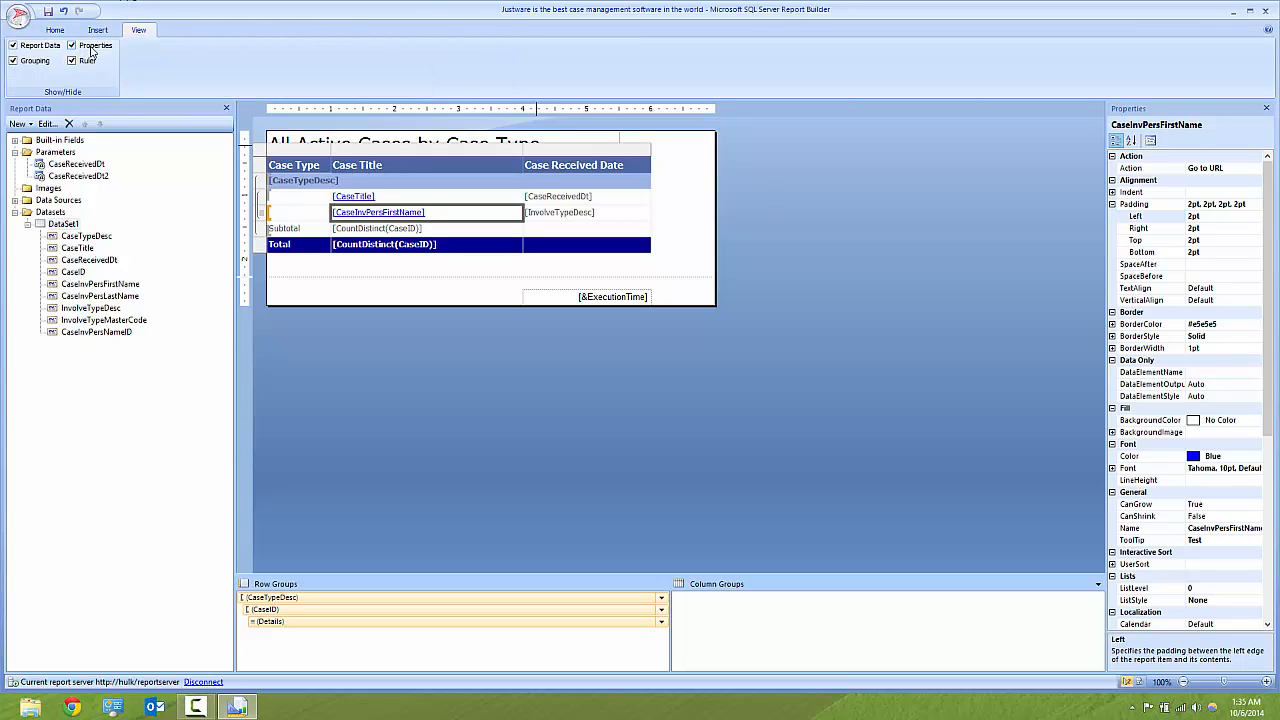
pyautogui.click(55, 31)
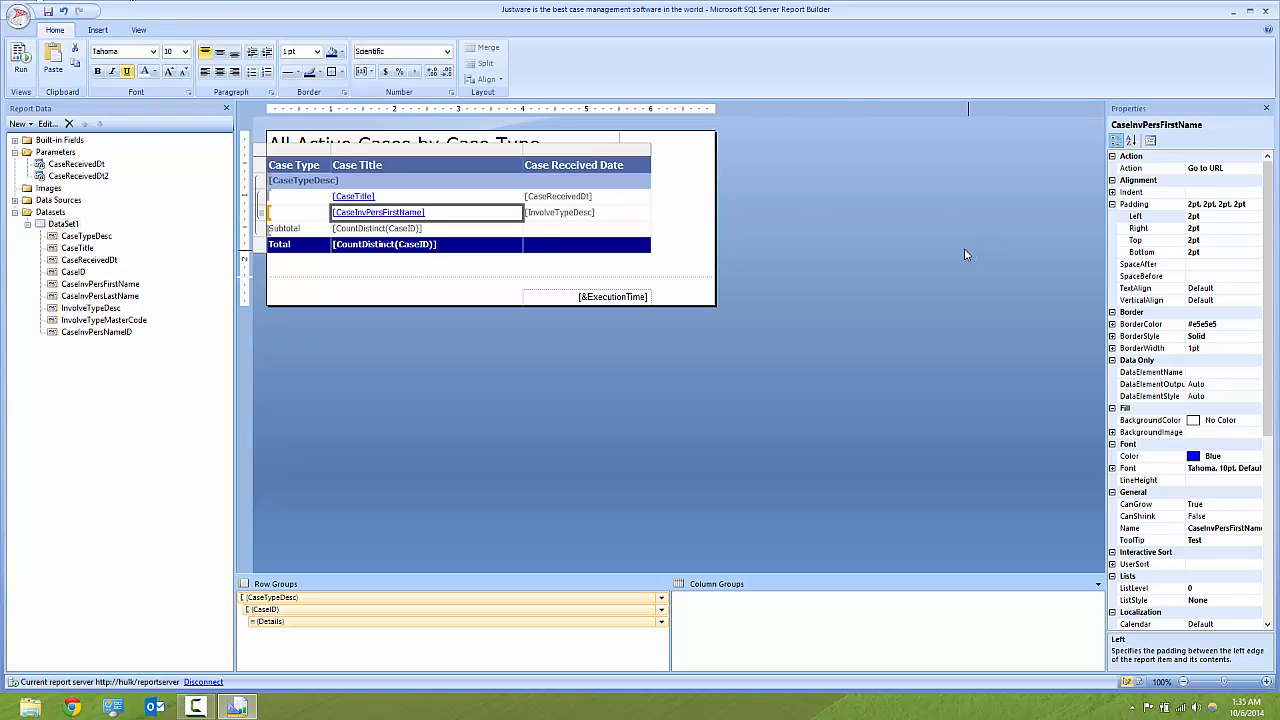
pyautogui.click(1180, 218)
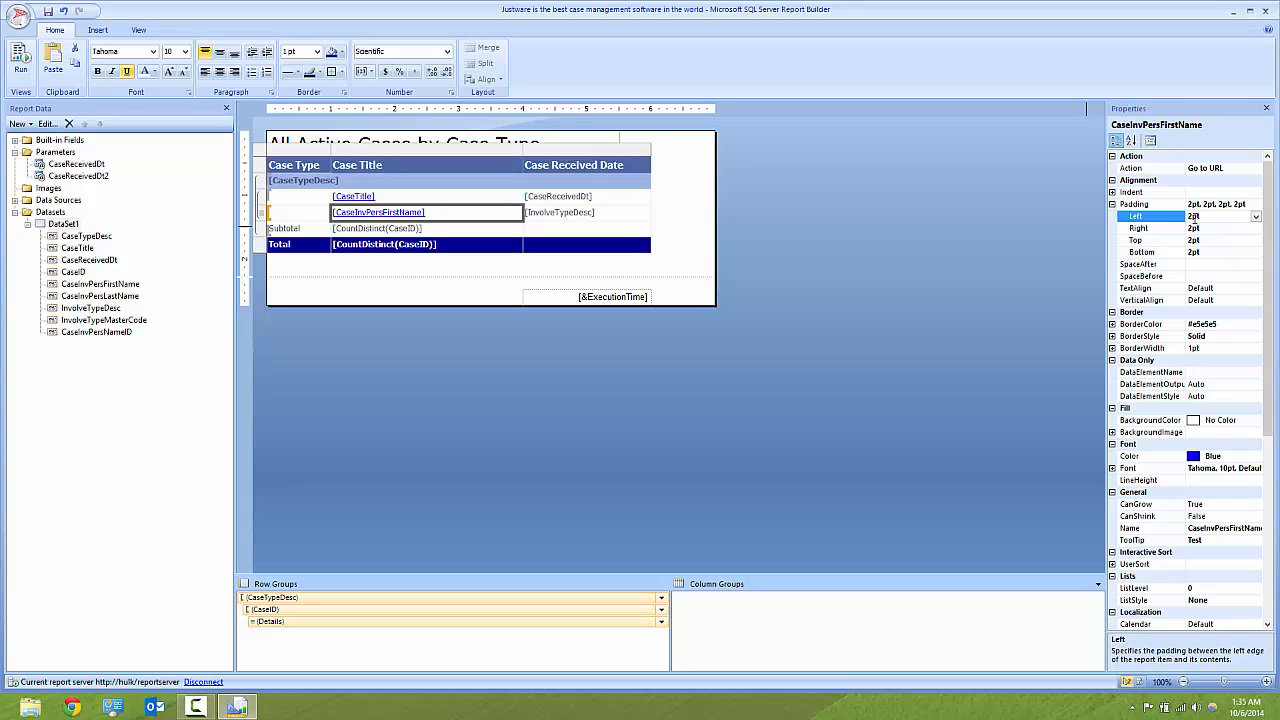
pyautogui.click(1113, 205)
pyautogui.click(1113, 205)
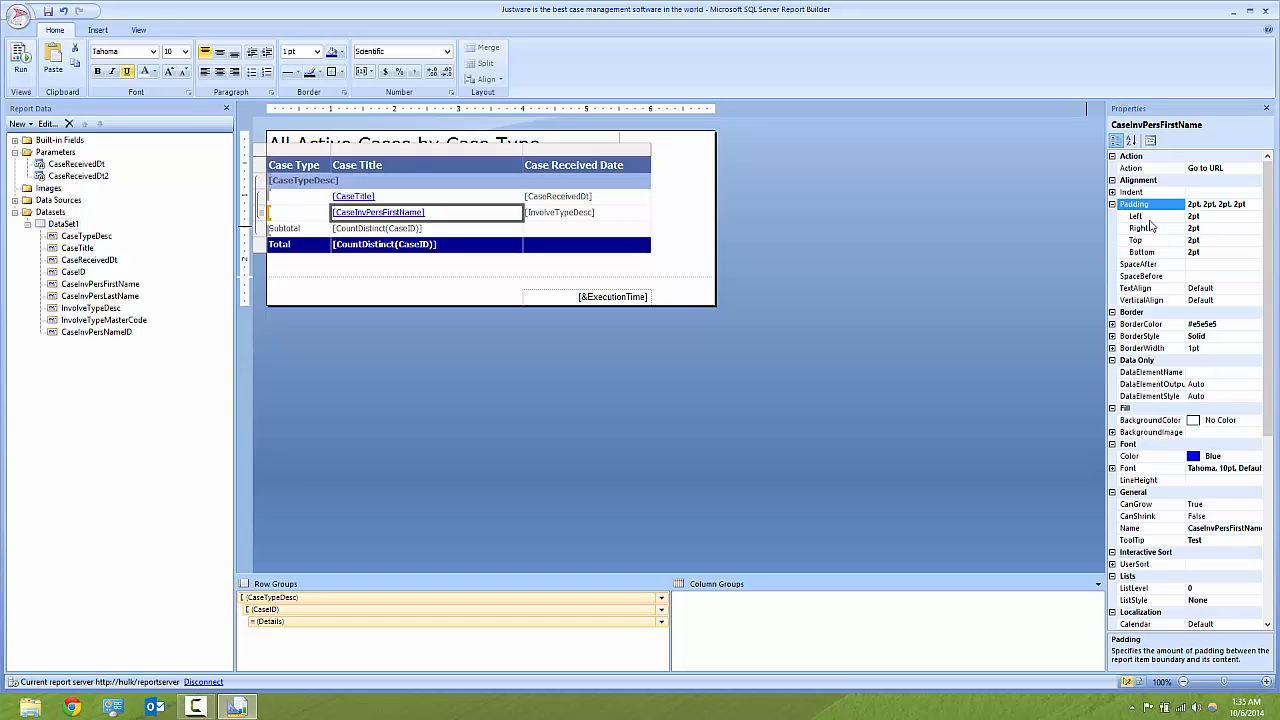
pyautogui.click(1168, 218)
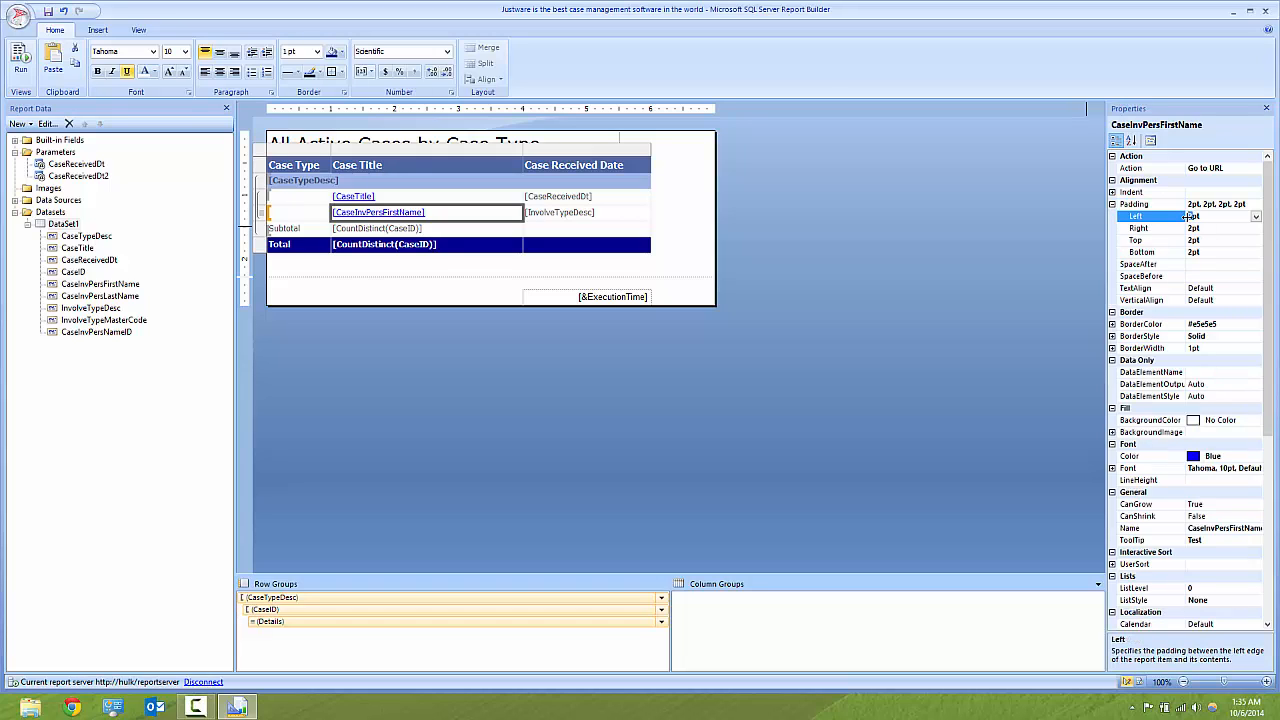
pyautogui.write('10pt')
pyautogui.press('Return')
pyautogui.click(874, 334)
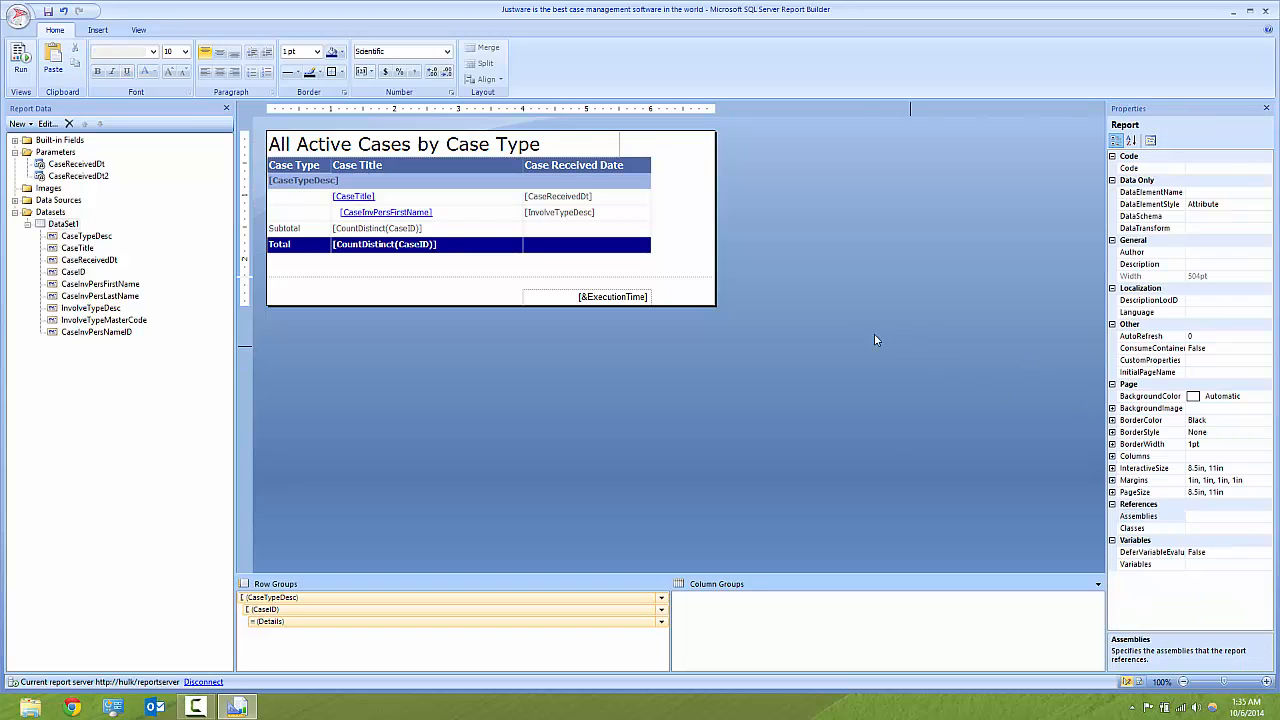
pyautogui.click(432, 213)
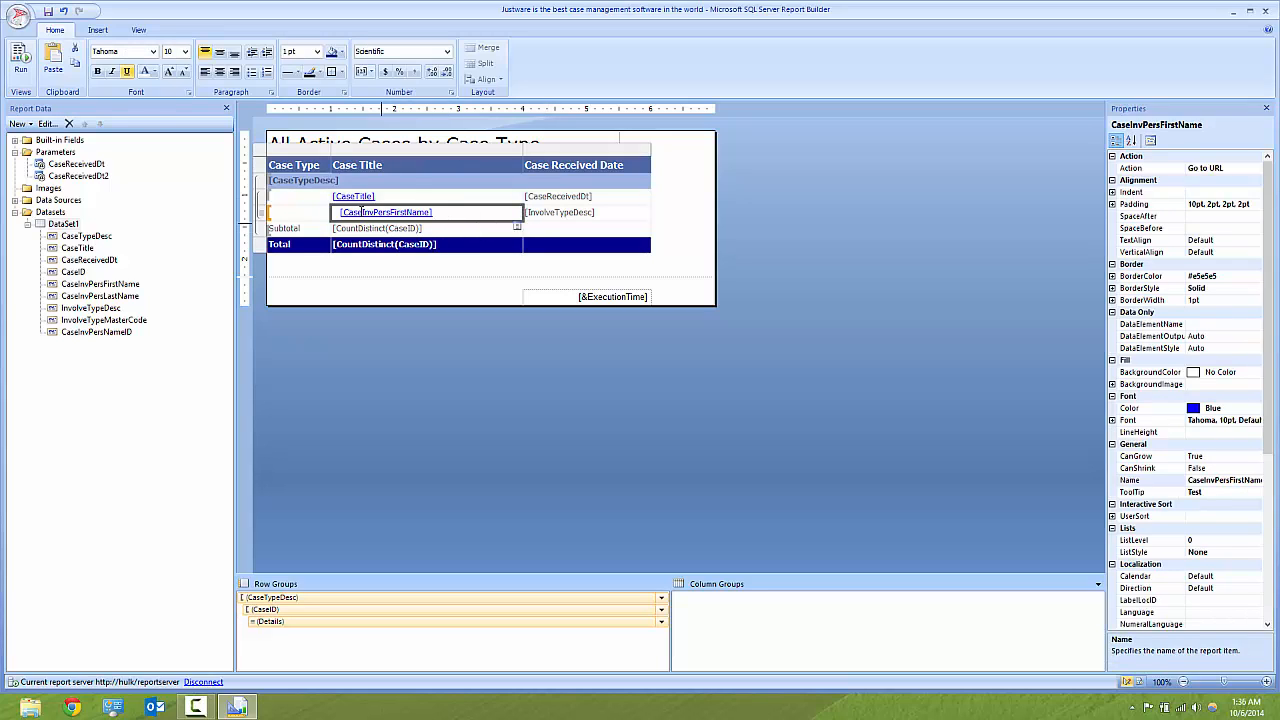
pyautogui.click(380, 199)
pyautogui.click(459, 213)
pyautogui.click(386, 200)
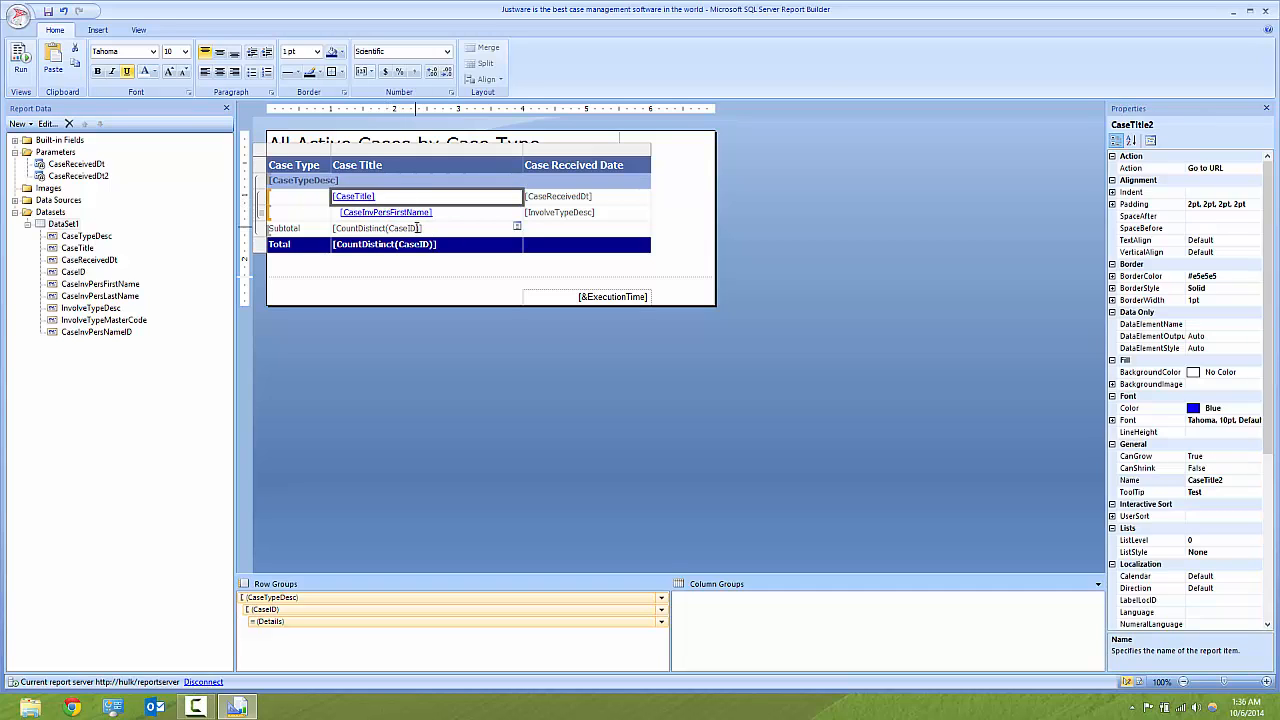
pyautogui.click(456, 214)
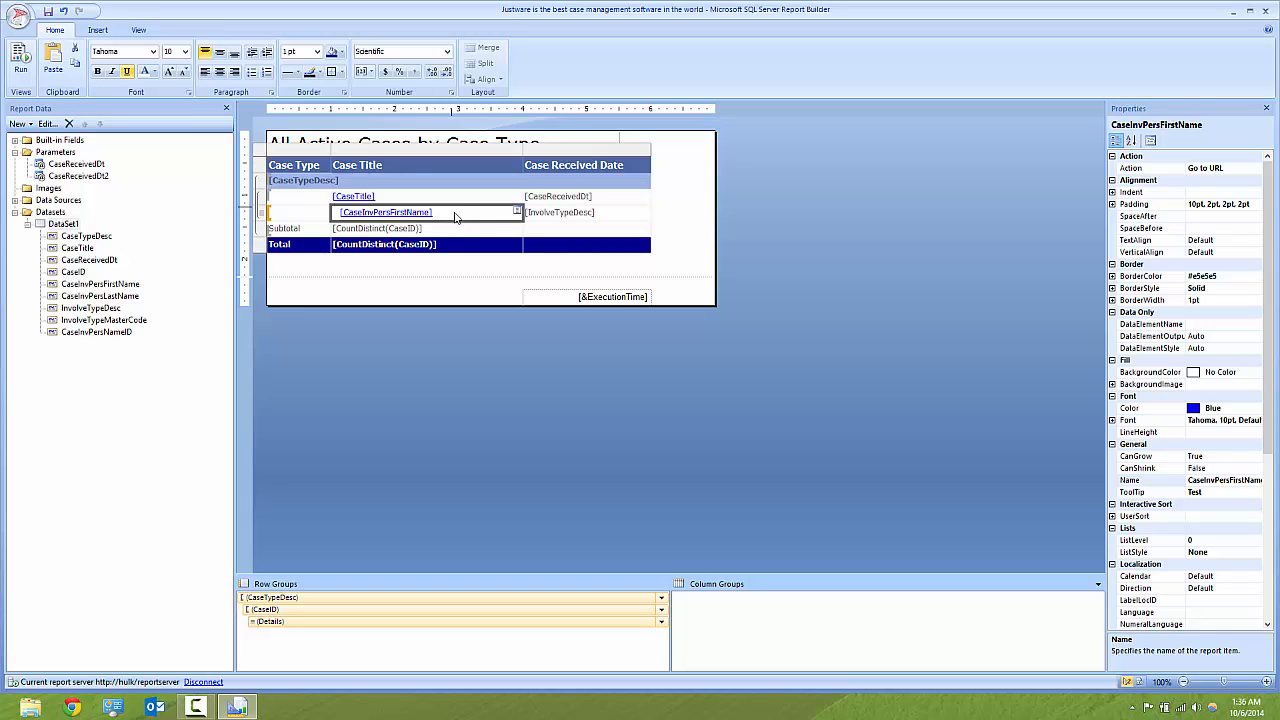
pyautogui.click(422, 318)
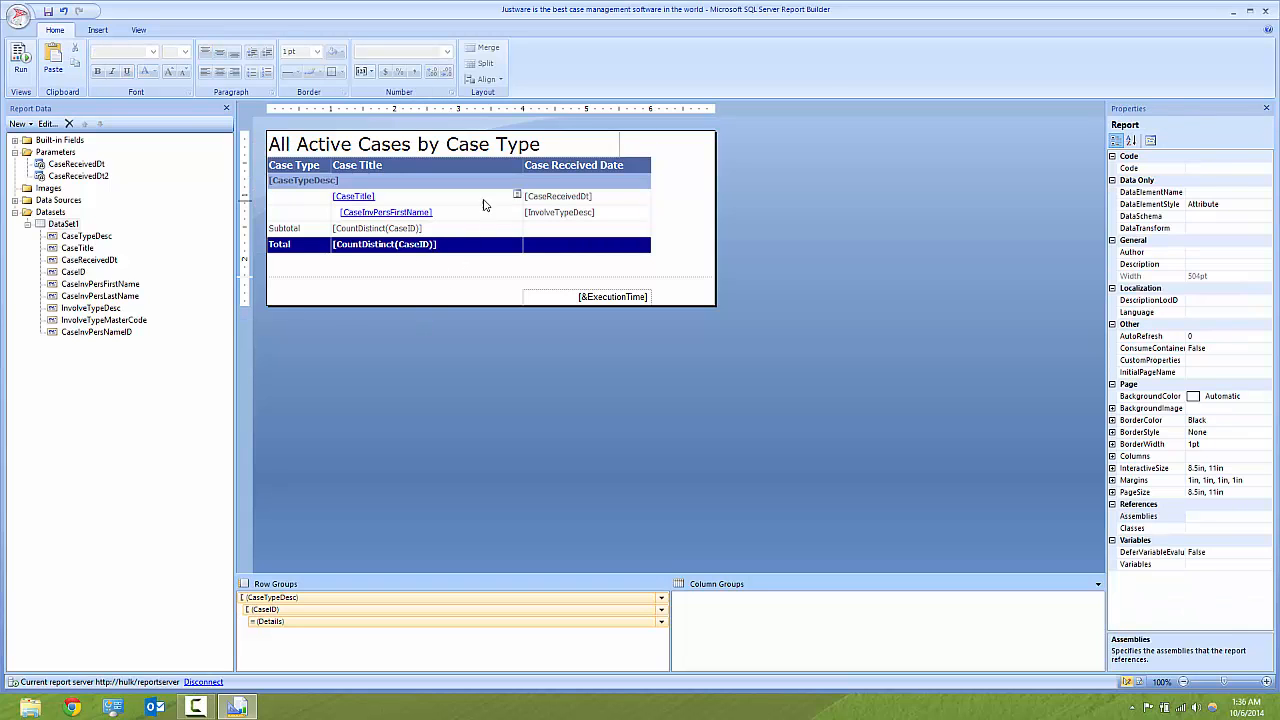
pyautogui.click(432, 214)
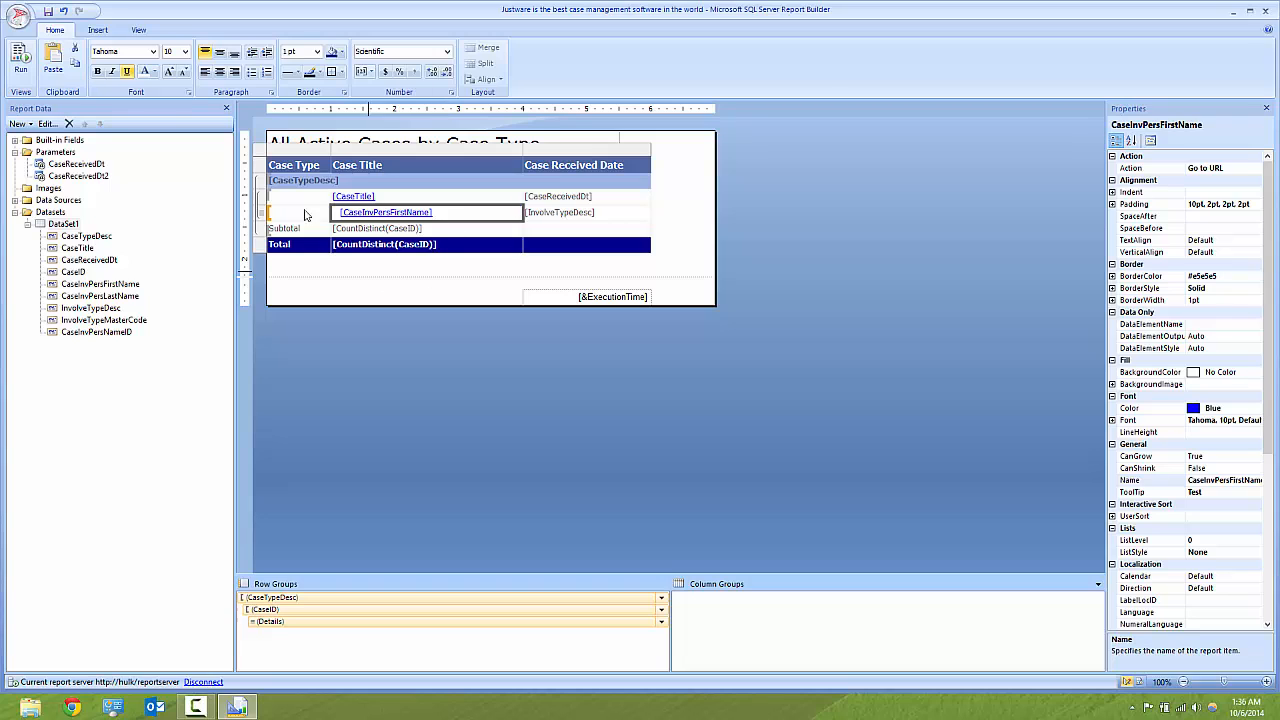
pyautogui.click(386, 327)
pyautogui.click(440, 226)
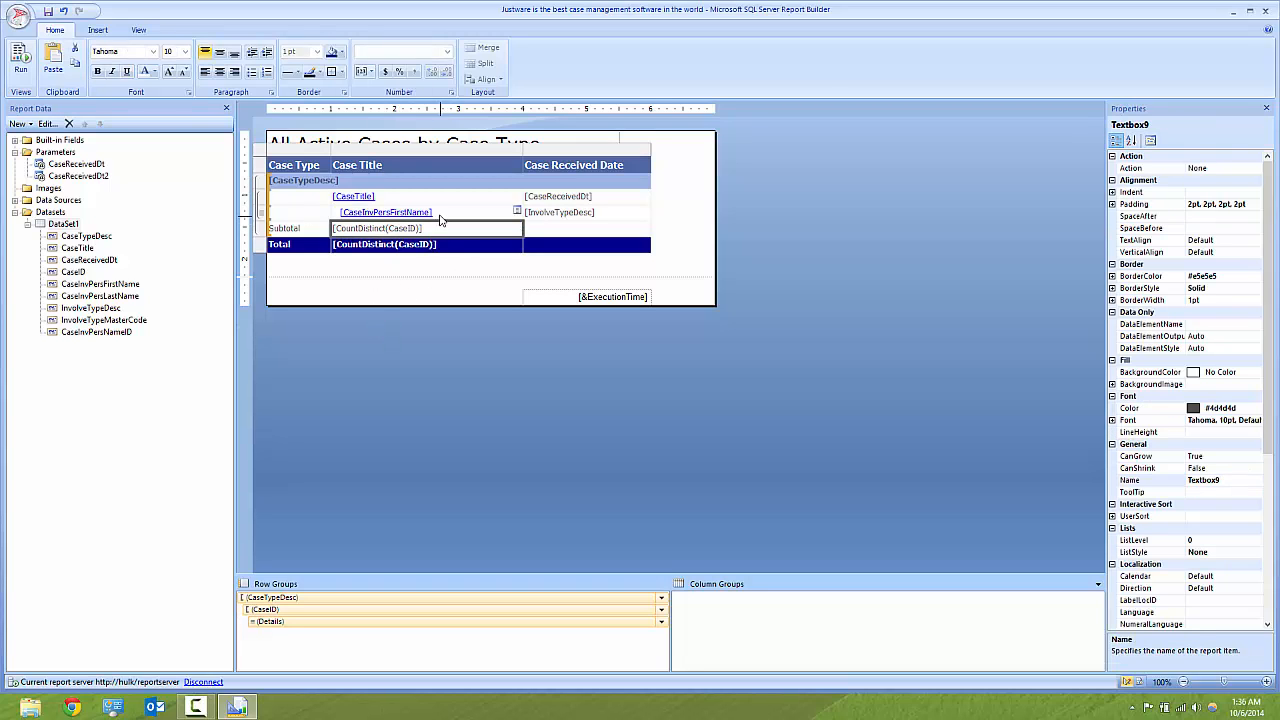
pyautogui.click(441, 214)
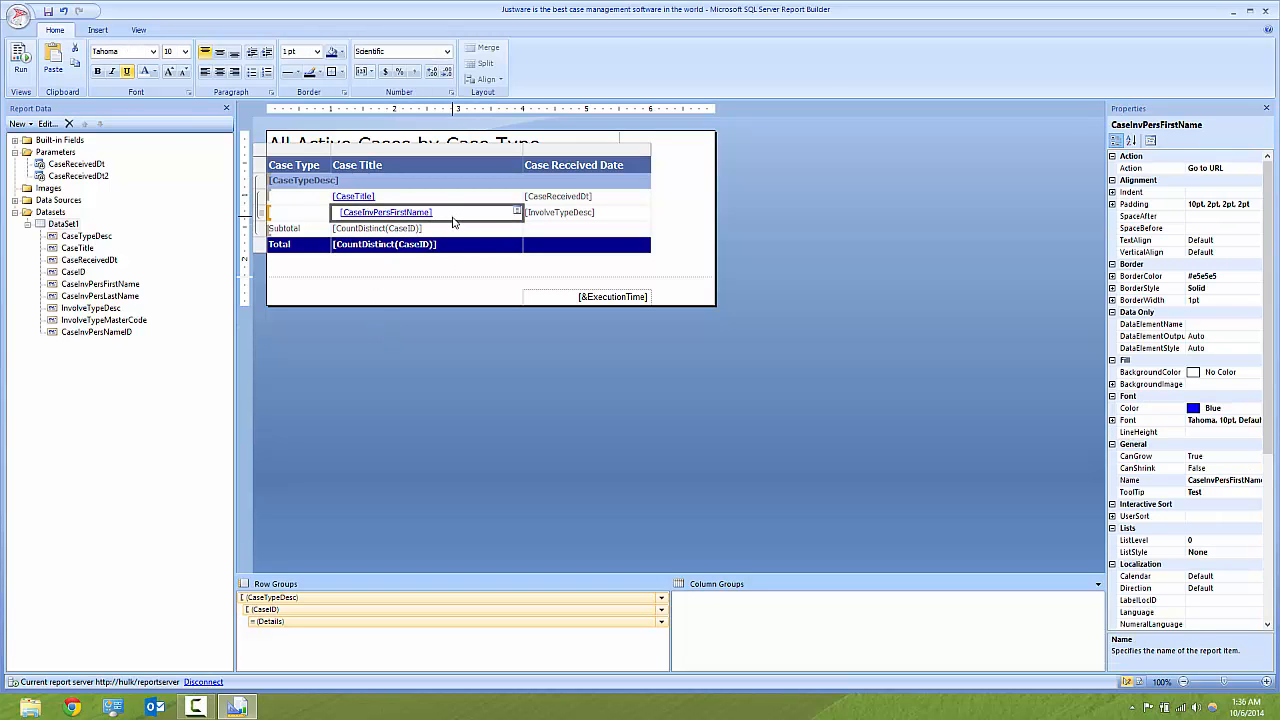
# - Set the CaseInvPersFirstName text box's value expression to =Fields!CaseInvPersFirstName.Value & " " Fields!CaseInvPersLastName.Value
pyautogui.rightClick(446, 217)
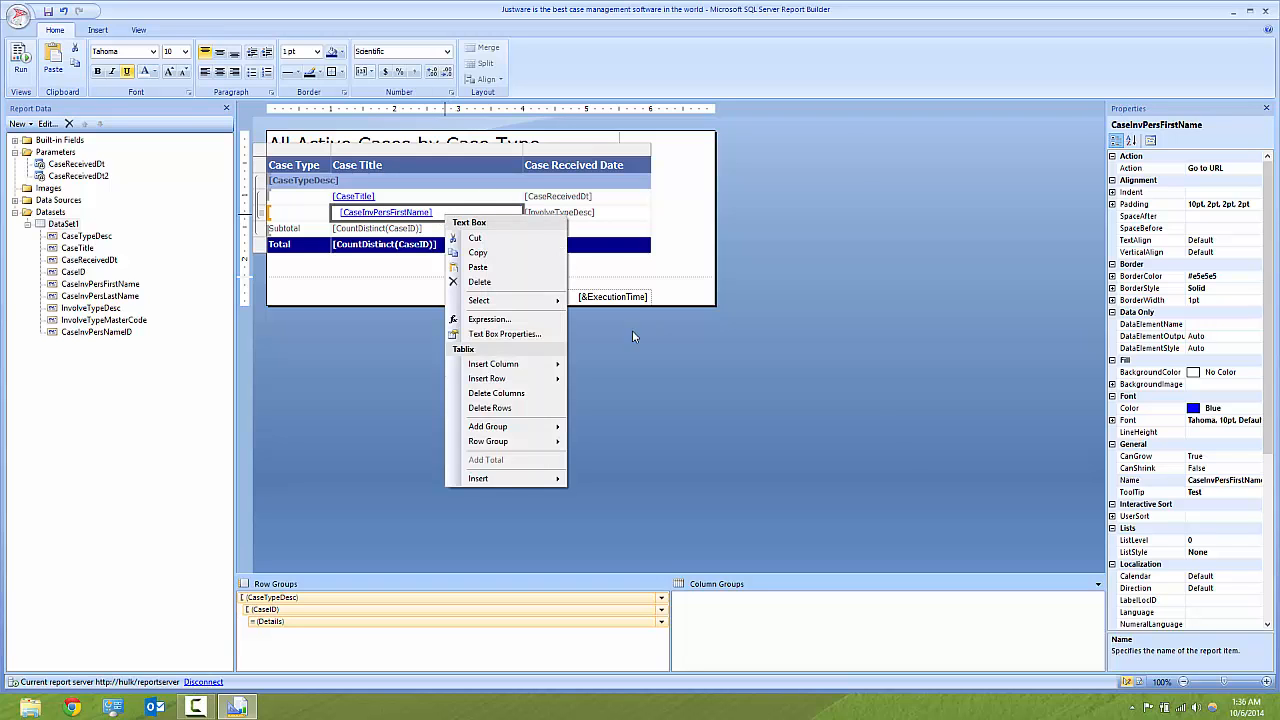
pyautogui.click(545, 334)
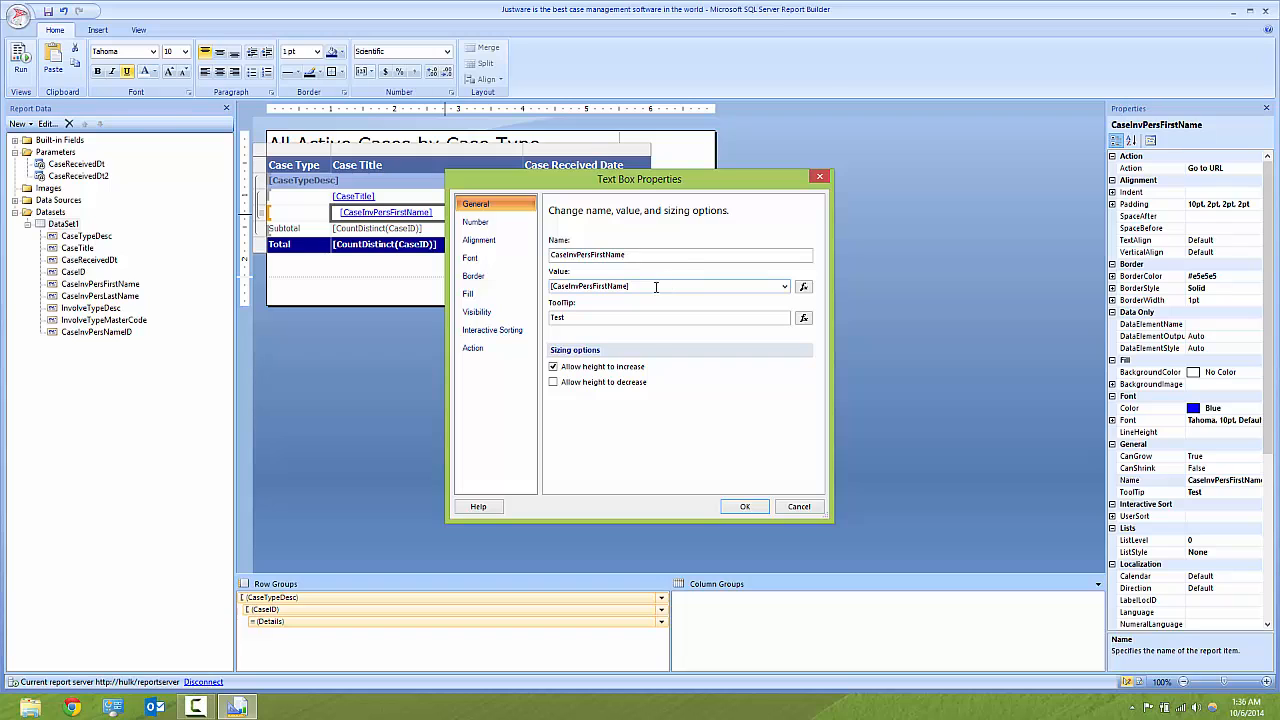
pyautogui.click(803, 287)
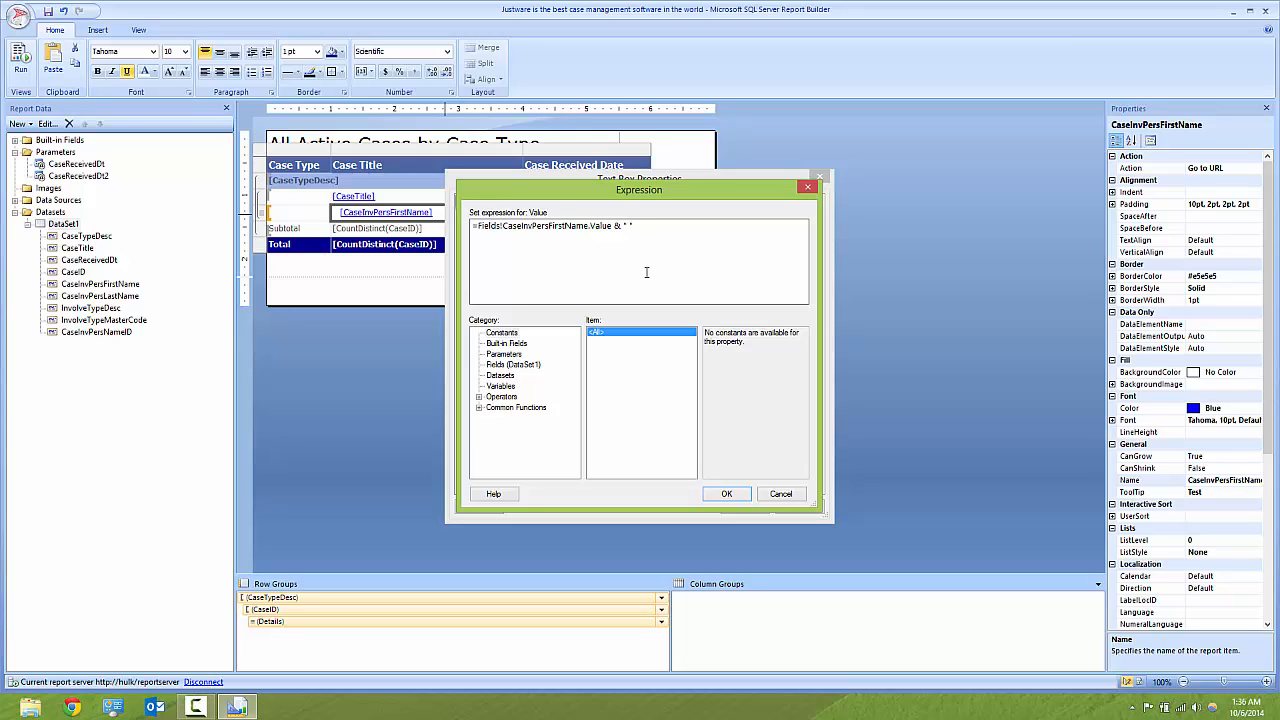
pyautogui.click(508, 365)
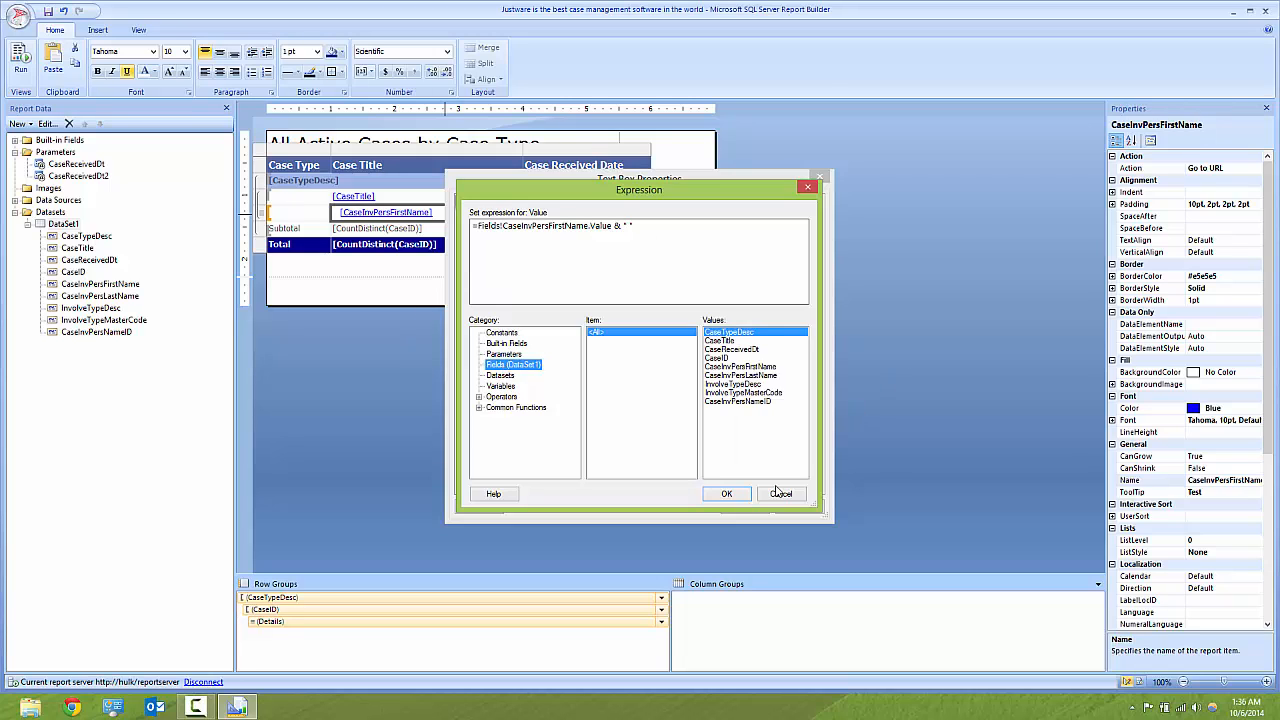
pyautogui.doubleClick(737, 376)
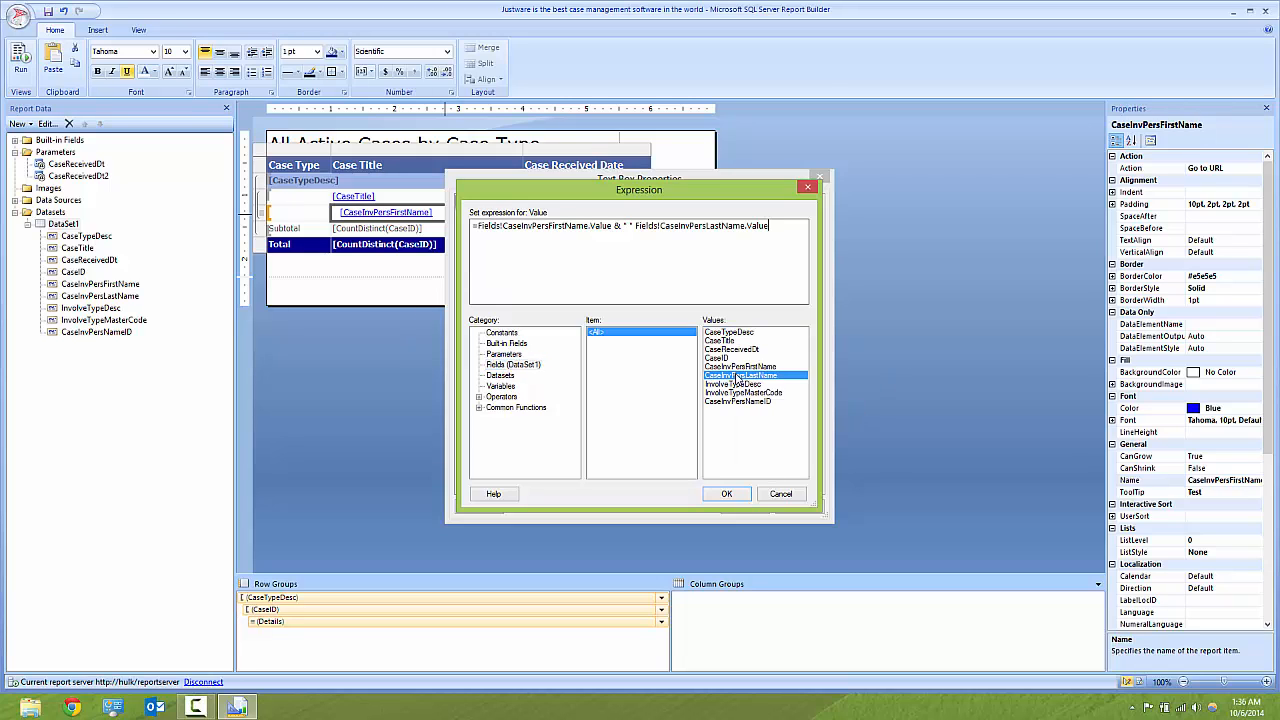
pyautogui.click(727, 494)
pyautogui.click(757, 512)
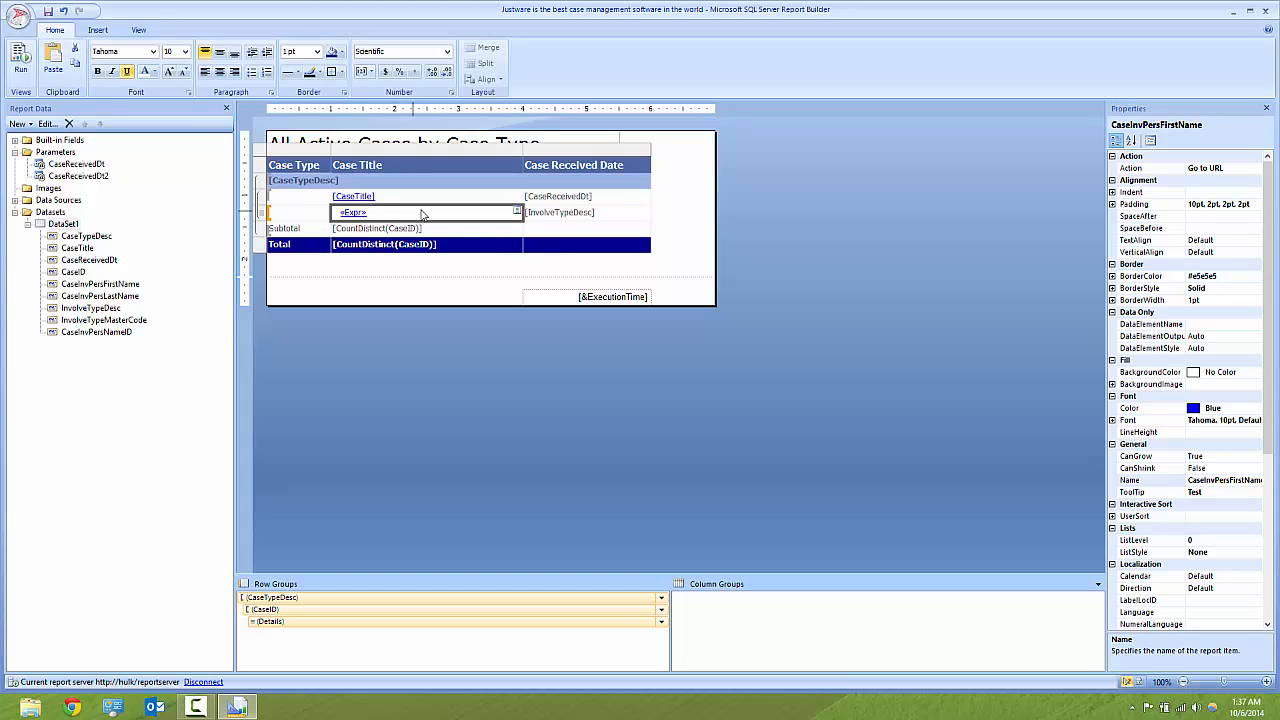
pyautogui.doubleClick(376, 220)
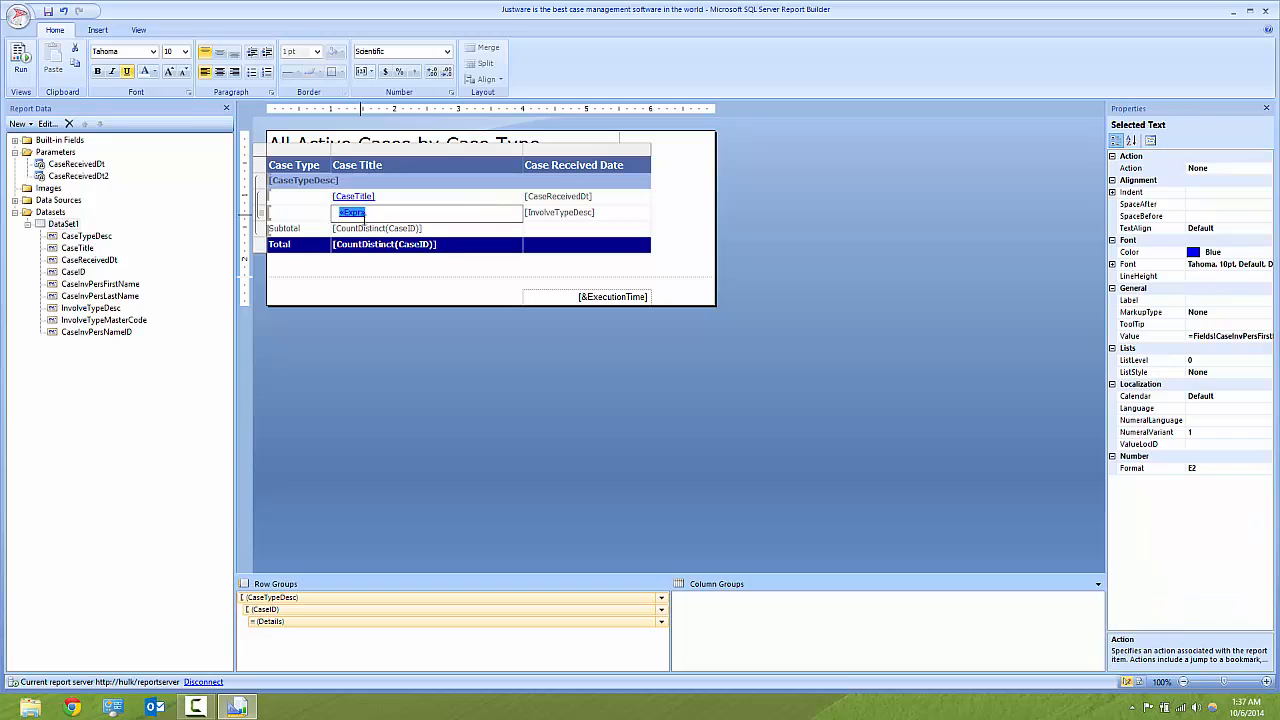
pyautogui.click(383, 215)
pyautogui.doubleClick(376, 226)
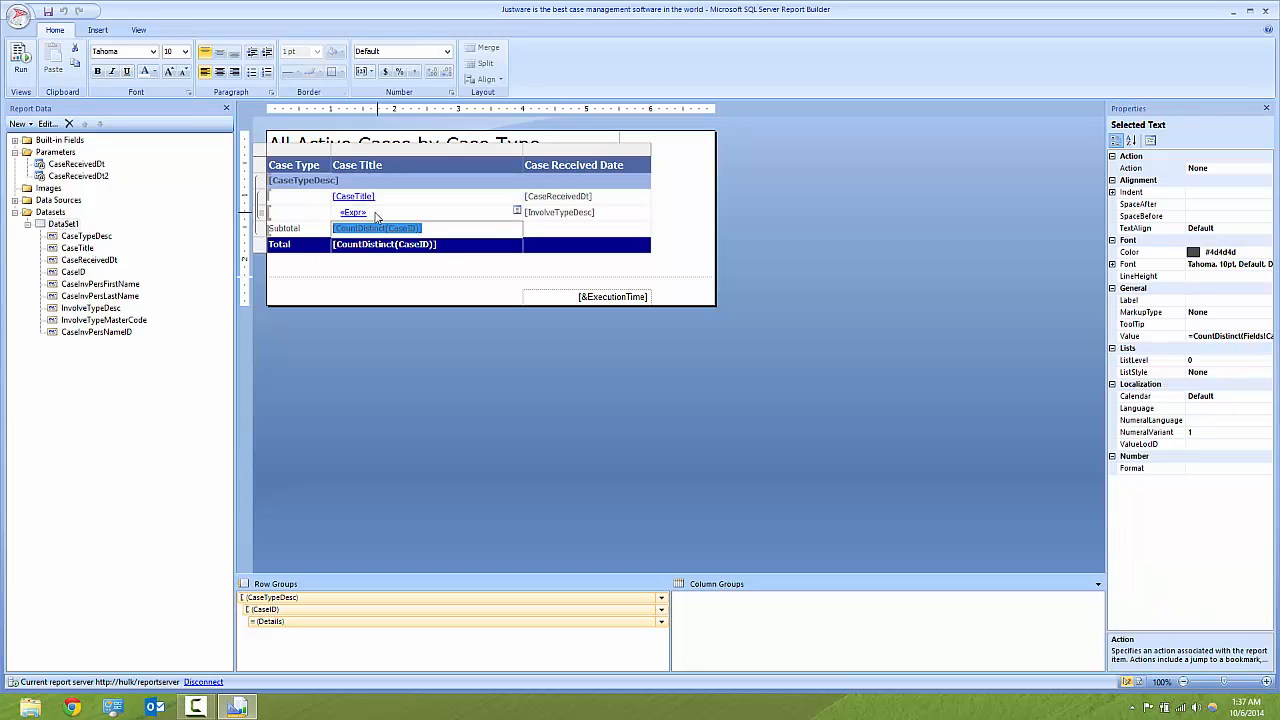
pyautogui.click(376, 214)
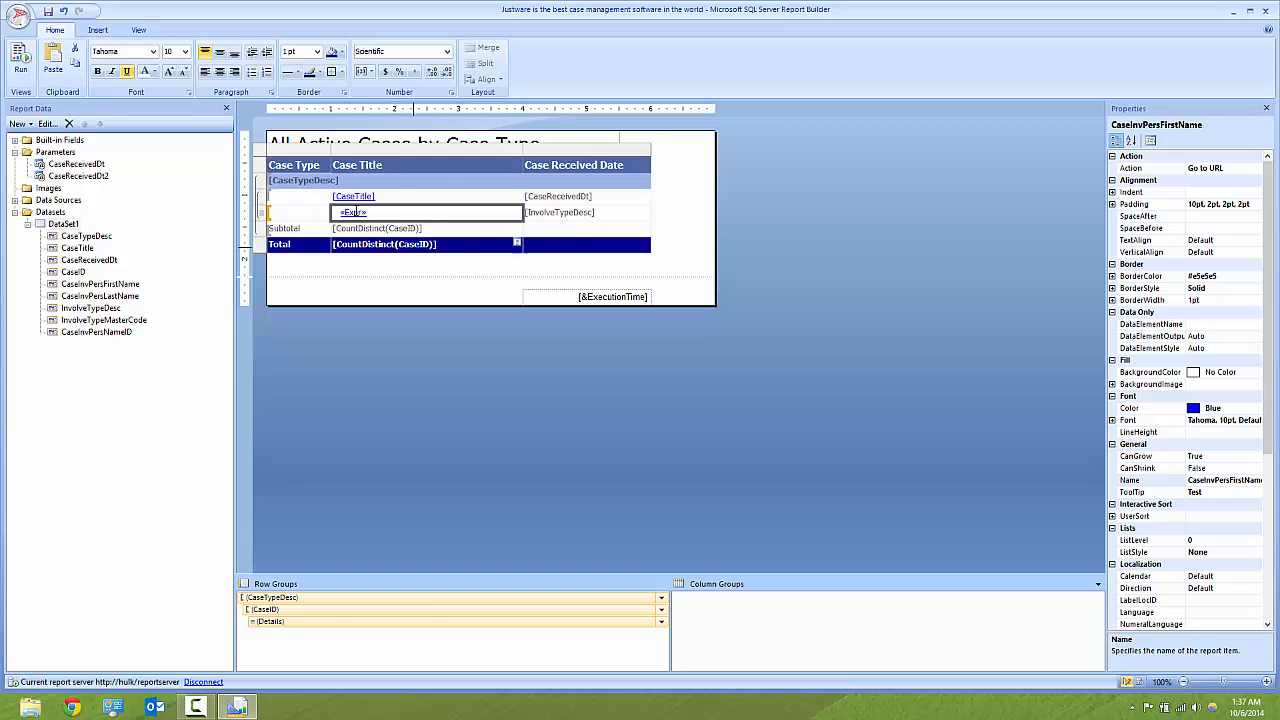
pyautogui.click(358, 213)
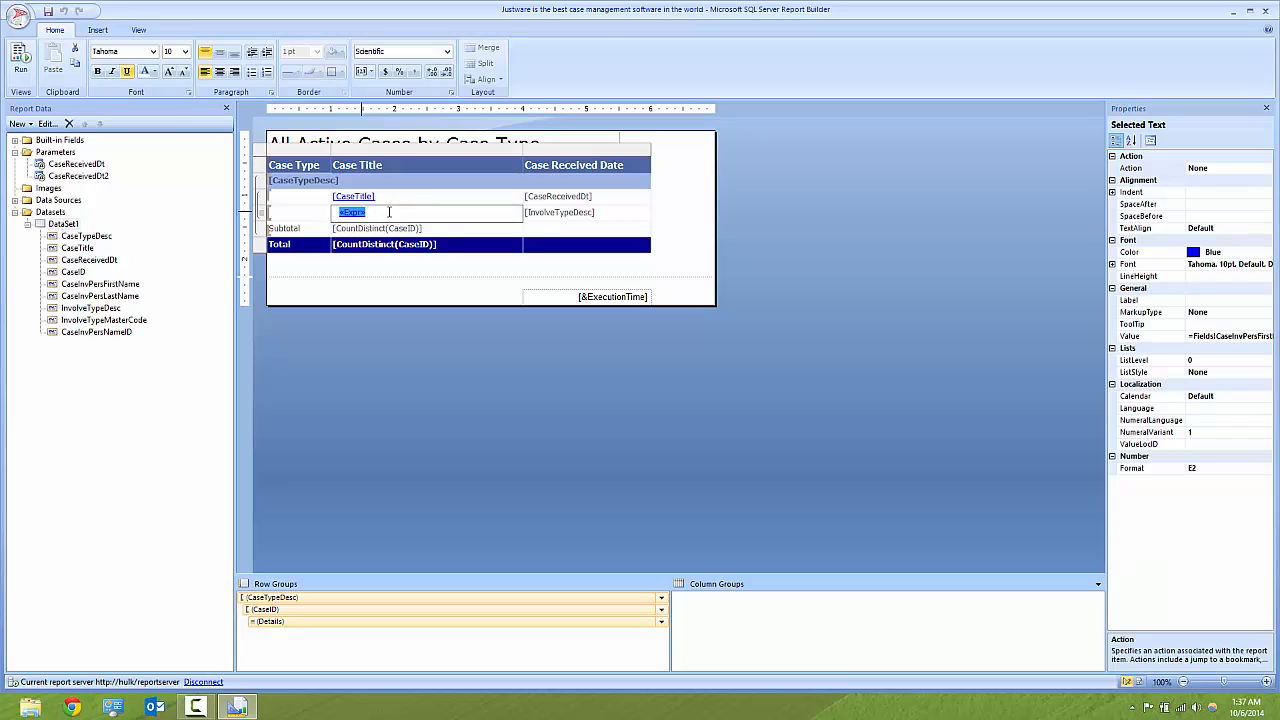
pyautogui.click(381, 229)
pyautogui.click(379, 214)
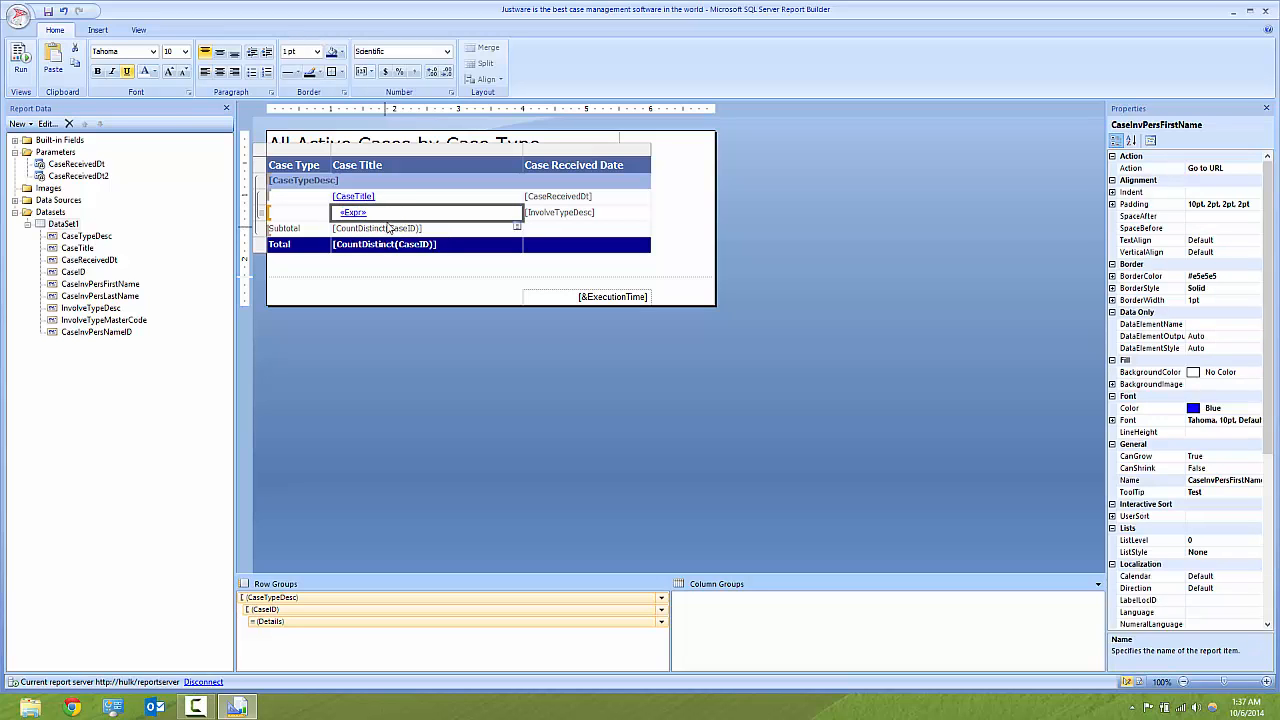
# - Try to preview the report and examine the details of the preview error
pyautogui.click(32, 81)
pyautogui.click(33, 83)
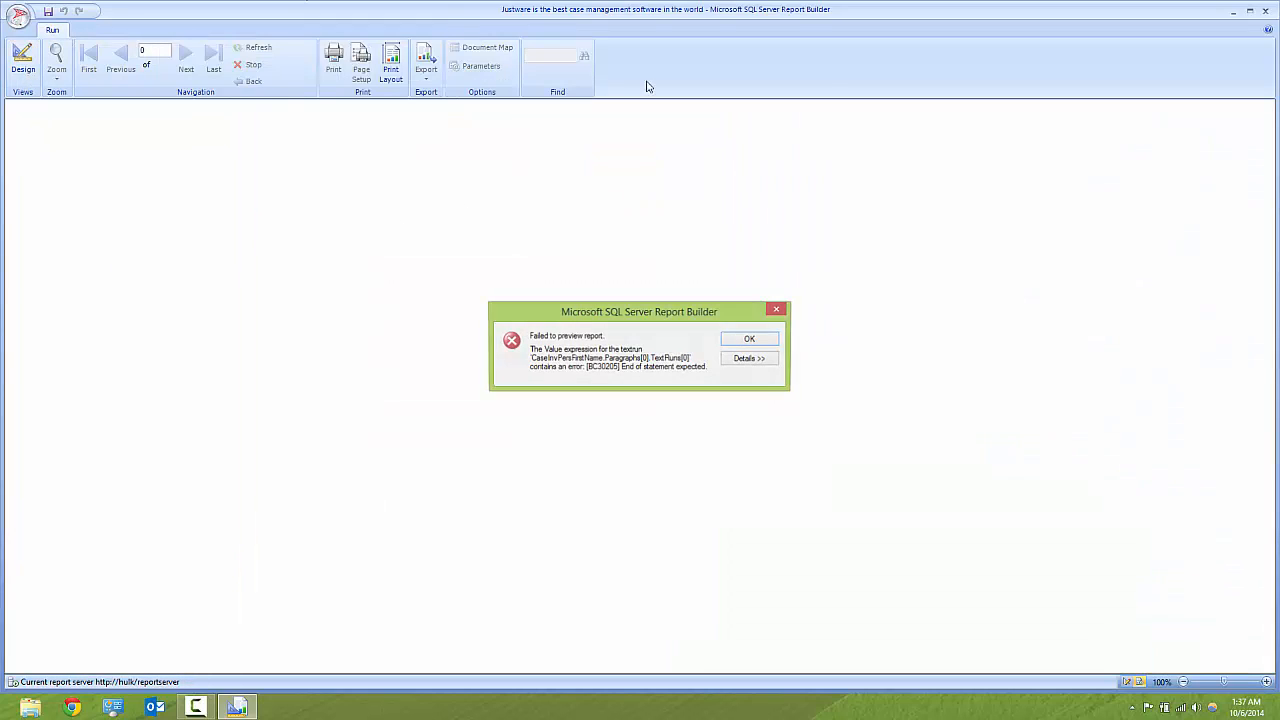
pyautogui.click(740, 362)
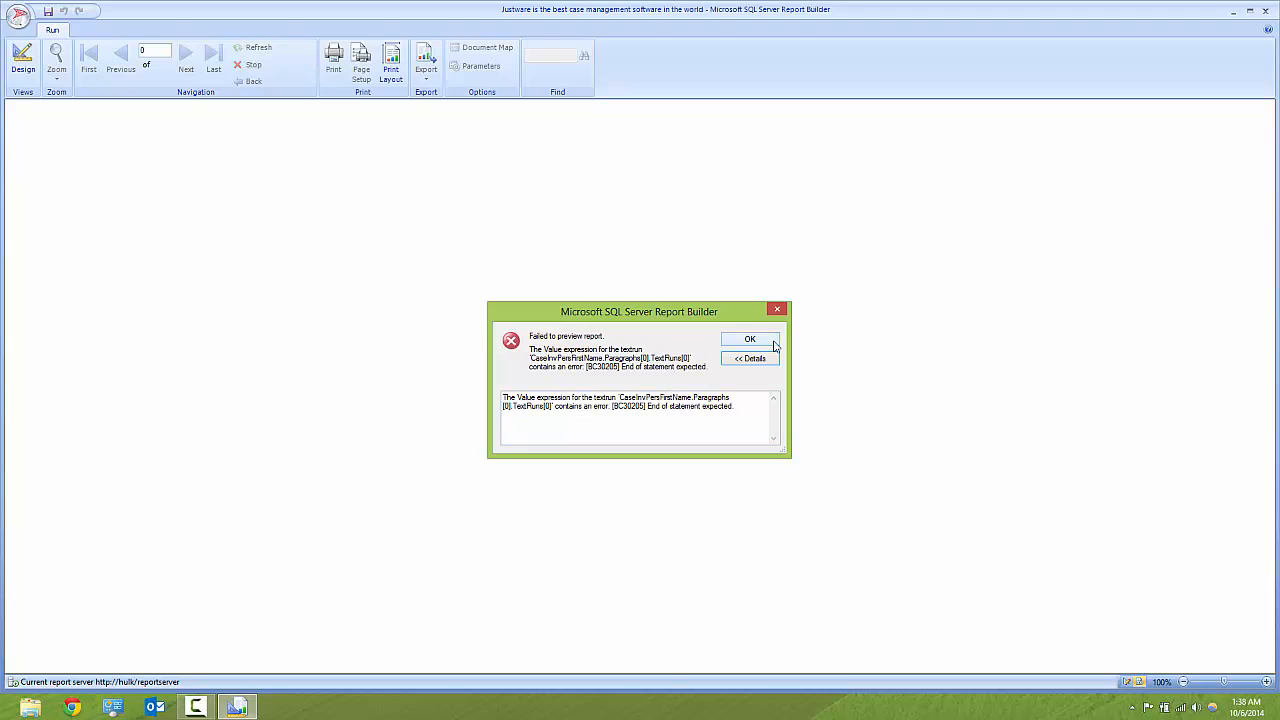
pyautogui.click(774, 343)
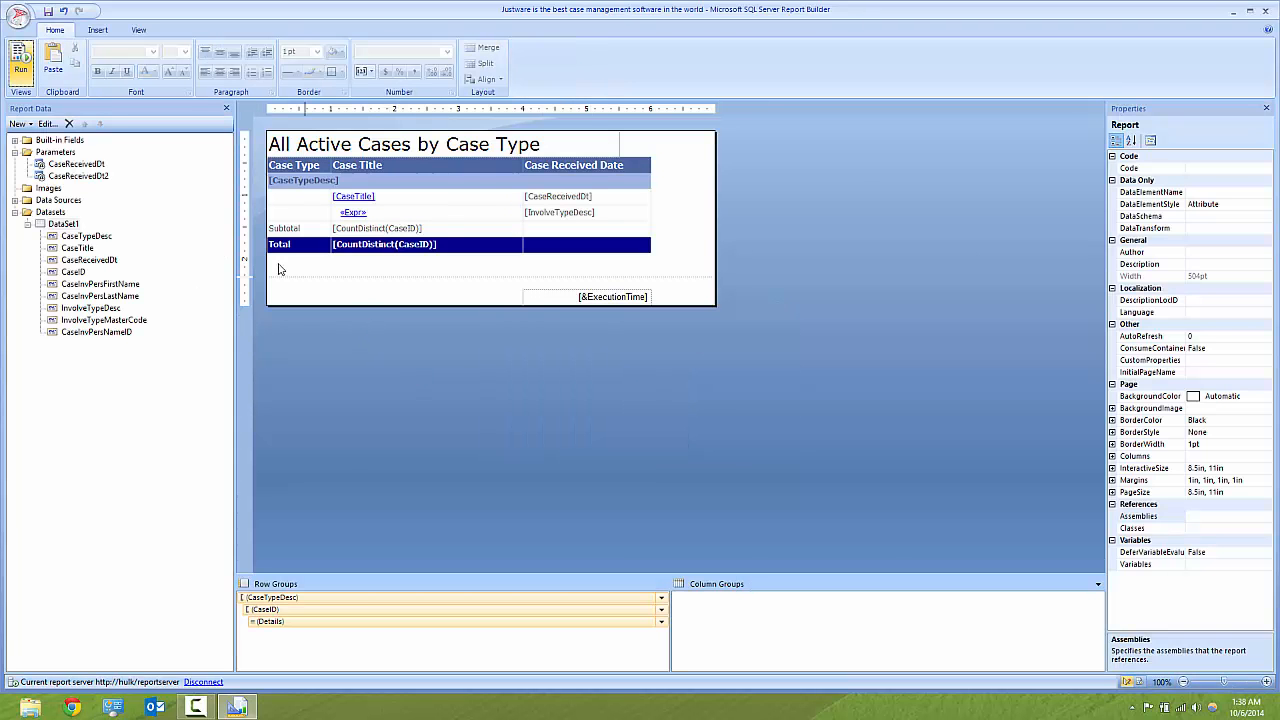
# - Correct the CaseInvPersFirstName text box's value expression by inserting & between the " " literal and Fields!CaseInvPersLastName.Value
pyautogui.rightClick(381, 213)
pyautogui.click(440, 331)
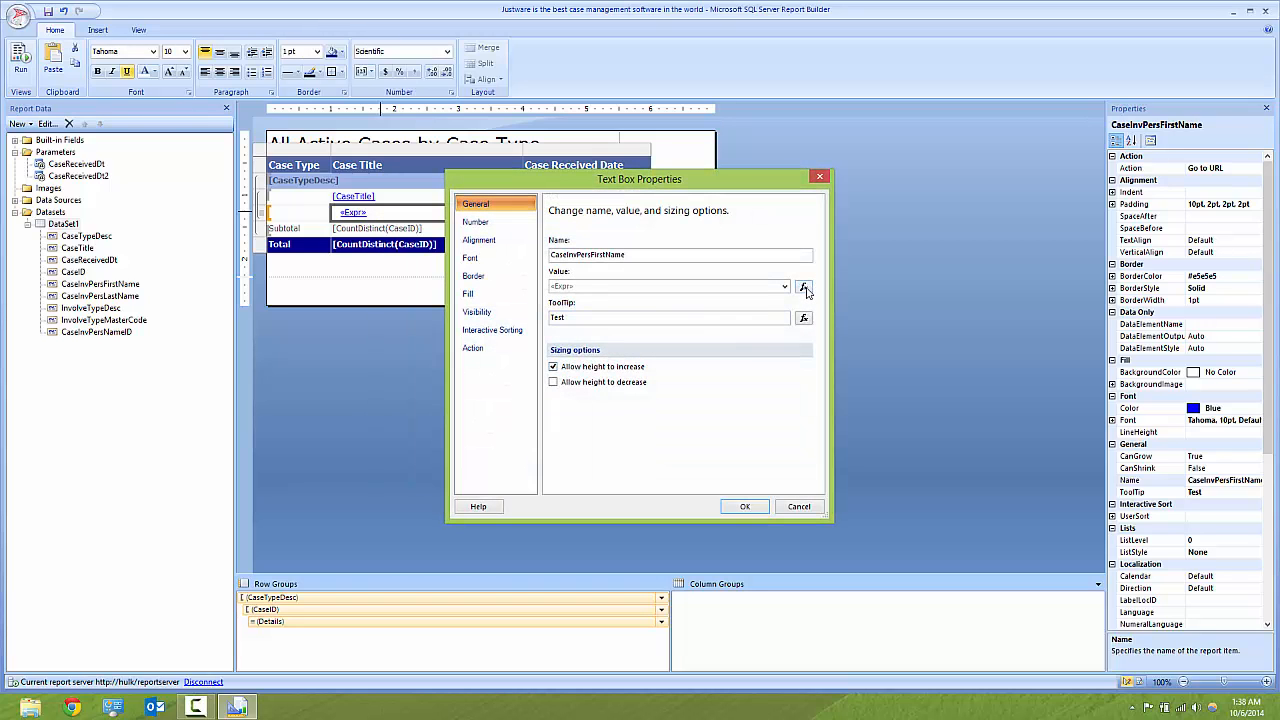
pyautogui.click(804, 287)
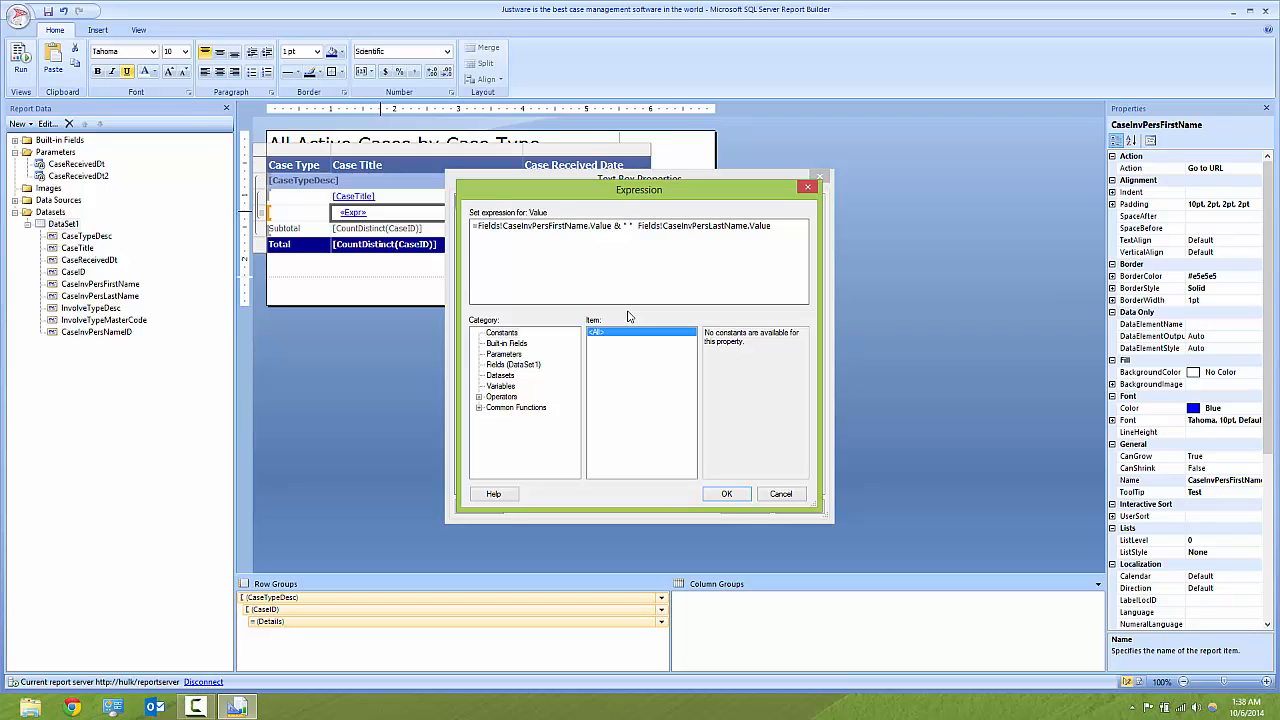
pyautogui.write('&')
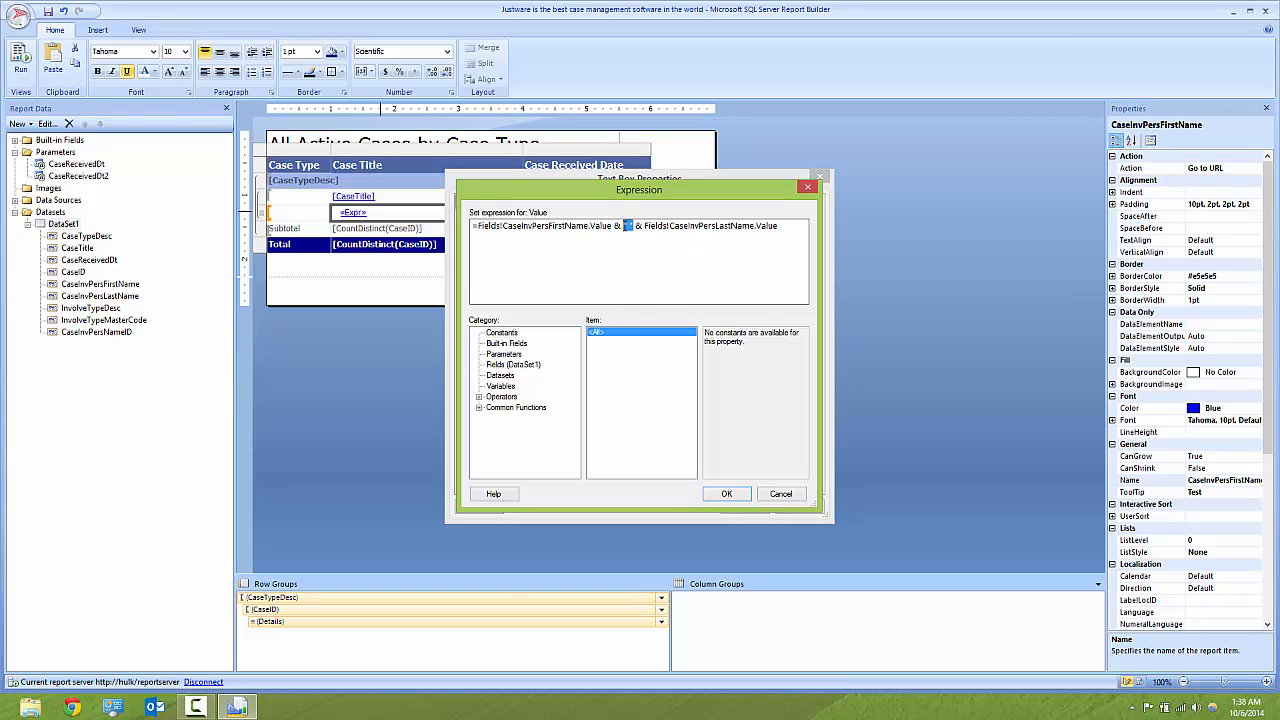
pyautogui.click(625, 226)
pyautogui.moveTo(644, 226); pyautogui.dragTo(778, 227)
pyautogui.click(779, 259)
pyautogui.click(724, 497)
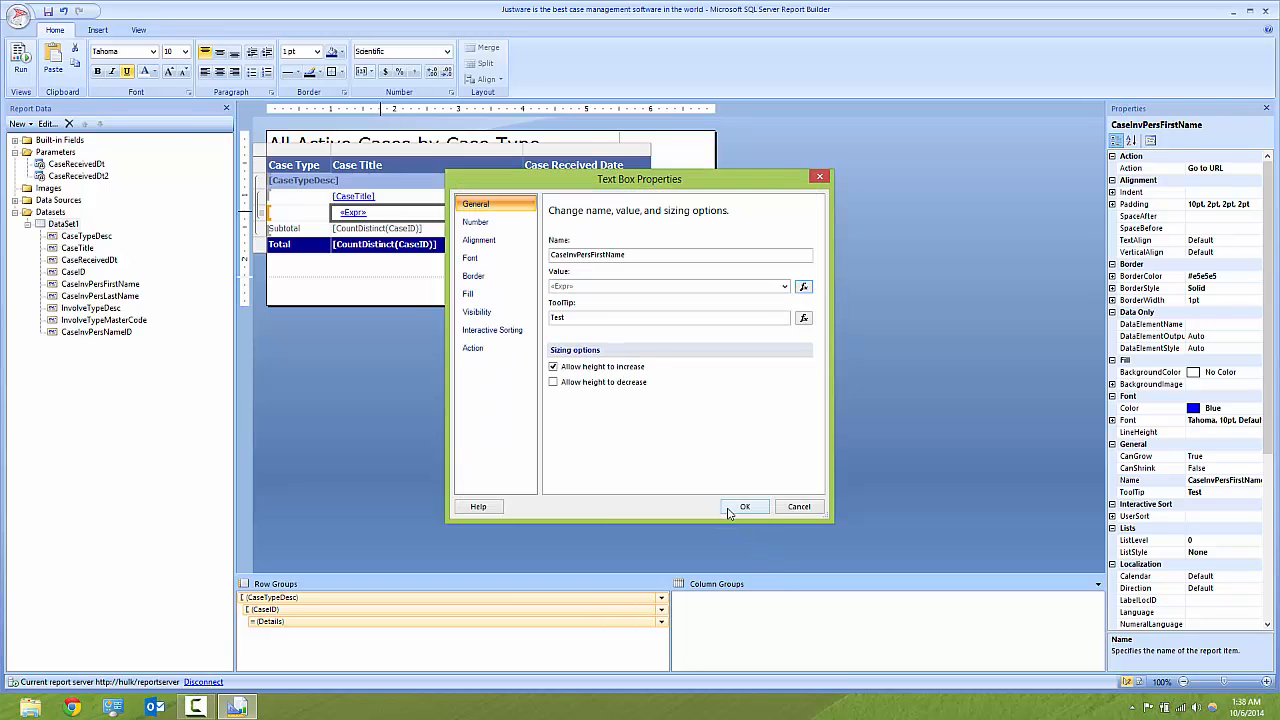
pyautogui.click(739, 508)
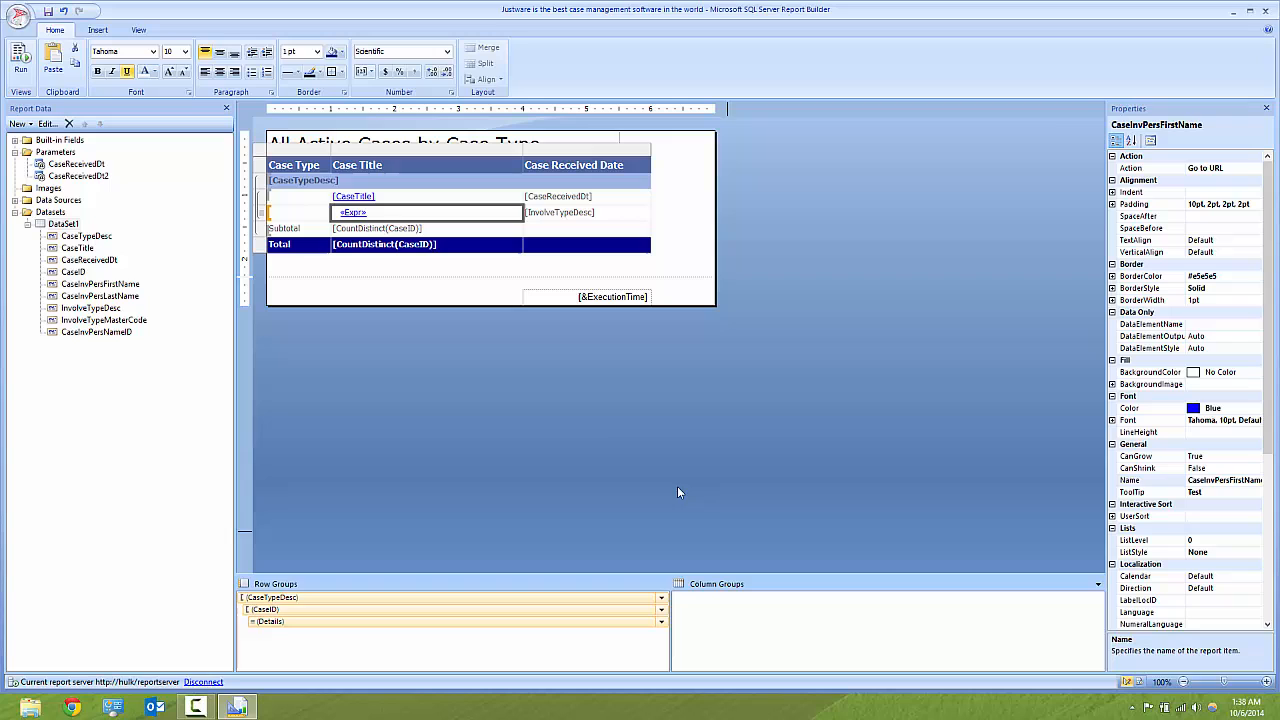
# - Run the report with Case Received Dt 8/1/2014 and Case Received Dt2 10/6/2014
pyautogui.click(20, 60)
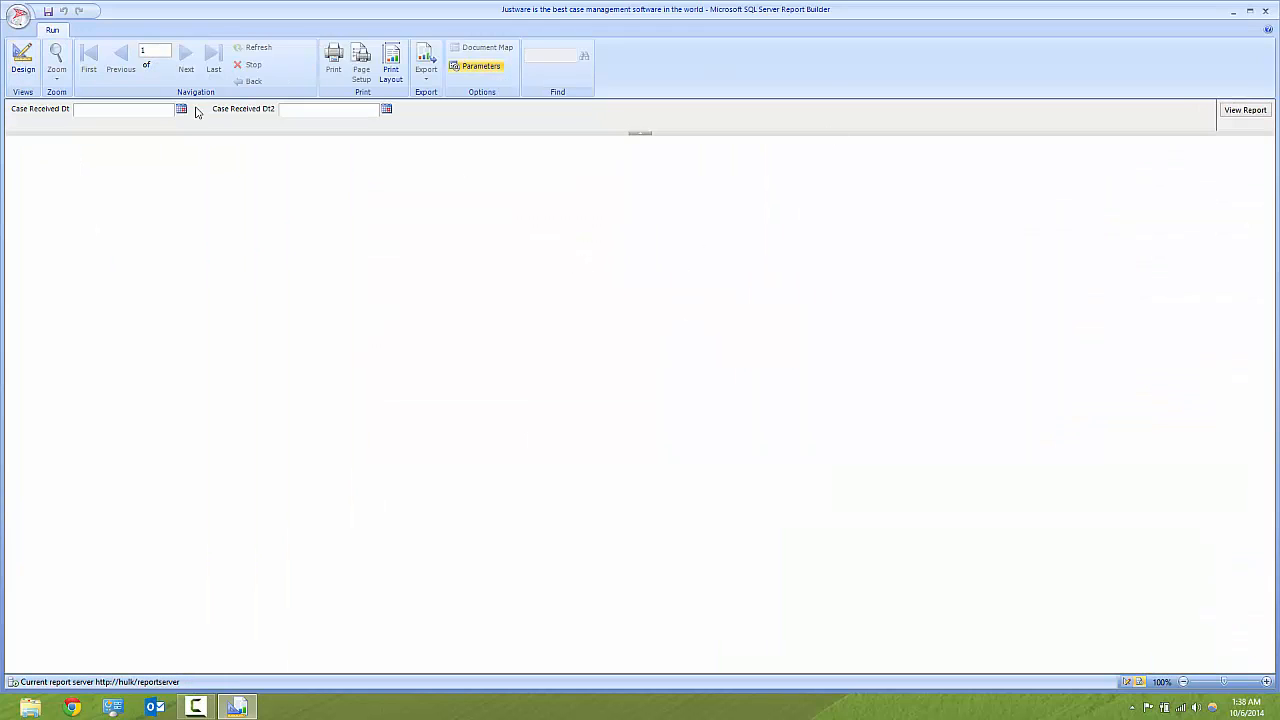
pyautogui.click(182, 109)
pyautogui.click(82, 131)
pyautogui.click(82, 131)
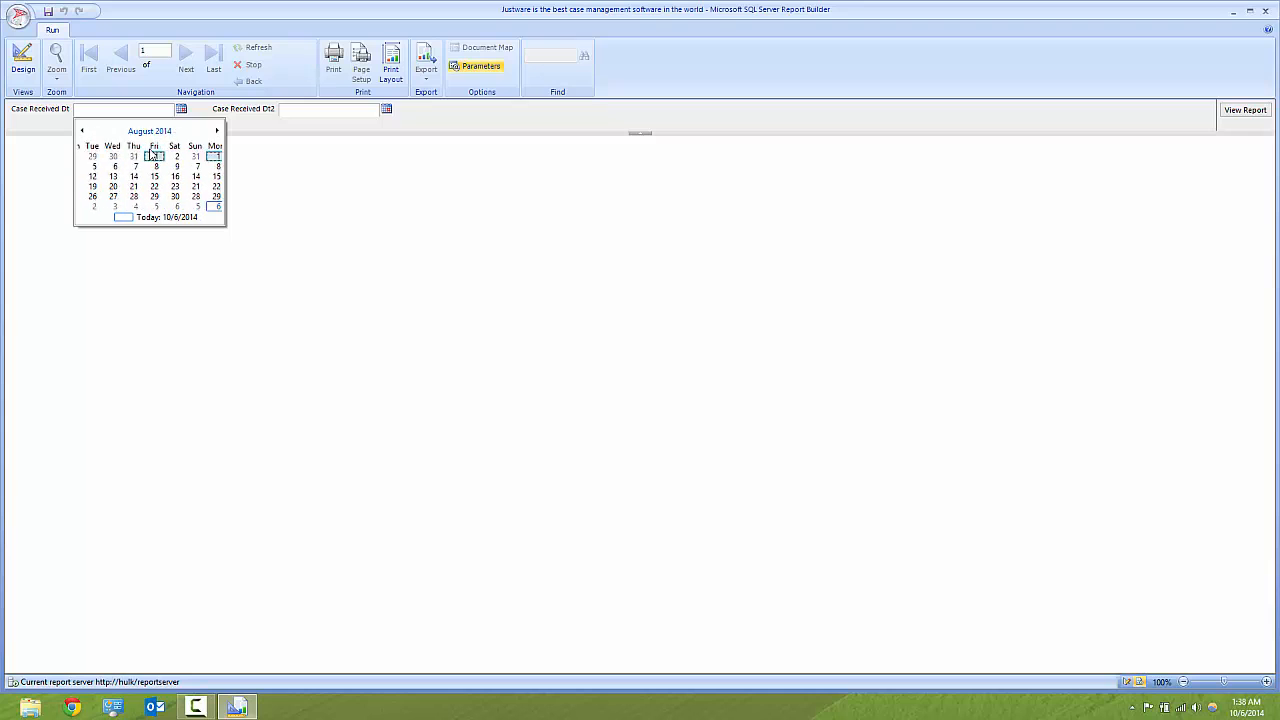
pyautogui.click(190, 157)
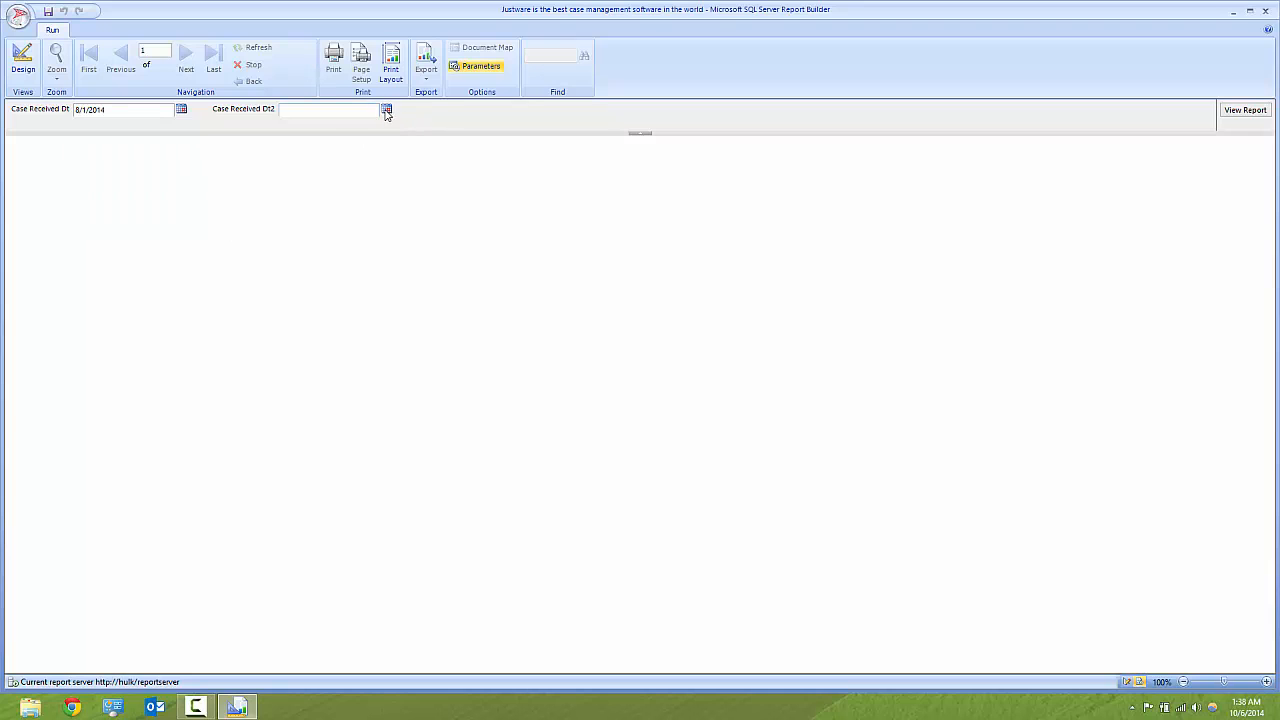
pyautogui.click(387, 110)
pyautogui.click(312, 168)
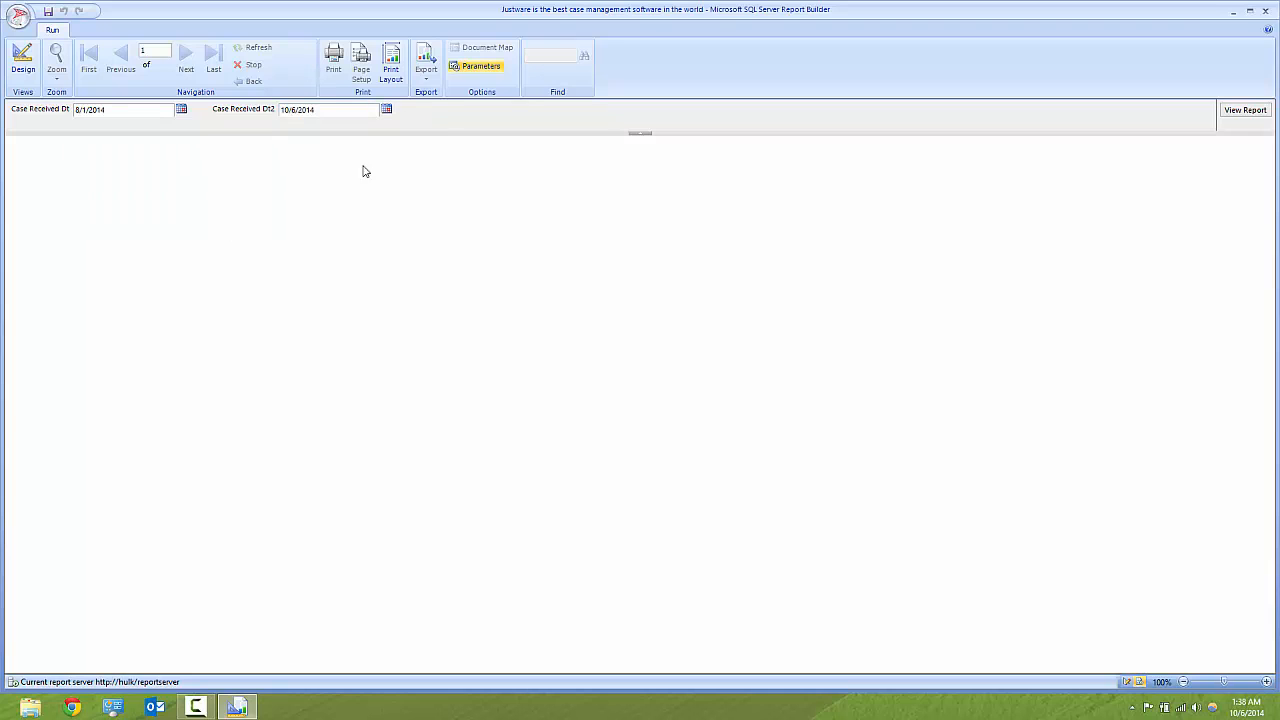
pyautogui.click(1238, 110)
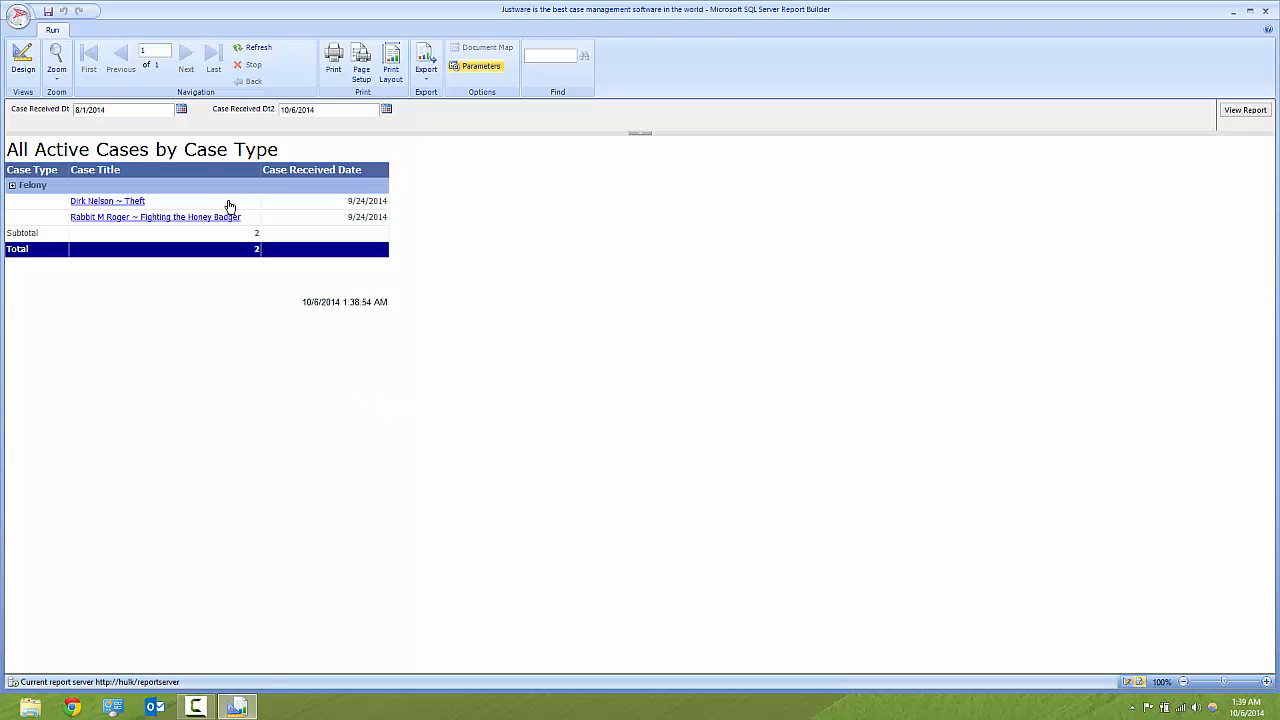
# - Expand the Felony group to check the involved persons' names and roles, collapse it and return to the report design
pyautogui.click(12, 186)
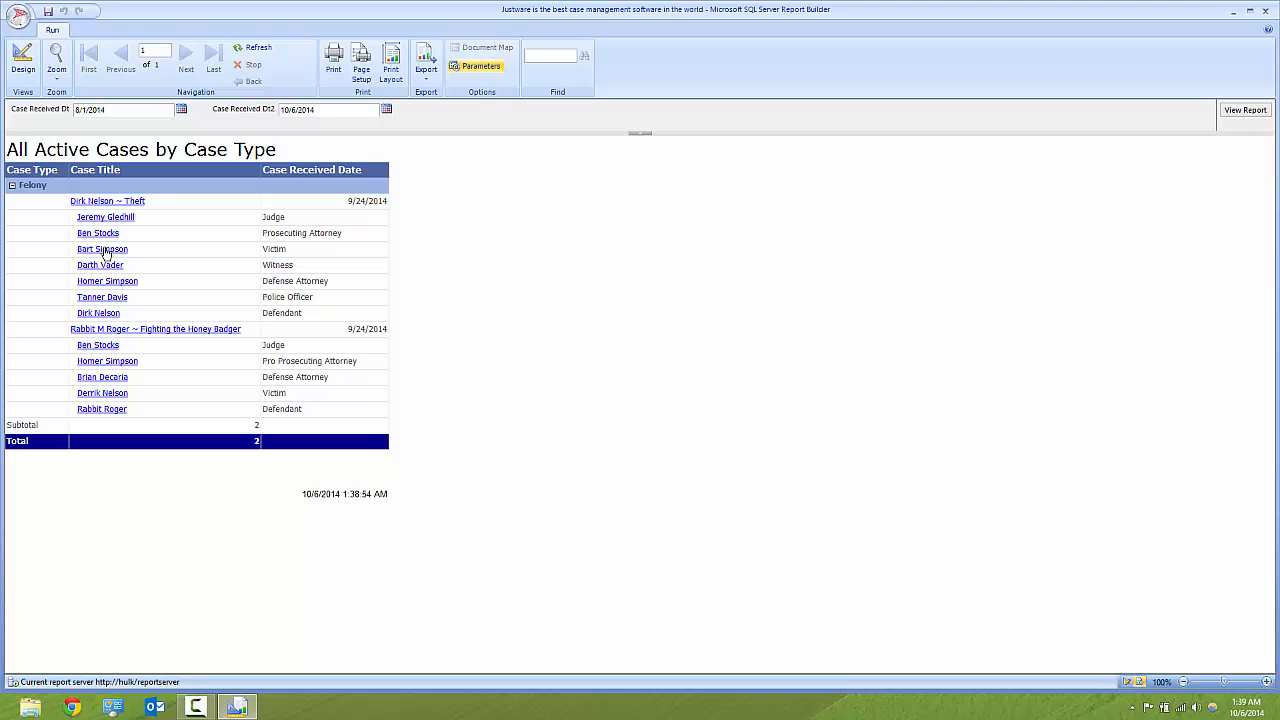
pyautogui.click(11, 186)
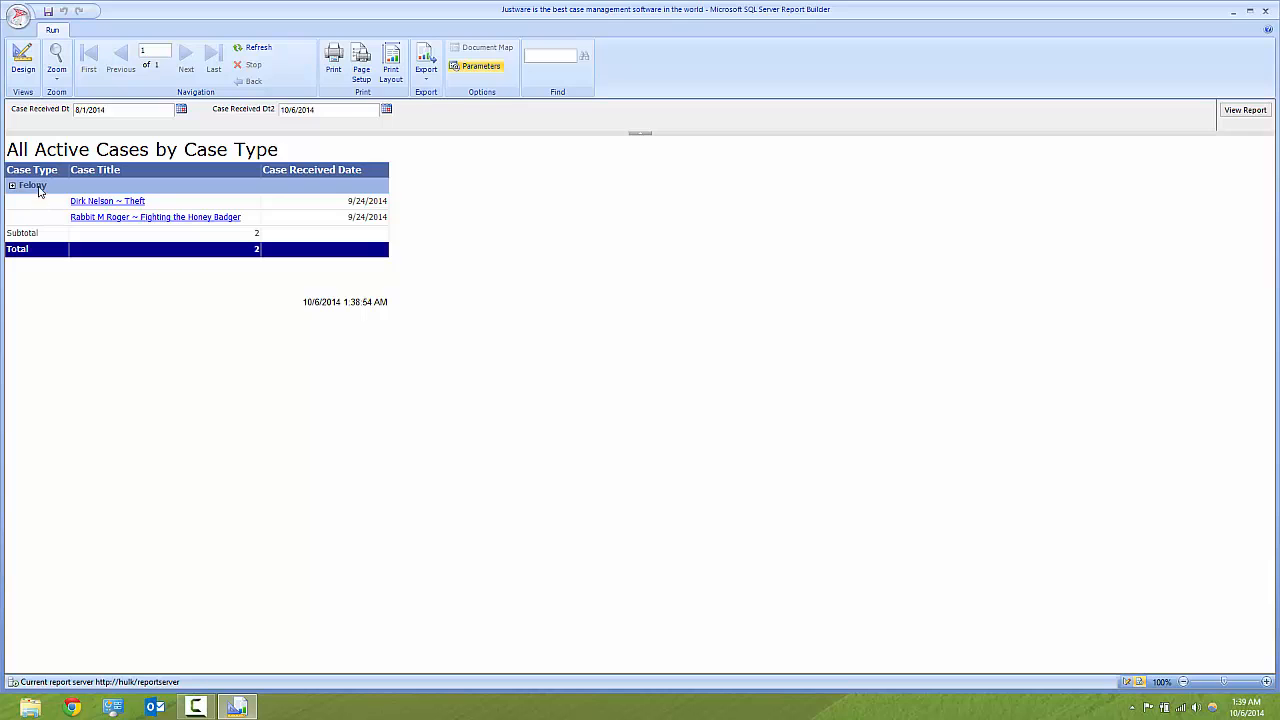
pyautogui.click(25, 70)
# - Set the CaseID row group to be hidden when the report is initially run and toggled by the CaseTypeDesc report item
pyautogui.click(395, 215)
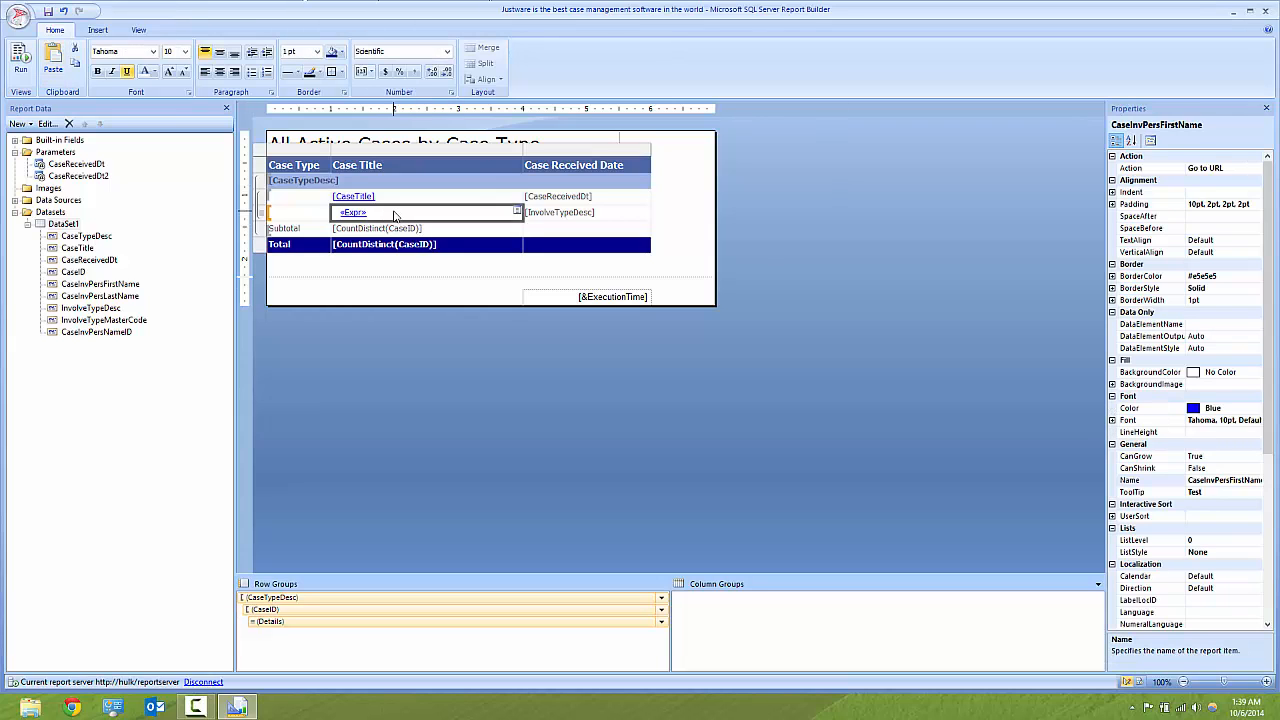
pyautogui.click(298, 212)
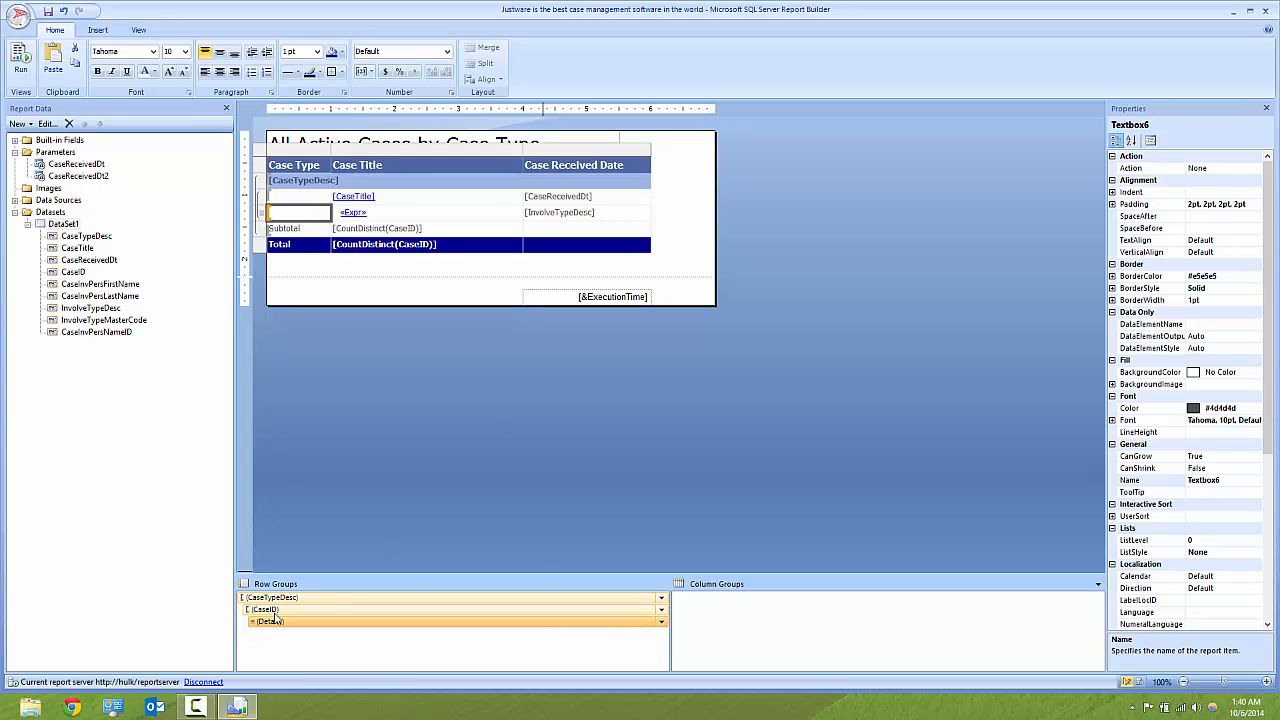
pyautogui.click(661, 609)
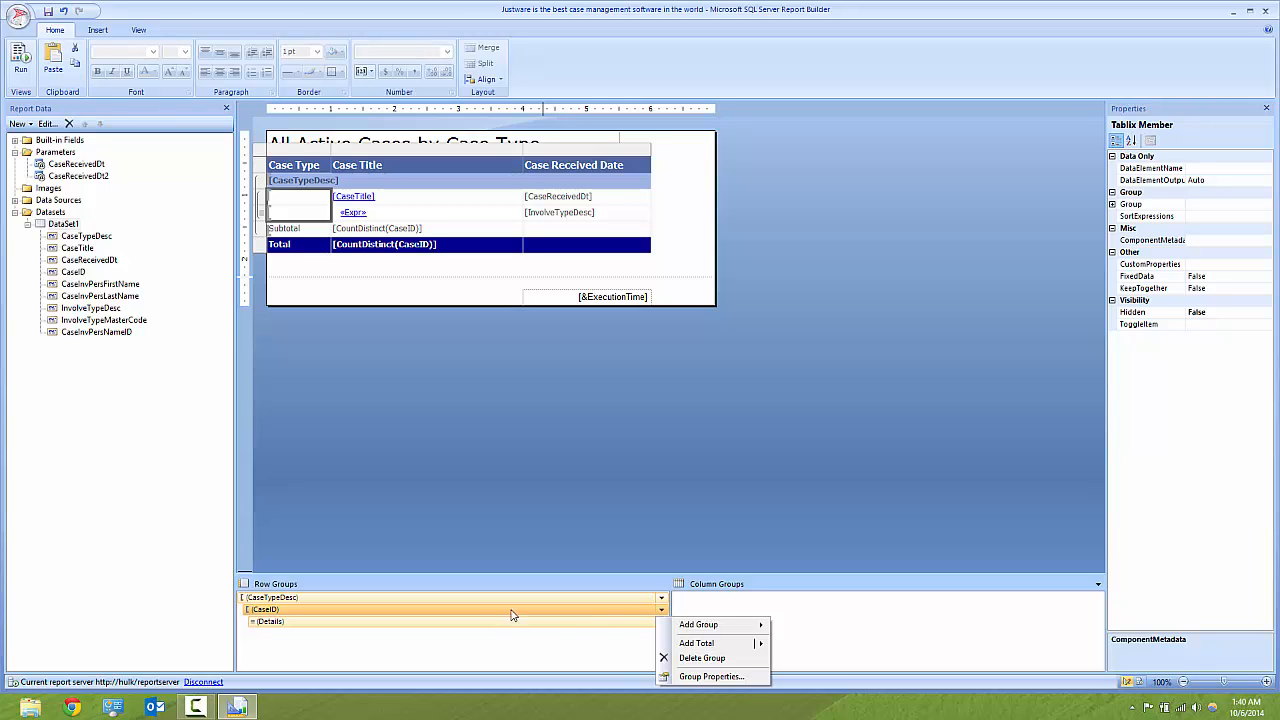
pyautogui.click(710, 677)
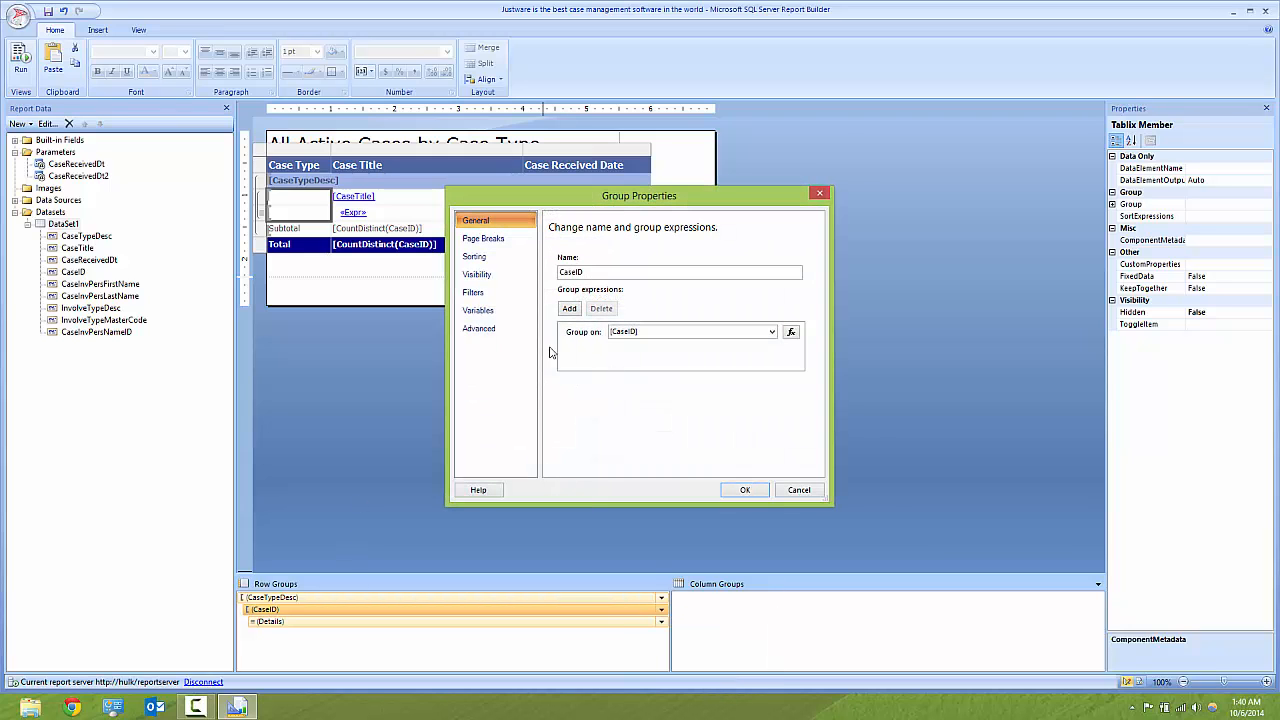
pyautogui.click(518, 276)
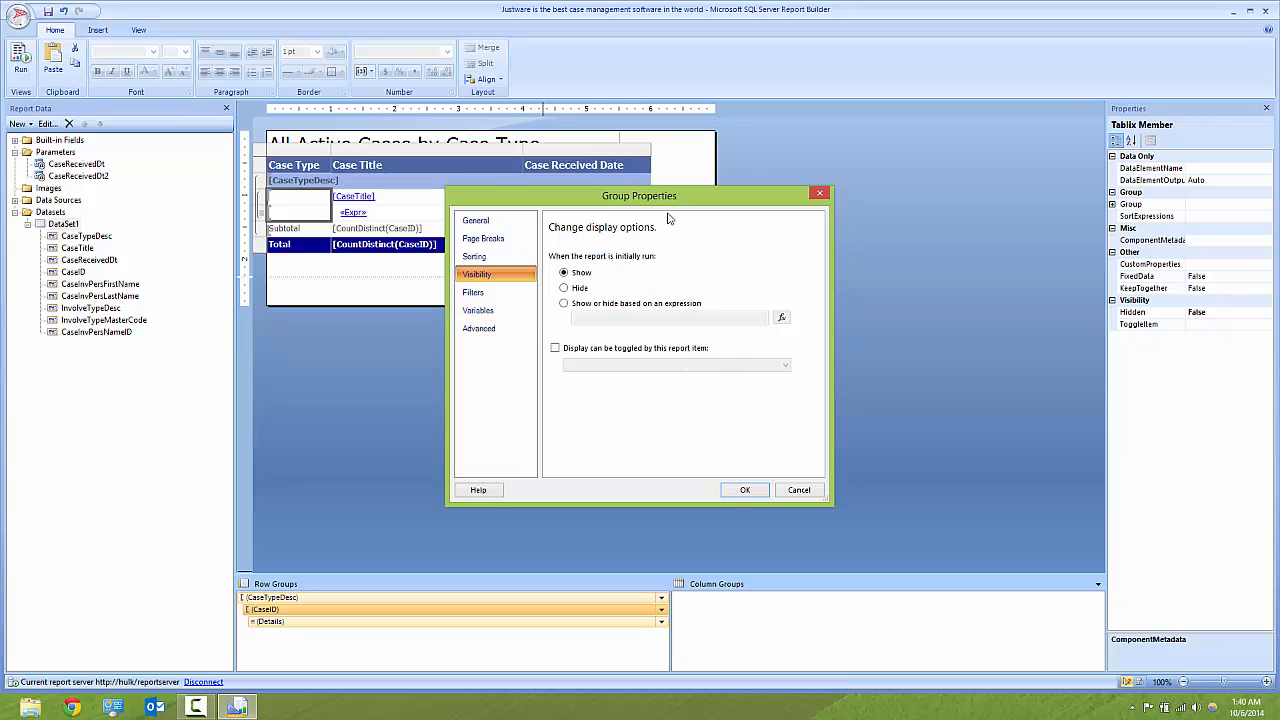
pyautogui.click(566, 288)
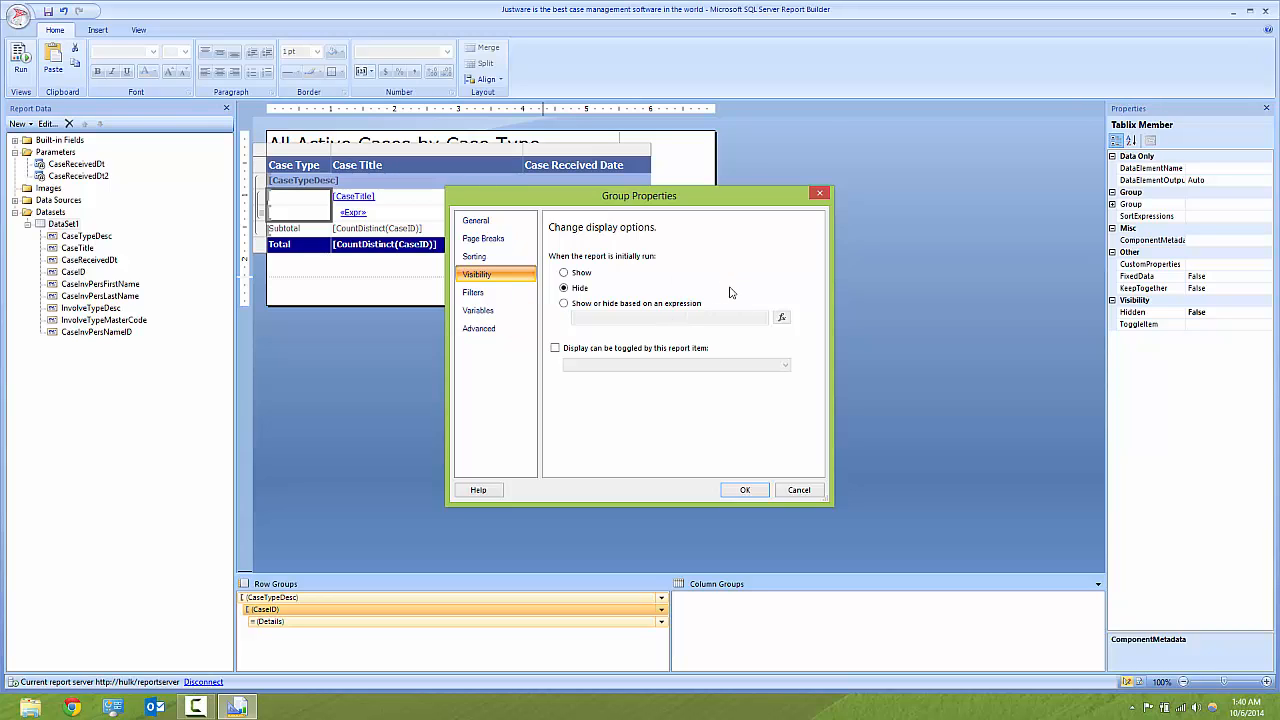
pyautogui.click(554, 350)
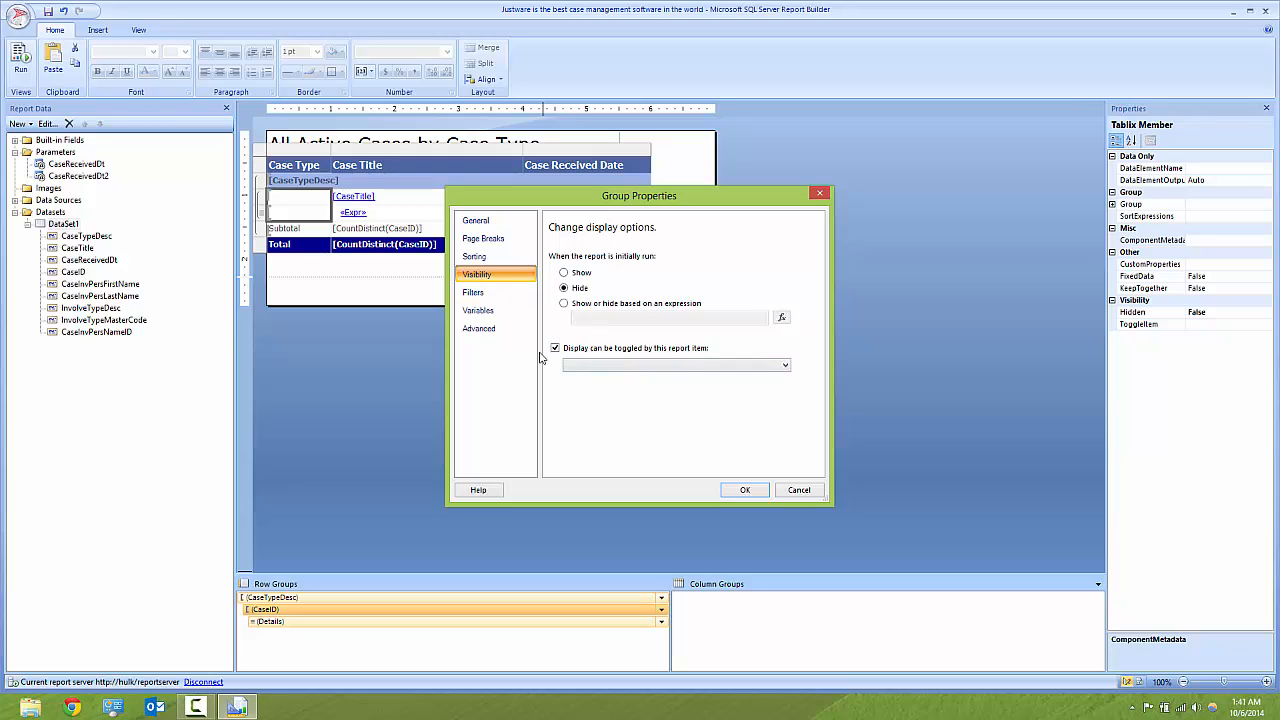
pyautogui.click(787, 366)
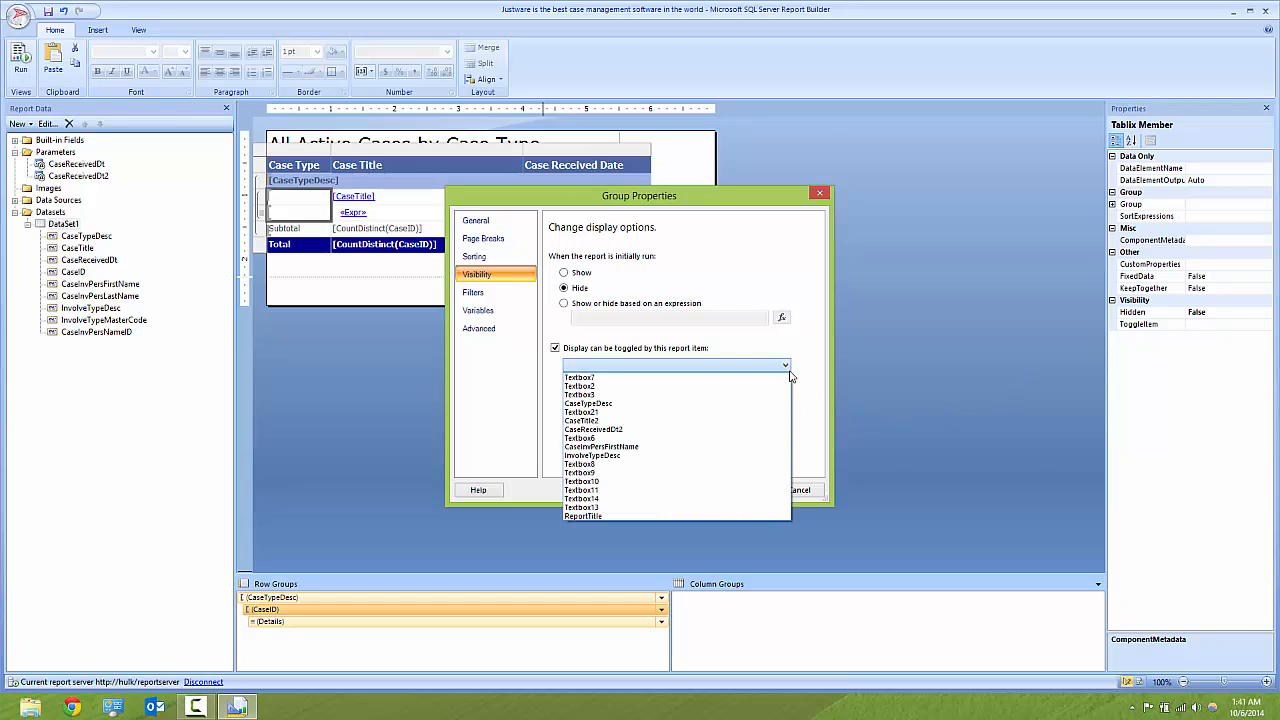
pyautogui.click(600, 403)
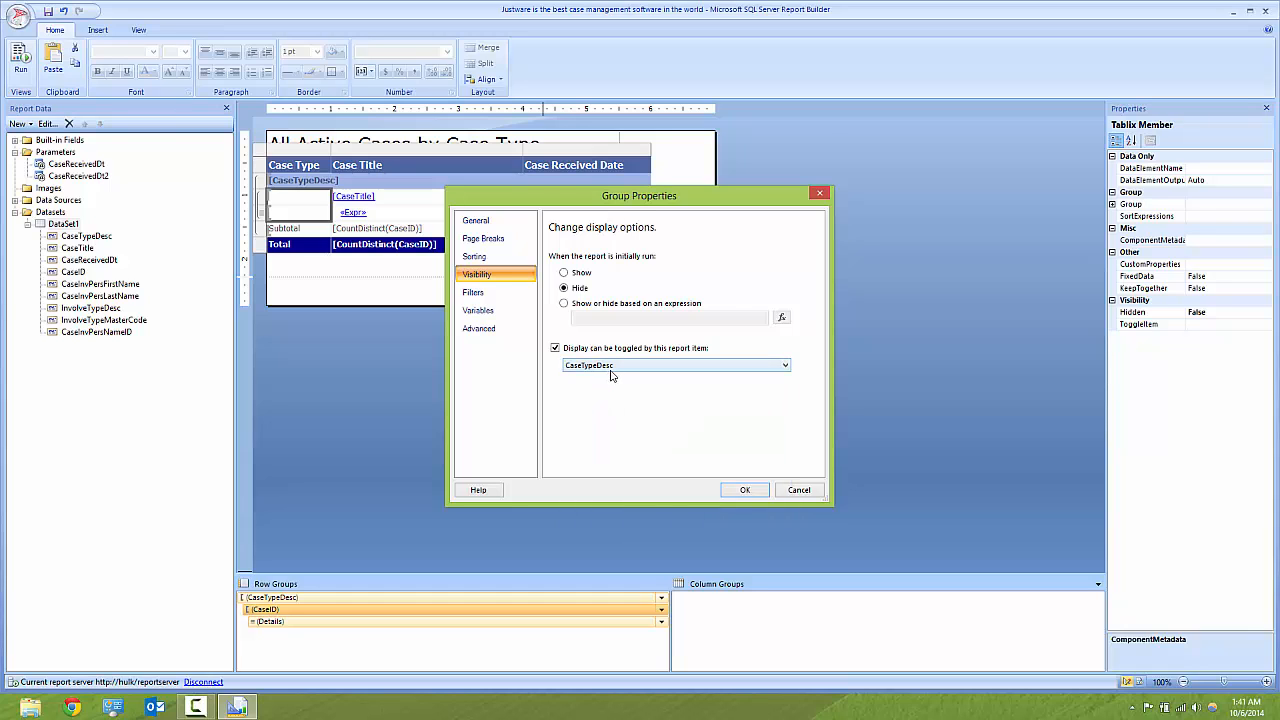
pyautogui.click(744, 489)
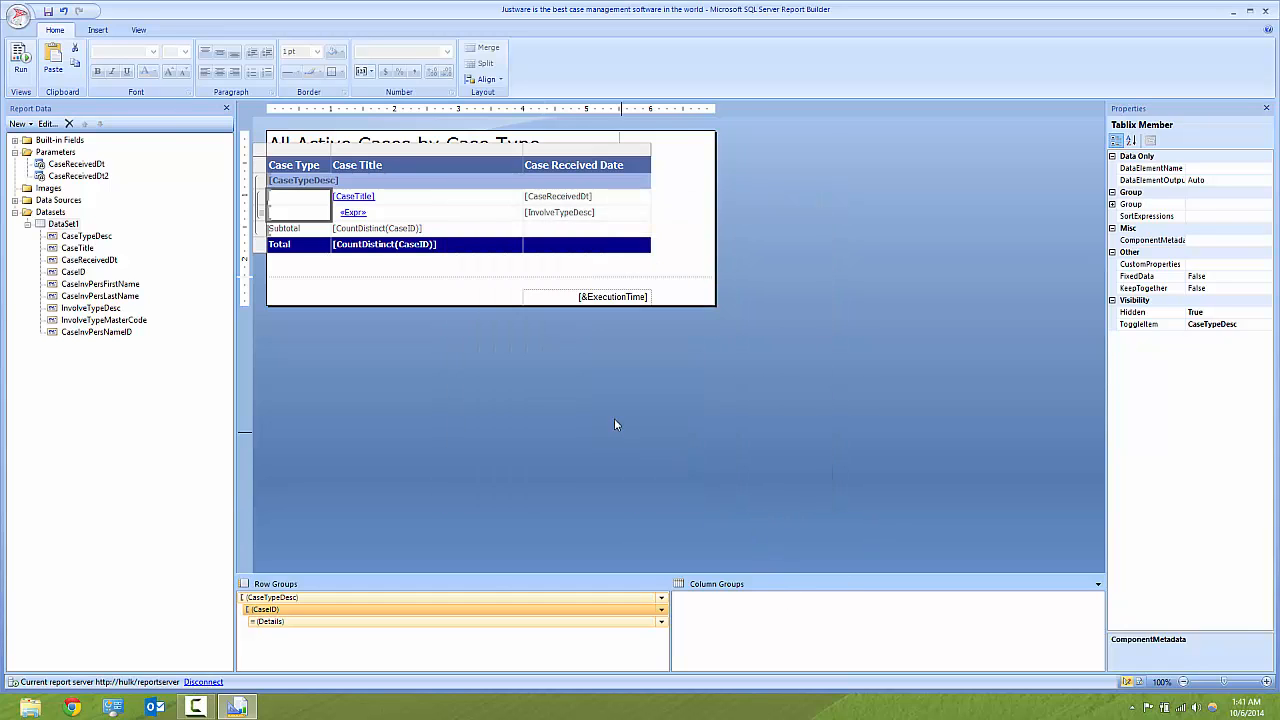
pyautogui.click(614, 418)
# - Run the report with Case Received Dt 5/1/2014 and Case Received Dt2 10/6/2014, and check the expanded Class A Misdemeanor group
pyautogui.click(21, 58)
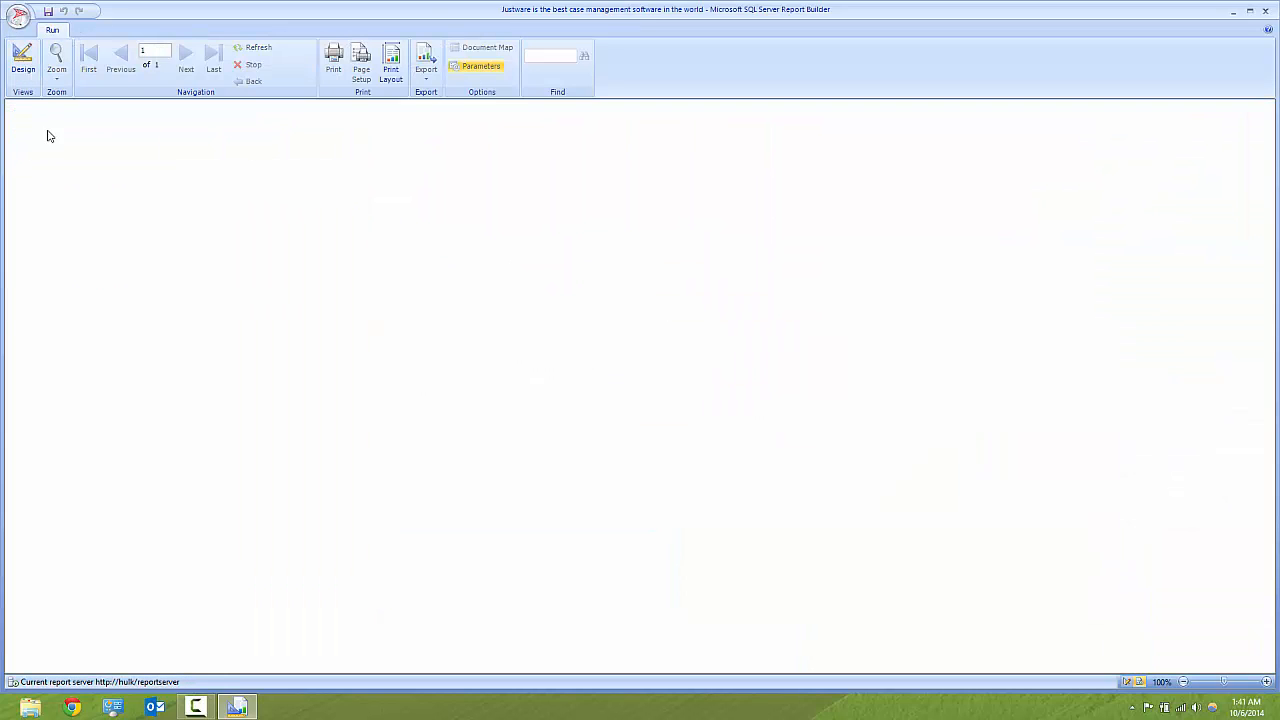
pyautogui.click(181, 109)
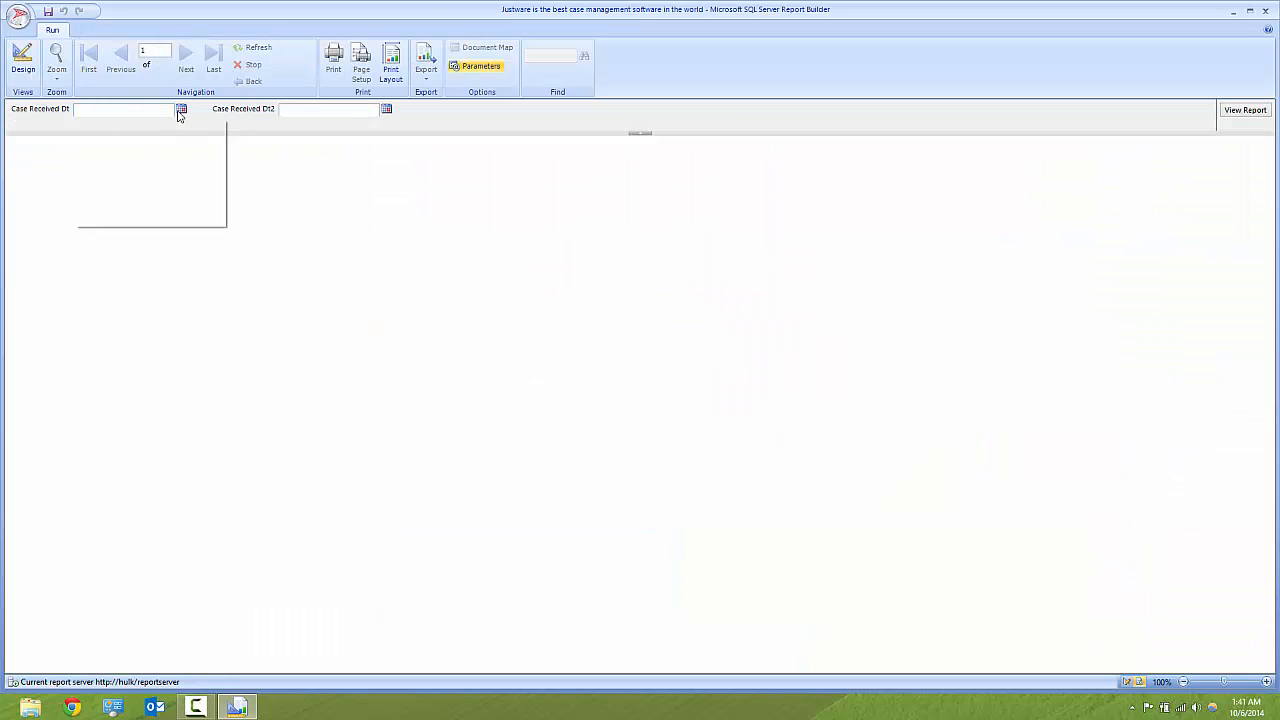
pyautogui.click(130, 131)
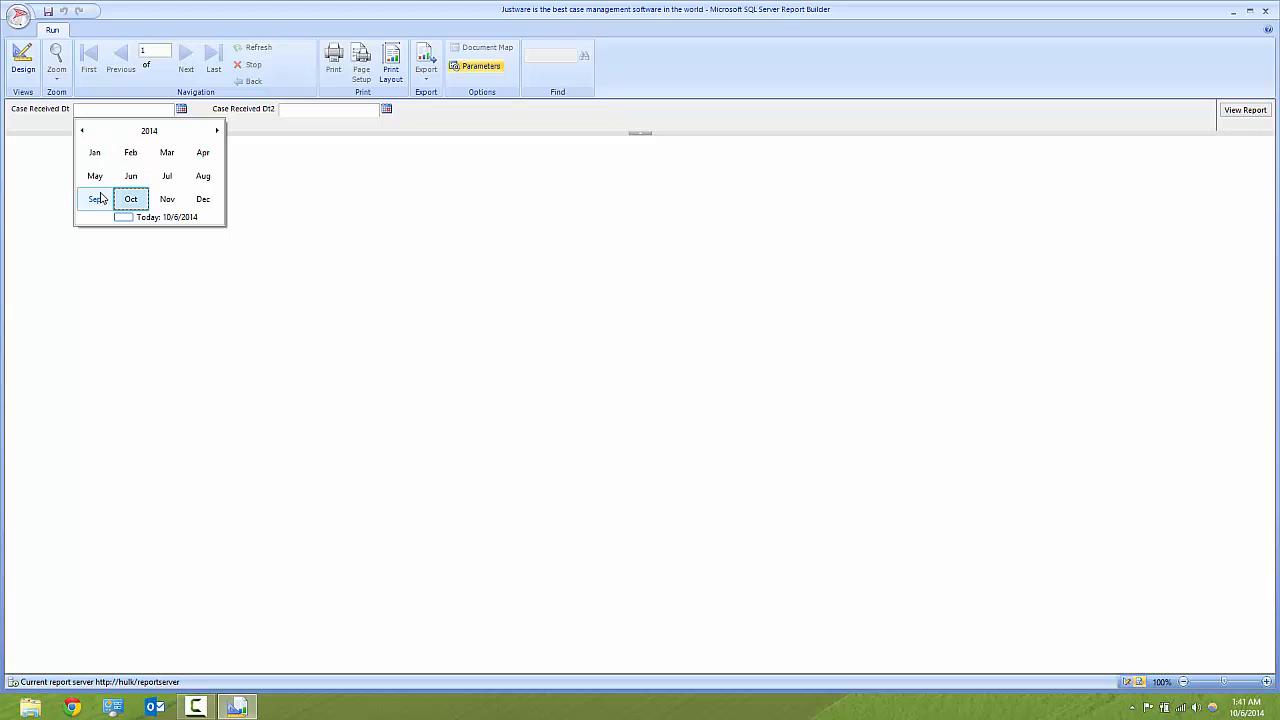
pyautogui.click(95, 174)
pyautogui.click(172, 157)
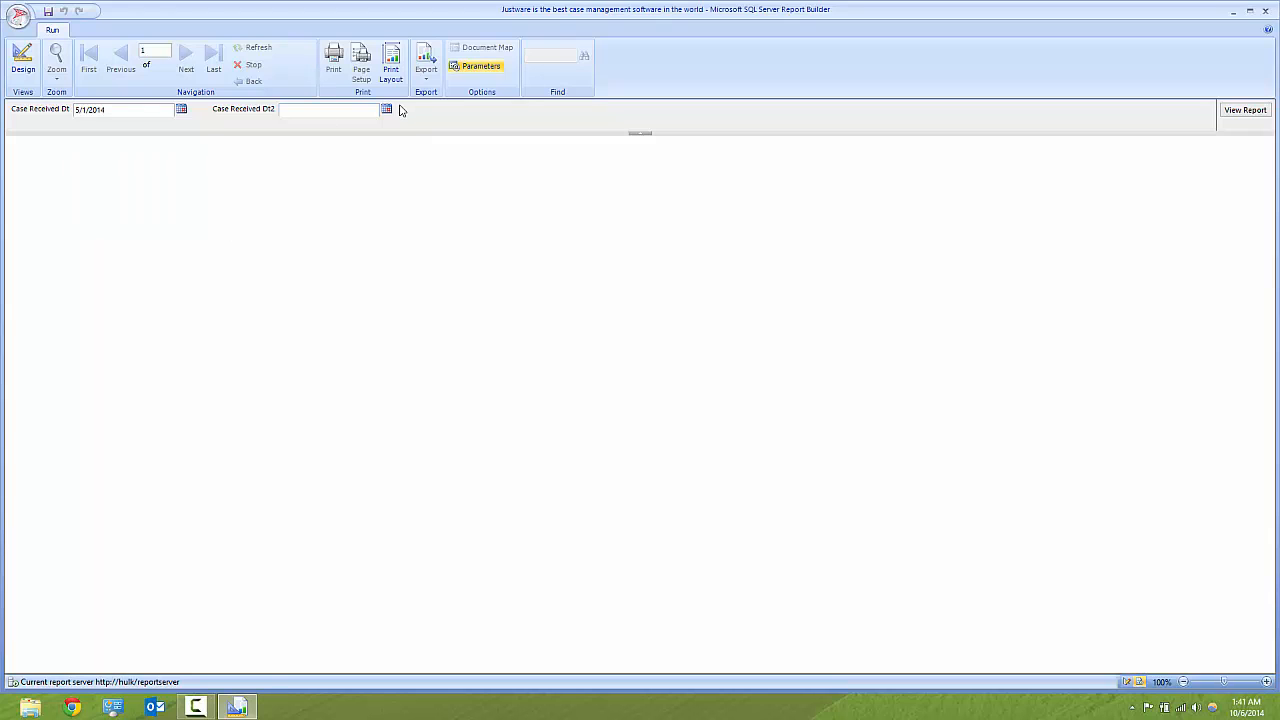
pyautogui.click(386, 110)
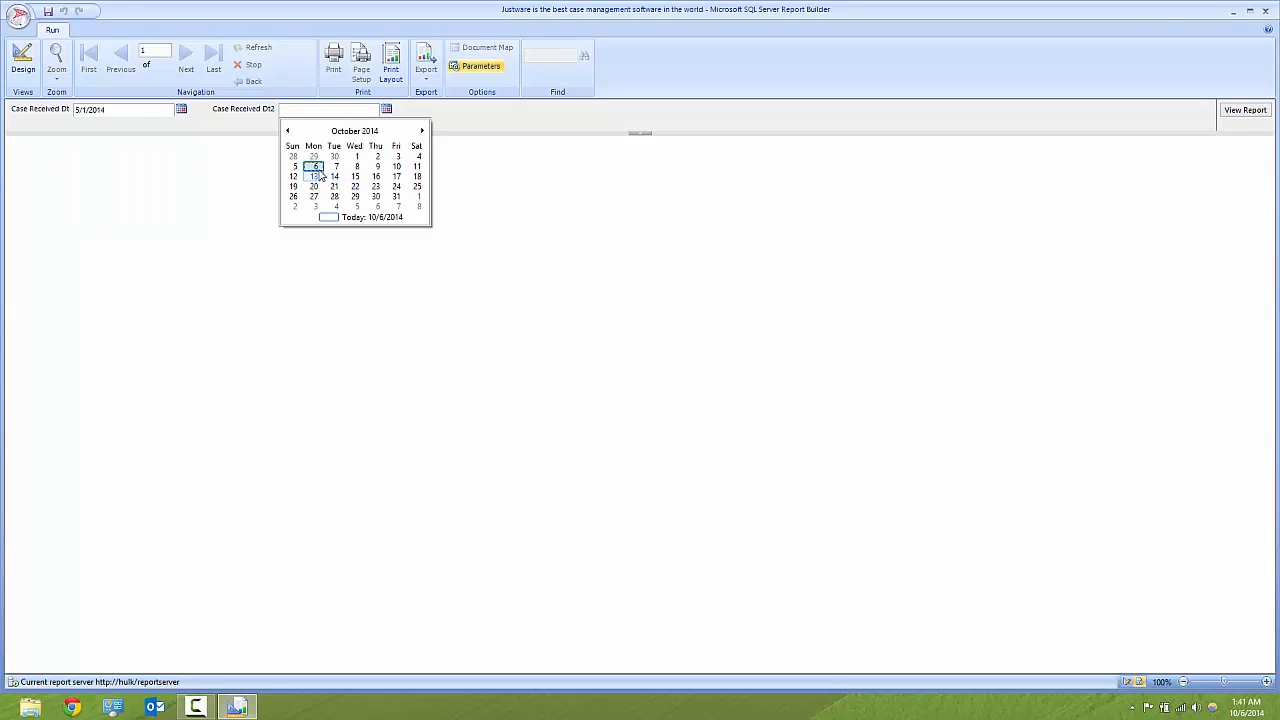
pyautogui.click(314, 163)
pyautogui.click(1243, 109)
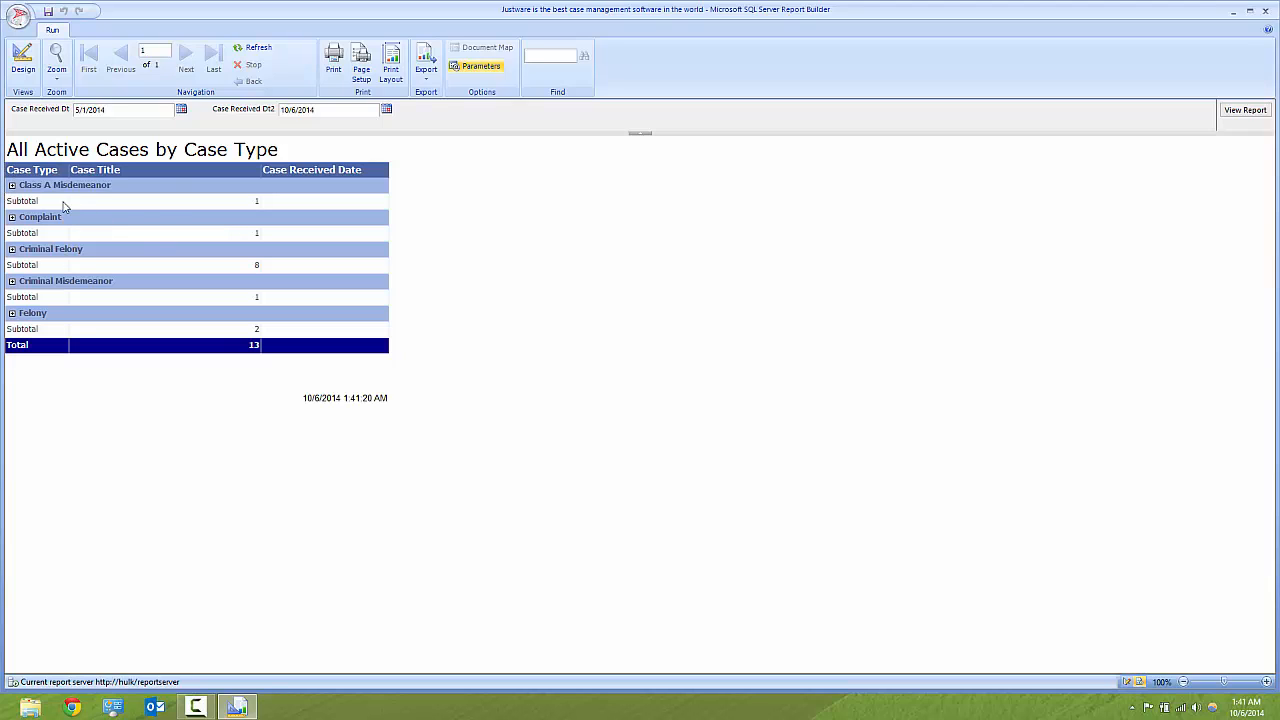
pyautogui.click(12, 186)
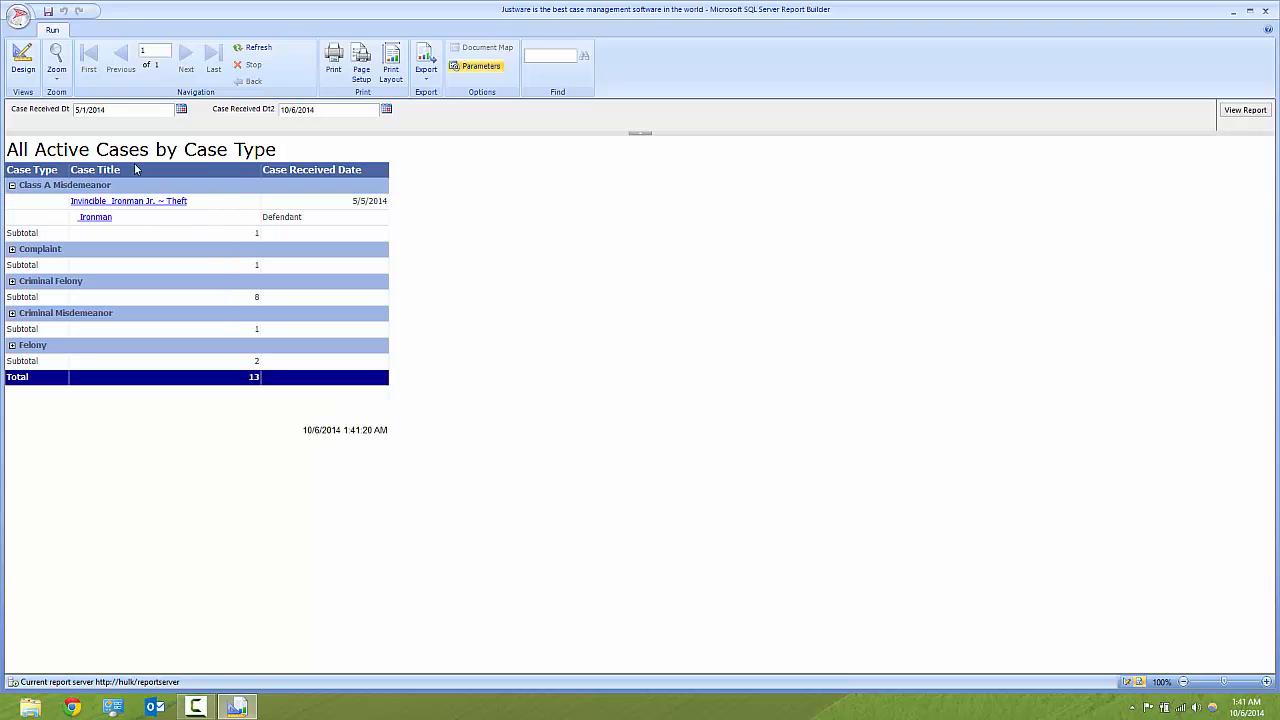
pyautogui.click(23, 62)
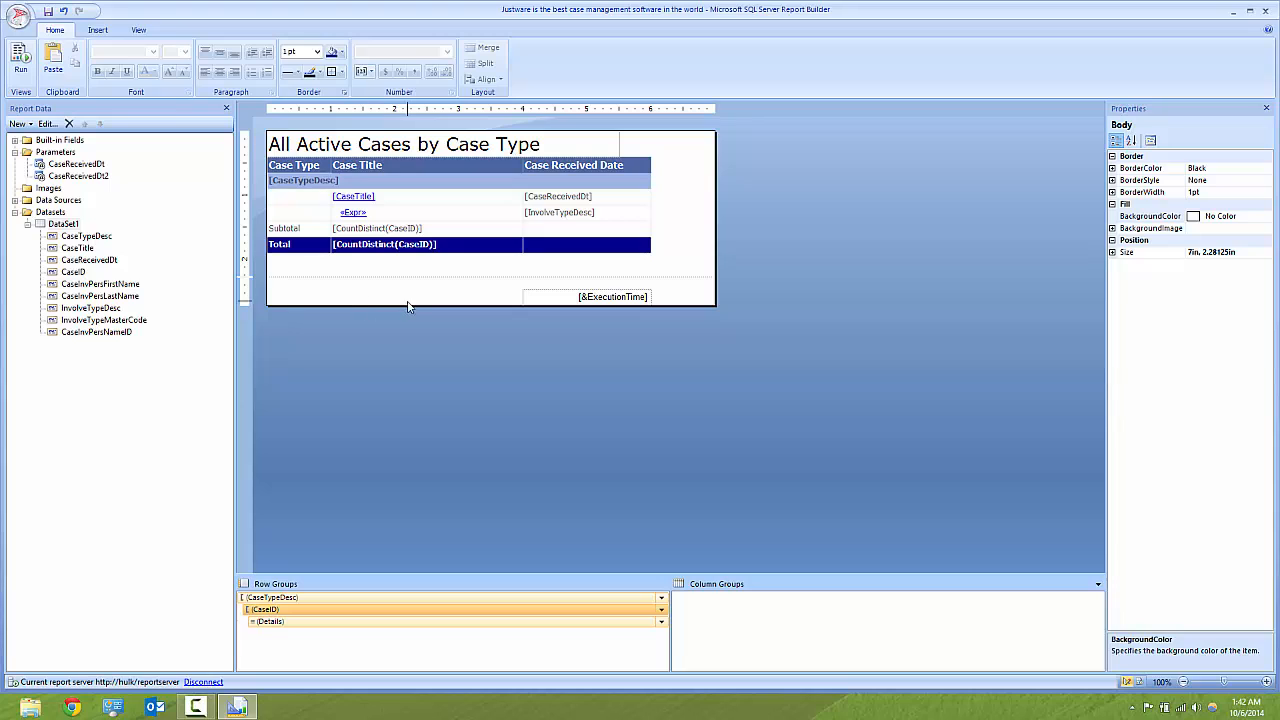
# - Add a filter on the InvolveTypeMasterCode field of jw50_CaseInvPers to the DataSet1 query
pyautogui.rightClick(64, 229)
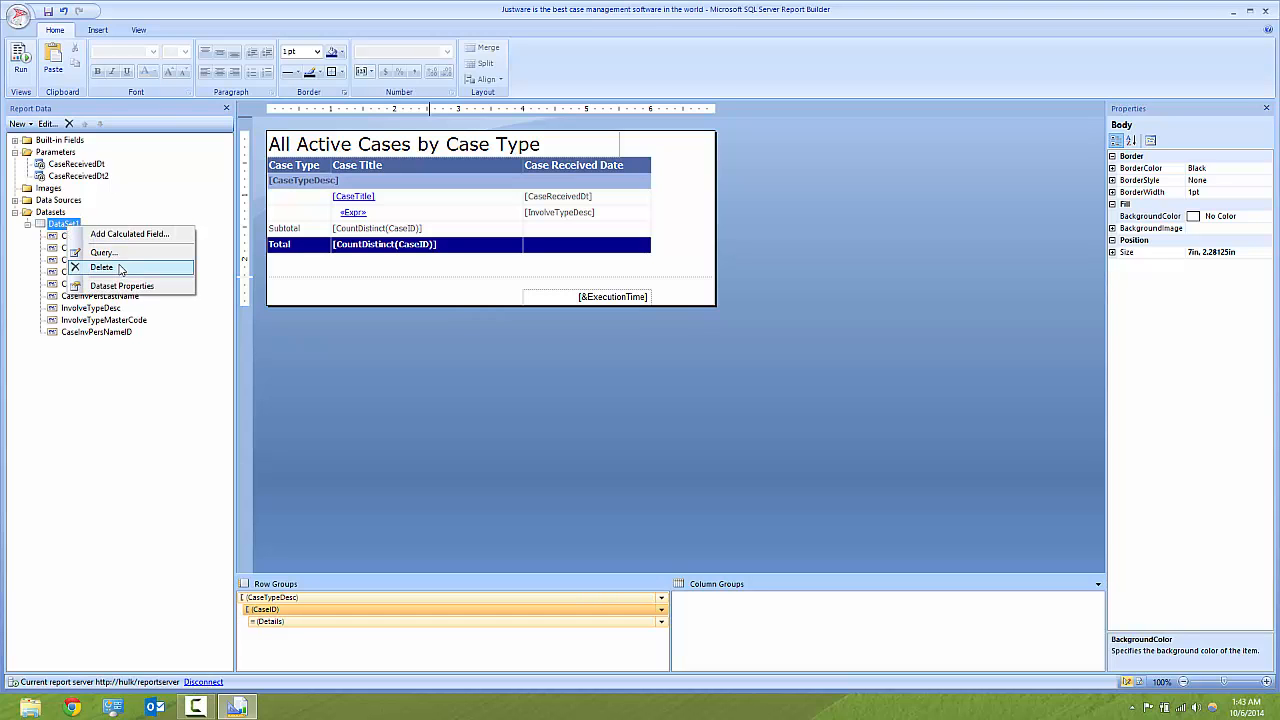
pyautogui.click(103, 252)
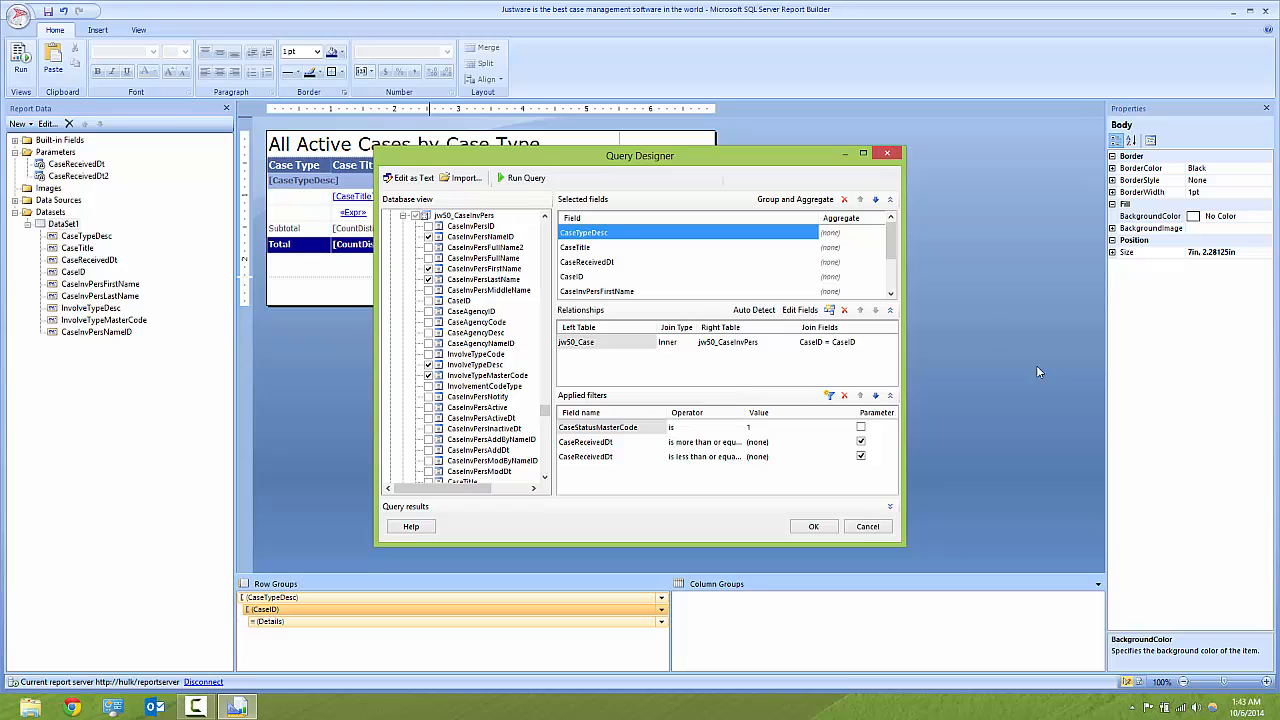
pyautogui.click(829, 396)
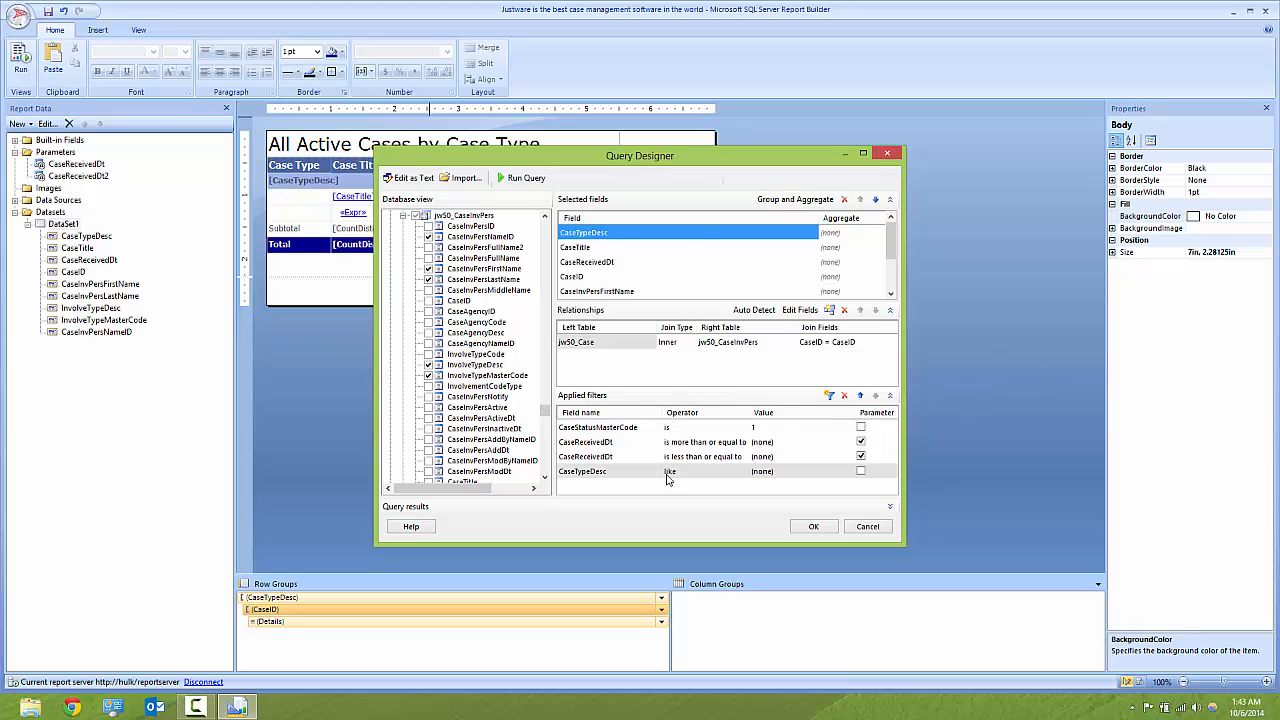
pyautogui.click(630, 473)
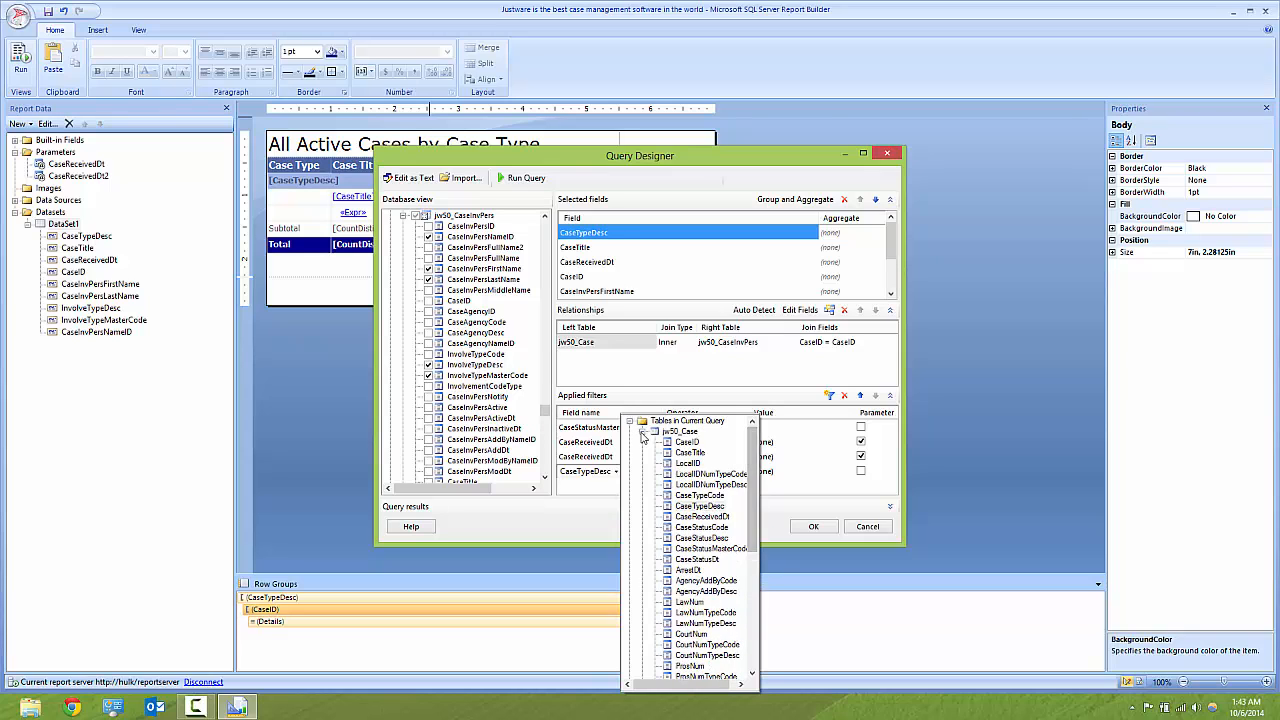
pyautogui.click(641, 429)
pyautogui.click(642, 440)
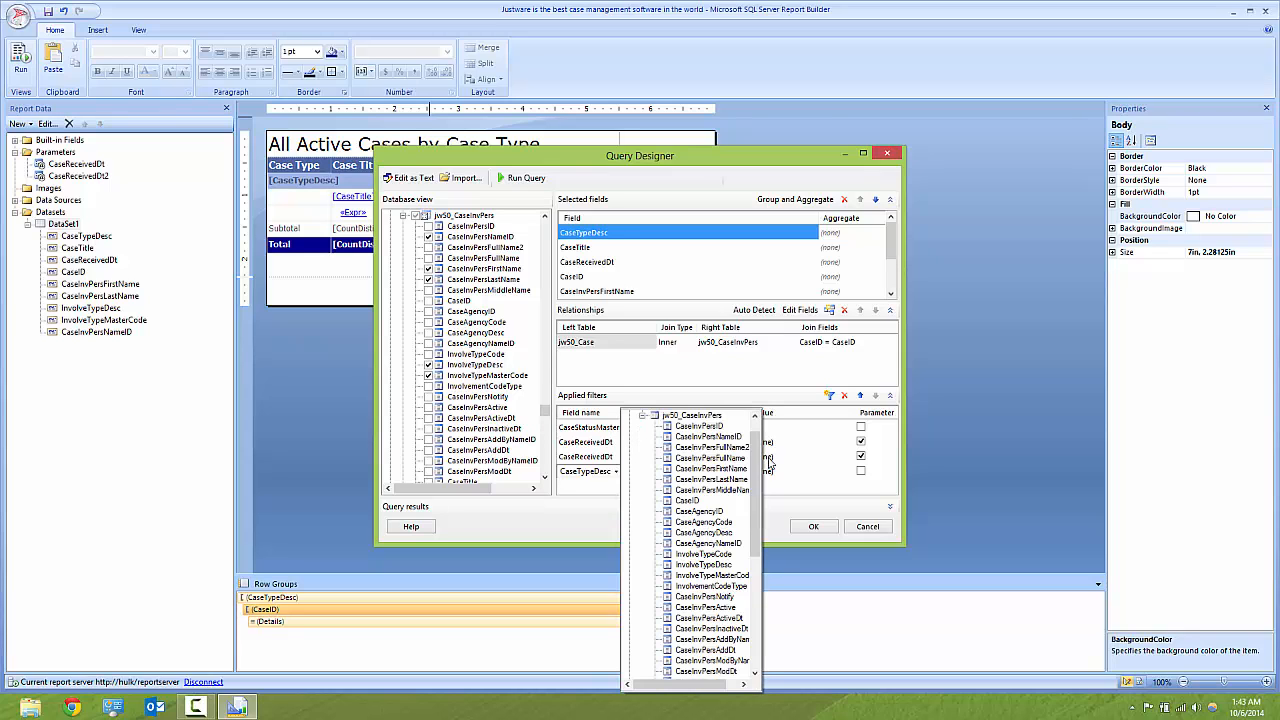
pyautogui.moveTo(753, 480); pyautogui.dragTo(751, 527)
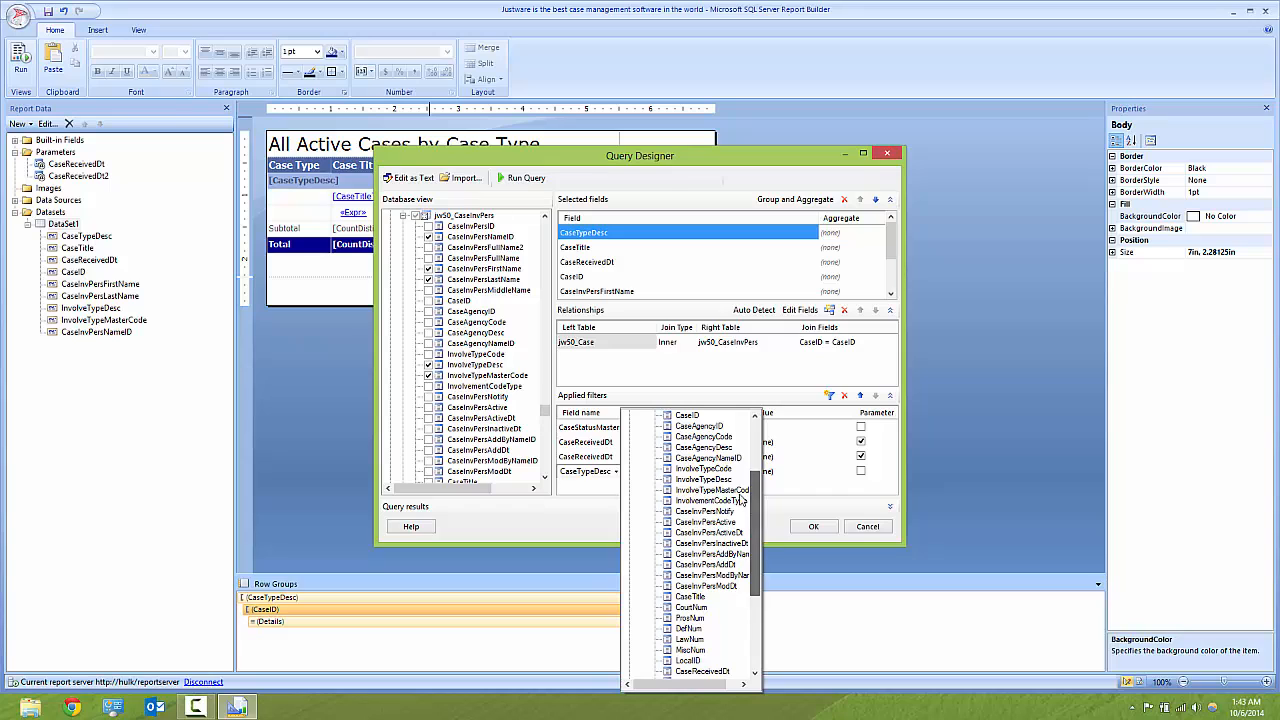
pyautogui.click(730, 491)
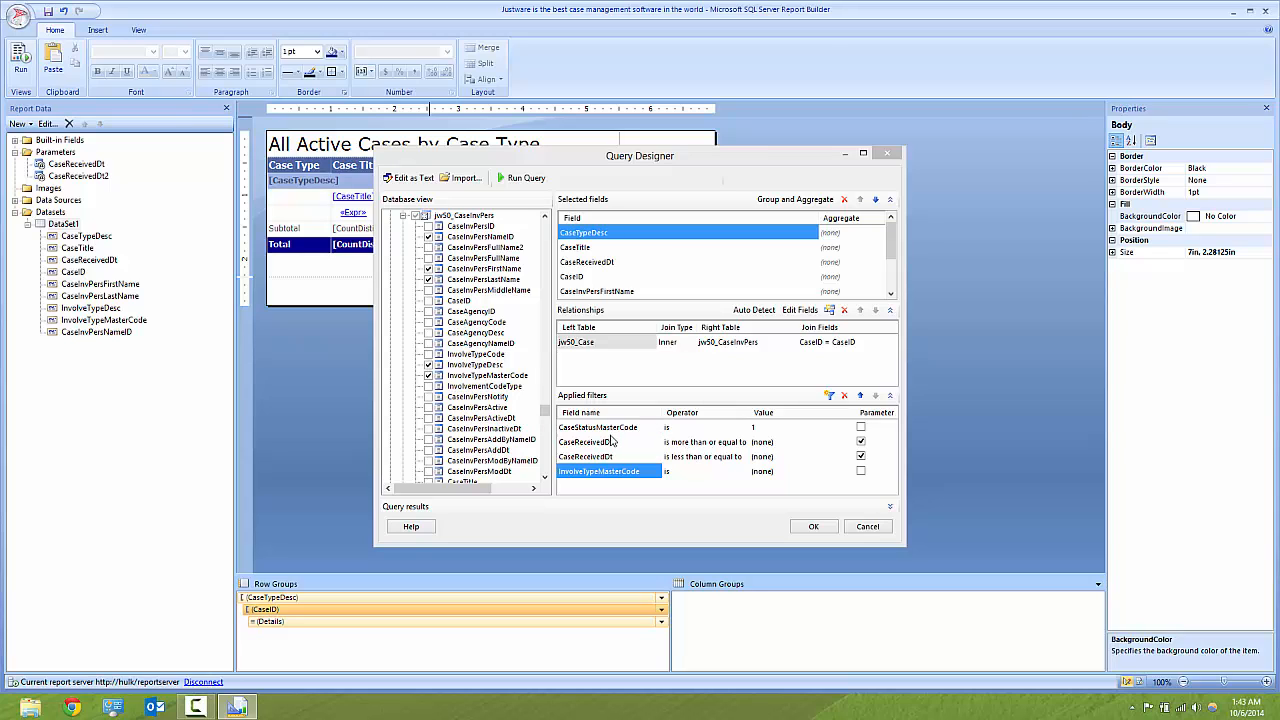
# - Set the InvolveTypeMasterCode filter's value to 1, keeping the "is" operator, and apply the query changes
pyautogui.click(768, 472)
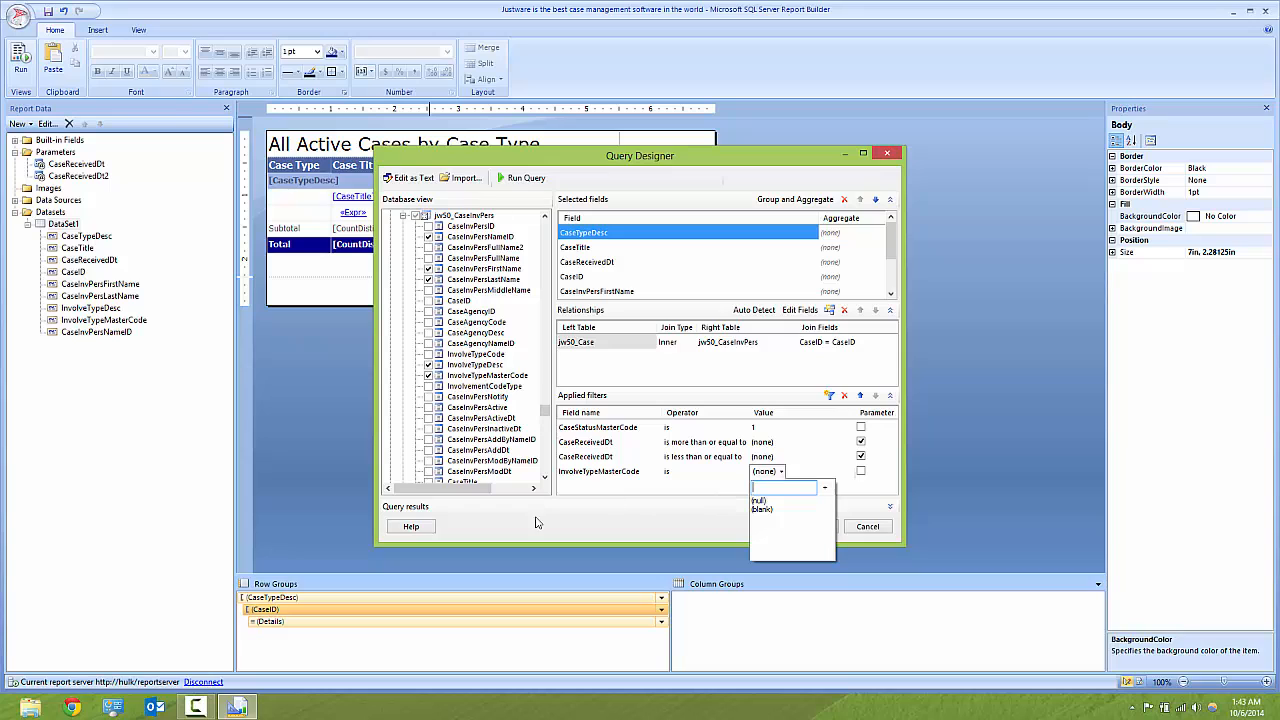
pyautogui.write('1')
pyautogui.click(692, 474)
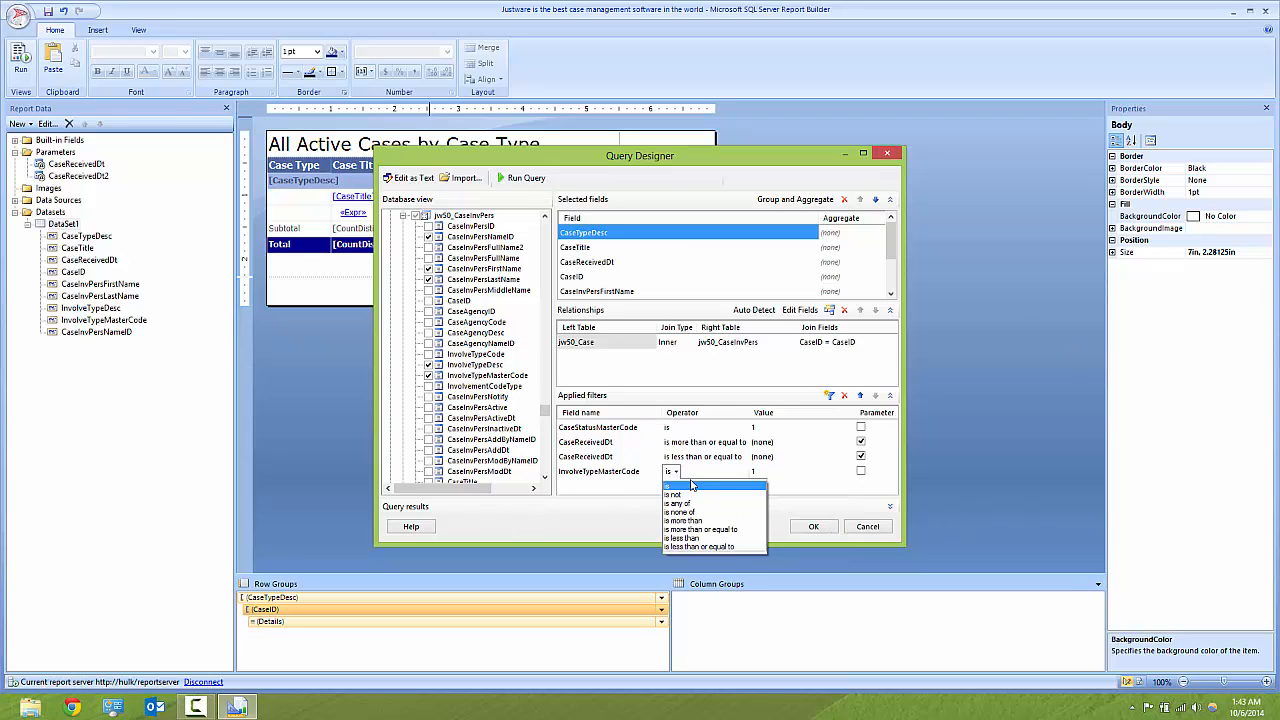
pyautogui.click(789, 474)
pyautogui.click(793, 461)
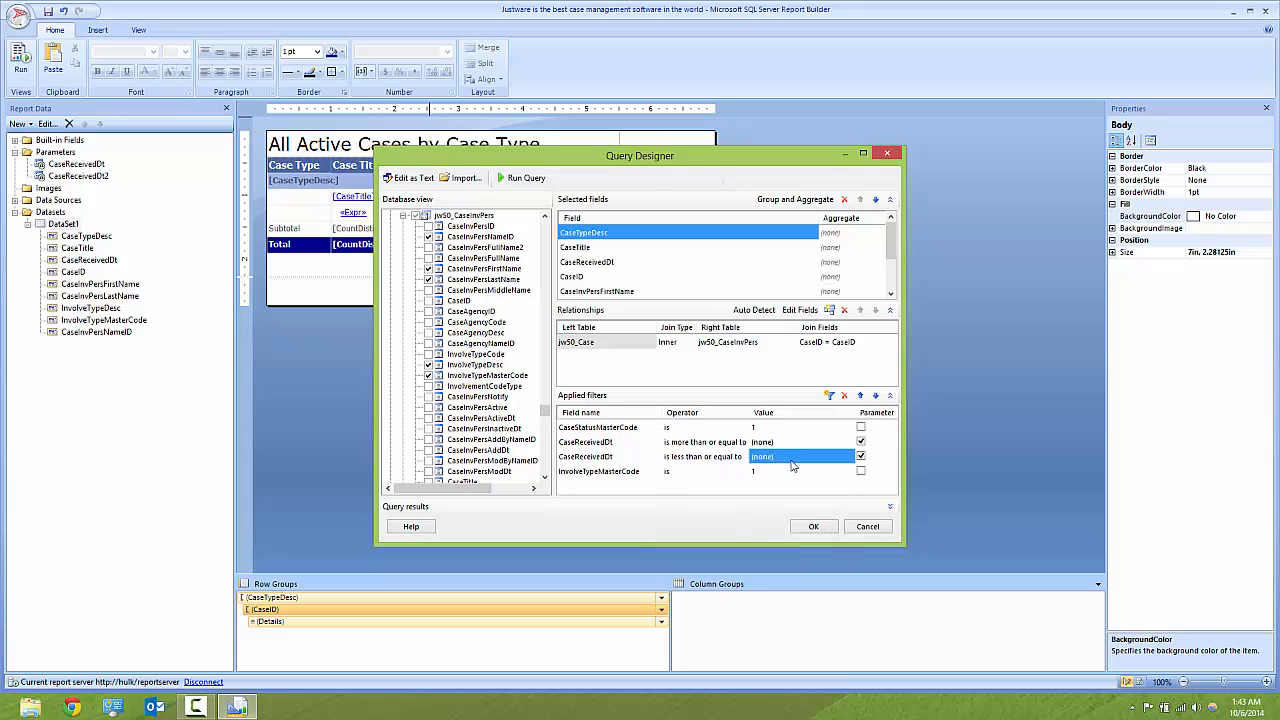
pyautogui.click(849, 500)
pyautogui.click(814, 528)
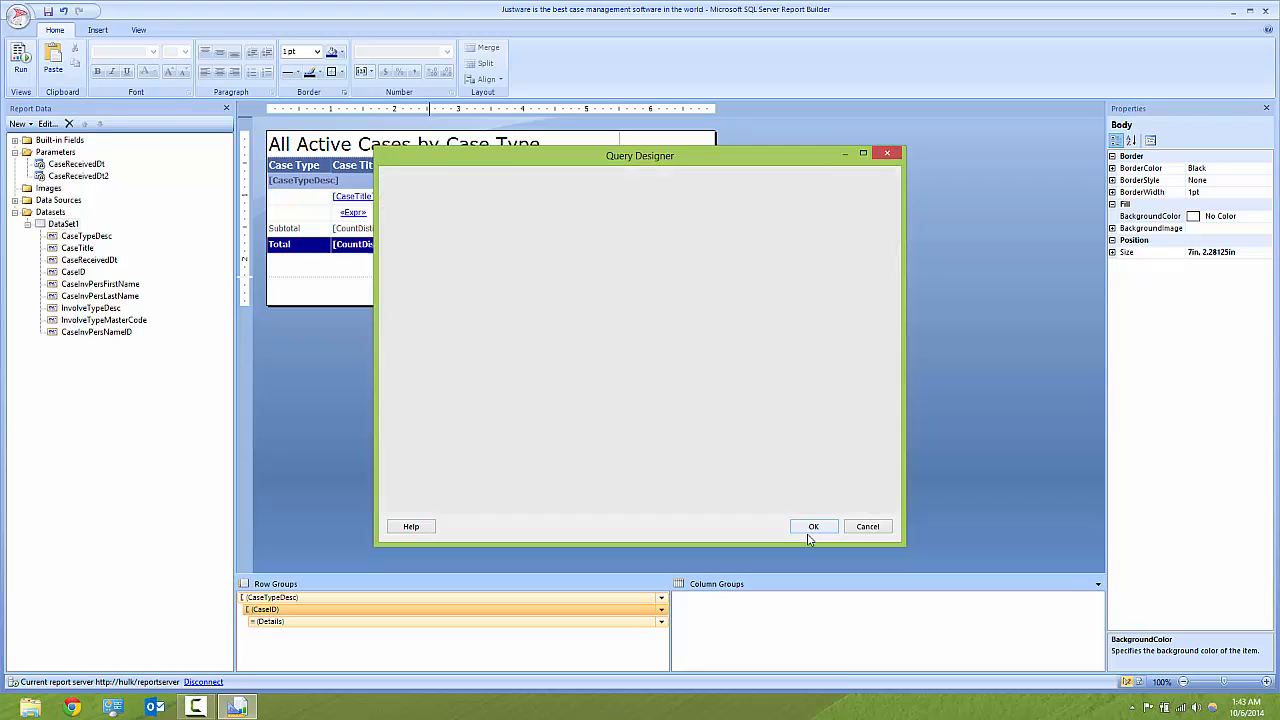
# - Run the report for 6/1/2014 to 10/6/2014, check the involvement types in the expanded Criminal Felony and Felony groups, and return to the design
pyautogui.click(20, 60)
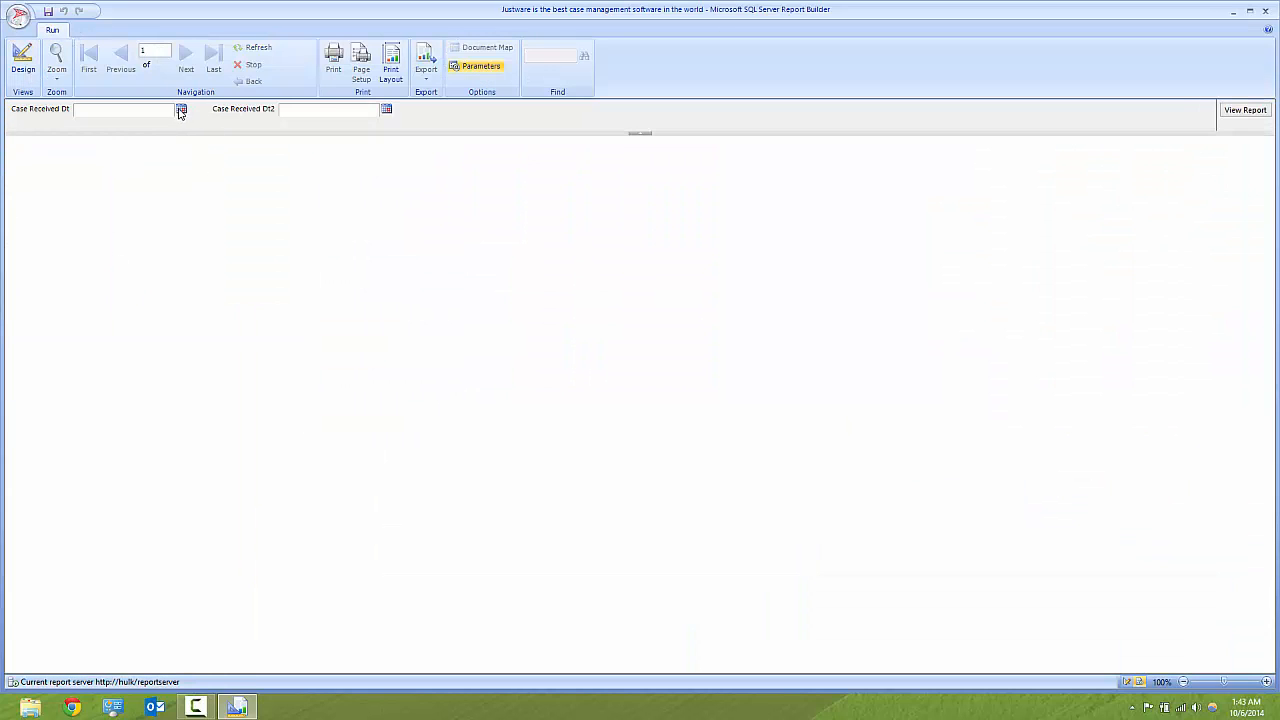
pyautogui.click(181, 110)
pyautogui.click(82, 131)
pyautogui.click(82, 131)
pyautogui.click(82, 131)
pyautogui.click(82, 131)
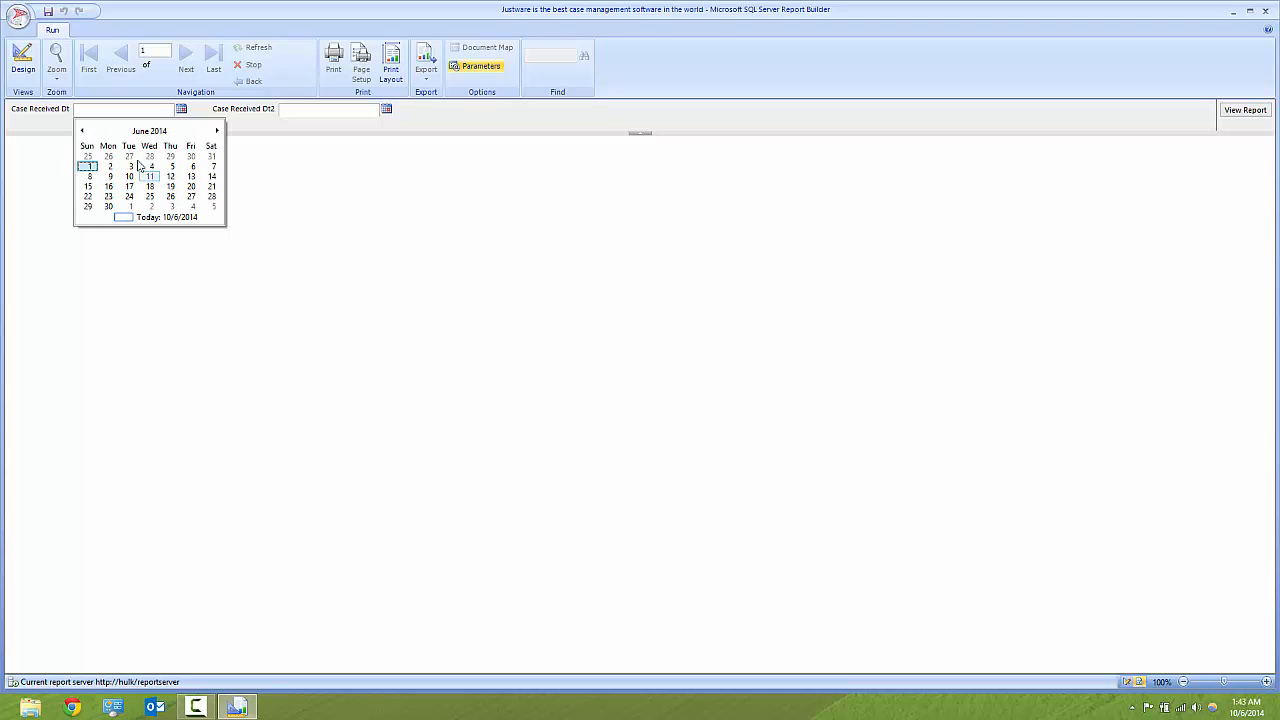
pyautogui.click(88, 166)
pyautogui.click(386, 109)
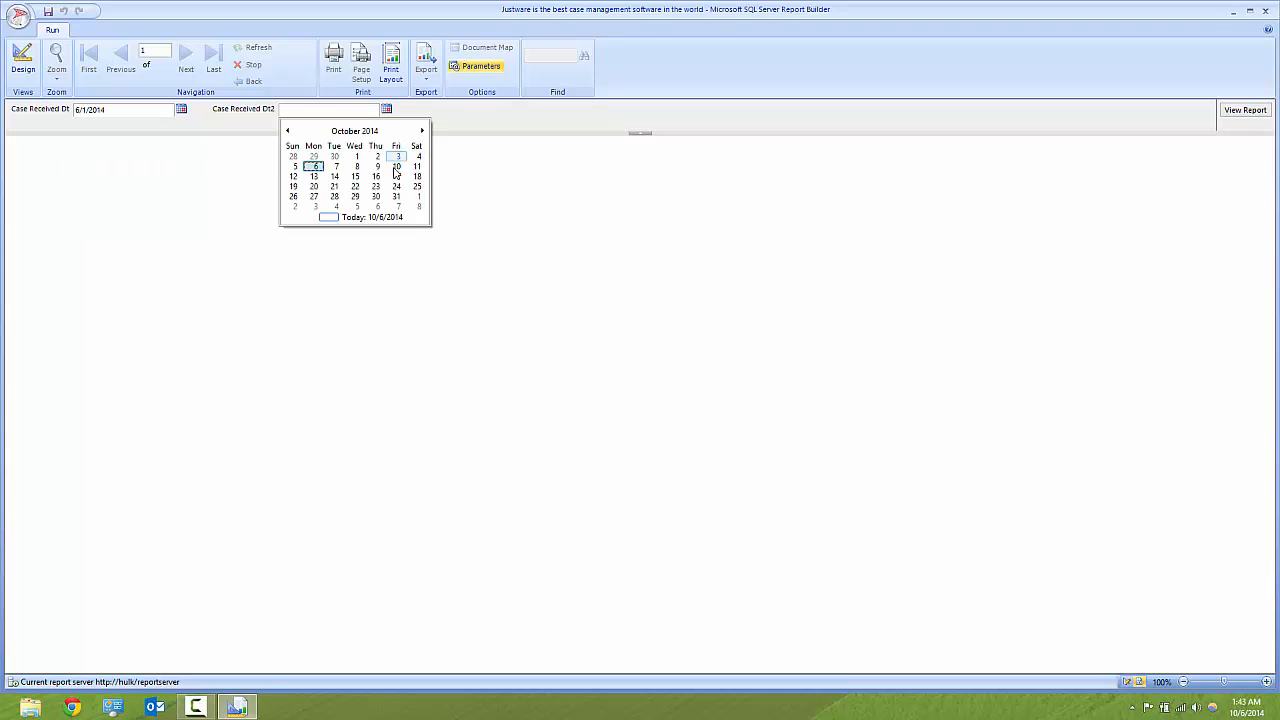
pyautogui.click(314, 166)
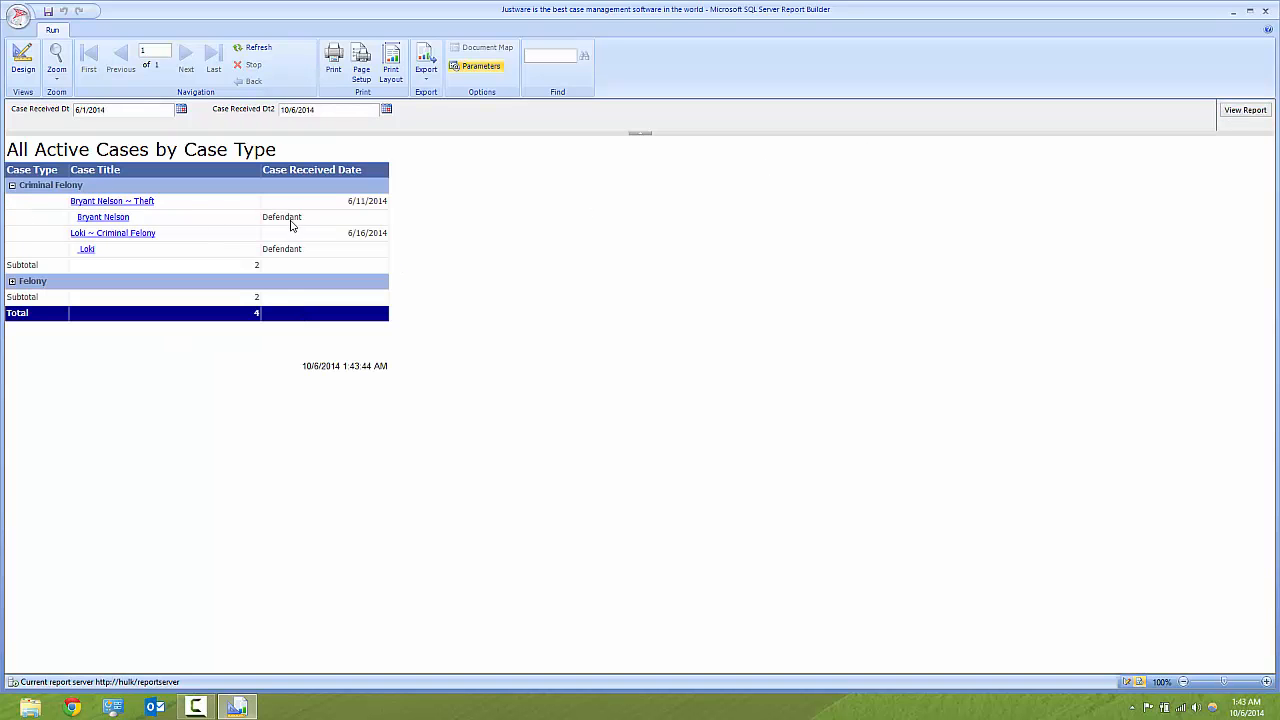
pyautogui.click(12, 282)
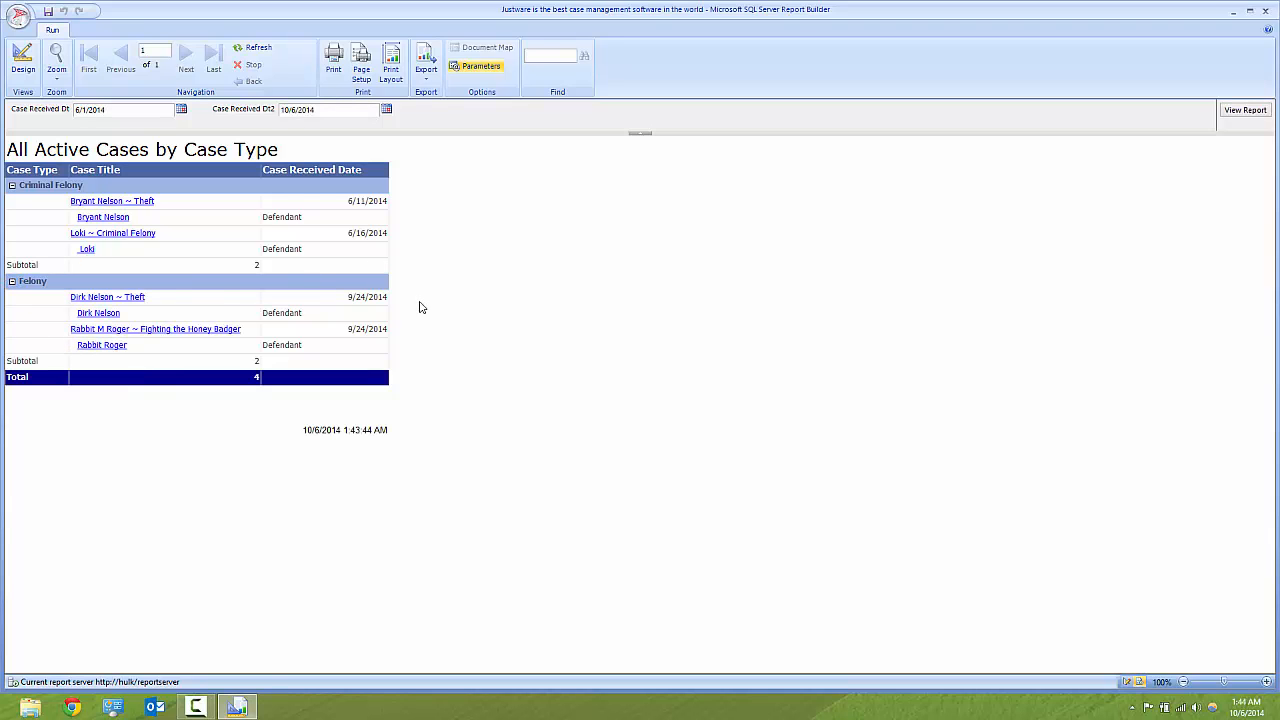
pyautogui.click(26, 68)
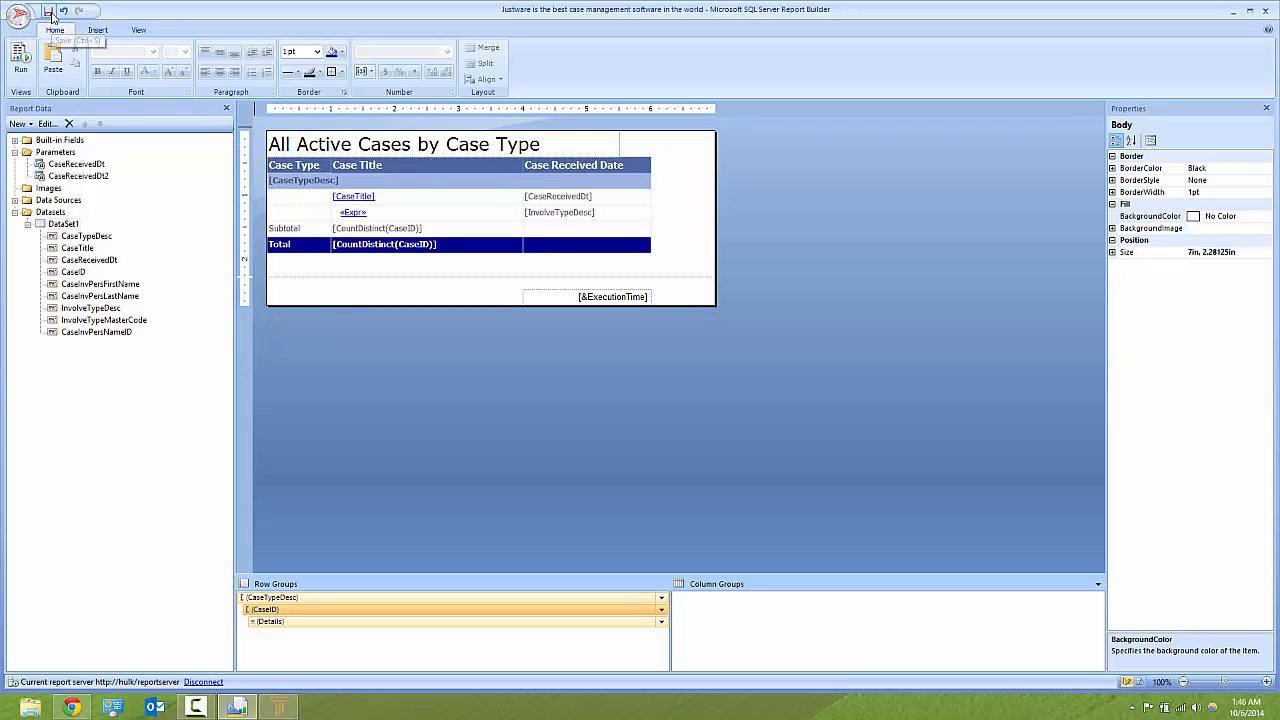
# - Save the report, switch to JustWare, and open "Justware is the best case management software in the world" from System Reports
pyautogui.click(48, 12)
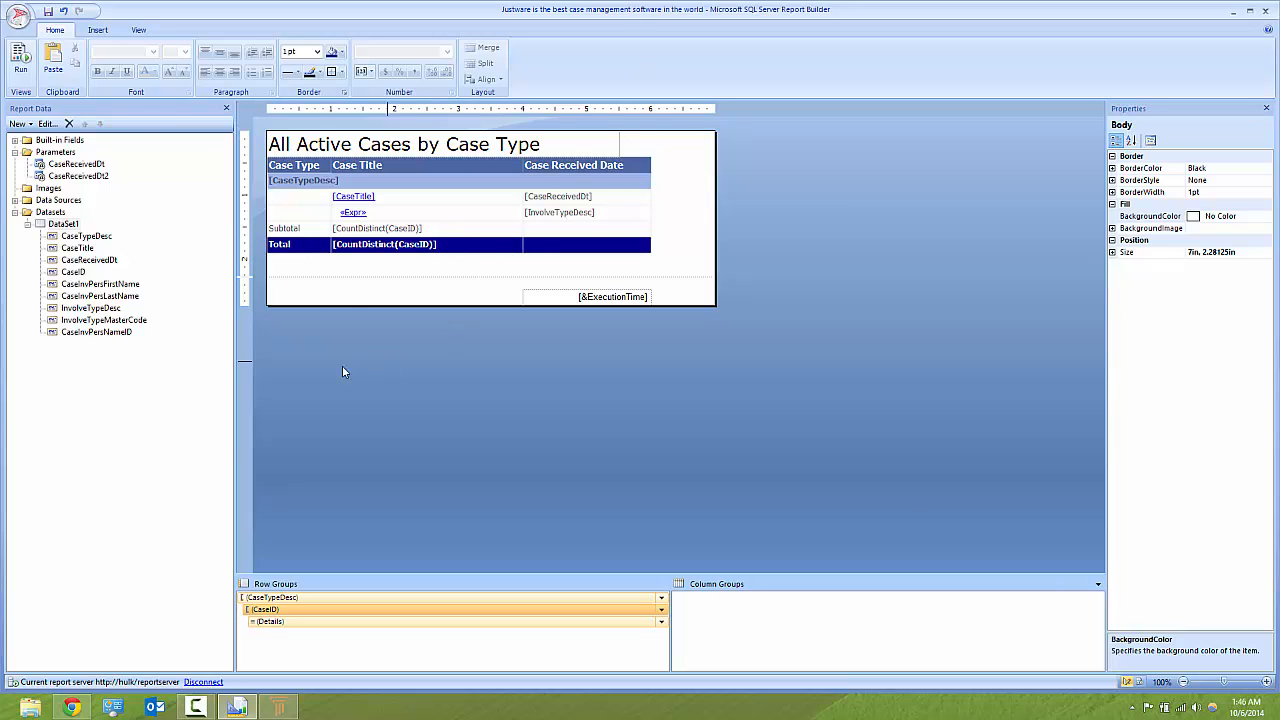
pyautogui.click(284, 707)
pyautogui.click(80, 586)
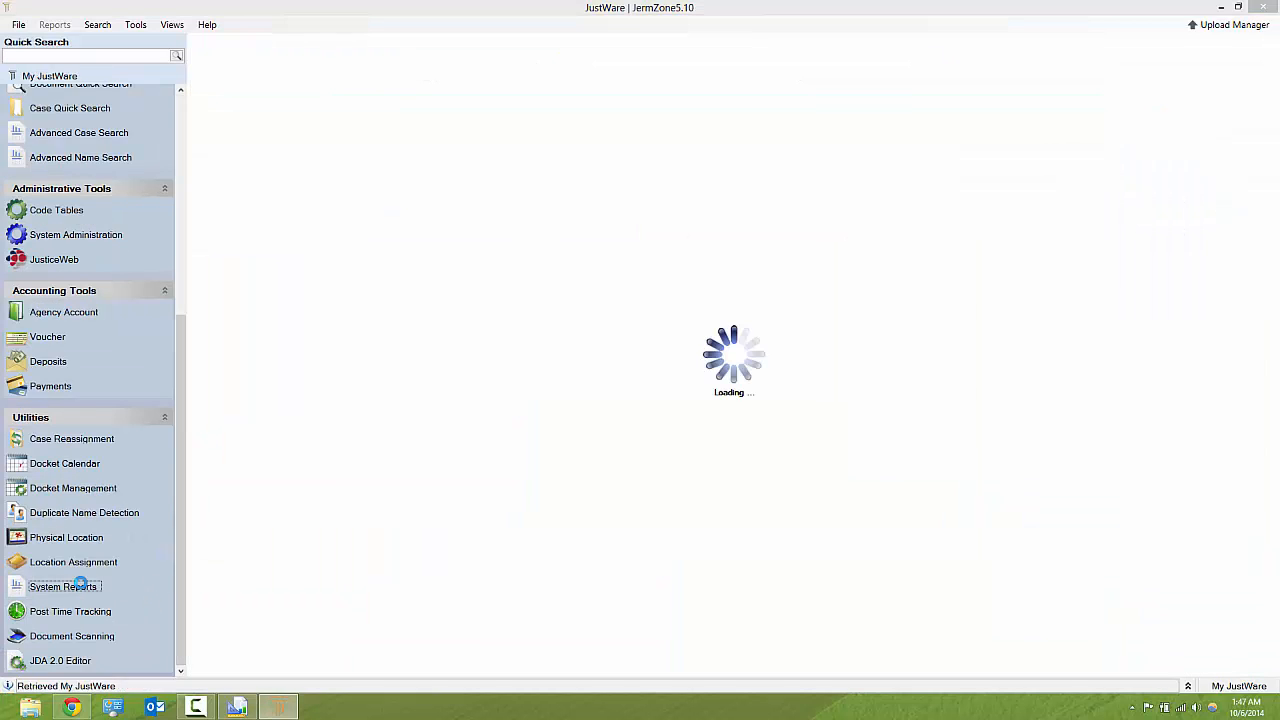
pyautogui.doubleClick(285, 256)
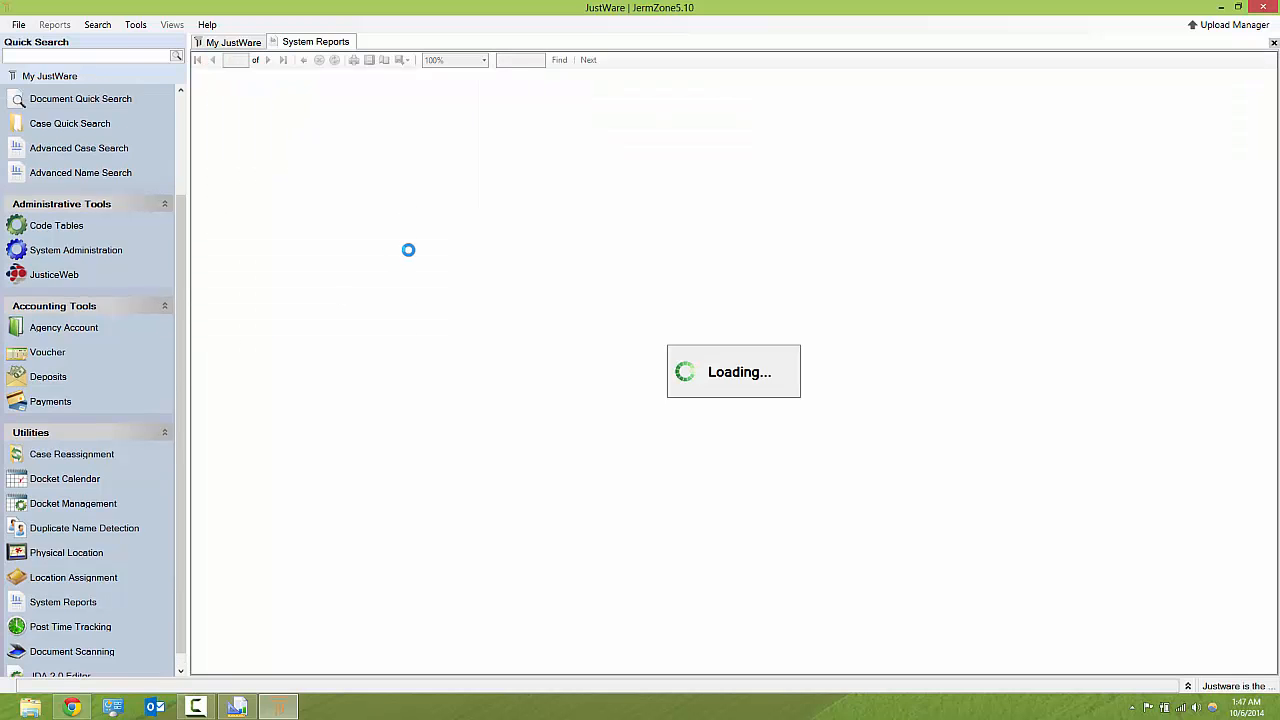
pyautogui.click(311, 298)
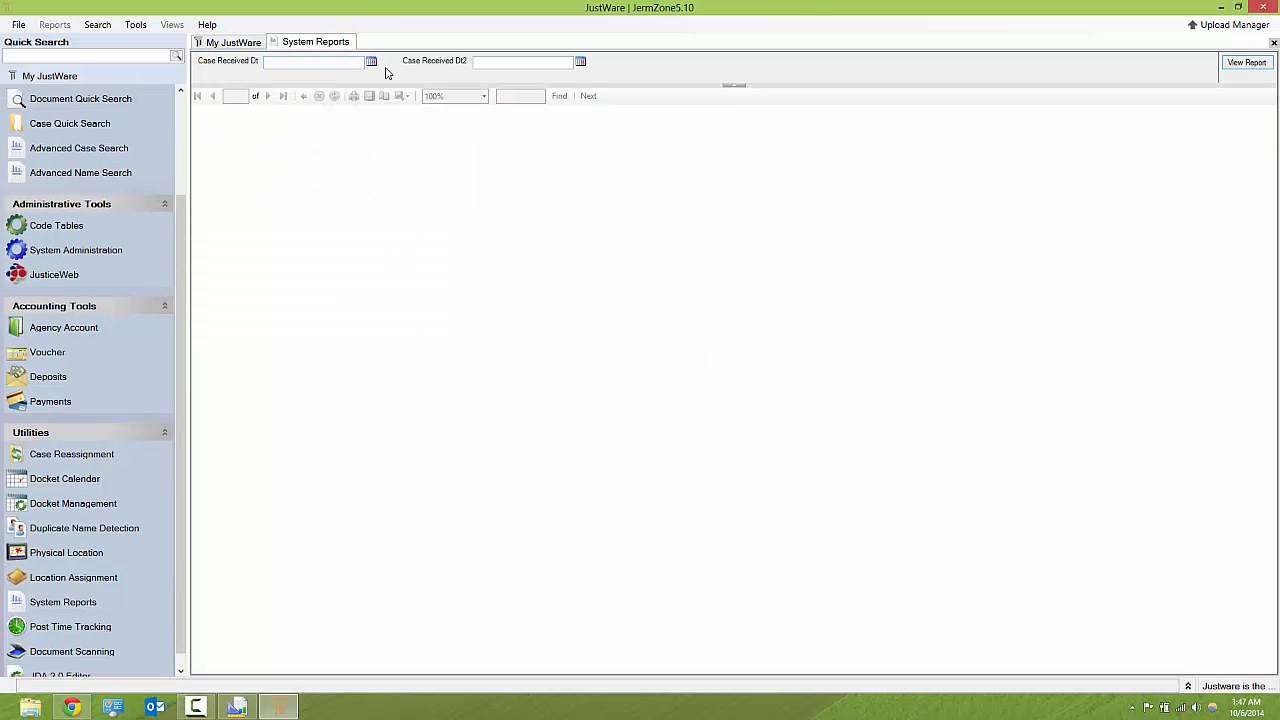
# - Run the report with Case Received Dt 5/1/2014 and Case Received Dt2 10/6/2014
pyautogui.click(371, 61)
pyautogui.click(282, 86)
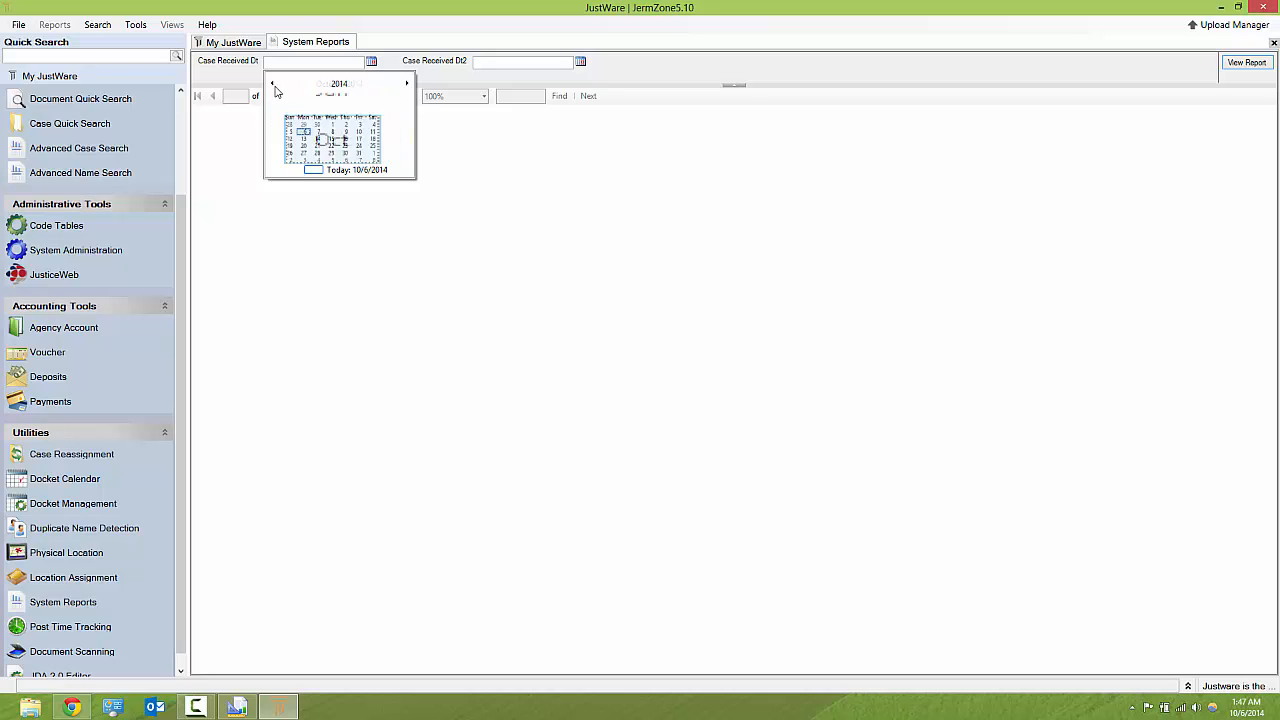
pyautogui.click(284, 131)
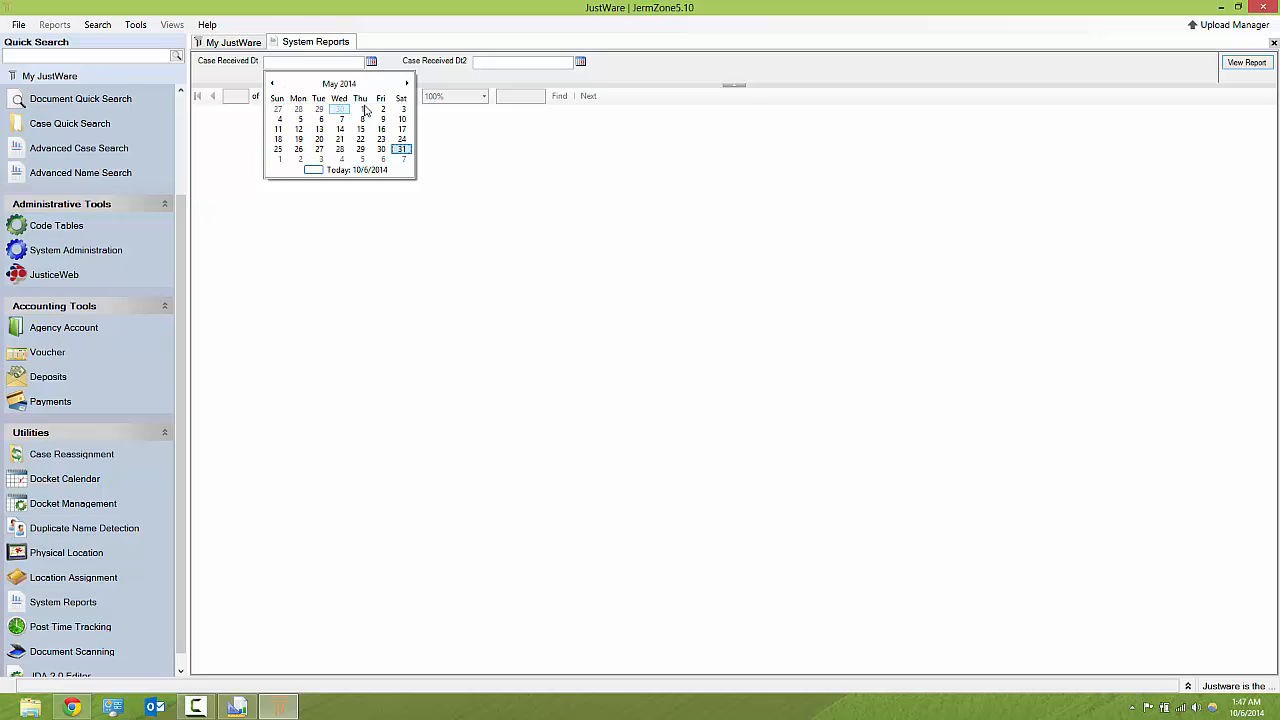
pyautogui.click(364, 111)
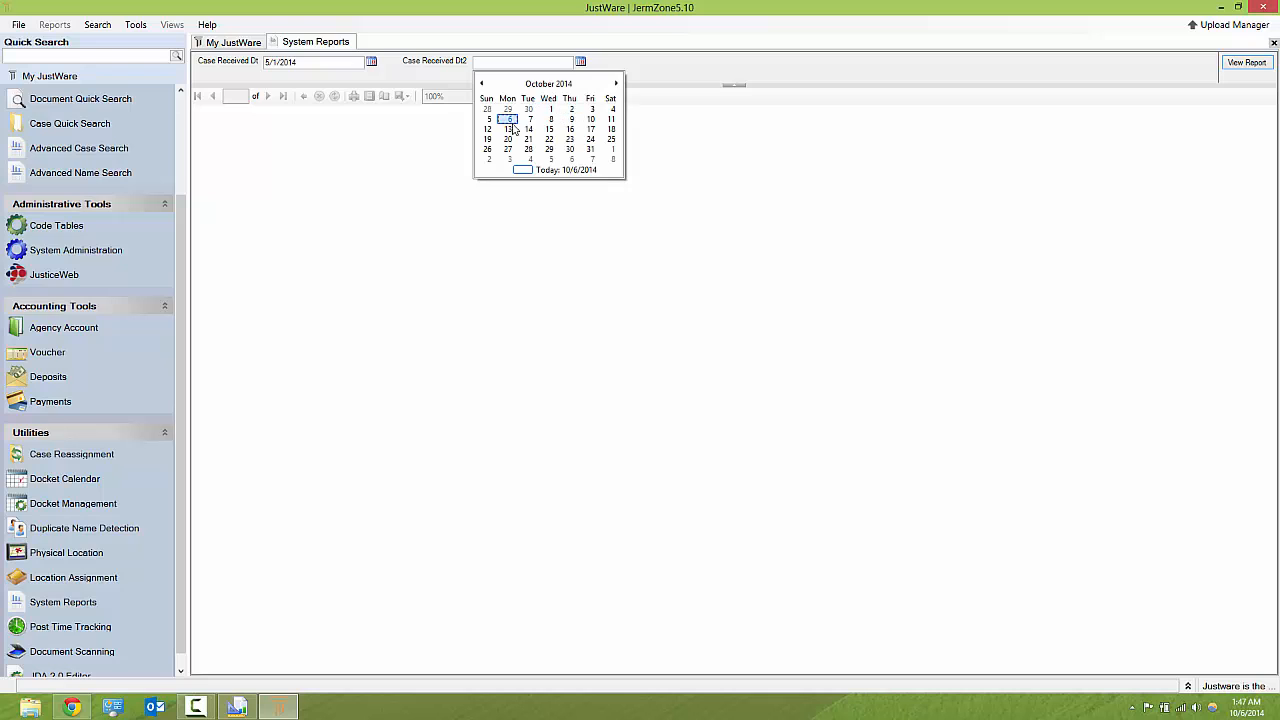
pyautogui.click(508, 124)
pyautogui.click(1247, 63)
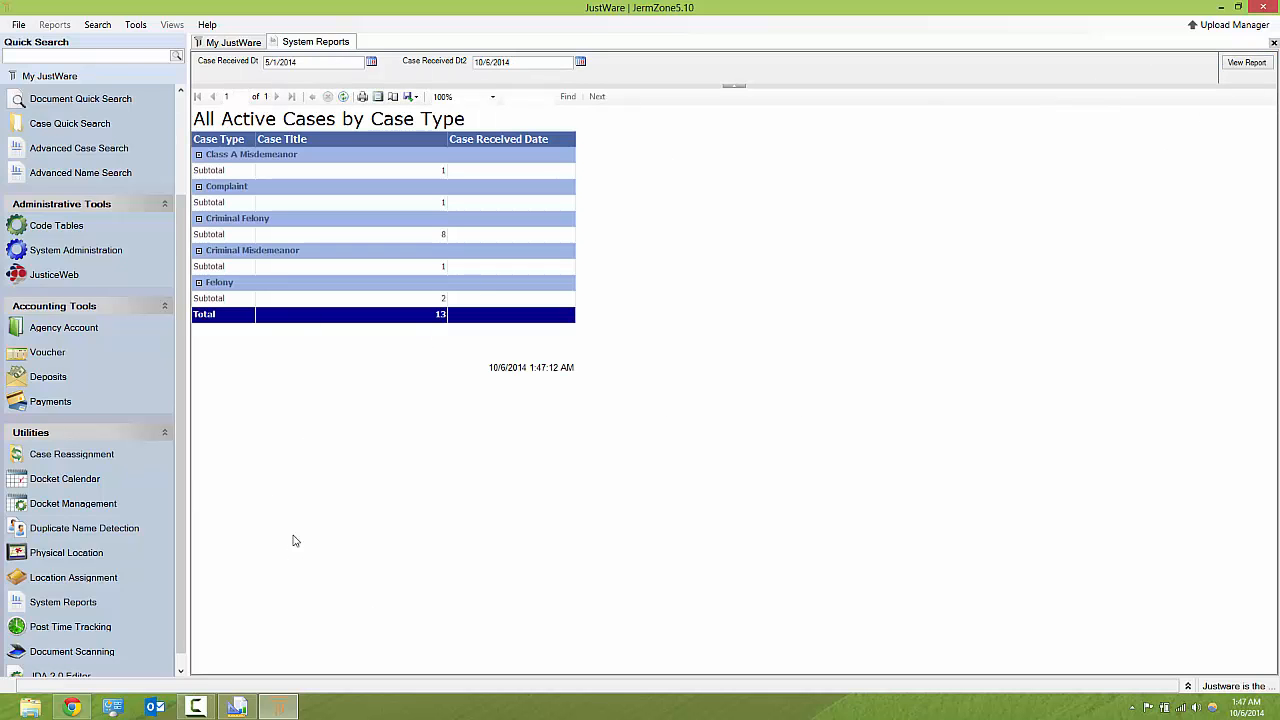
# - Expand the Class A Misdemeanor group and test its case title link and the defendant's name link
pyautogui.click(198, 154)
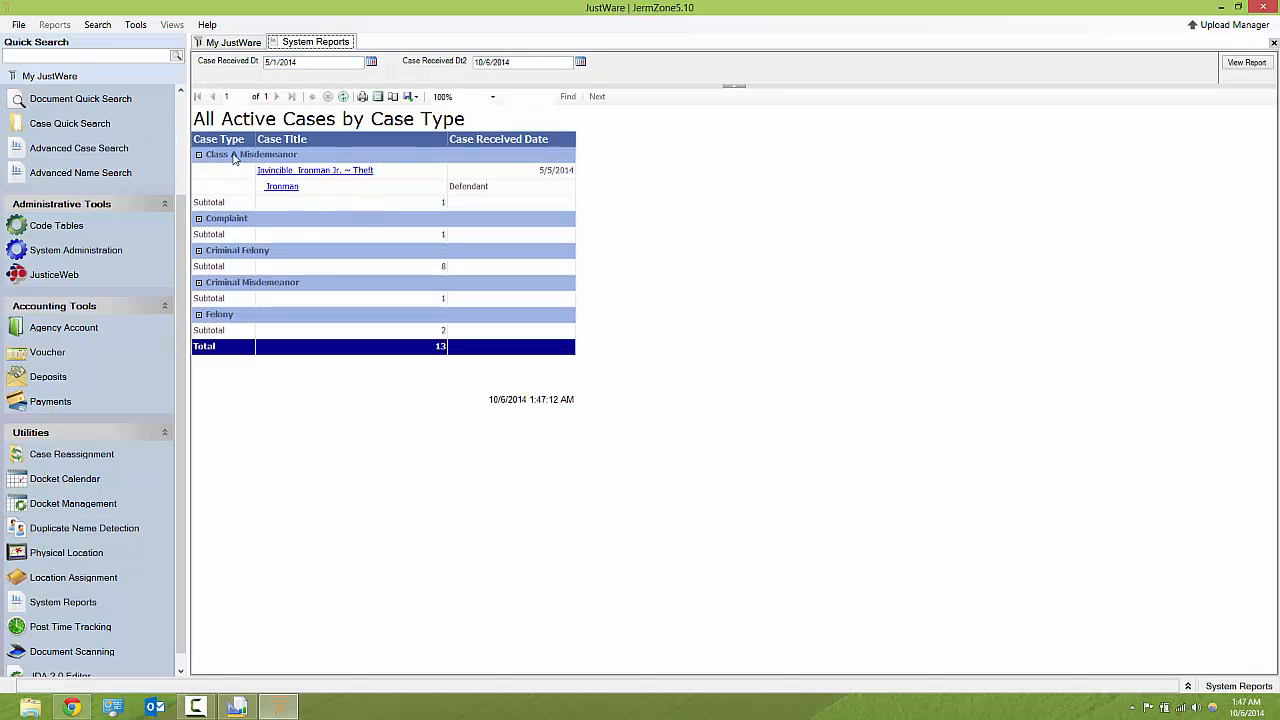
pyautogui.click(297, 174)
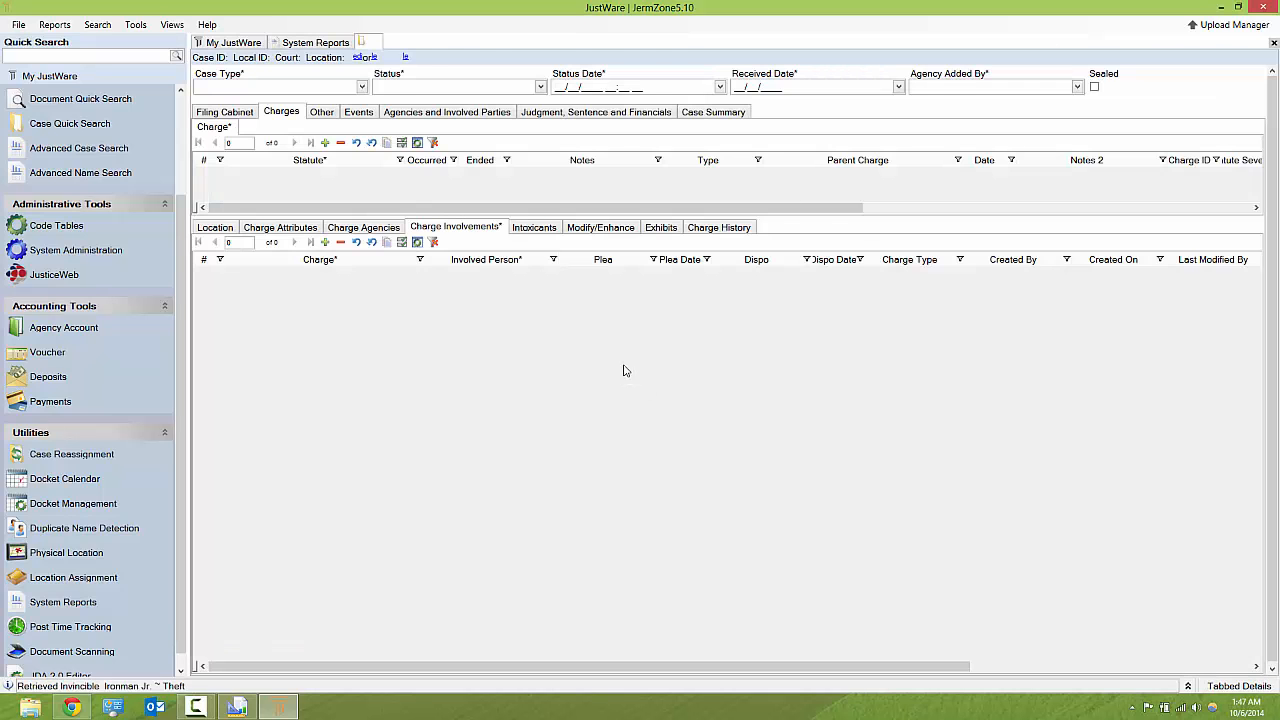
pyautogui.click(315, 42)
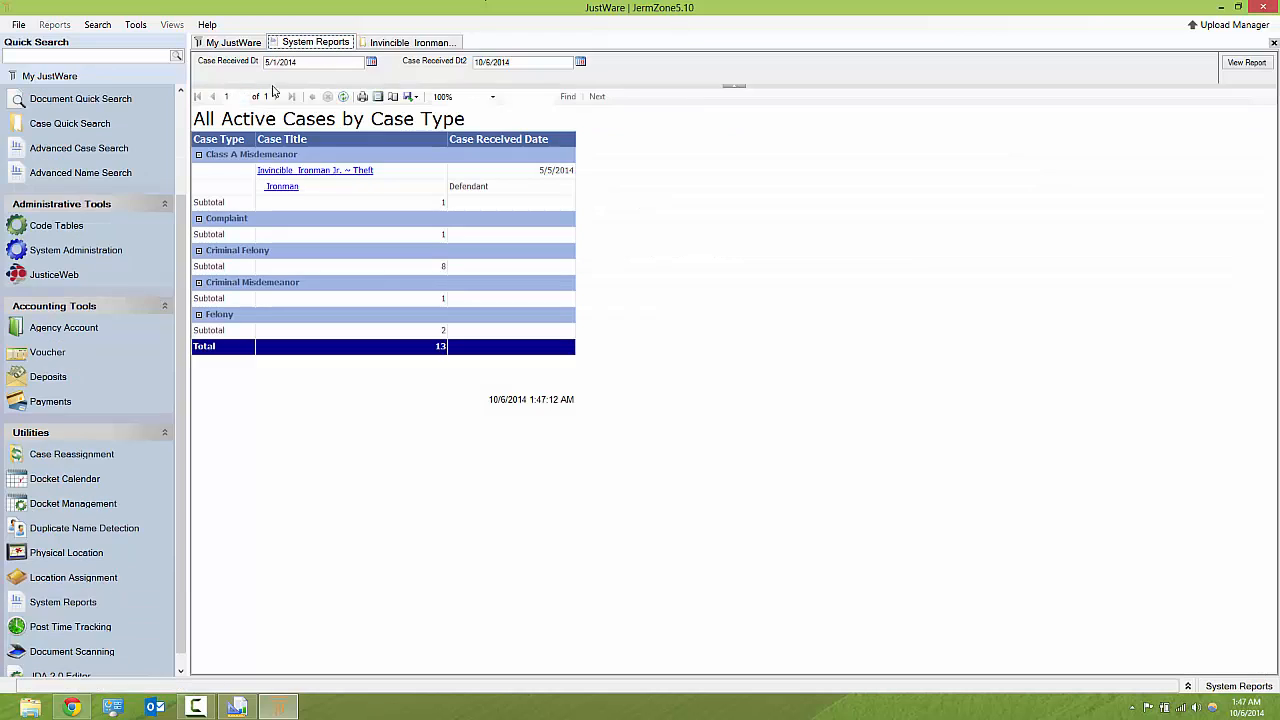
pyautogui.click(283, 187)
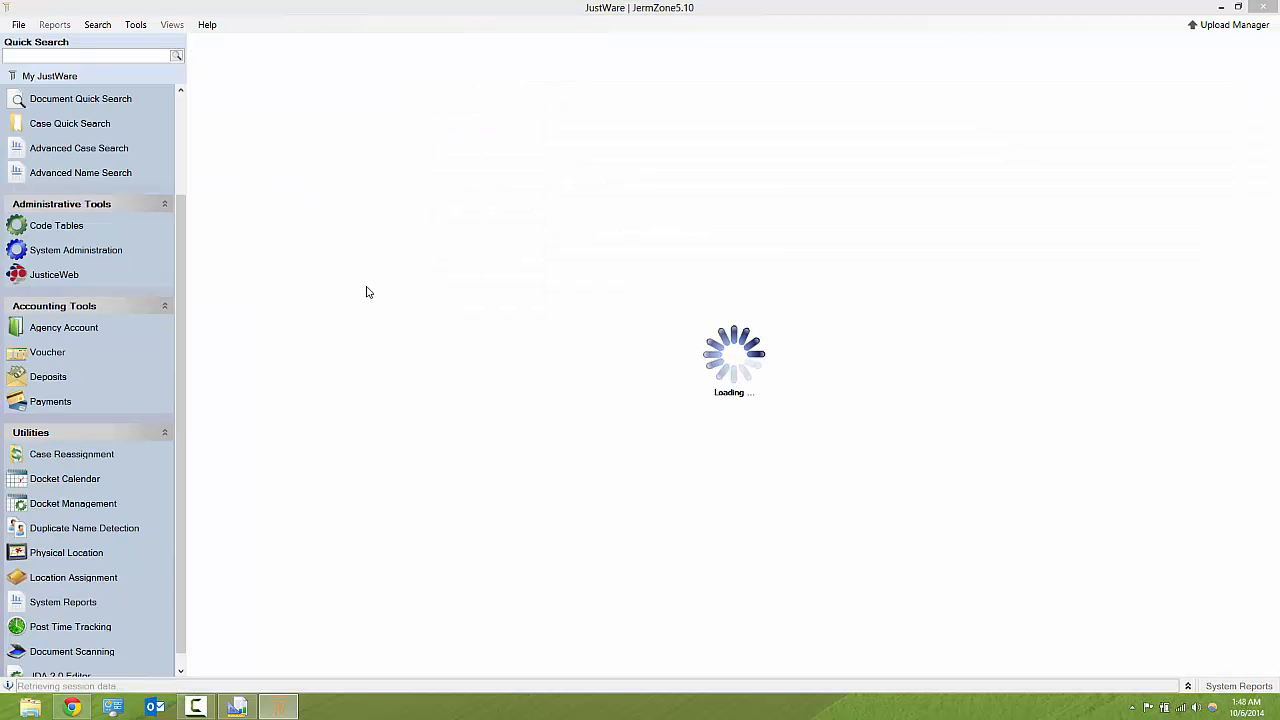